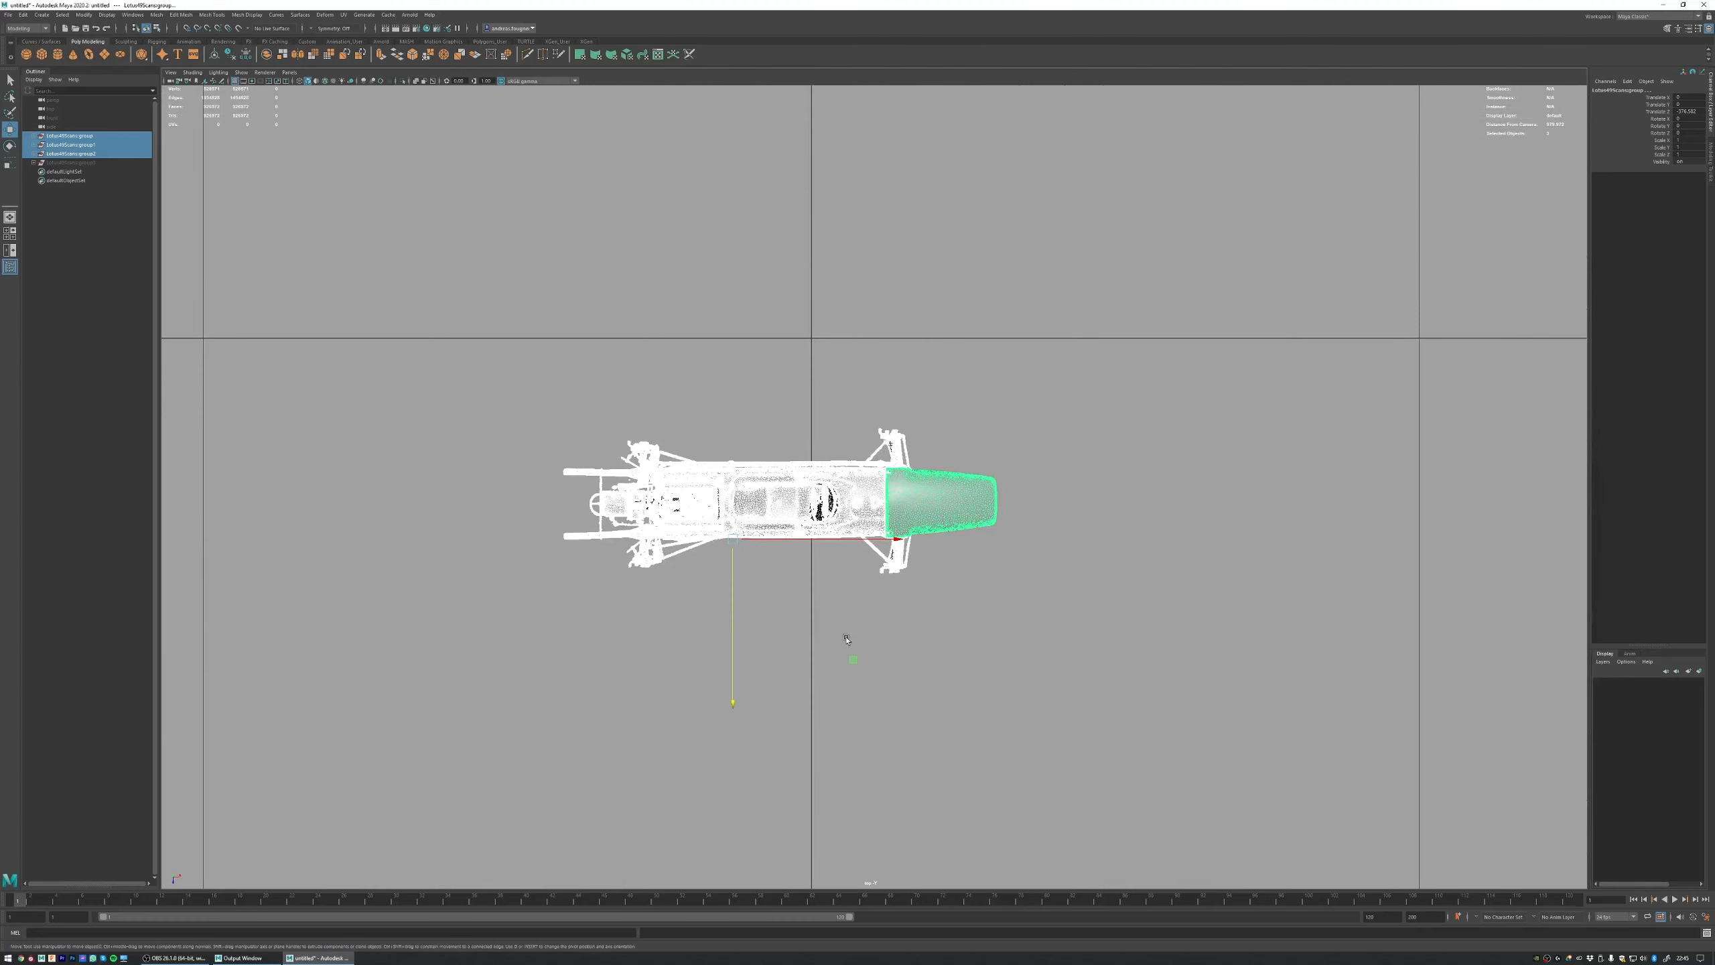
Step: Move the three selected car groups onto the horizontal grid axis in the top view, return to the perspective view and deselect them
middle_click_drag(854, 661, 886, 497)
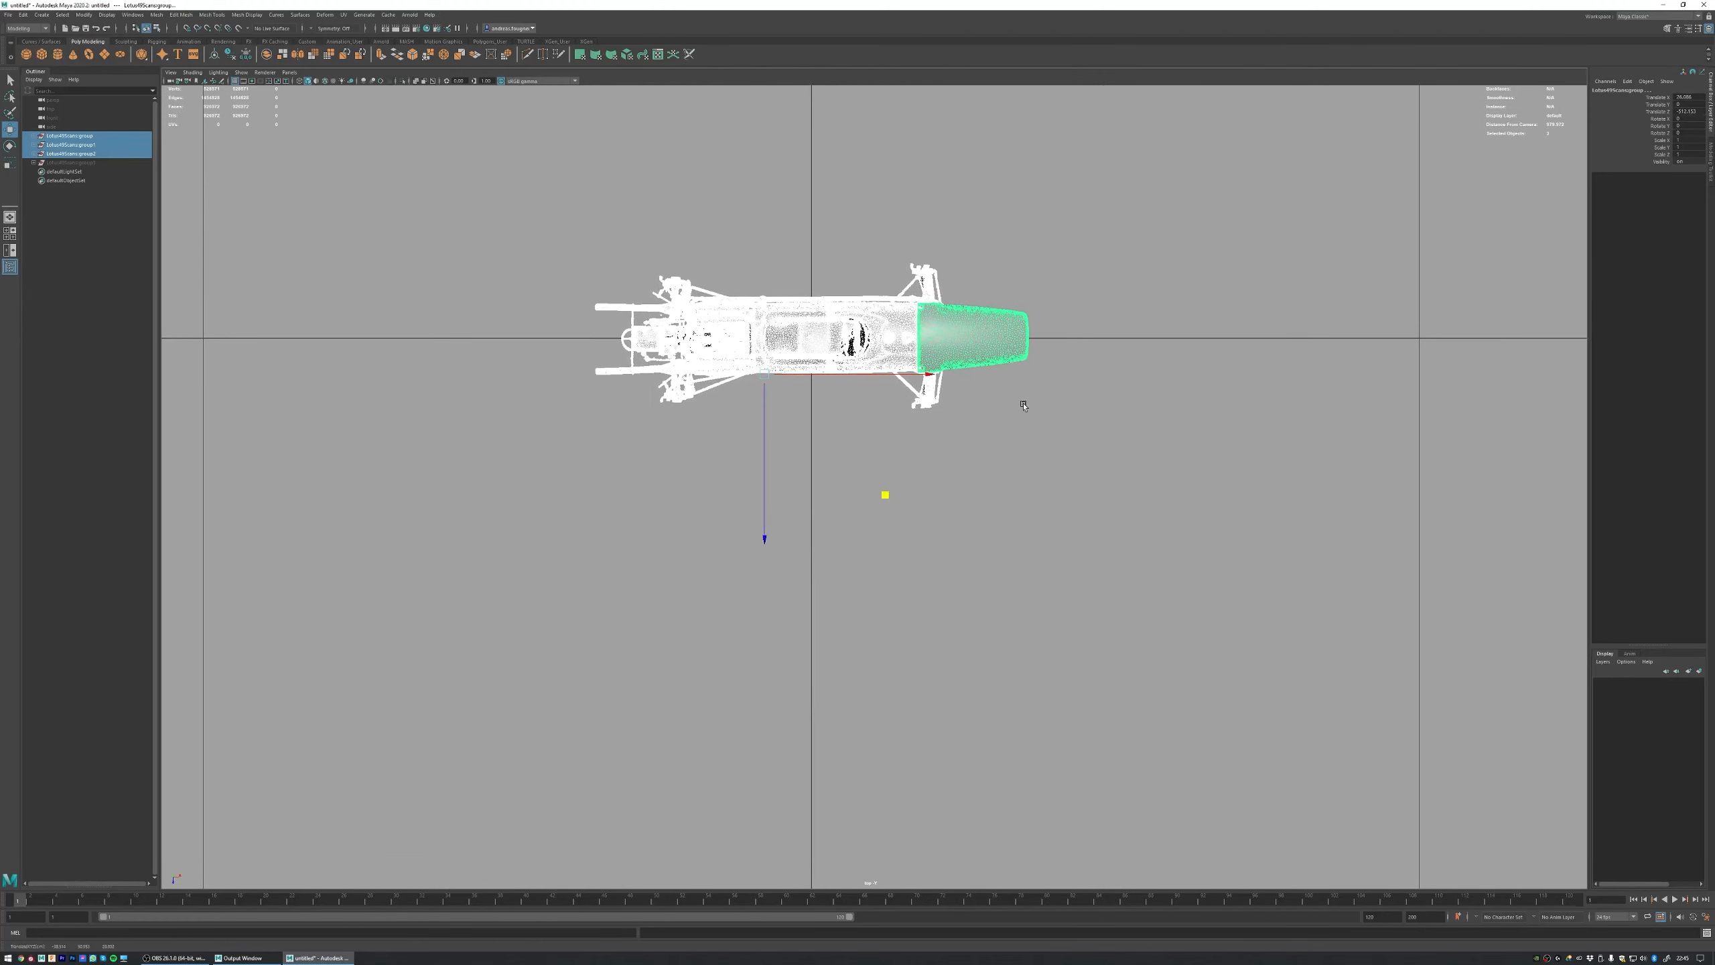
key("space")
key("space")
left_click_drag(1040, 449, 997, 385, "alt")
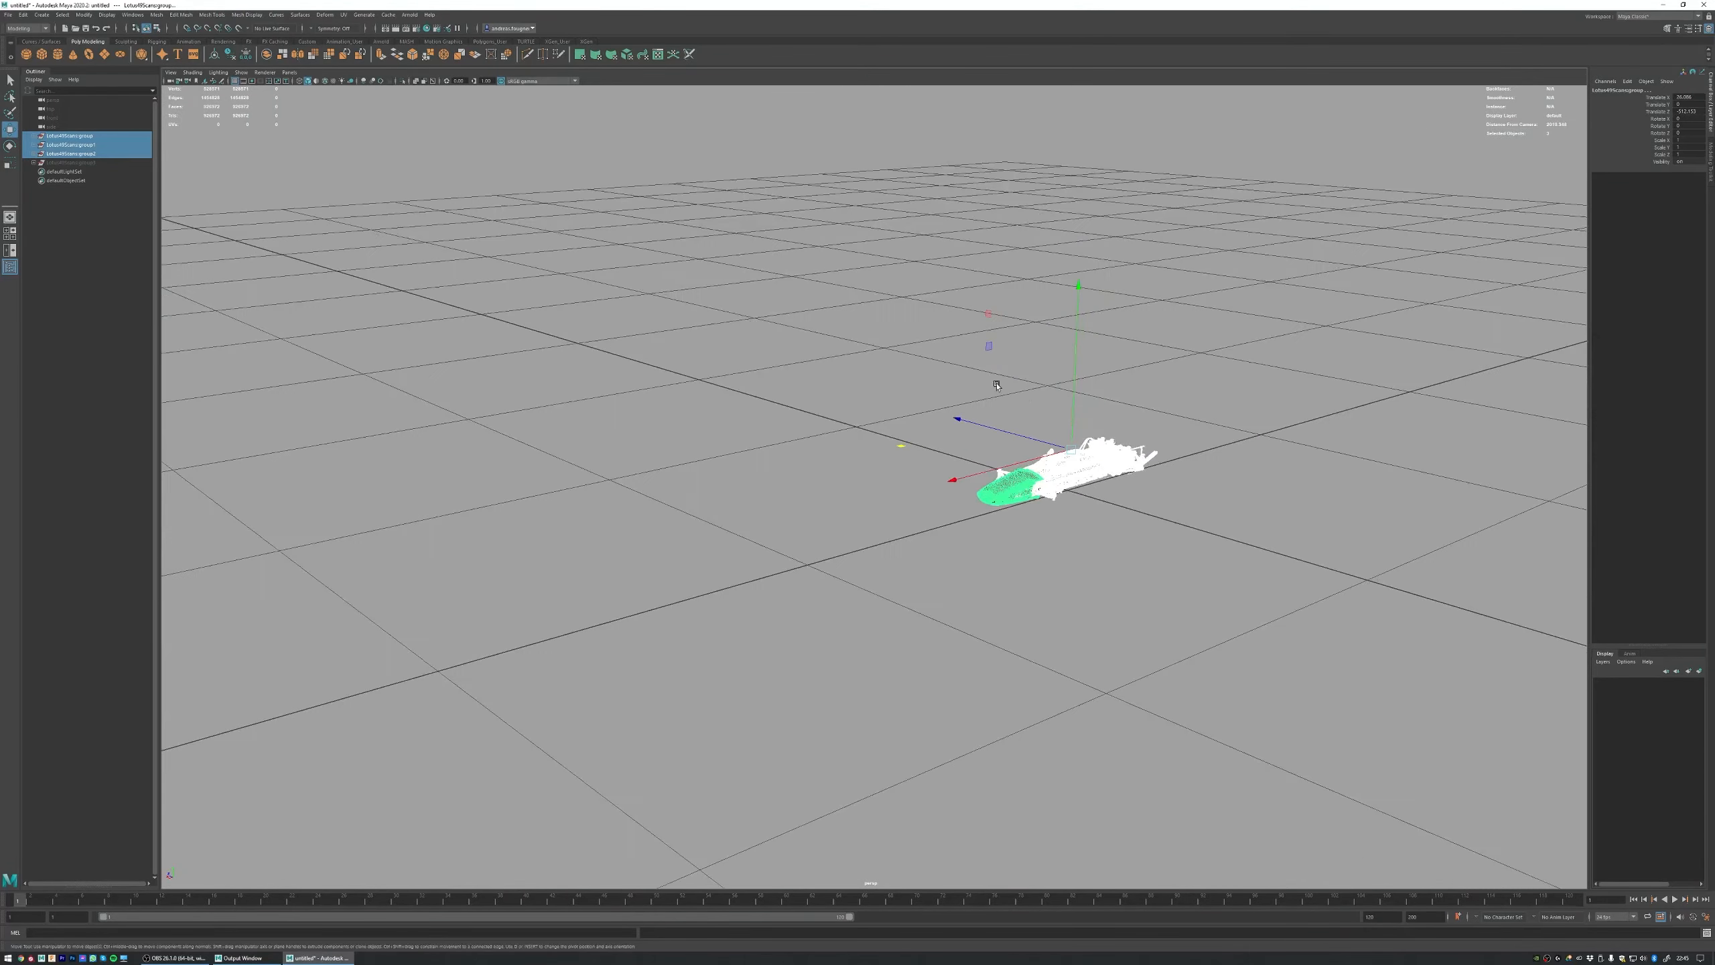
middle_click_drag(997, 385, 781, 384, "alt")
right_click_drag(781, 383, 1192, 472, "alt")
left_click(869, 350)
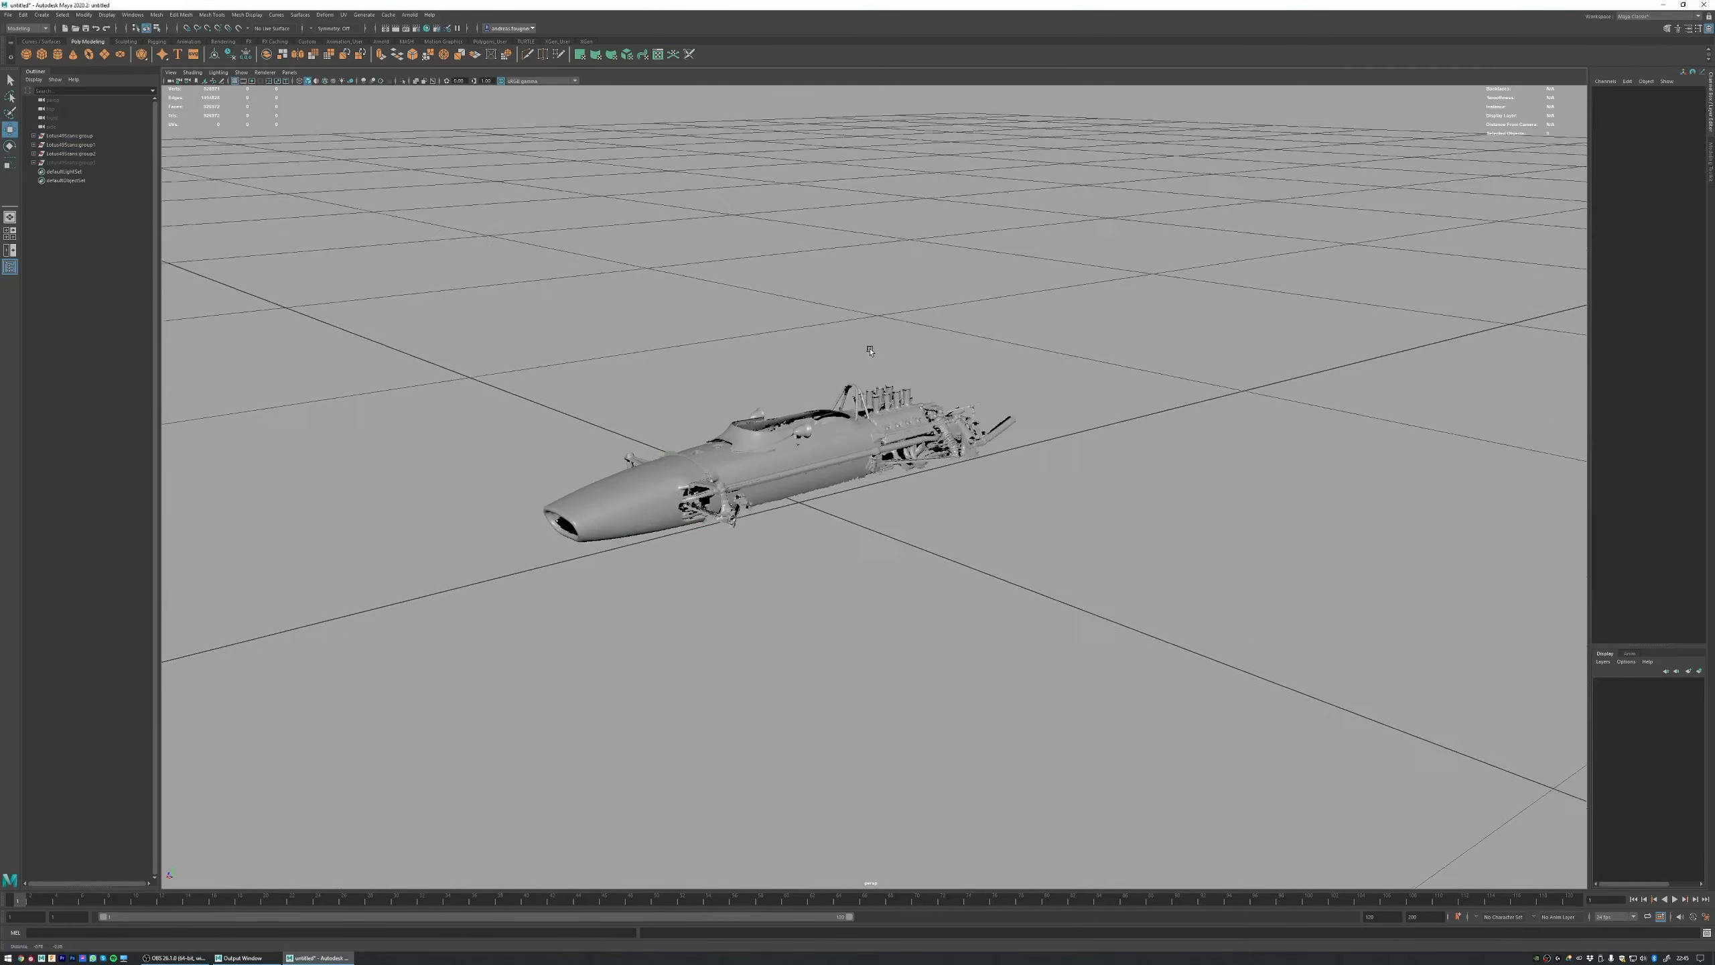
Step: Examine the centred car model's body, engine and suspension from several angles in the perspective view
middle_click_drag(869, 351, 938, 342, "alt")
left_click_drag(937, 343, 774, 372, "alt")
middle_click_drag(773, 372, 895, 316, "alt")
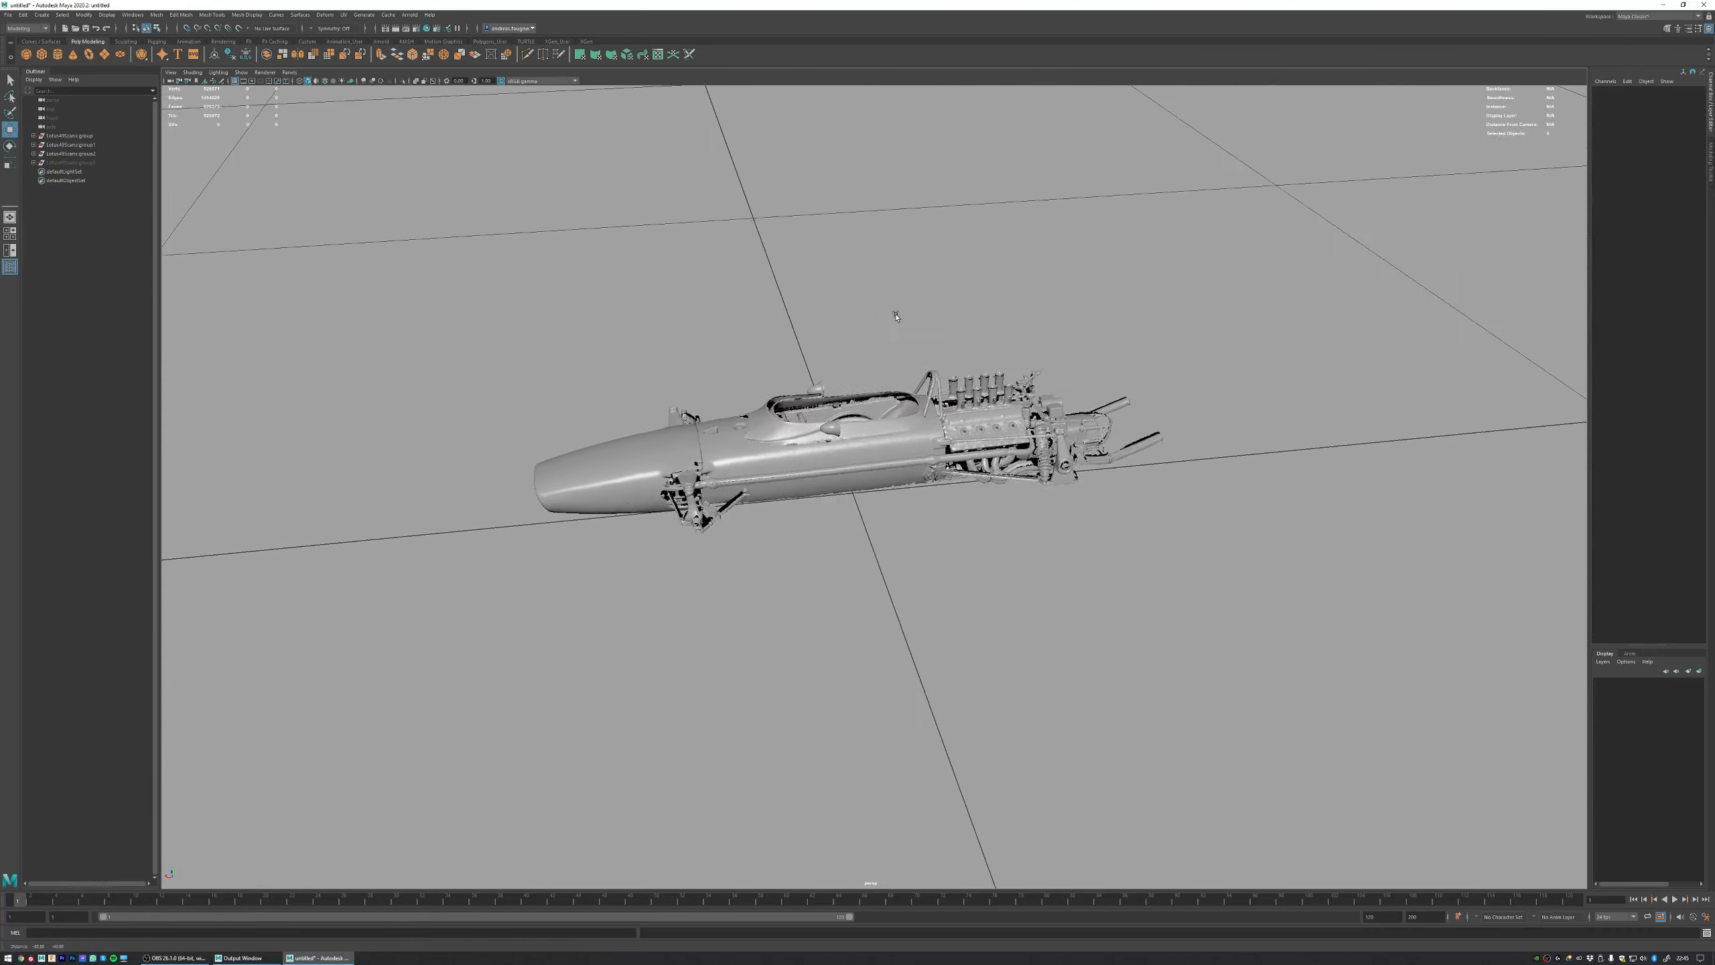
right_click_drag(895, 316, 930, 315, "alt")
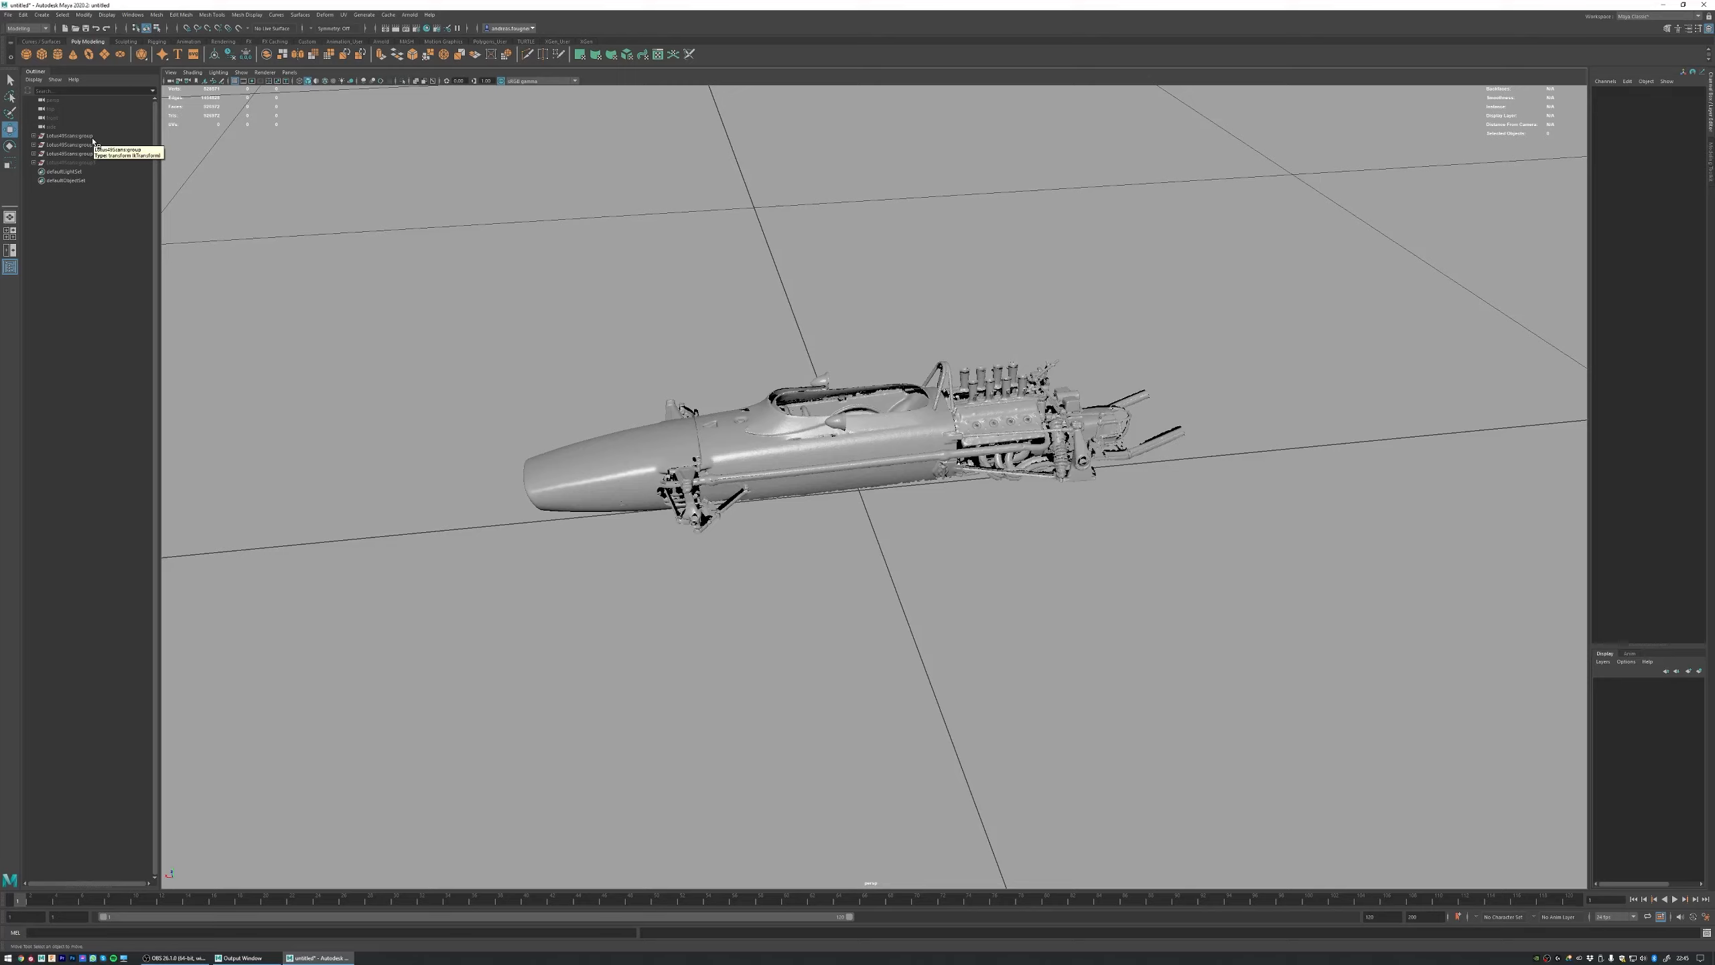
left_click_drag(758, 331, 667, 291, "alt")
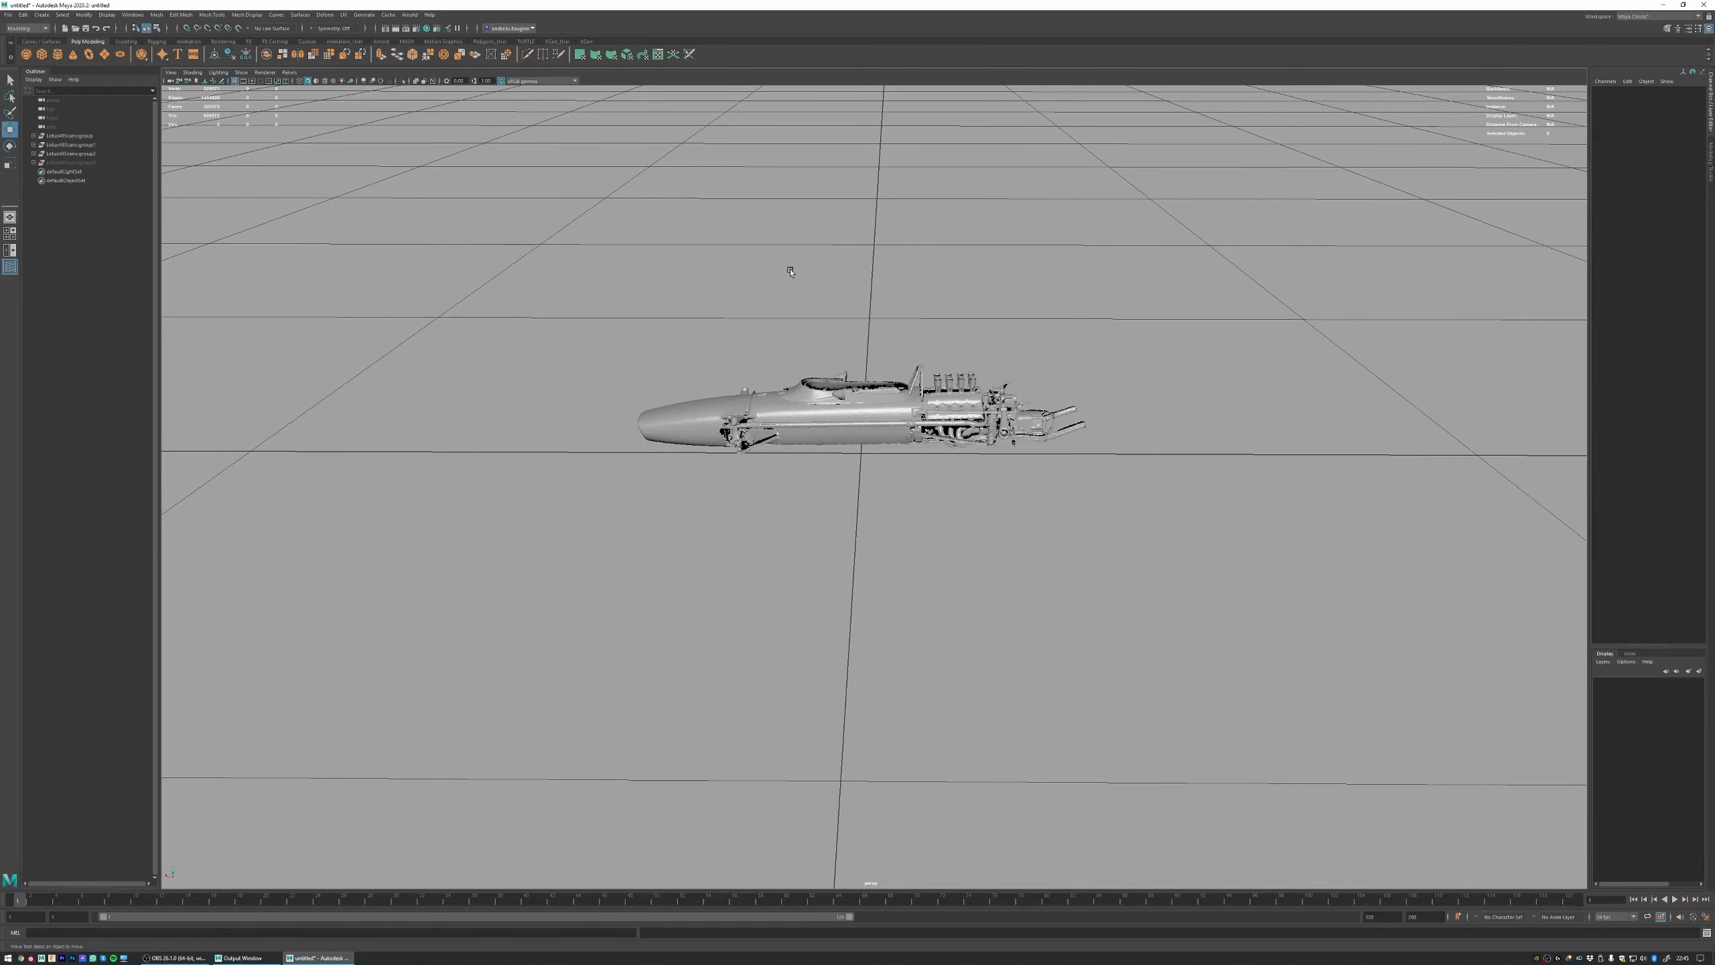
left_click_drag(790, 270, 715, 264, "alt")
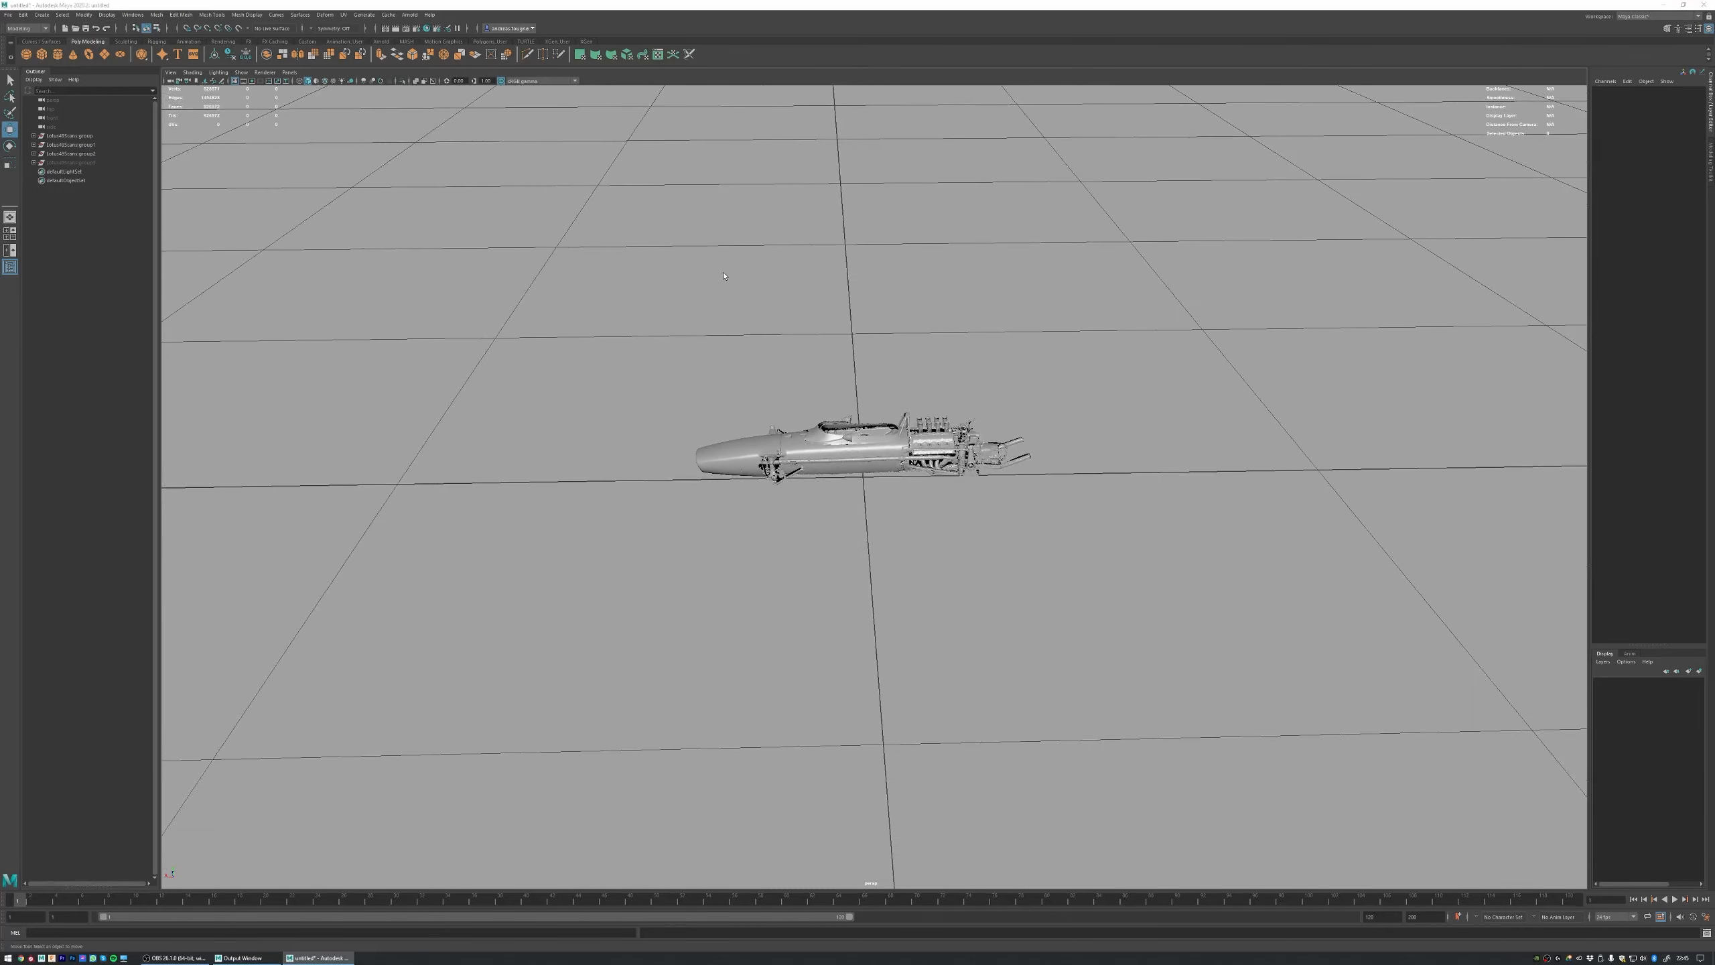
key("space")
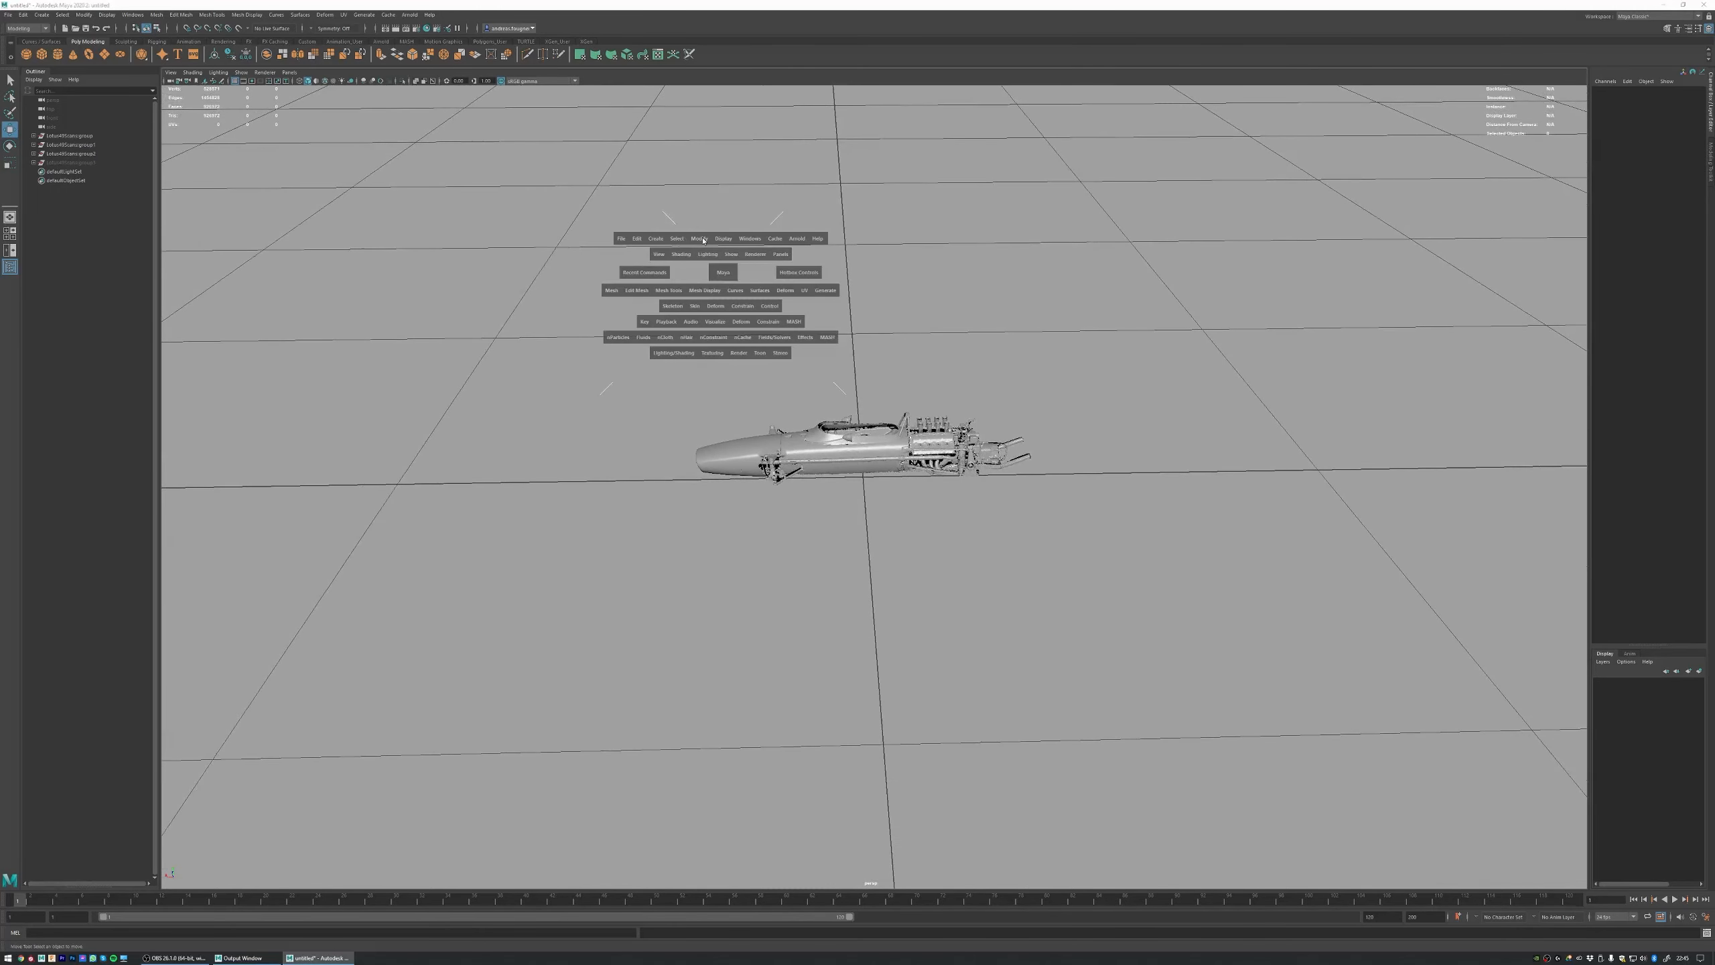
Step: Switch to File Explorer, go to the 1967Lotus49 project's Reference/TamiyaScan folder and view the Lotus49_Tamiya_Page08.jpg blueprint page
key("super+e")
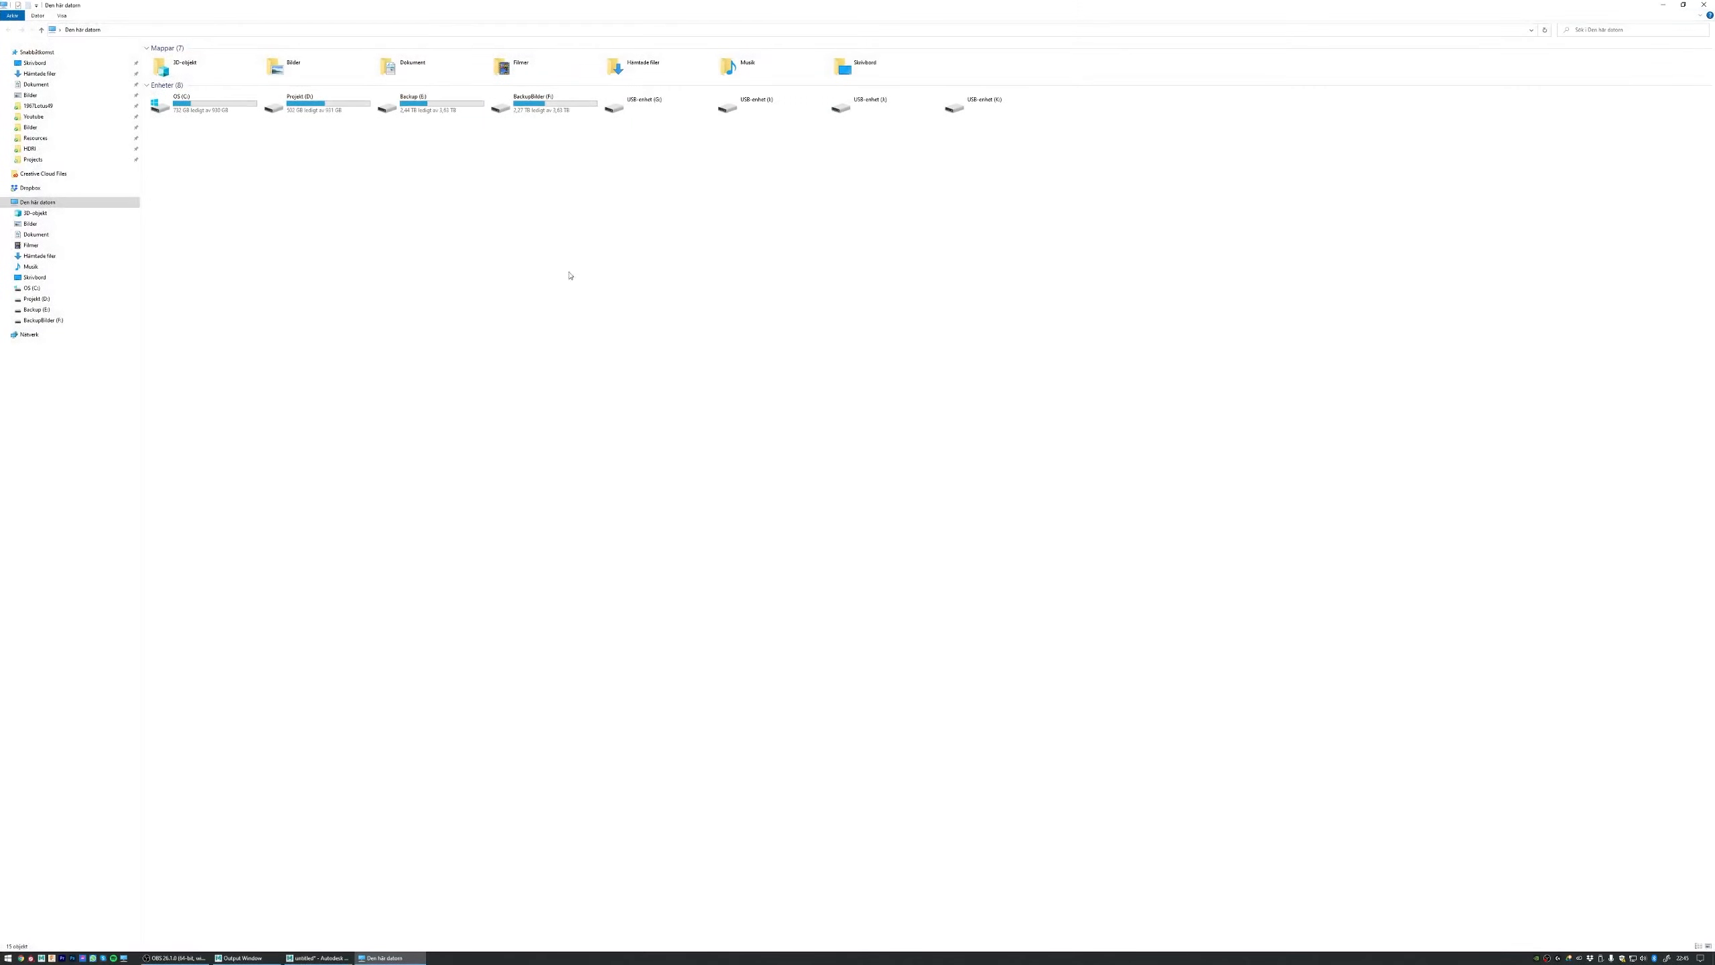
left_click(38, 105)
left_click(211, 98)
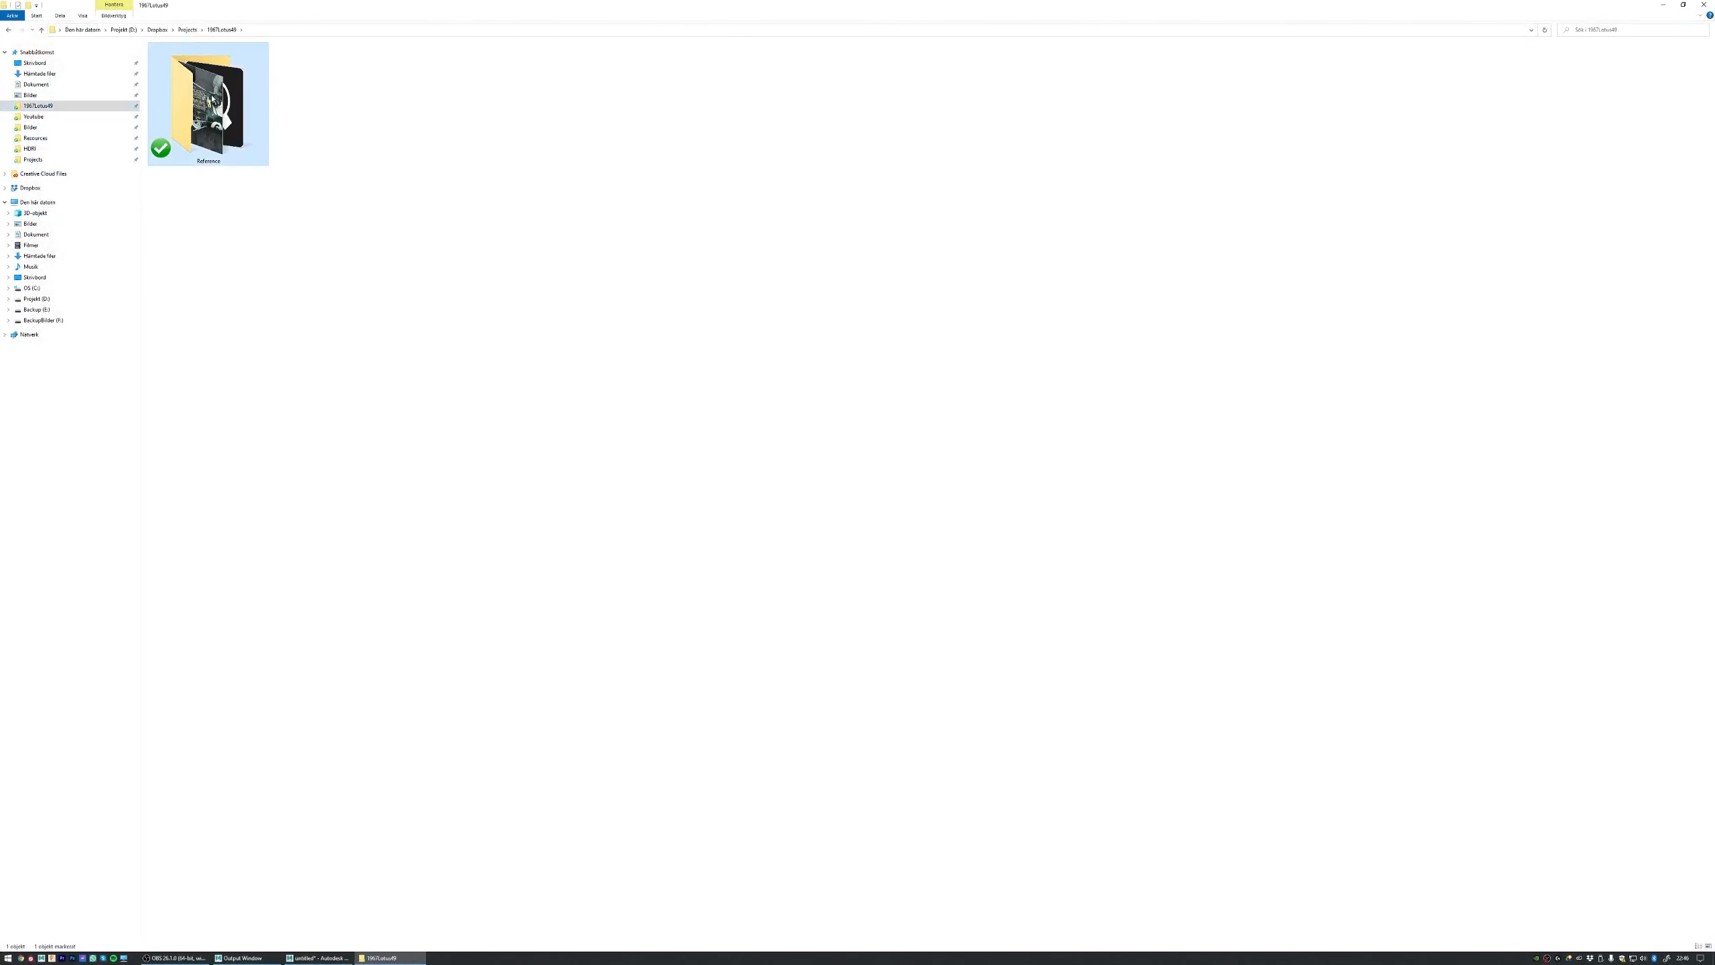
double_click(211, 98)
double_click(211, 98)
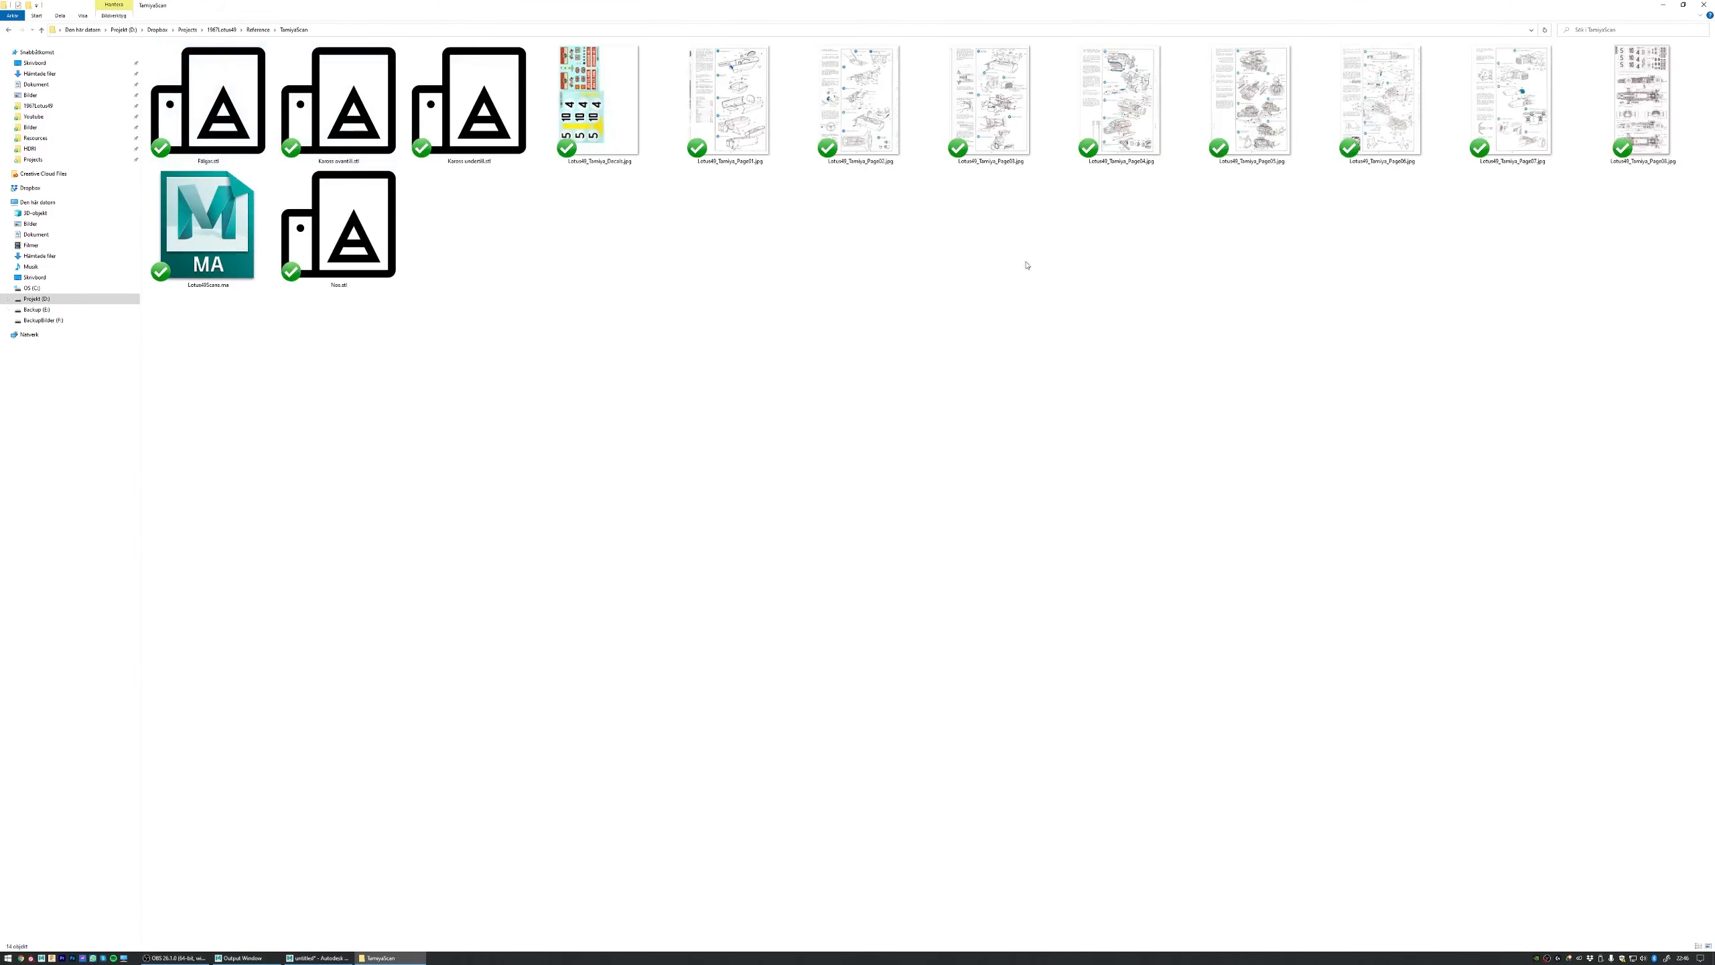
double_click(1647, 108)
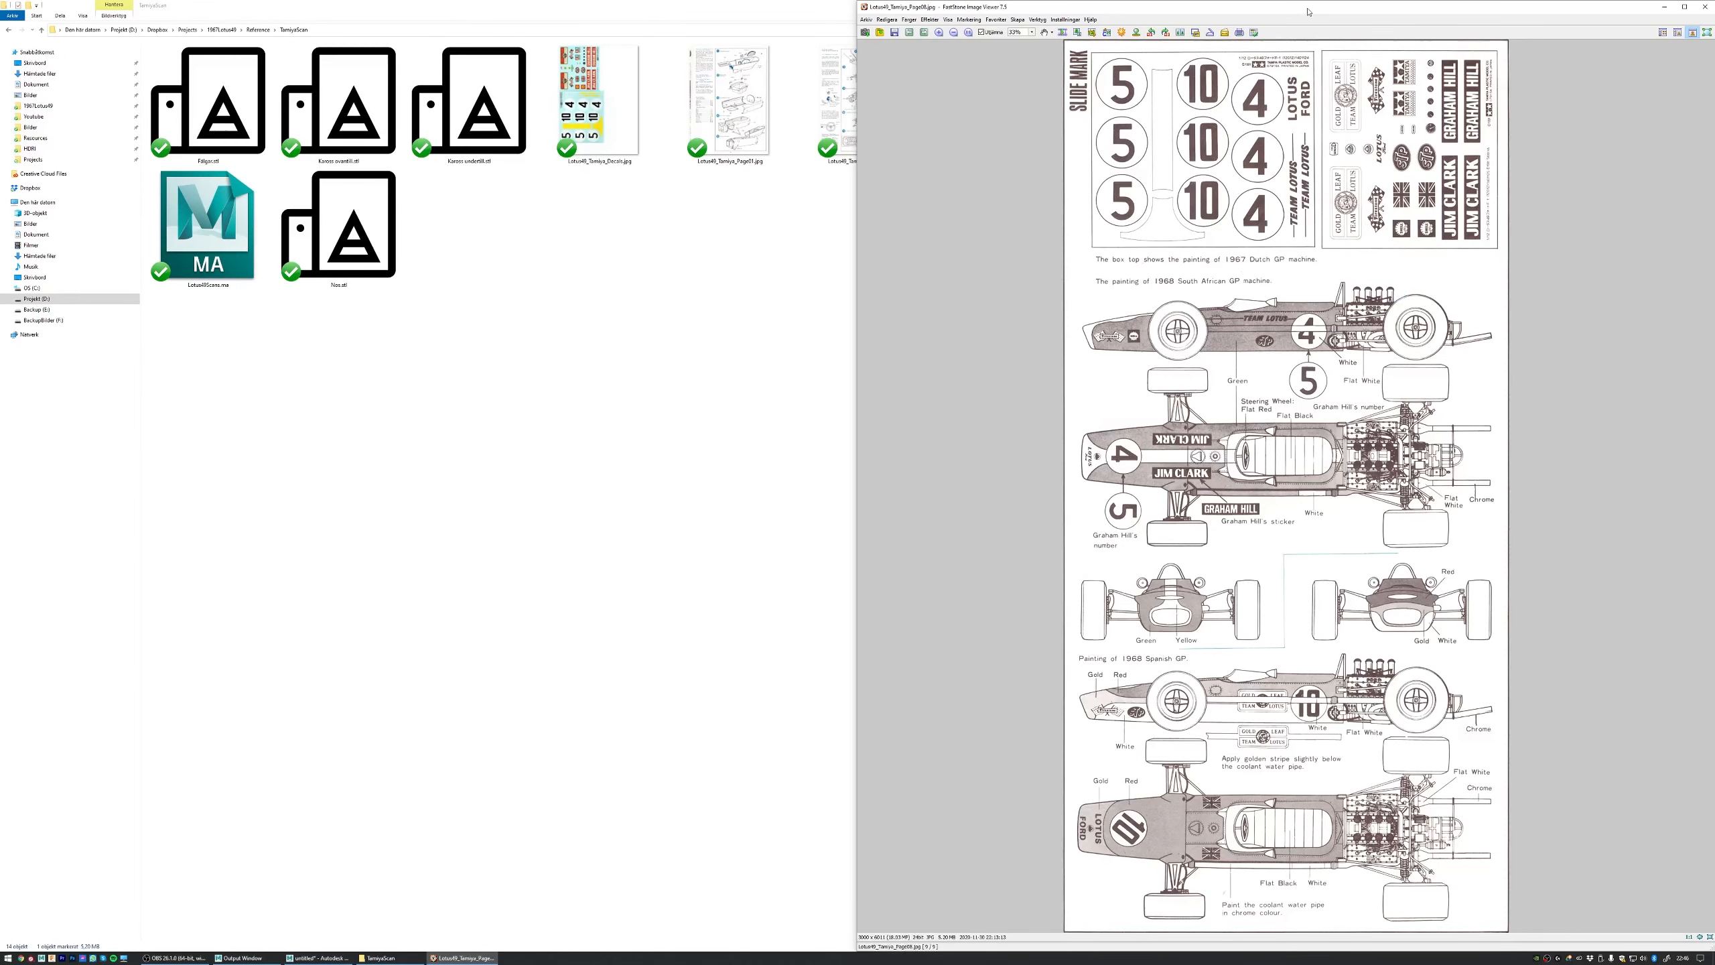
left_click_drag(1308, 12, 795, 10)
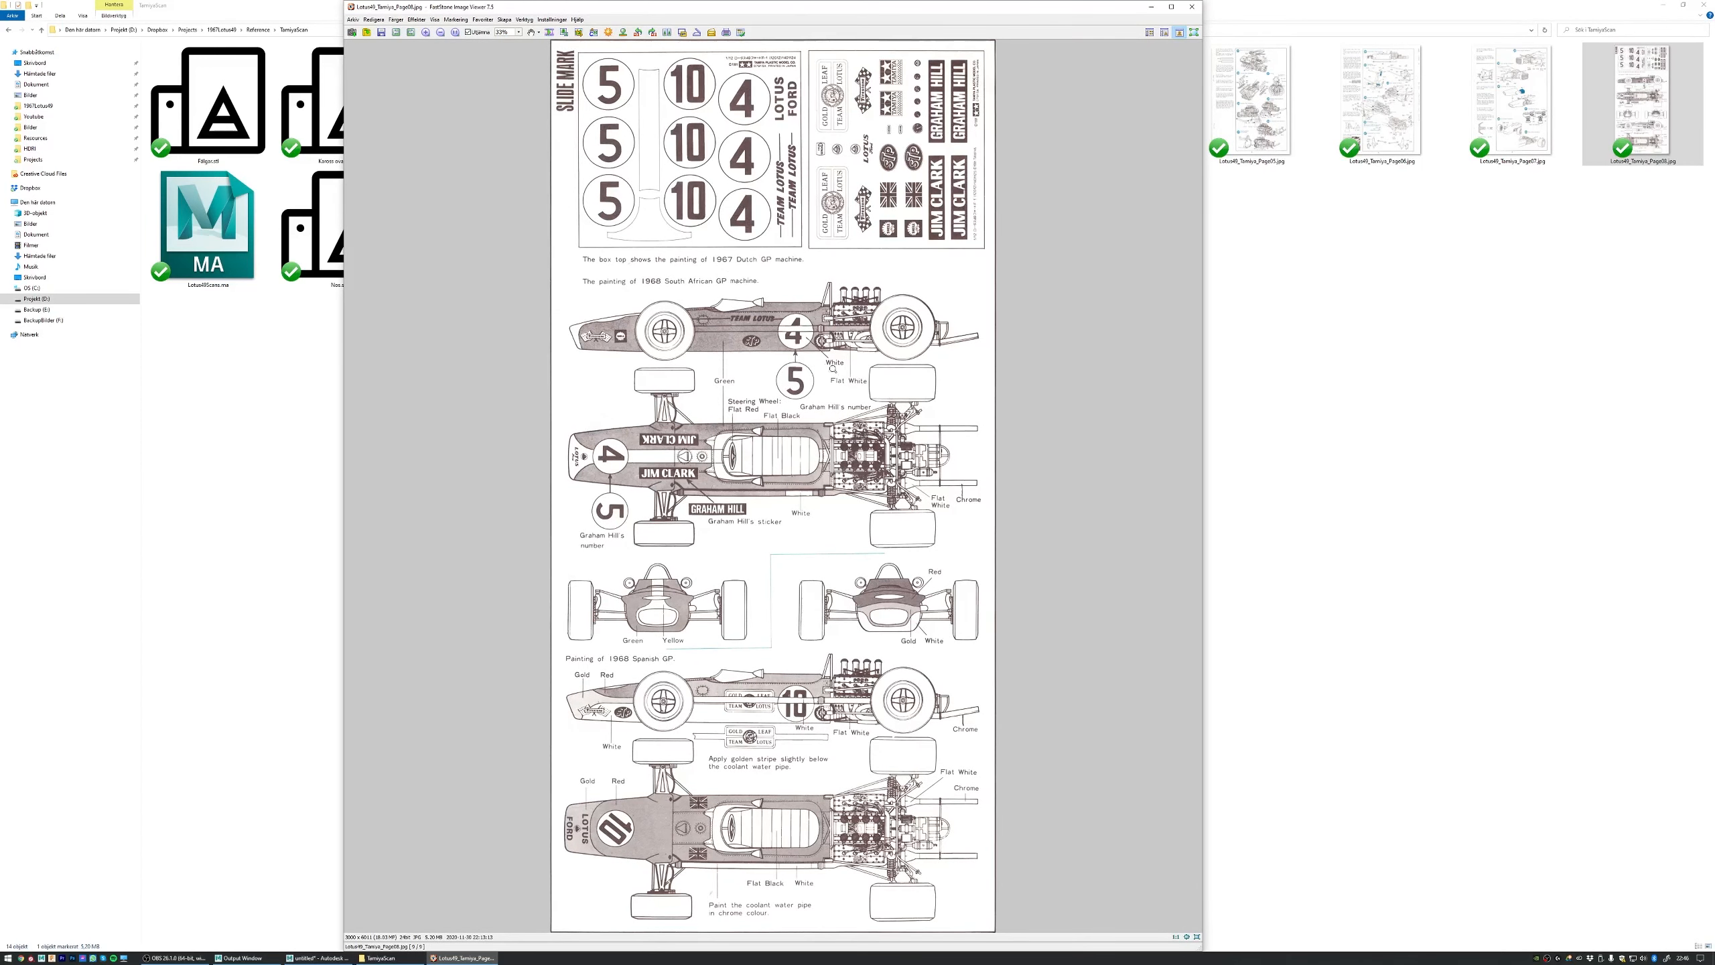
left_click(1189, 7)
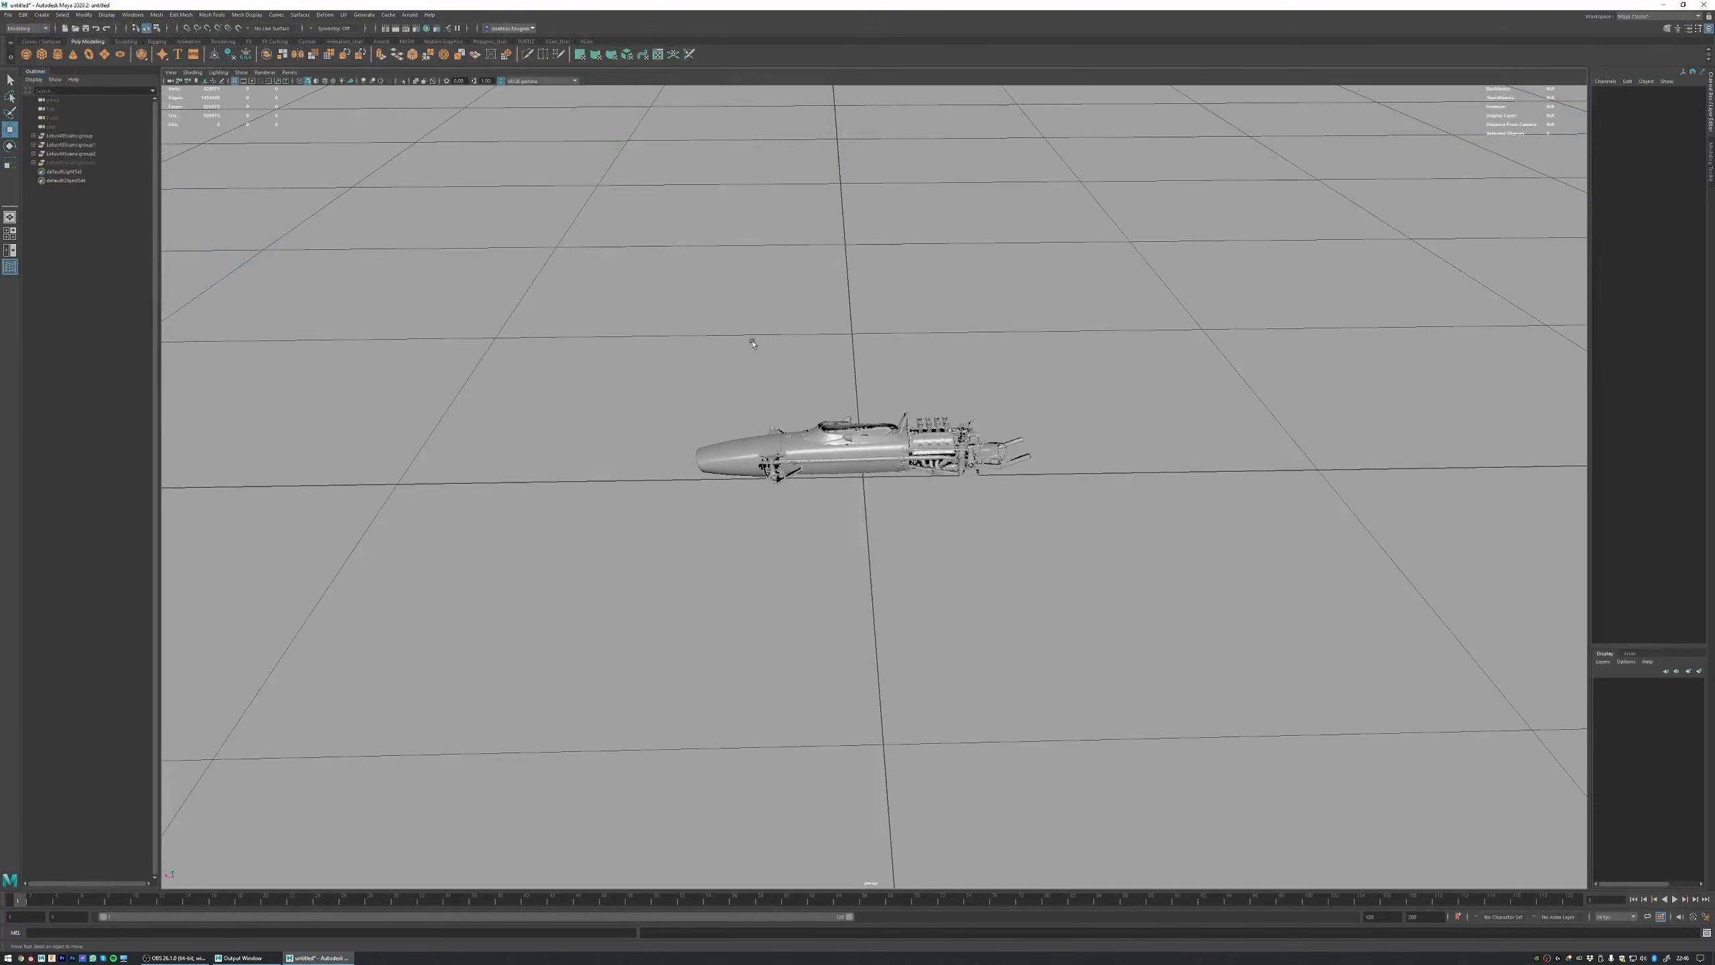
Step: Create a free image plane in the Maya scene and scale it up around the car
key("space")
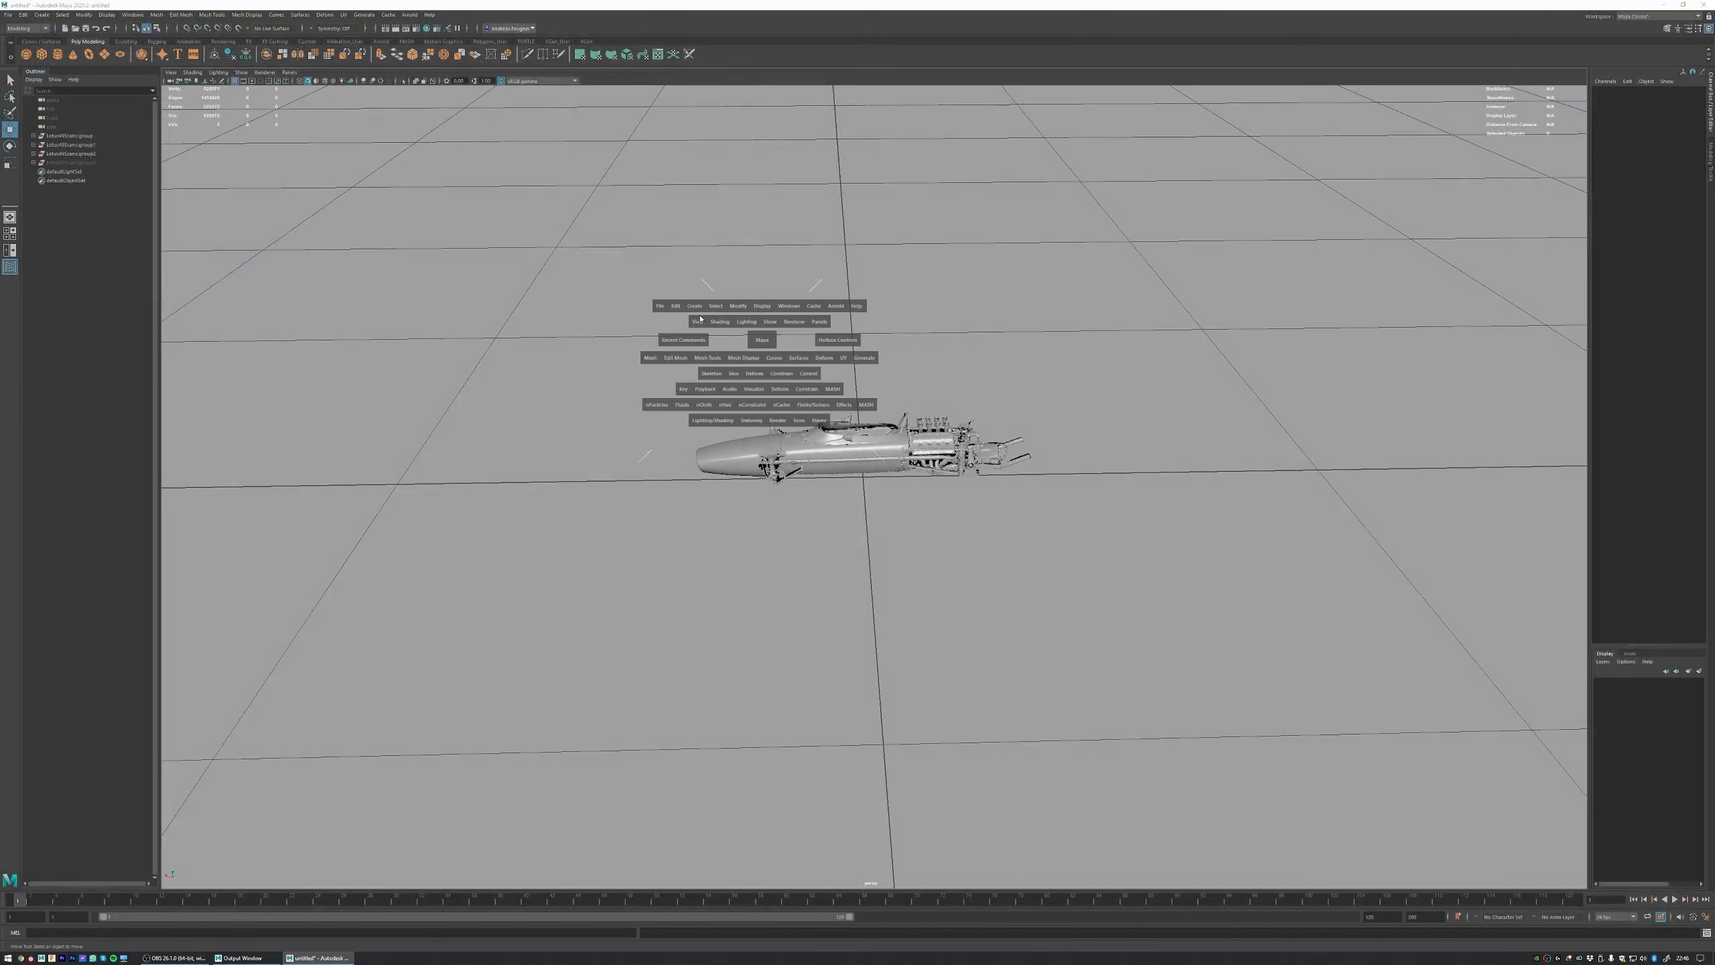
left_click(698, 310)
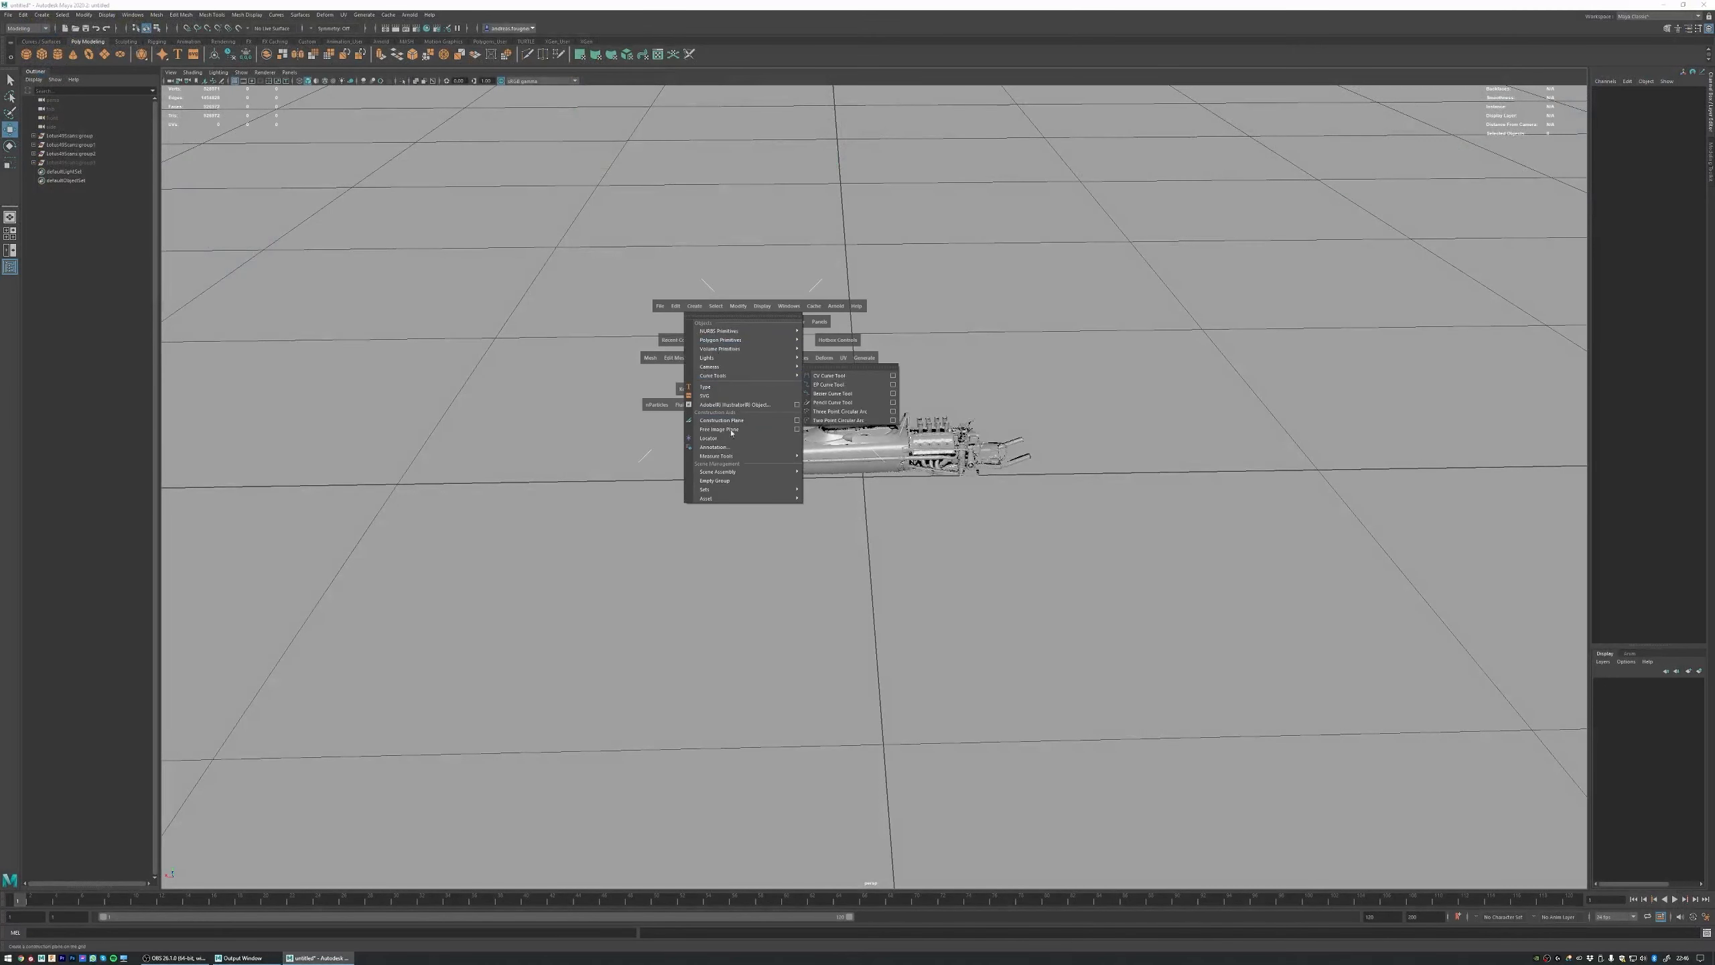
mouse_move(726, 496)
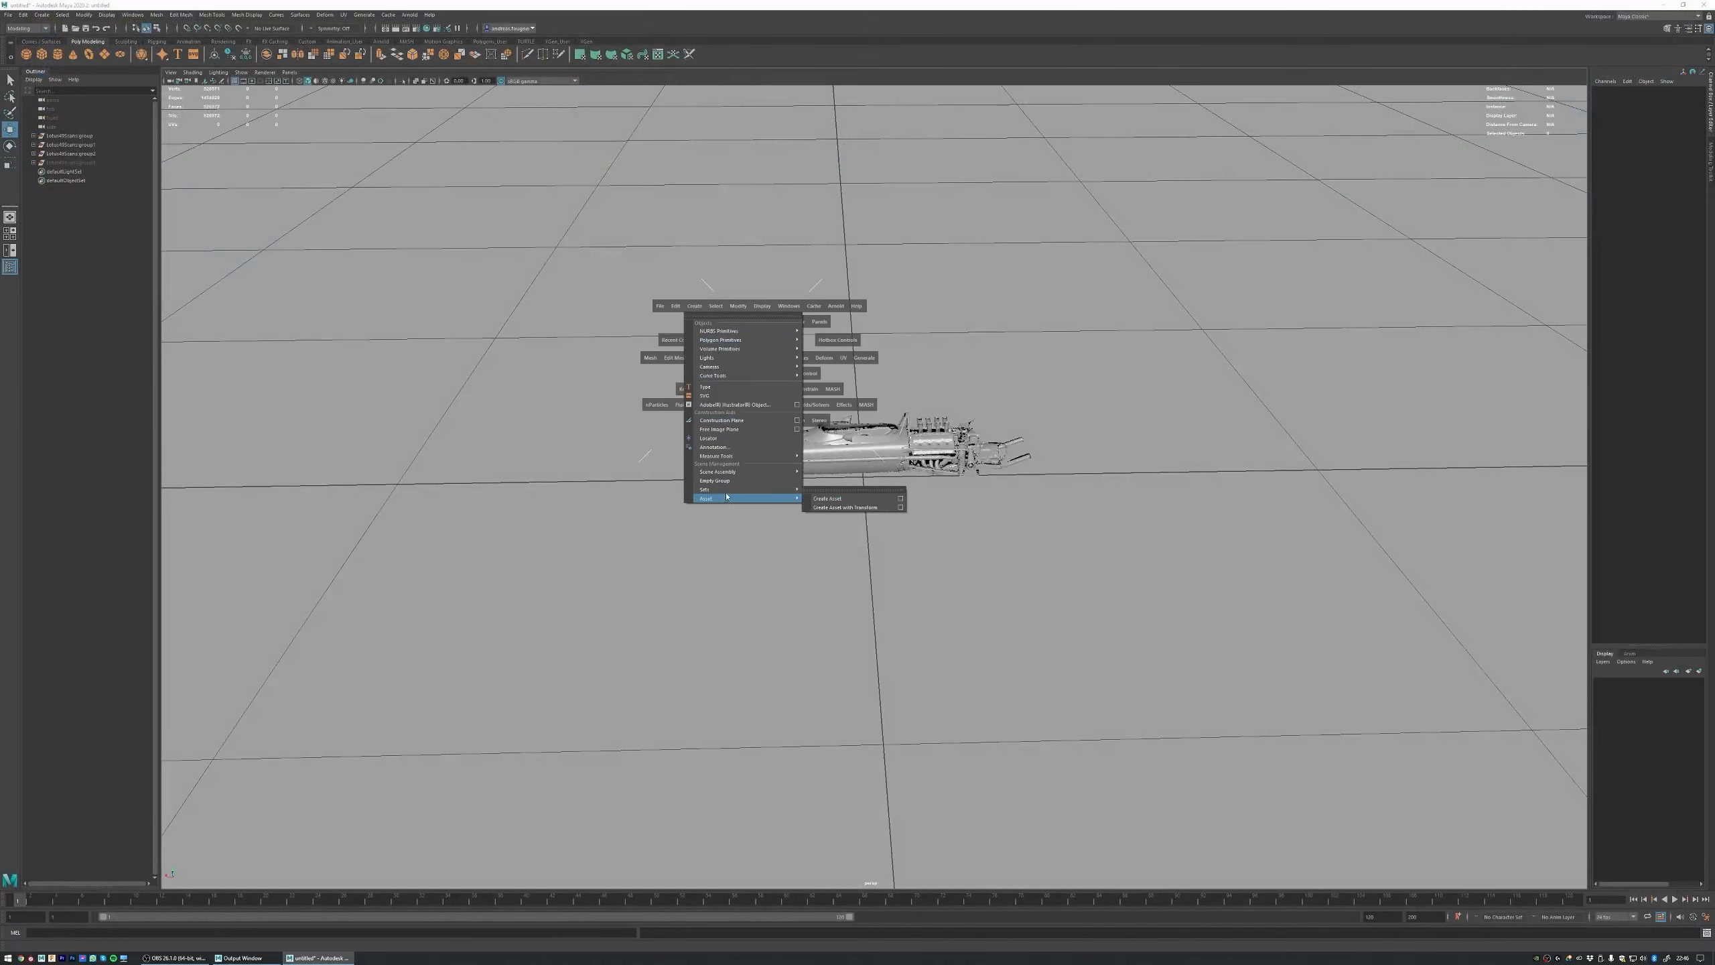
left_click(733, 429)
left_click_drag(826, 420, 1298, 328, "alt")
key("r")
Step: Load Lotus49_Tamiya_Page08.jpg from the Reference/TamiyaScan folder as the image plane's picture and close its attributes
key("ctrl+a")
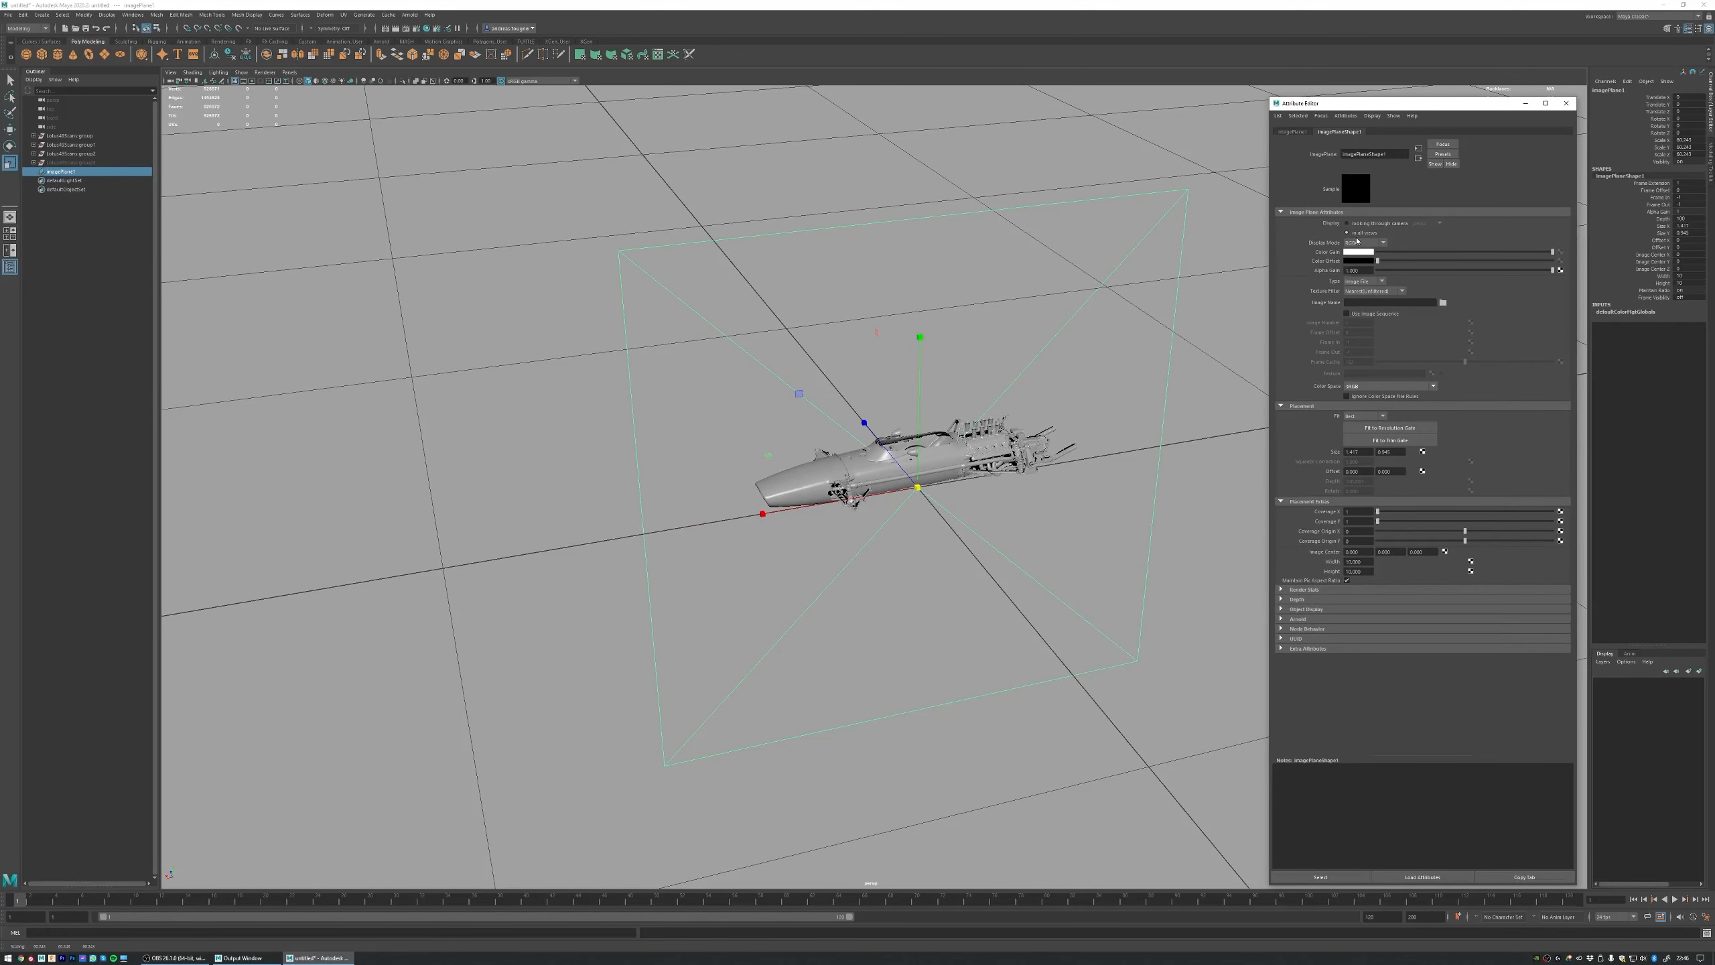
left_click(1442, 303)
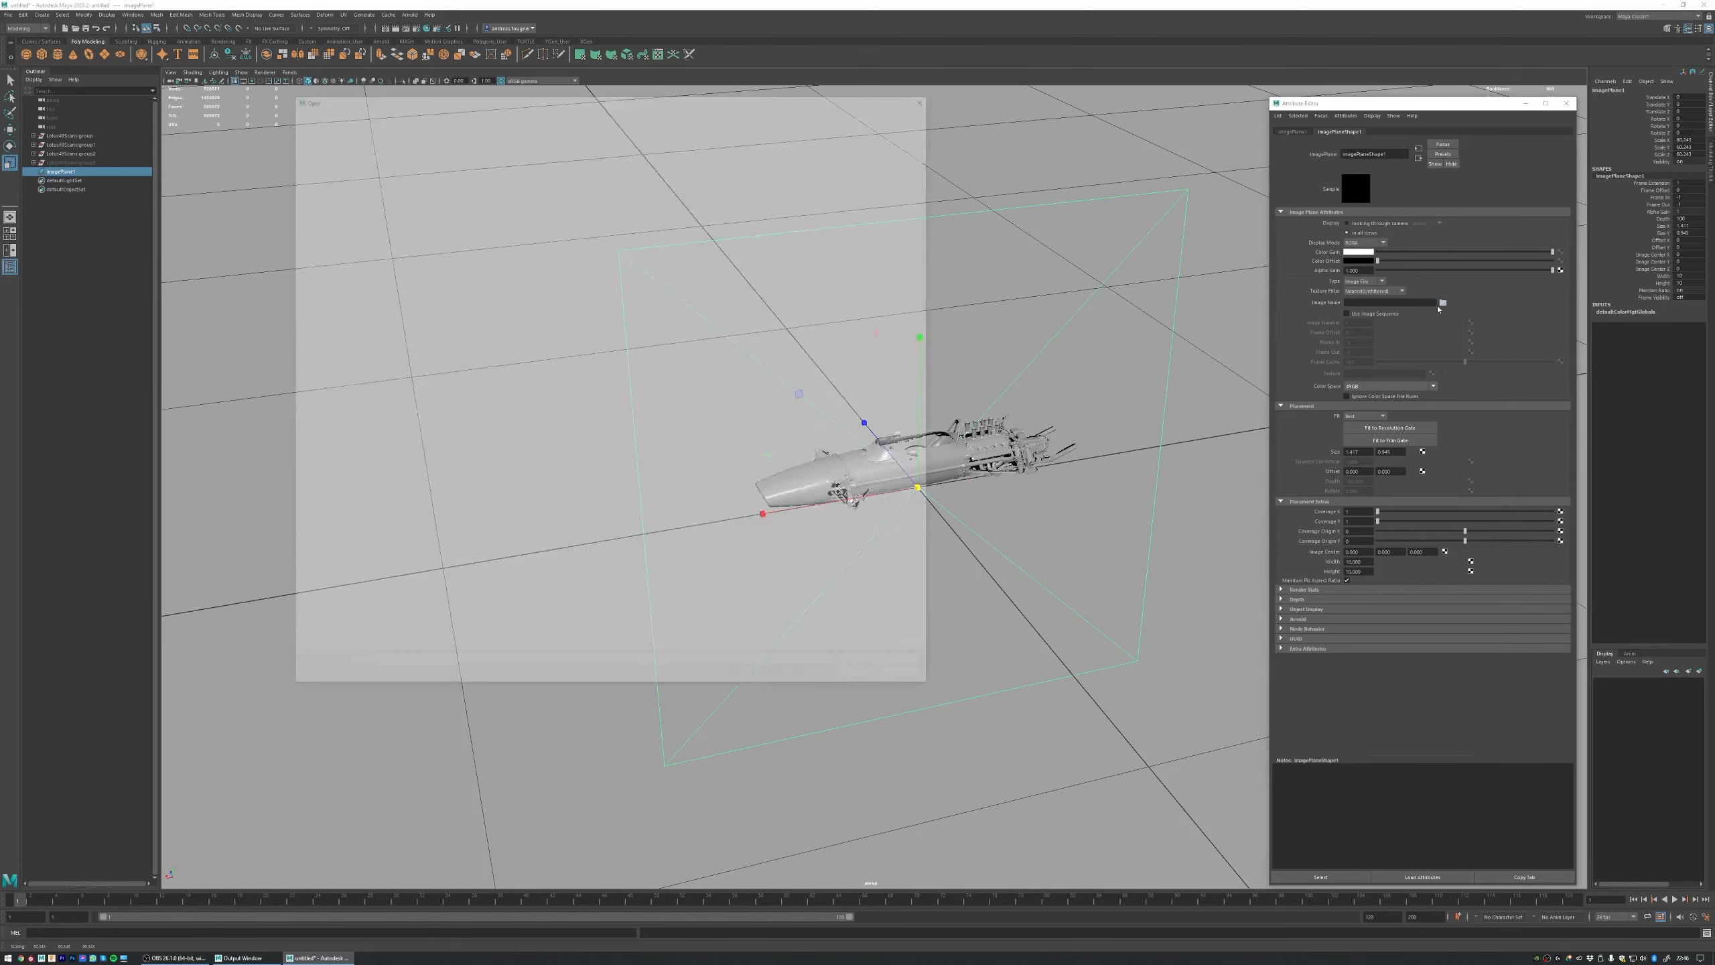
double_click(443, 152)
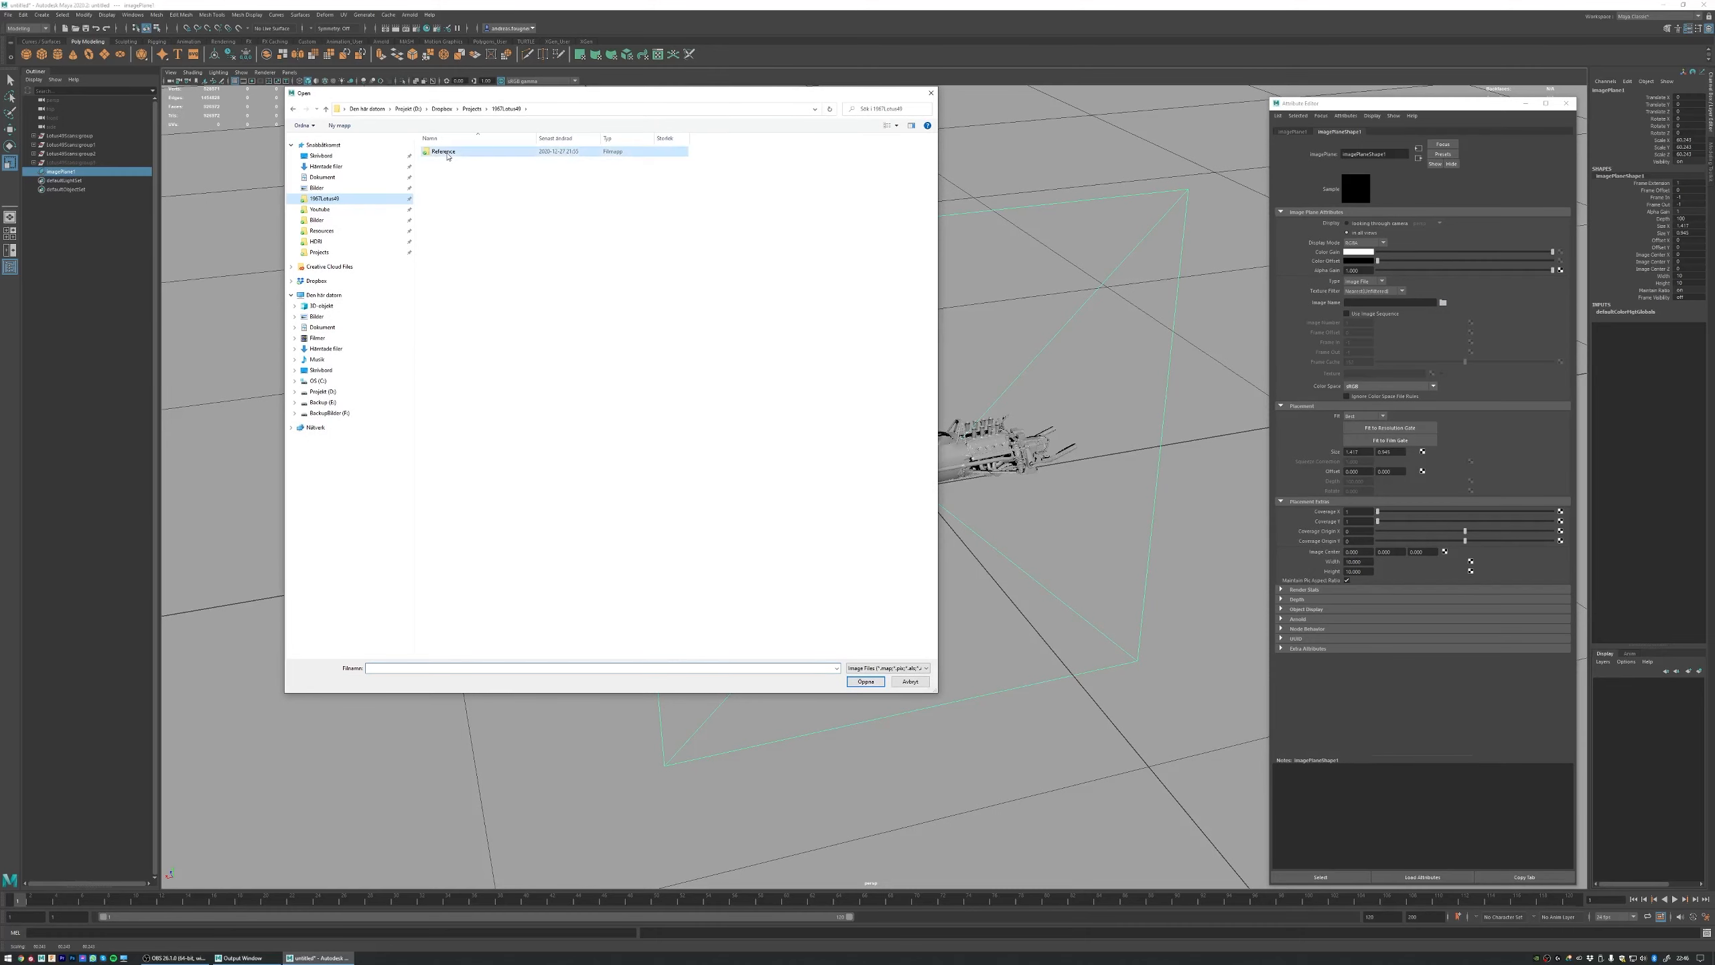
double_click(481, 196)
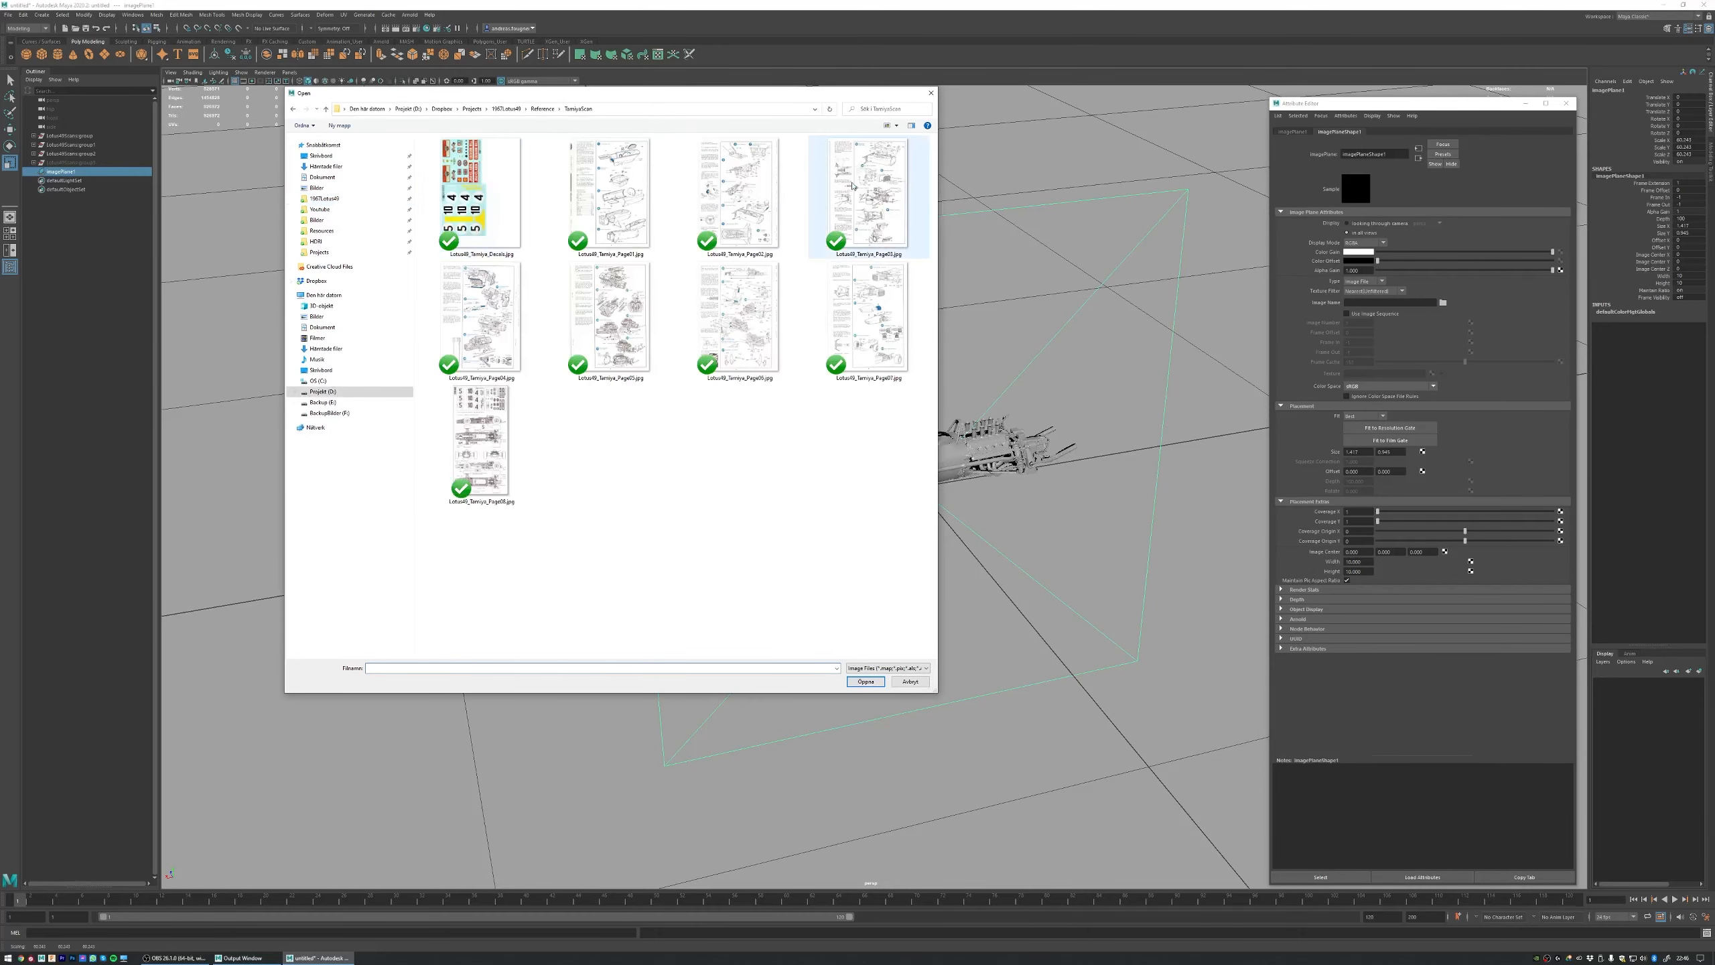
double_click(481, 438)
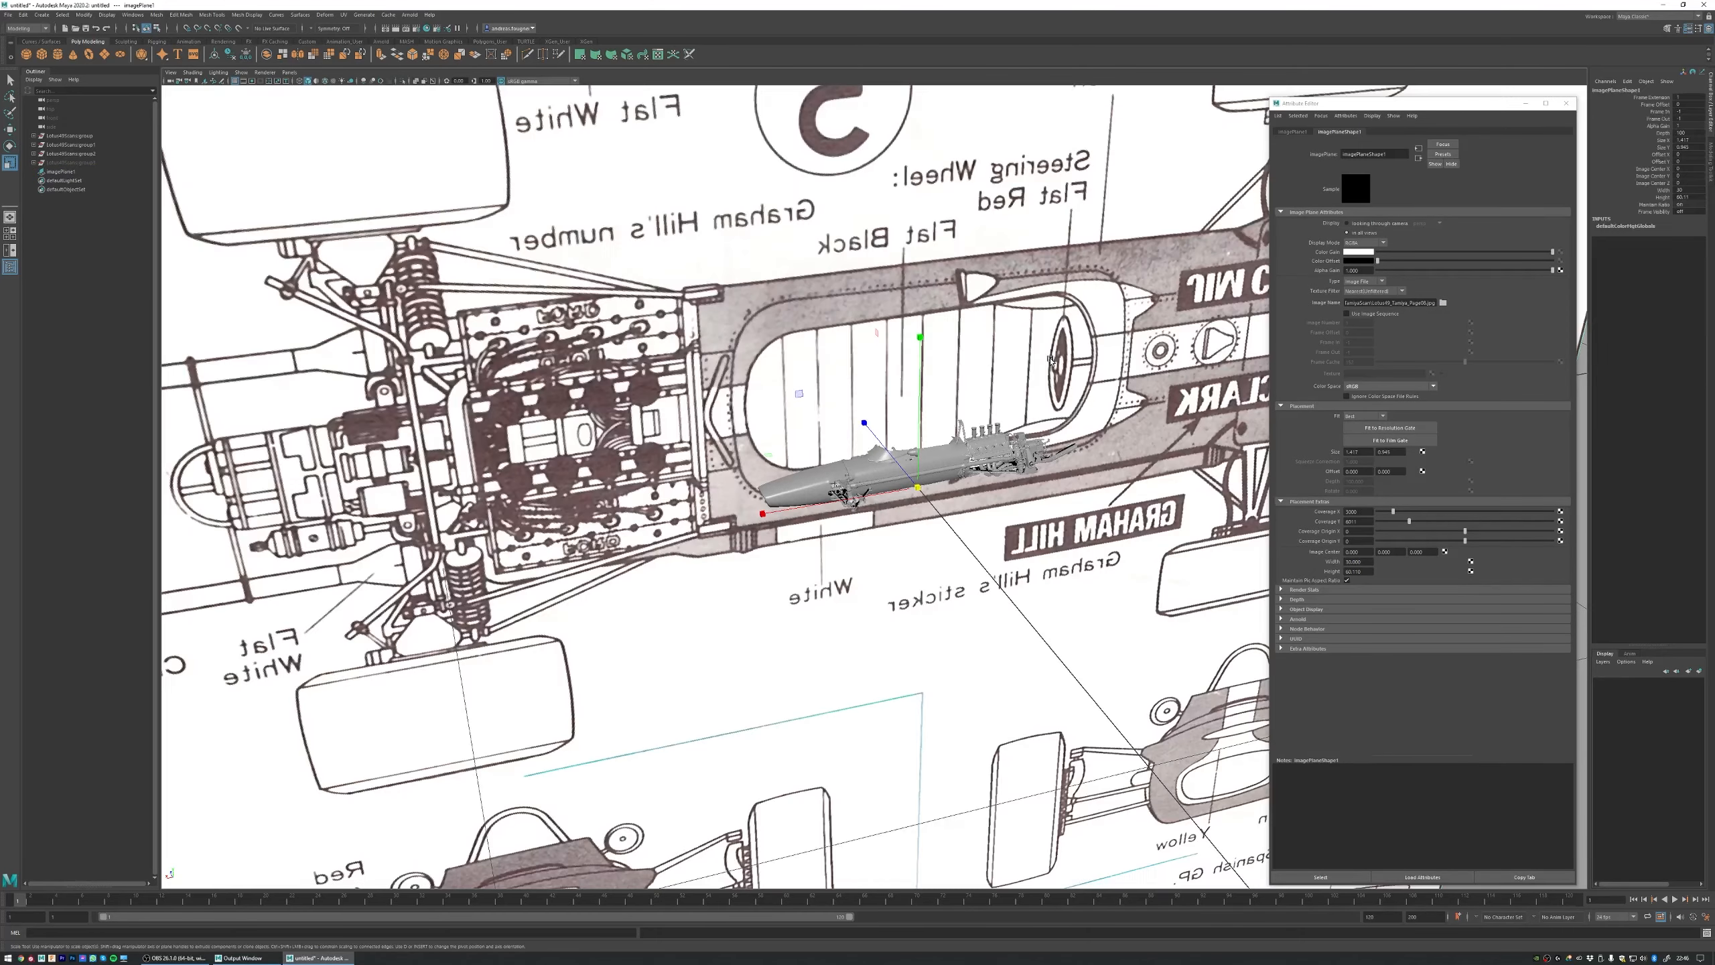
right_click_drag(1050, 360, 912, 331, "alt")
middle_click_drag(912, 331, 891, 313, "alt")
right_click_drag(891, 312, 866, 305, "alt")
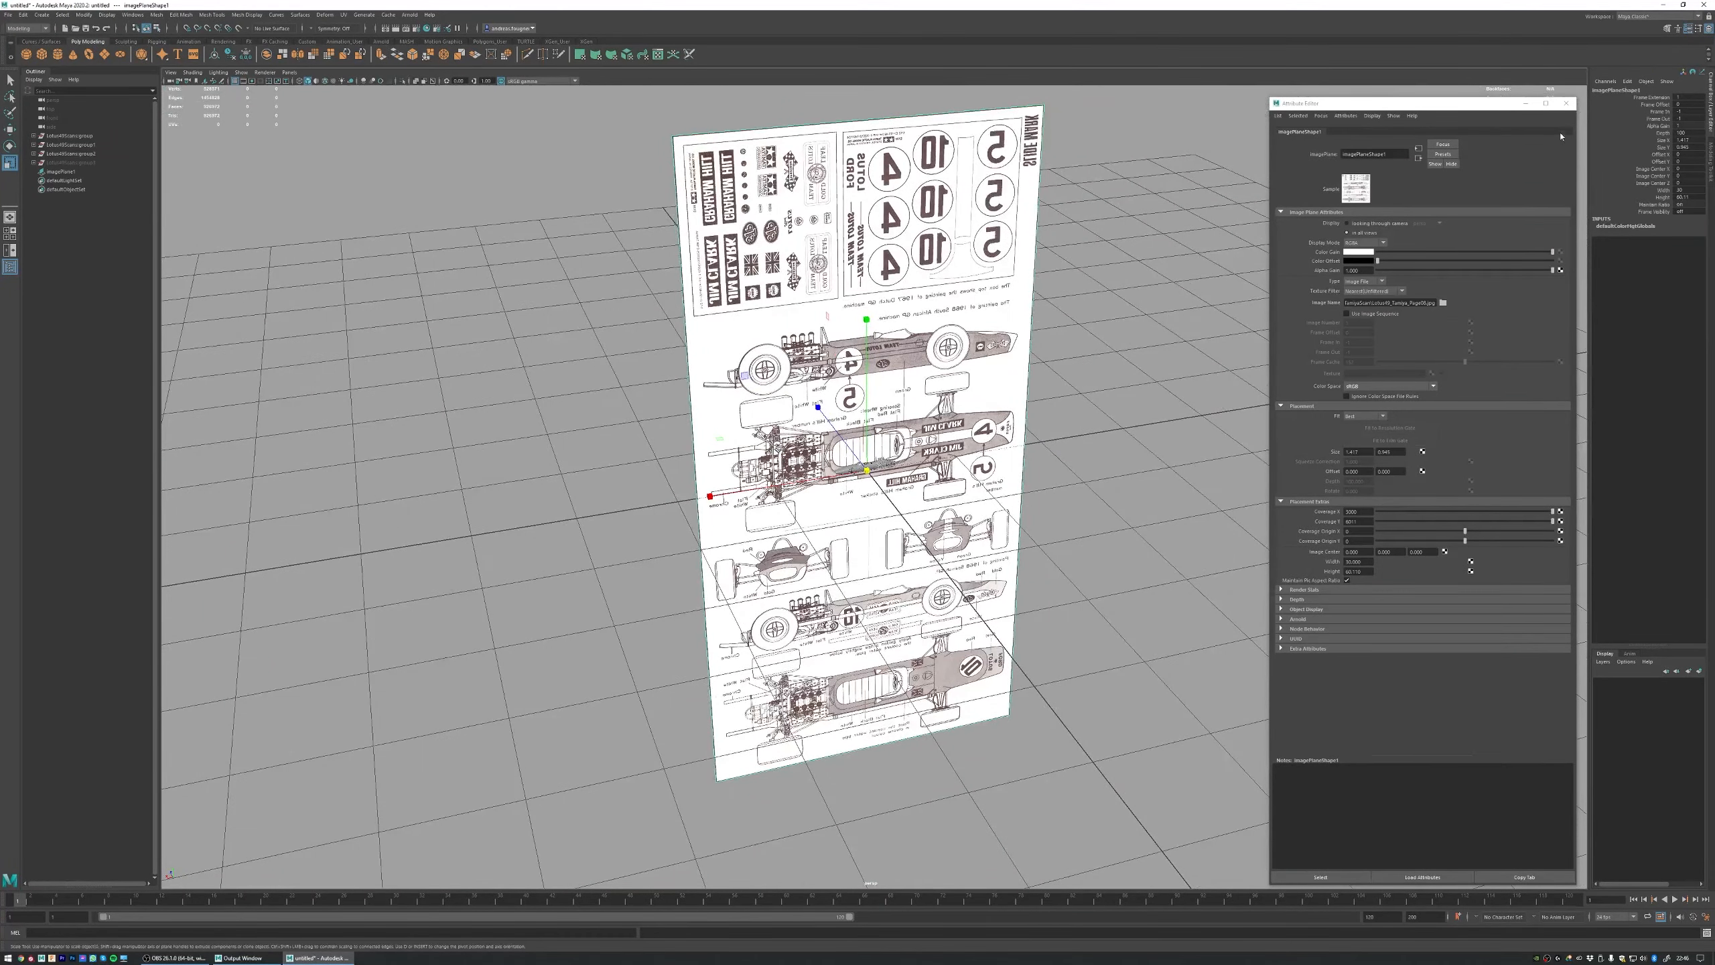
left_click(1566, 103)
left_click_drag(837, 338, 883, 345, "alt")
right_click_drag(883, 345, 851, 351, "alt")
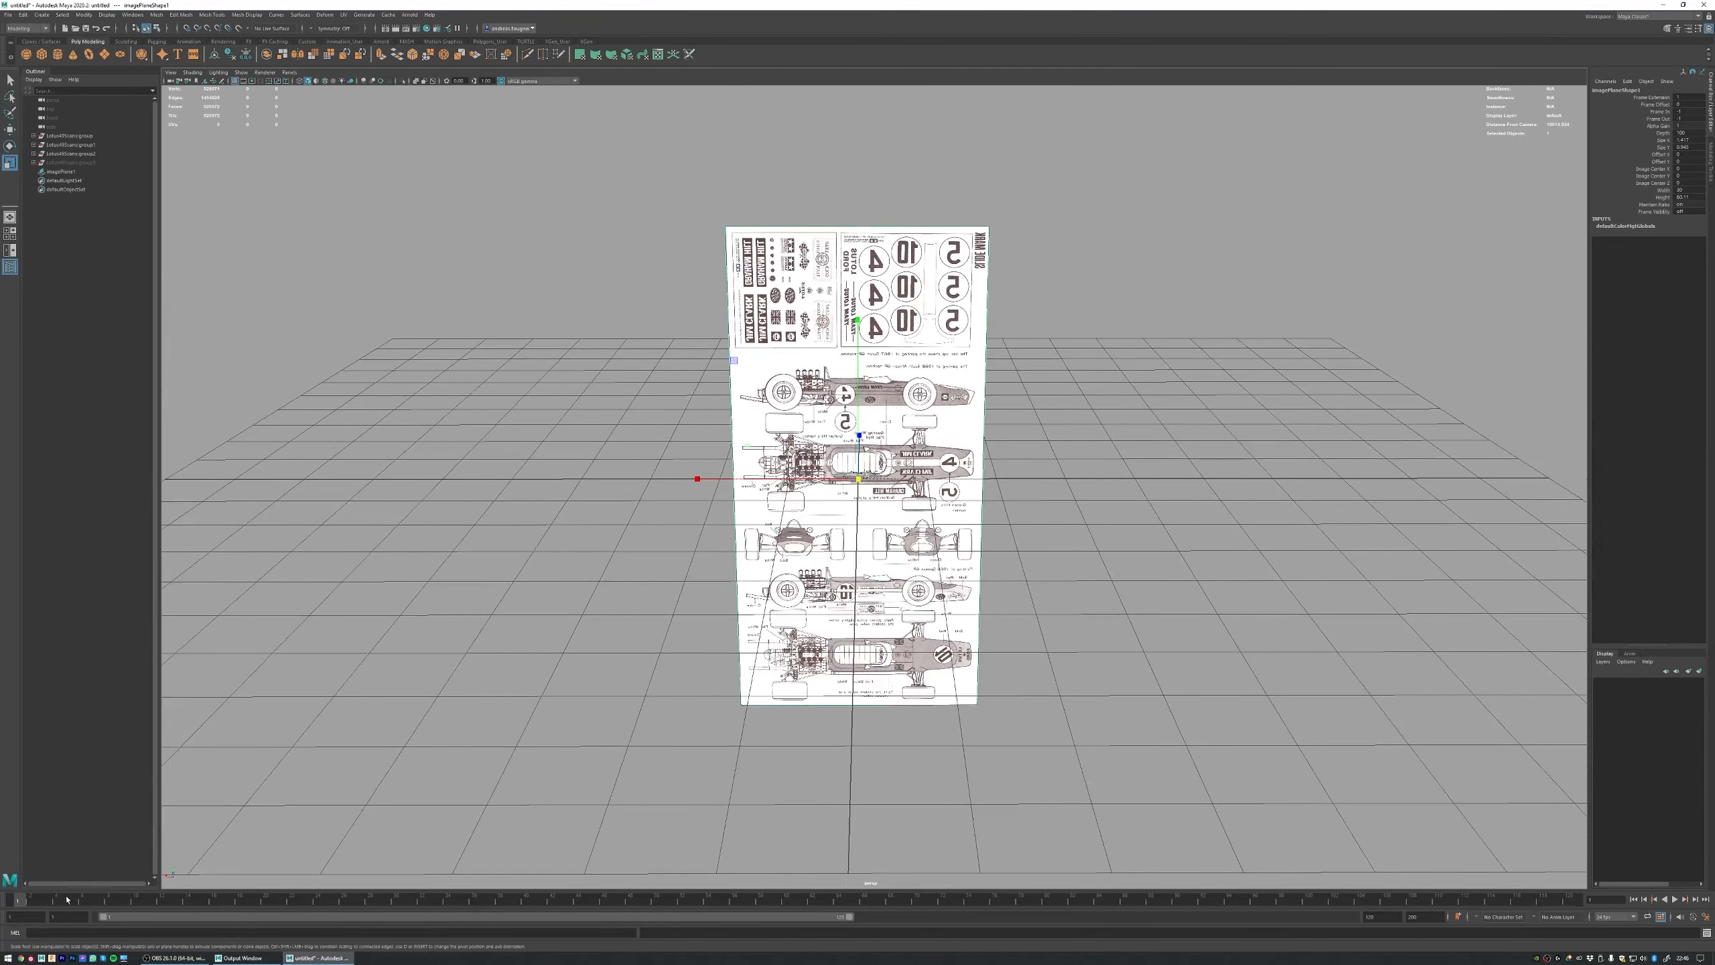
Step: Switch to Chrome and search Google for "lotus 49 length"
left_click(21, 958)
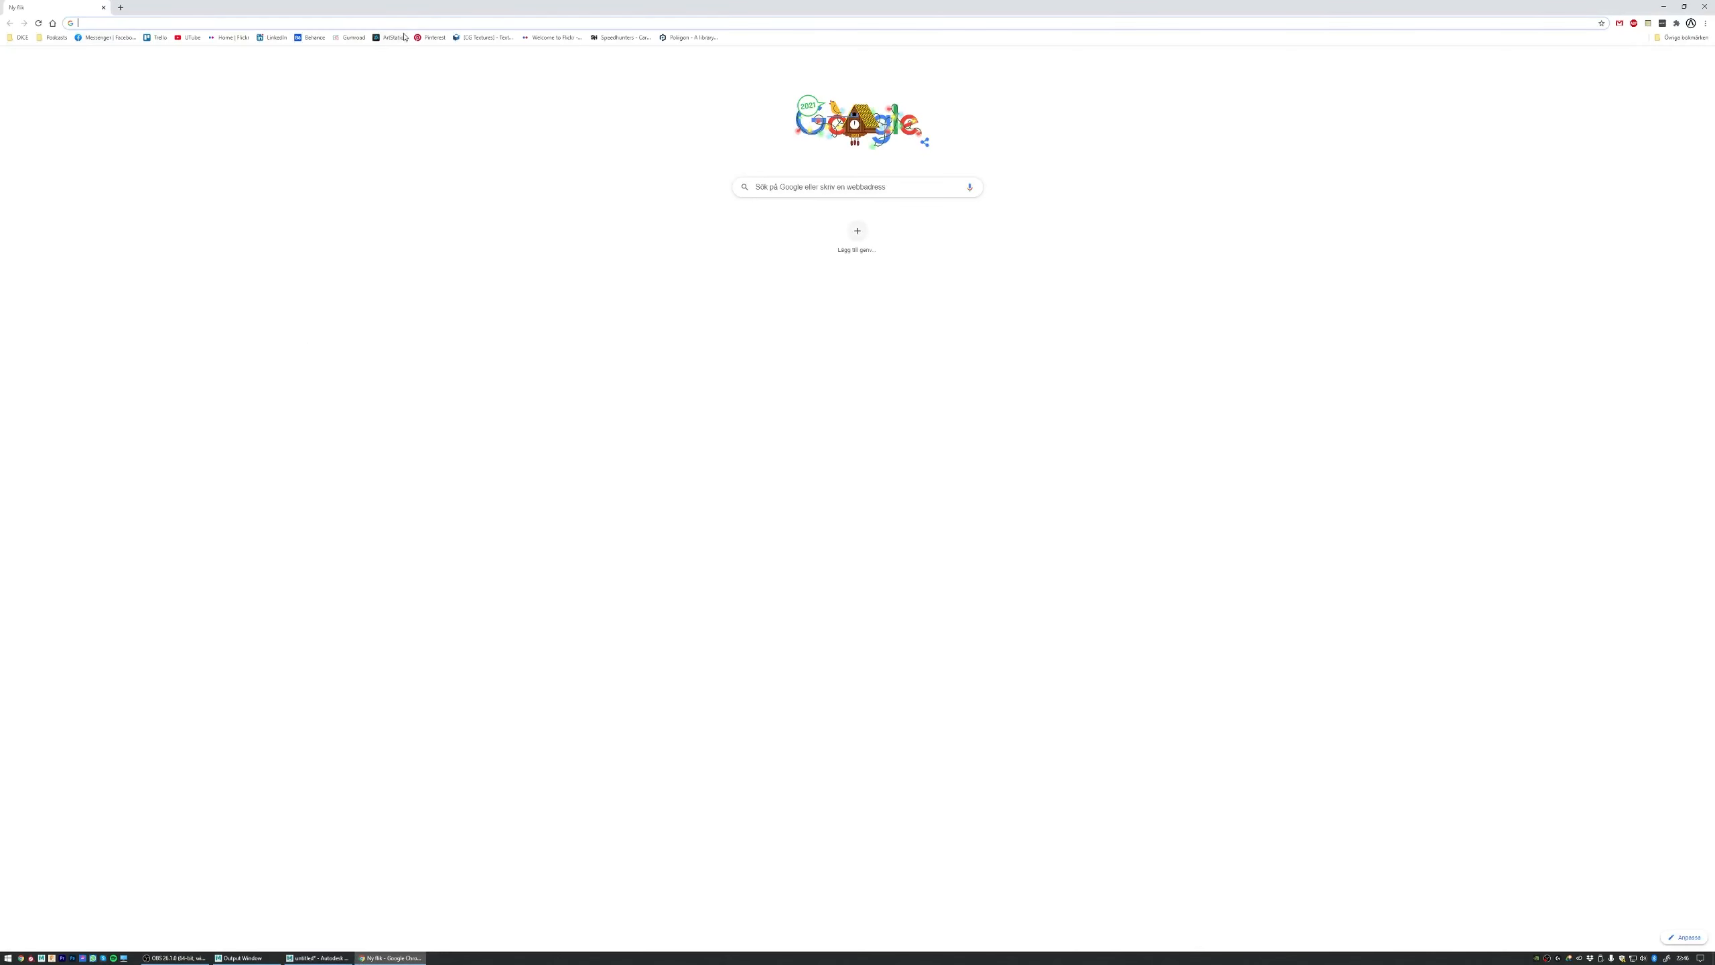
left_click(844, 192)
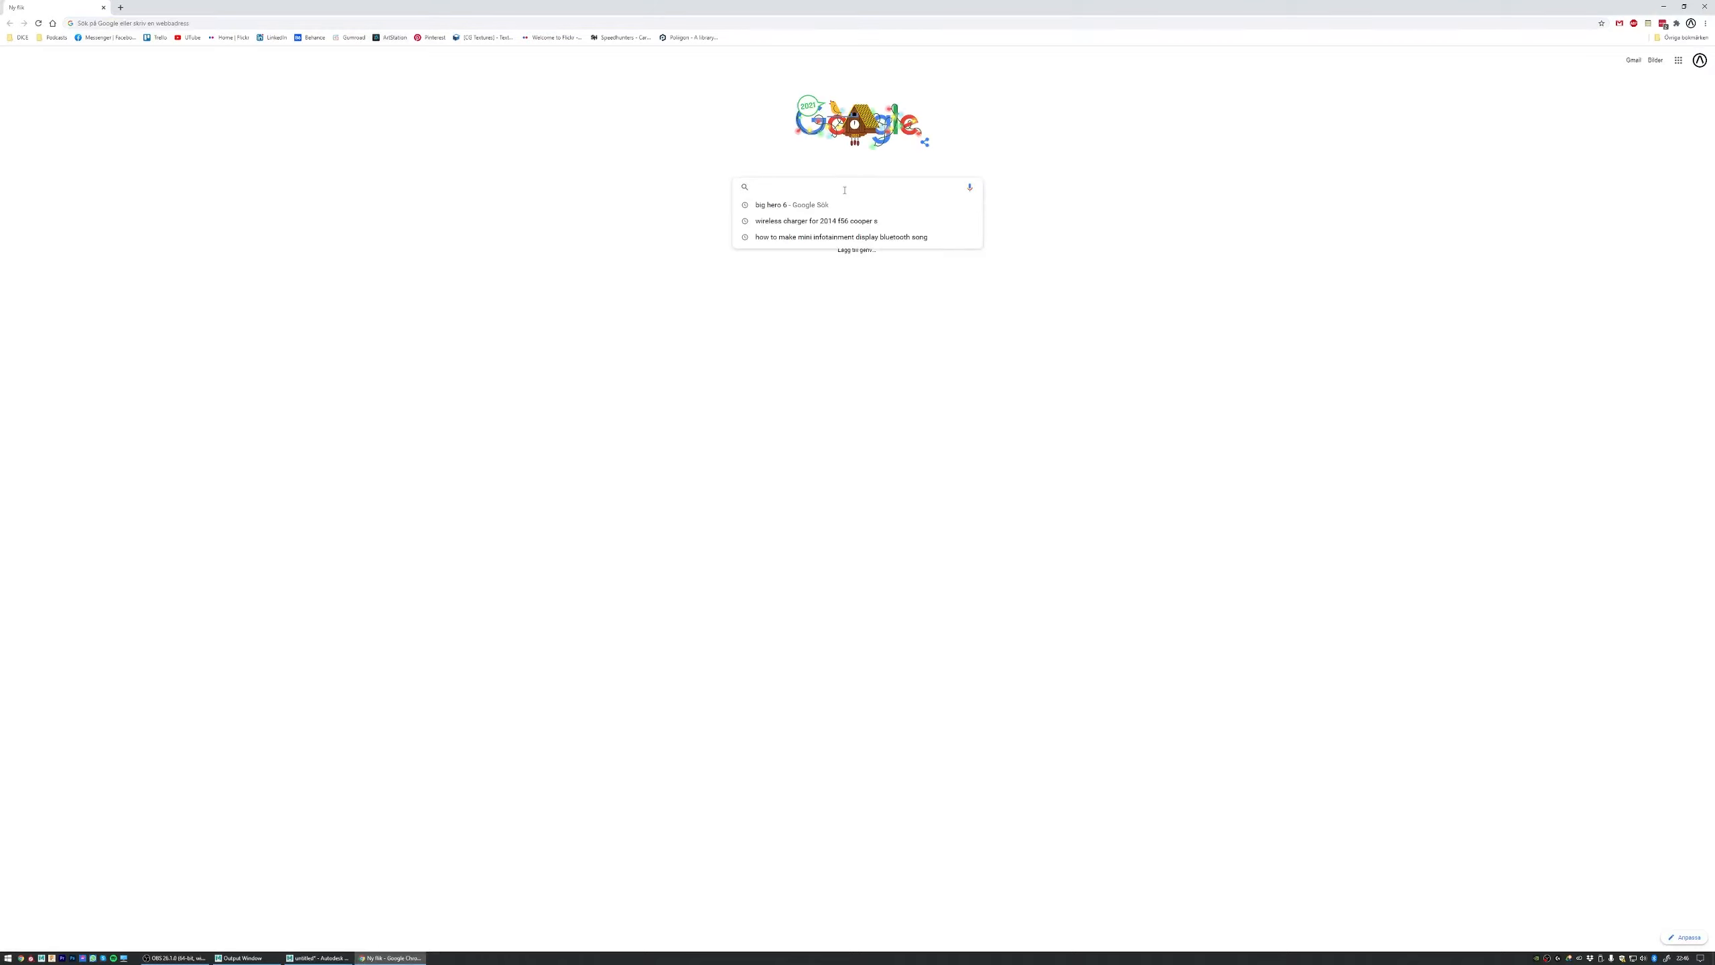
type("lotus")
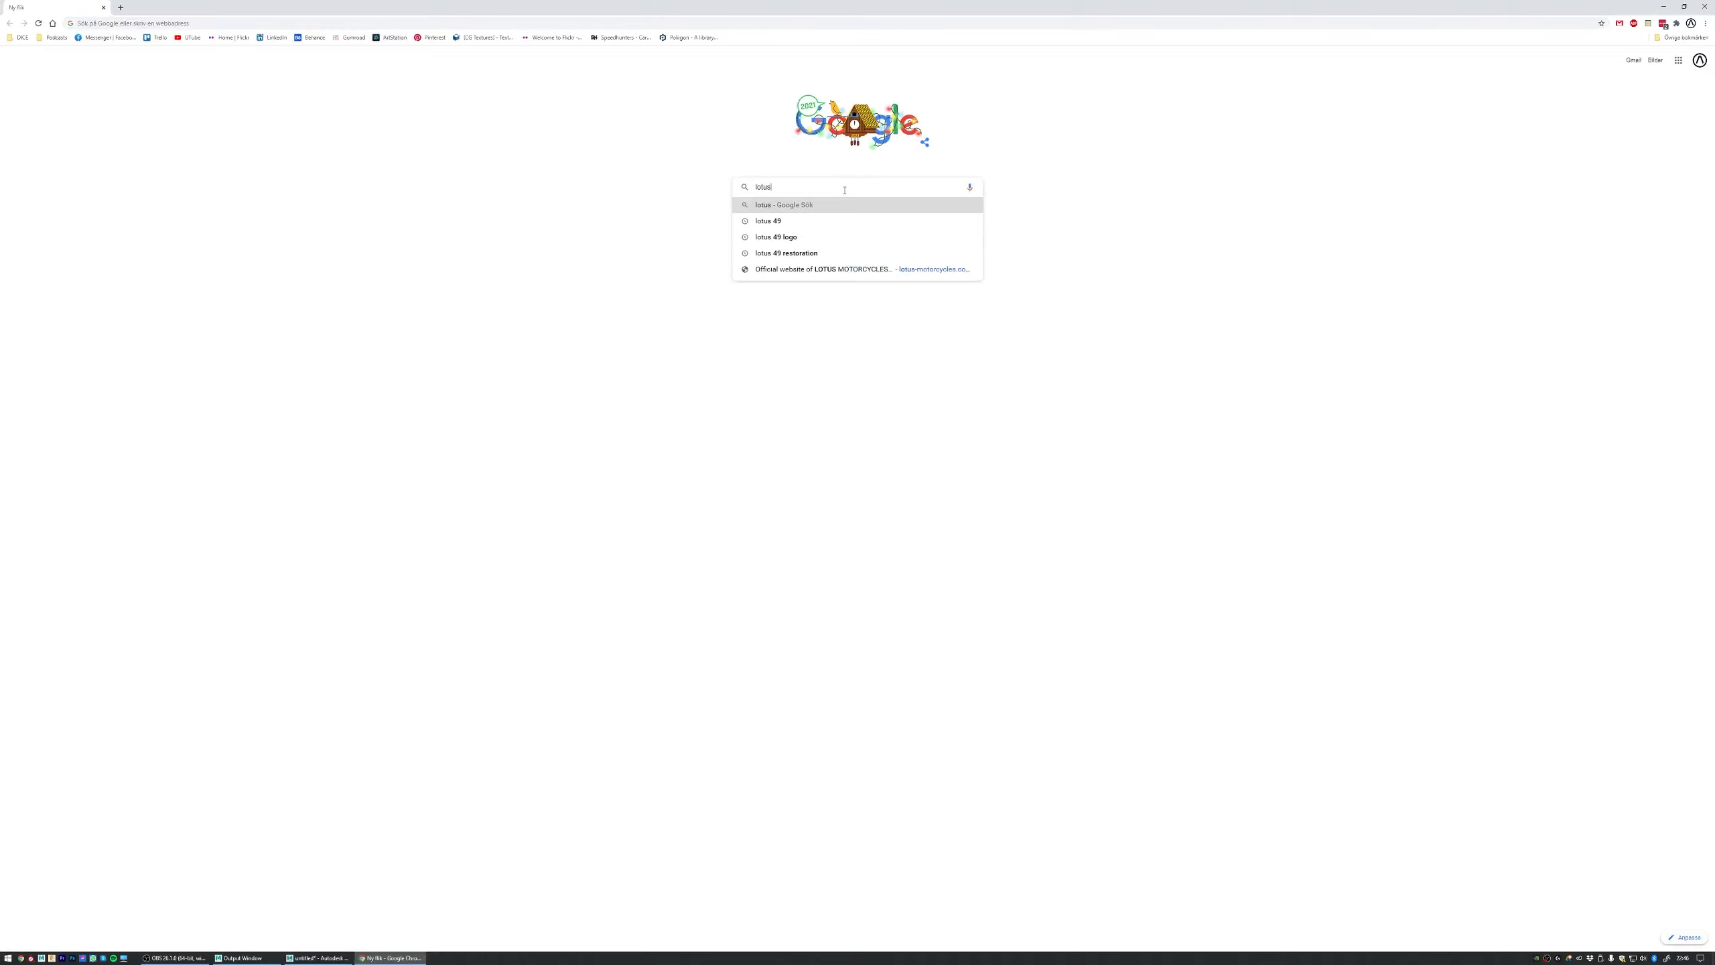
type(" 49")
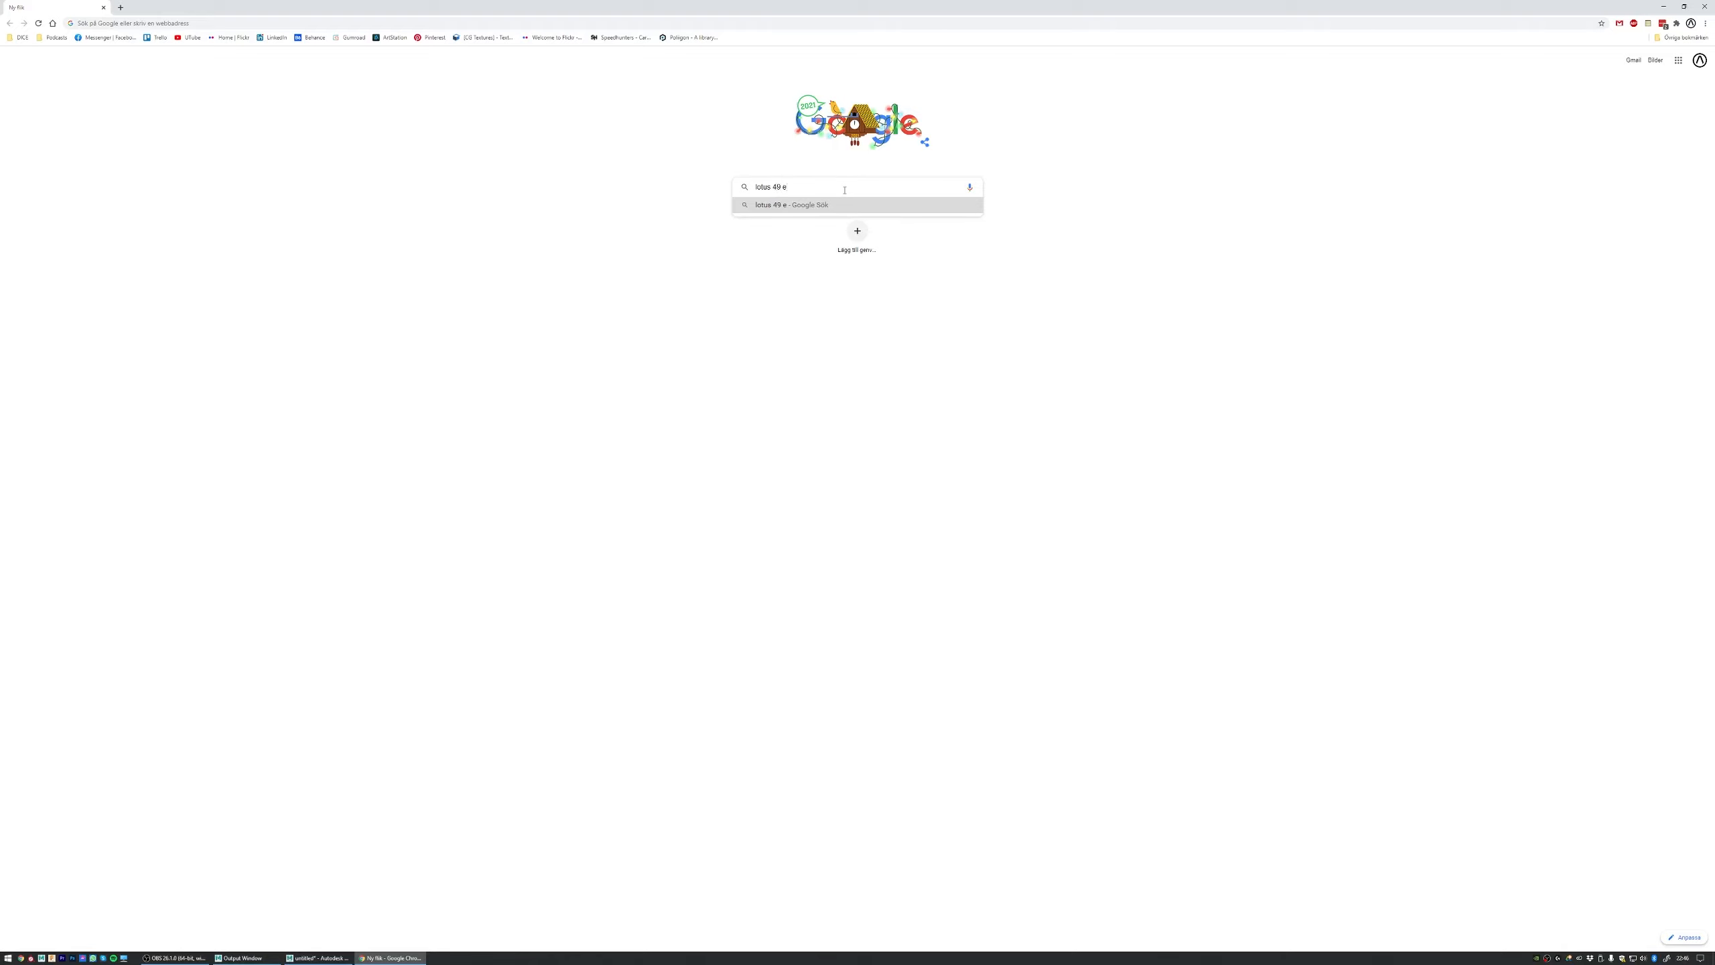
type(" length")
key("Return")
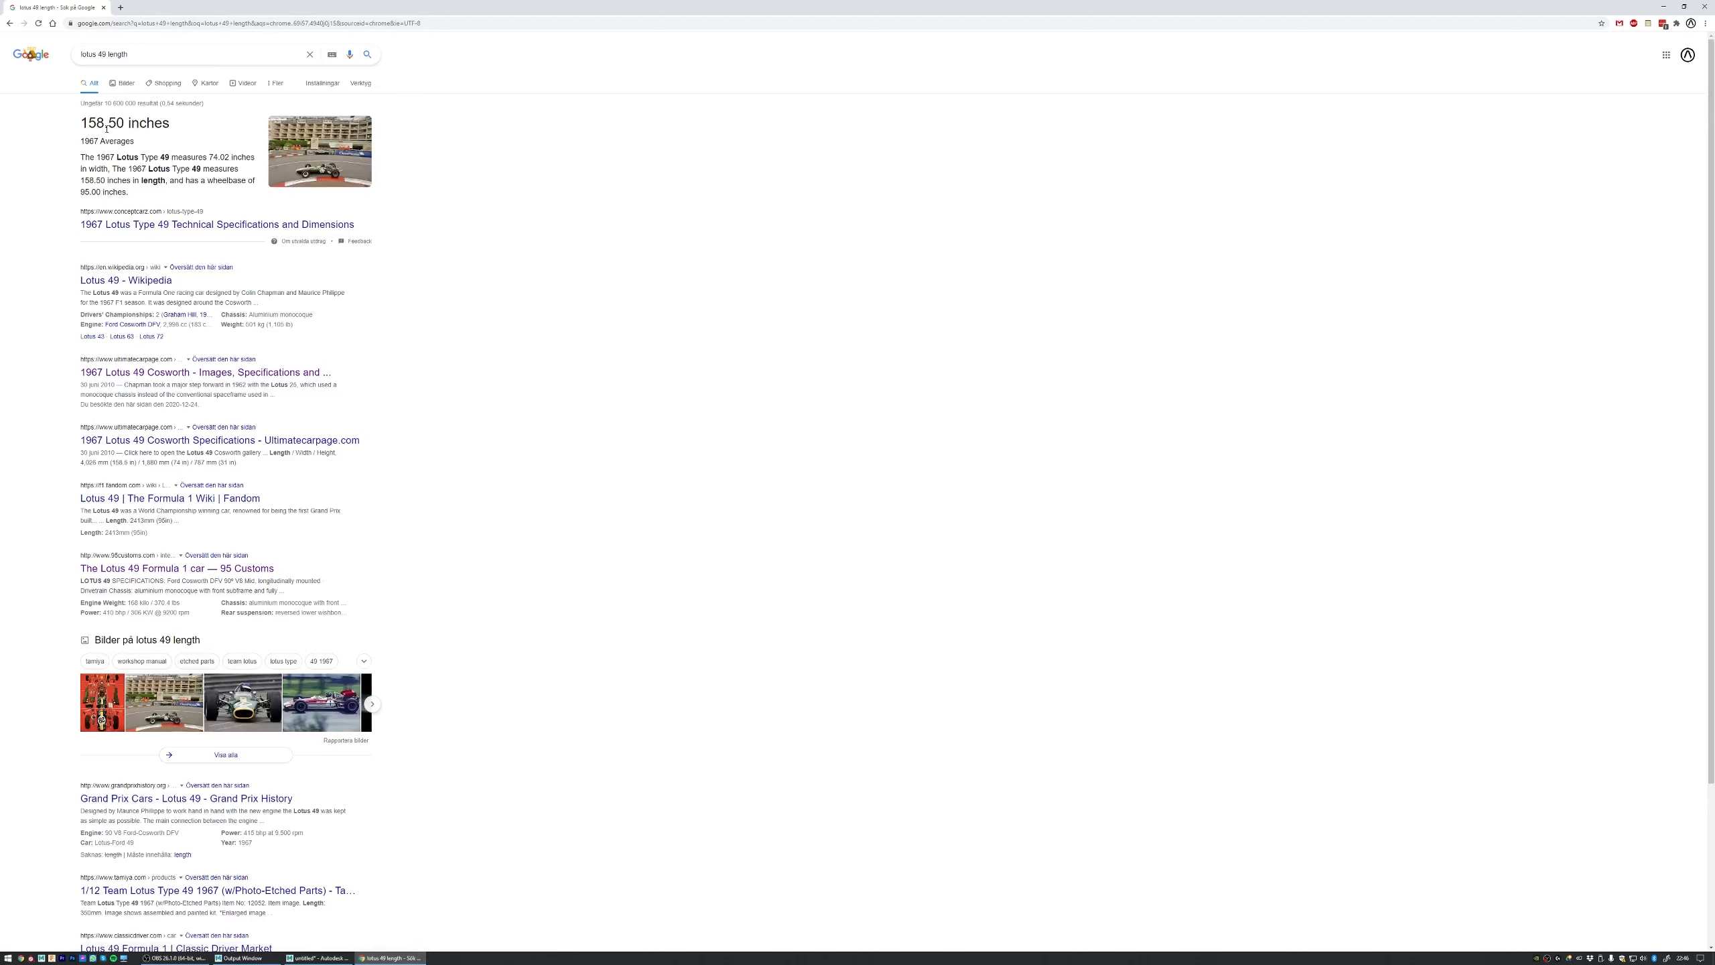
Step: Copy the car's wheelbase figure, convert it with the search "95.00 inch to cm", and select the centimetre value
left_click_drag(171, 182, 242, 181)
left_click(188, 181)
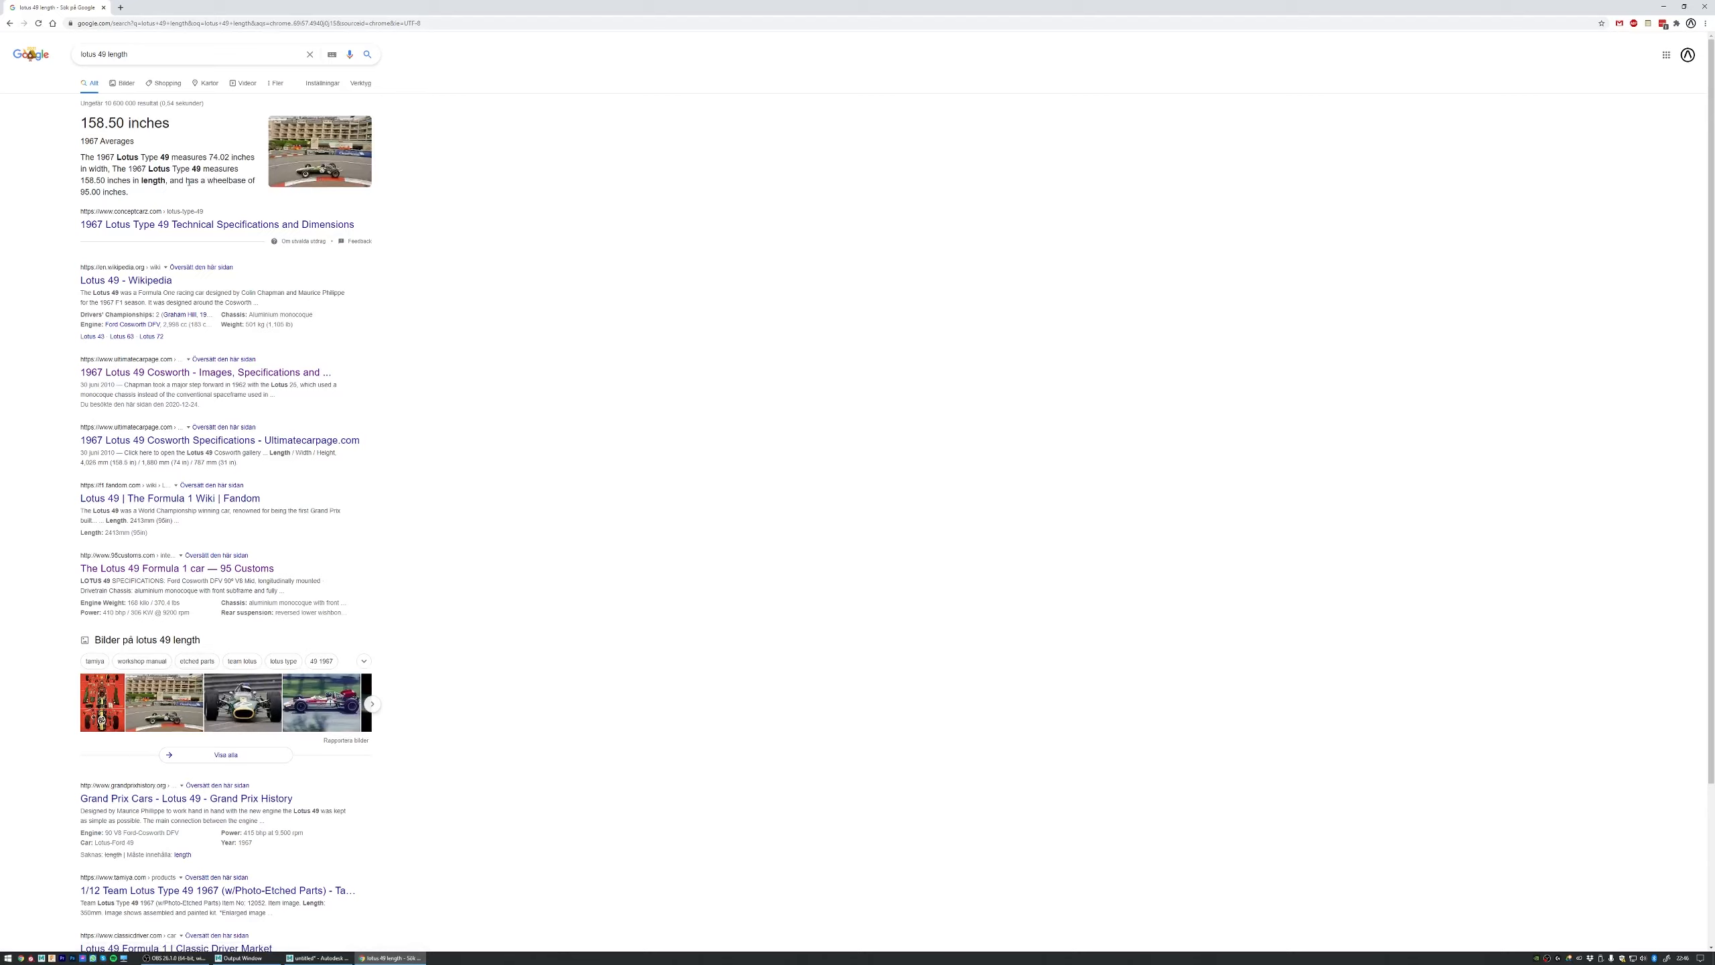
triple_click(81, 192)
left_click(176, 181)
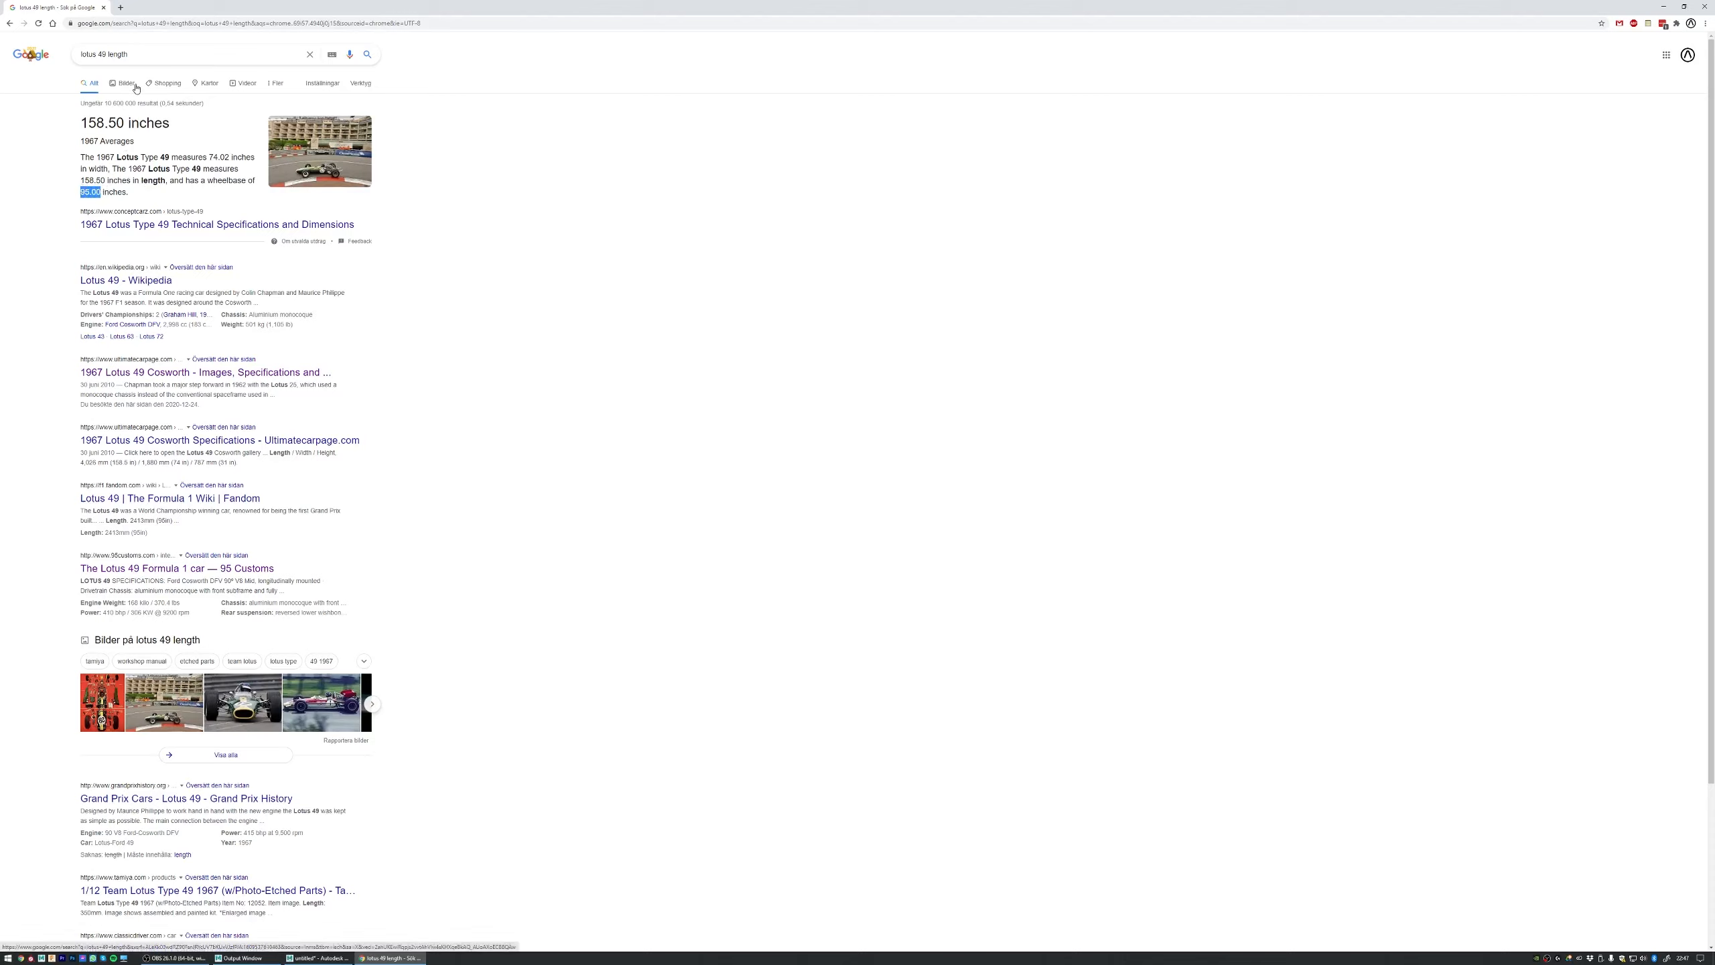
triple_click(108, 54)
type("95.00")
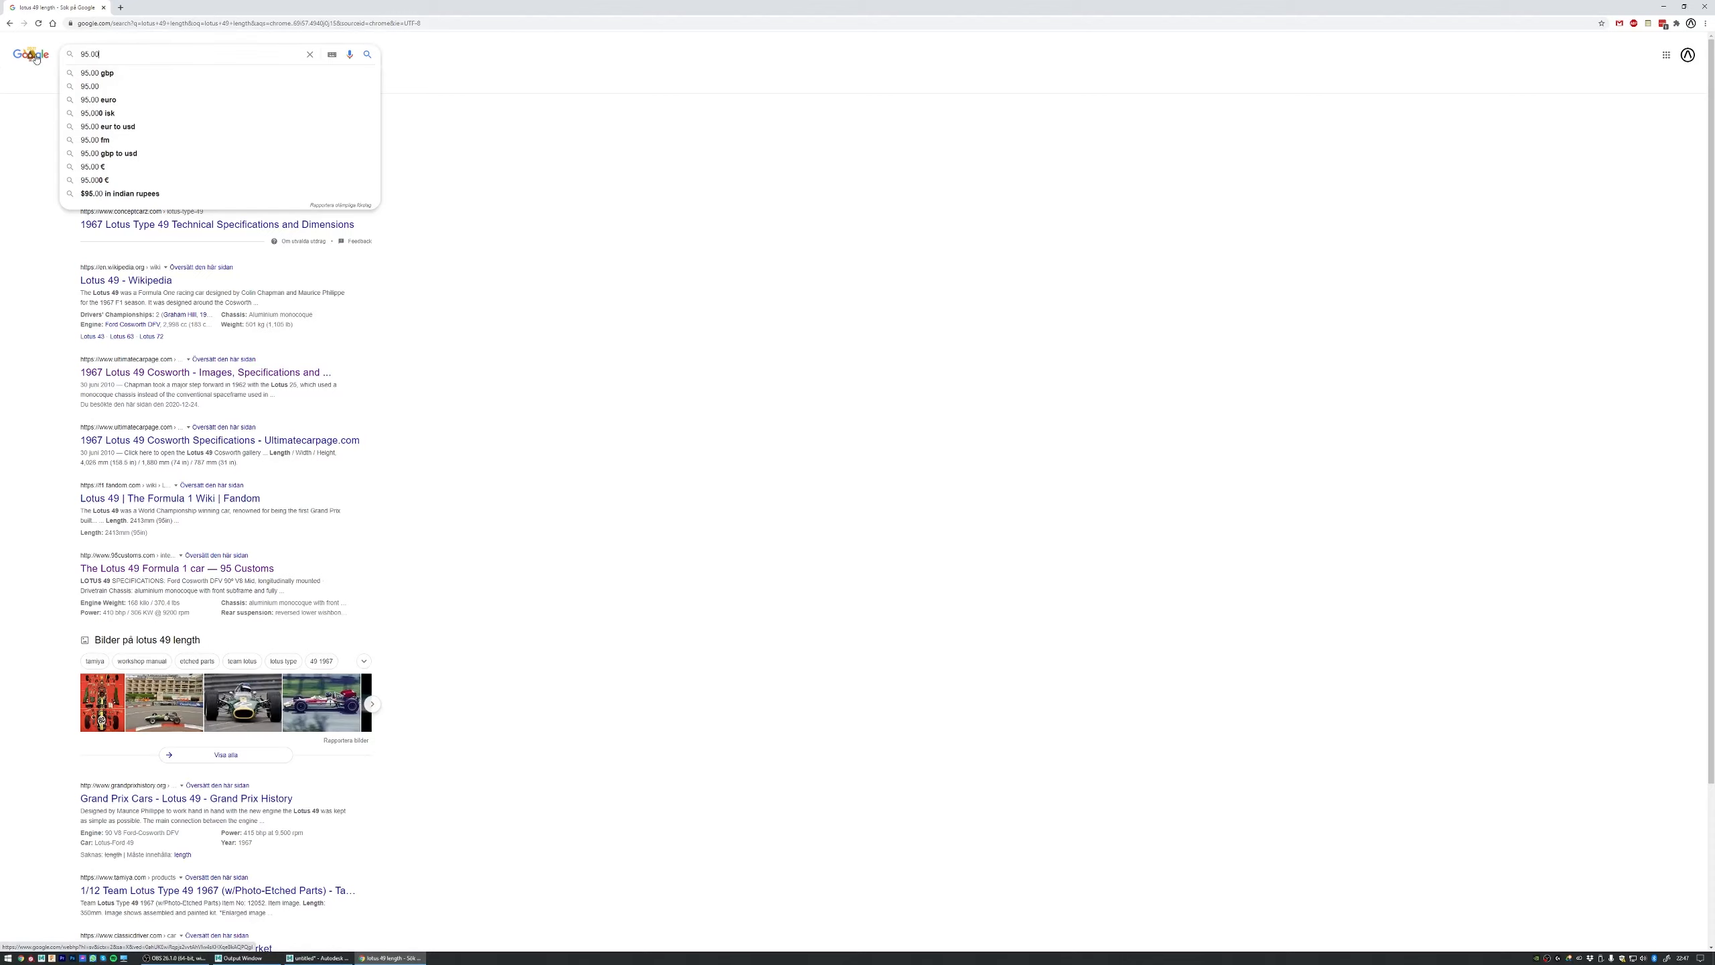
type("inch to cm")
key("Return")
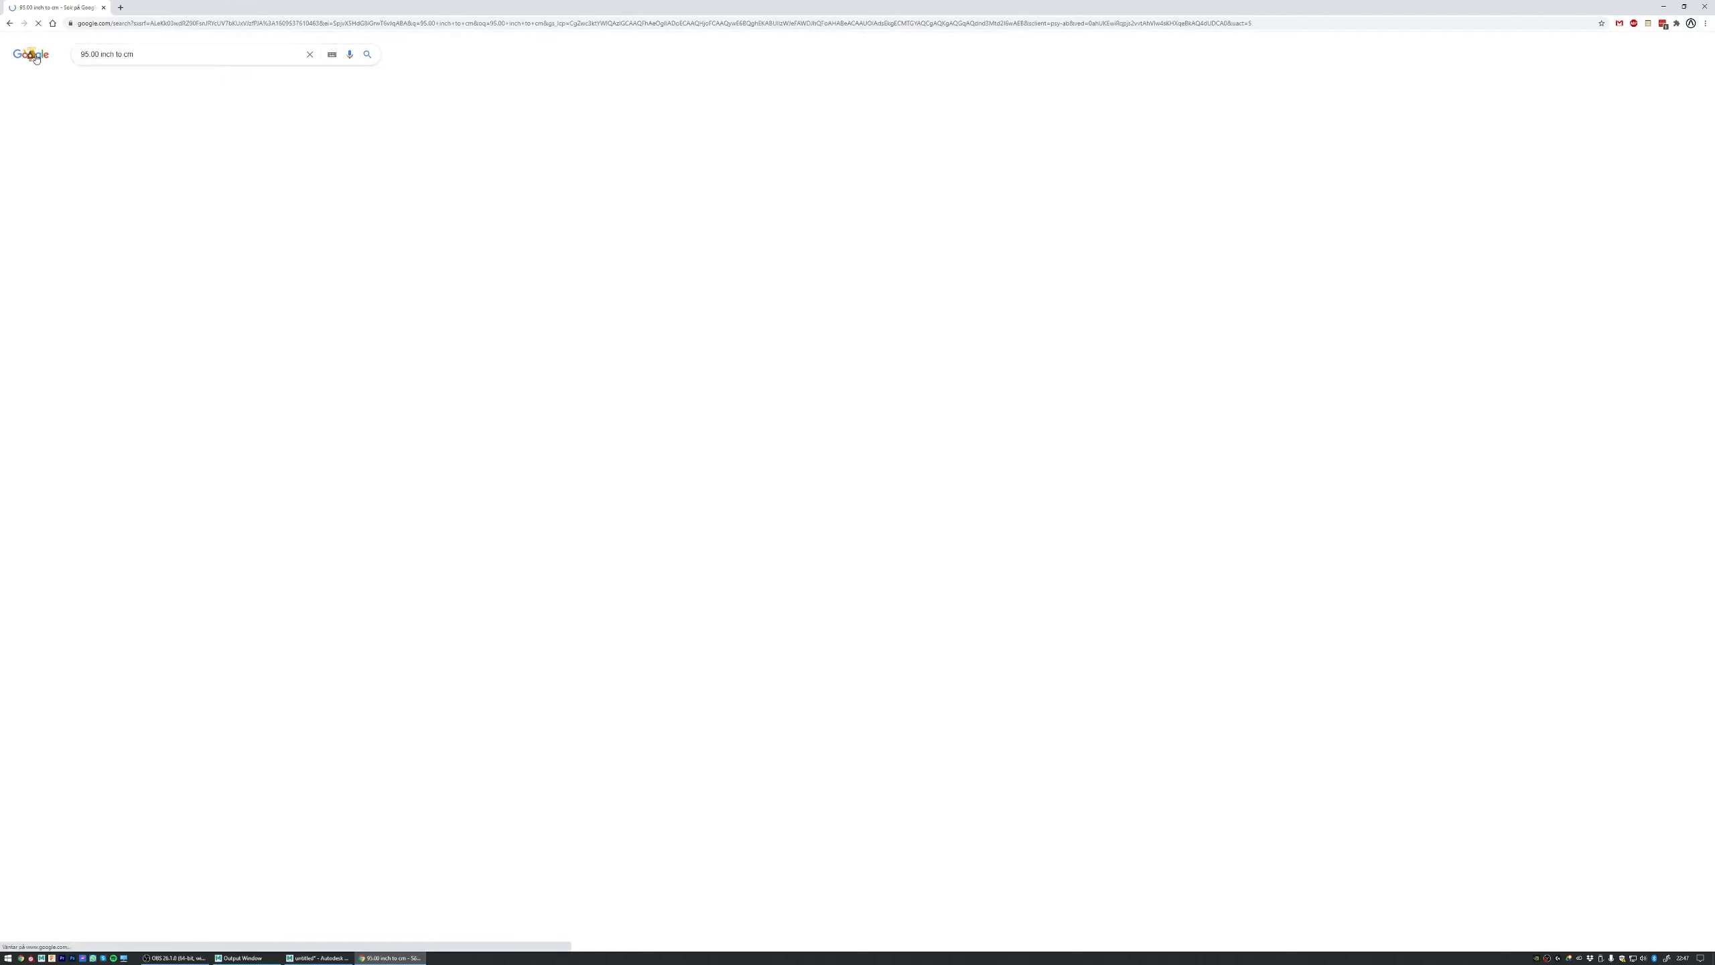
left_click_drag(89, 146, 130, 146)
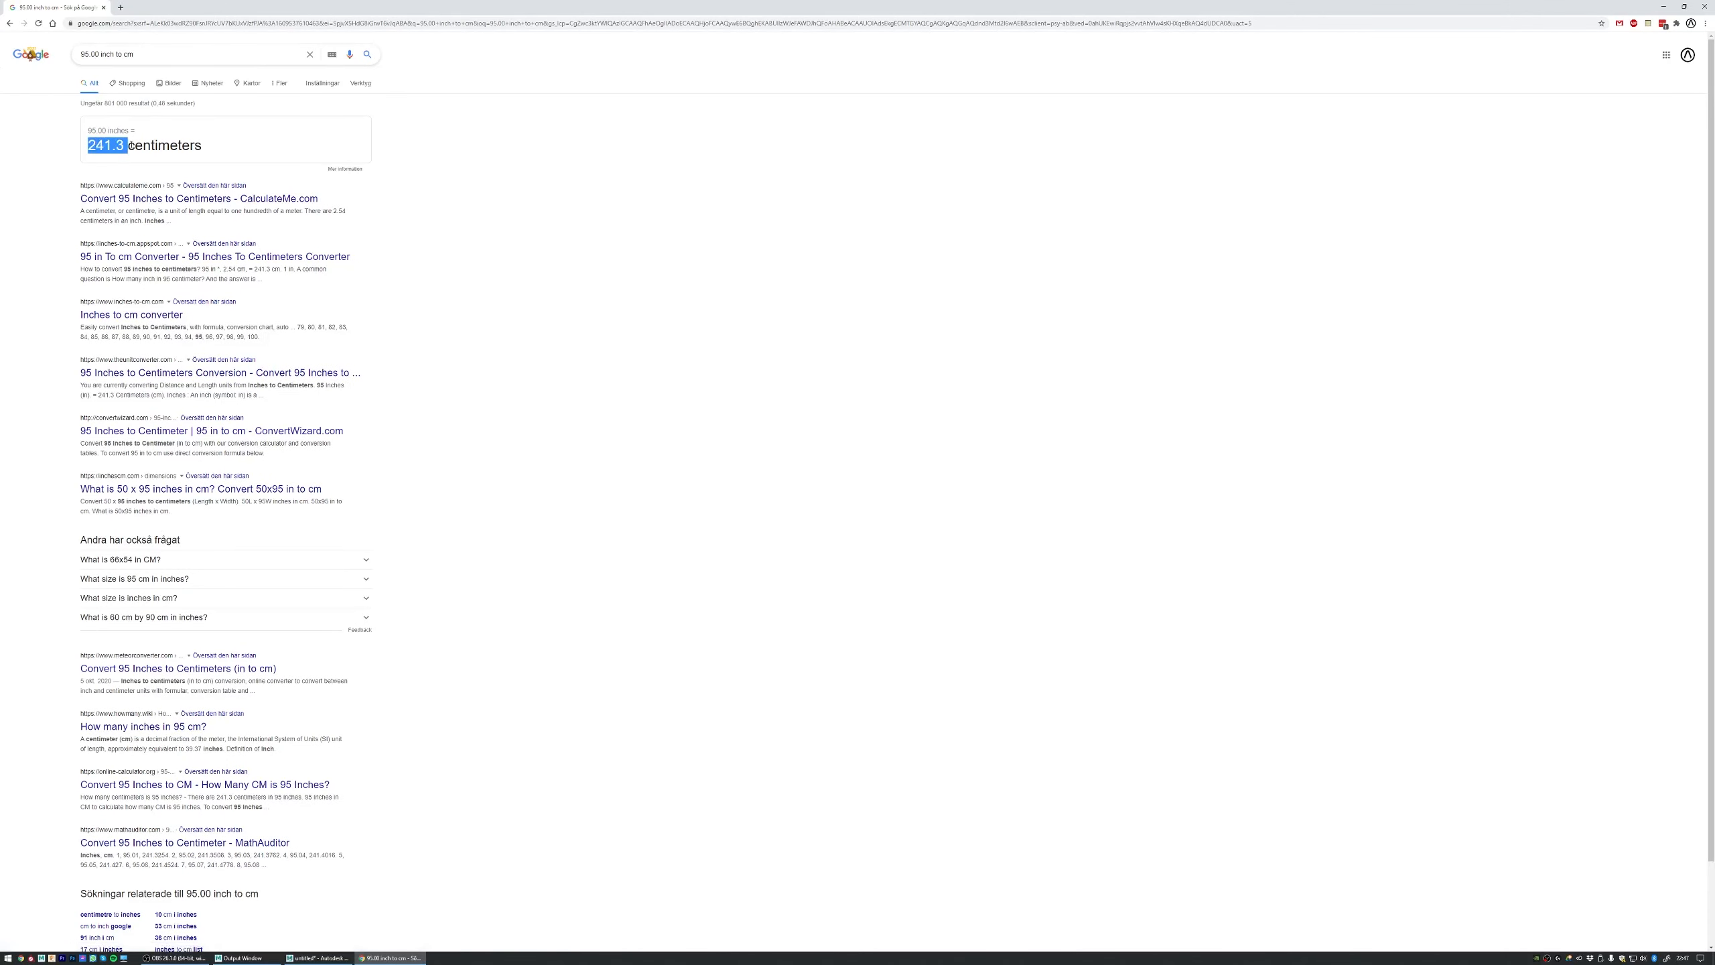
Step: Return to Maya, create a polygon cube, and set its width, height and depth to 241.3
left_click(314, 956)
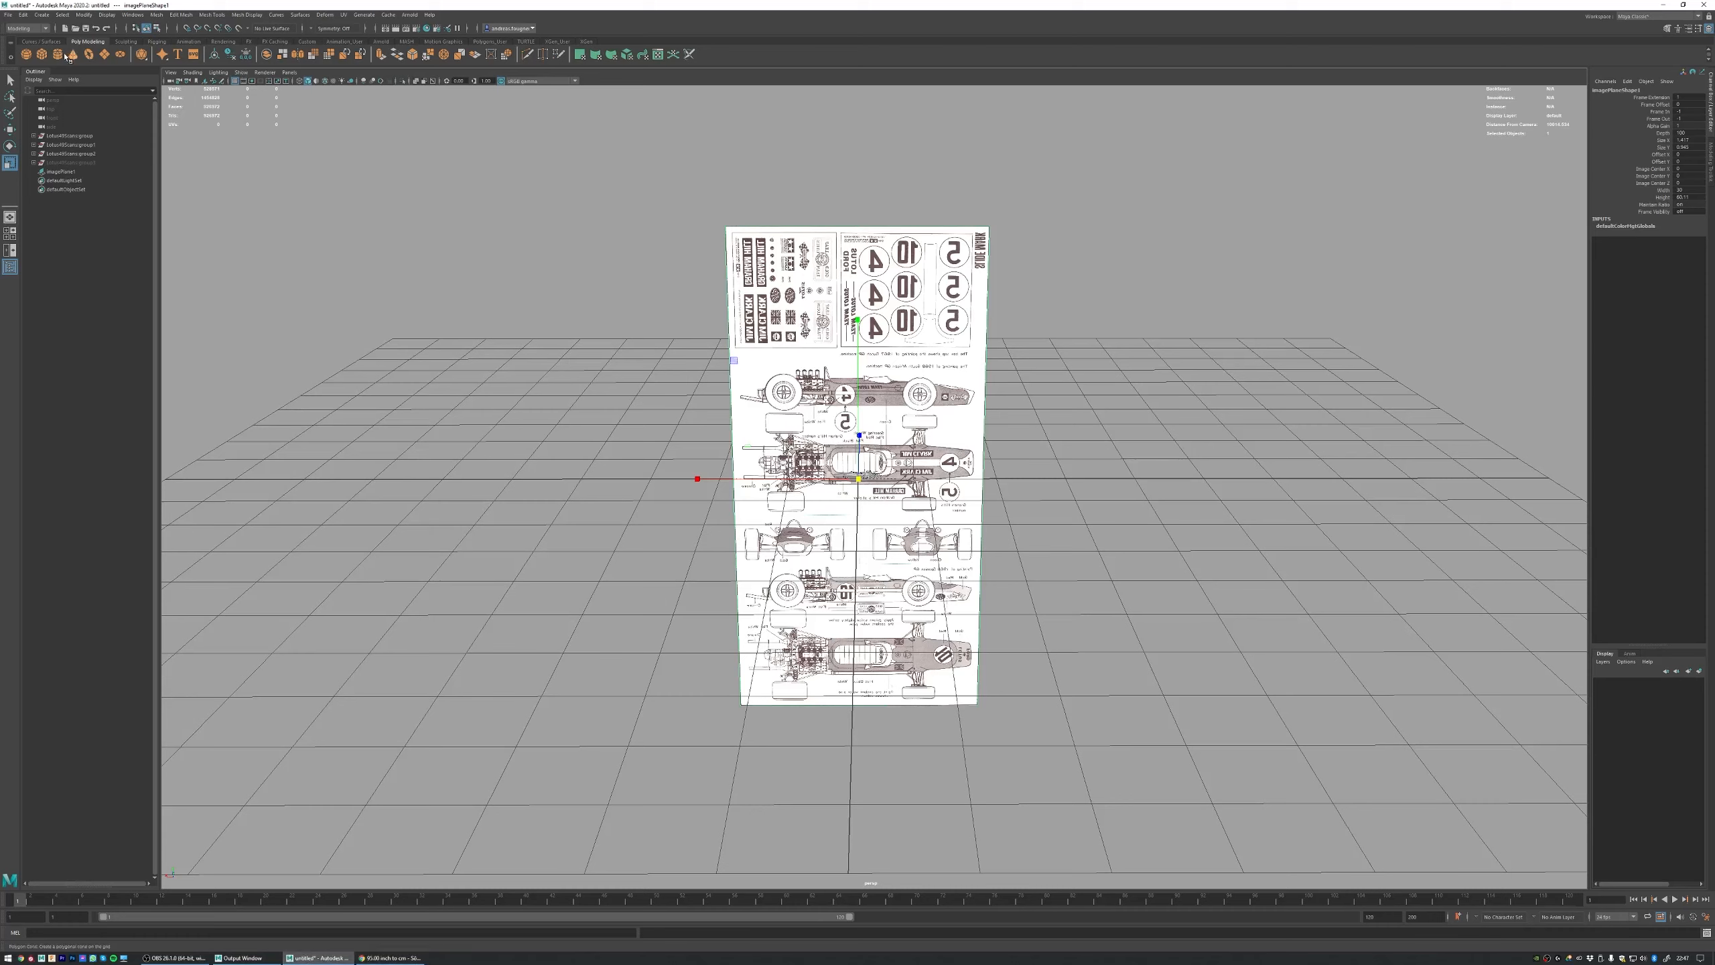
left_click(41, 54)
left_click(1621, 189)
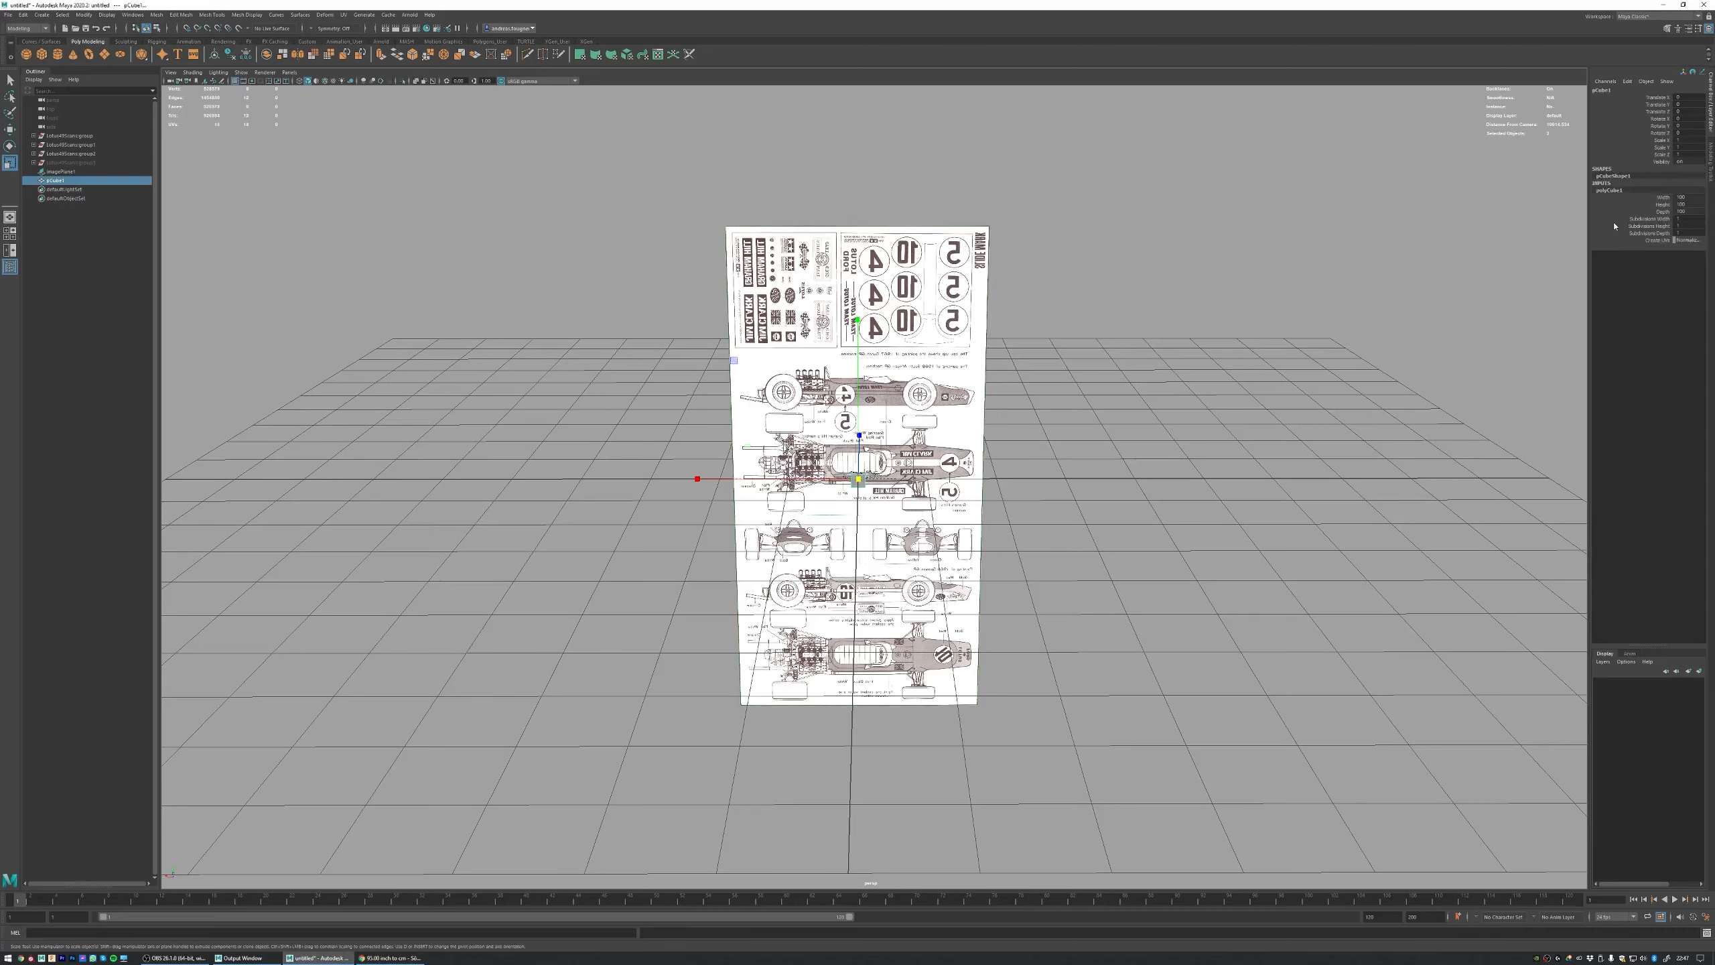
left_click_drag(1685, 198, 1697, 213)
type("241.3")
key("Return")
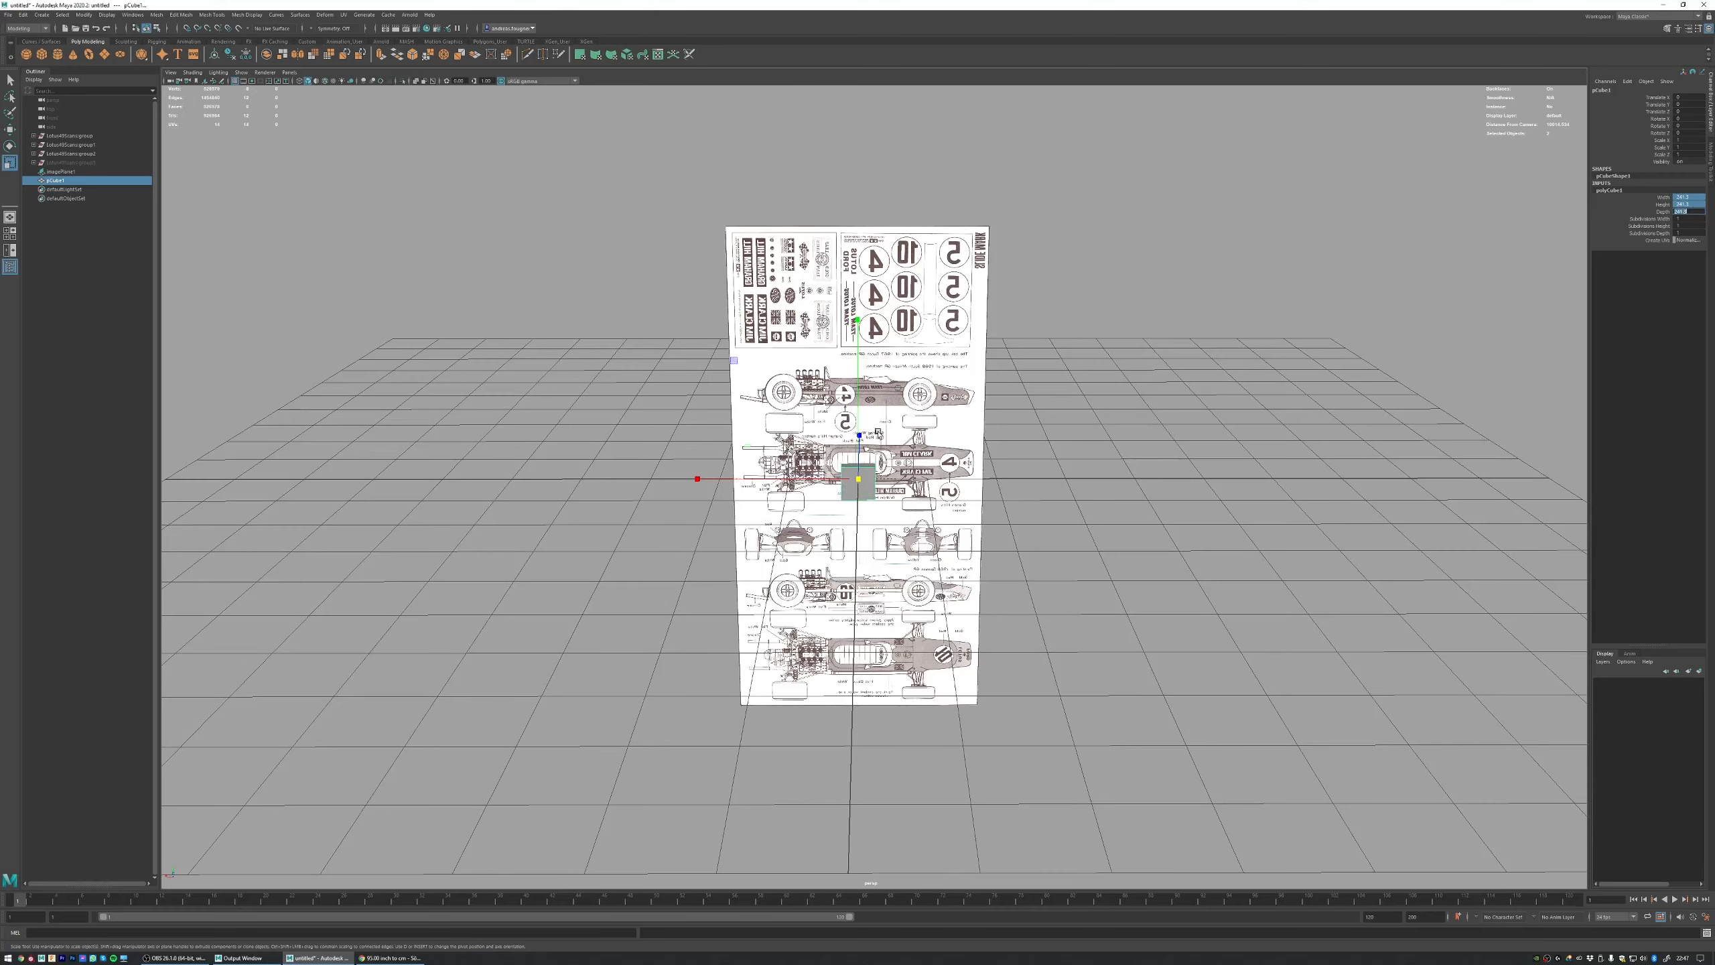
Step: Select the blueprint image plane and scale it down uniformly closer to the size of the wheelbase cube
right_click_drag(588, 345, 825, 407, "alt")
left_click_drag(825, 407, 1002, 454, "alt")
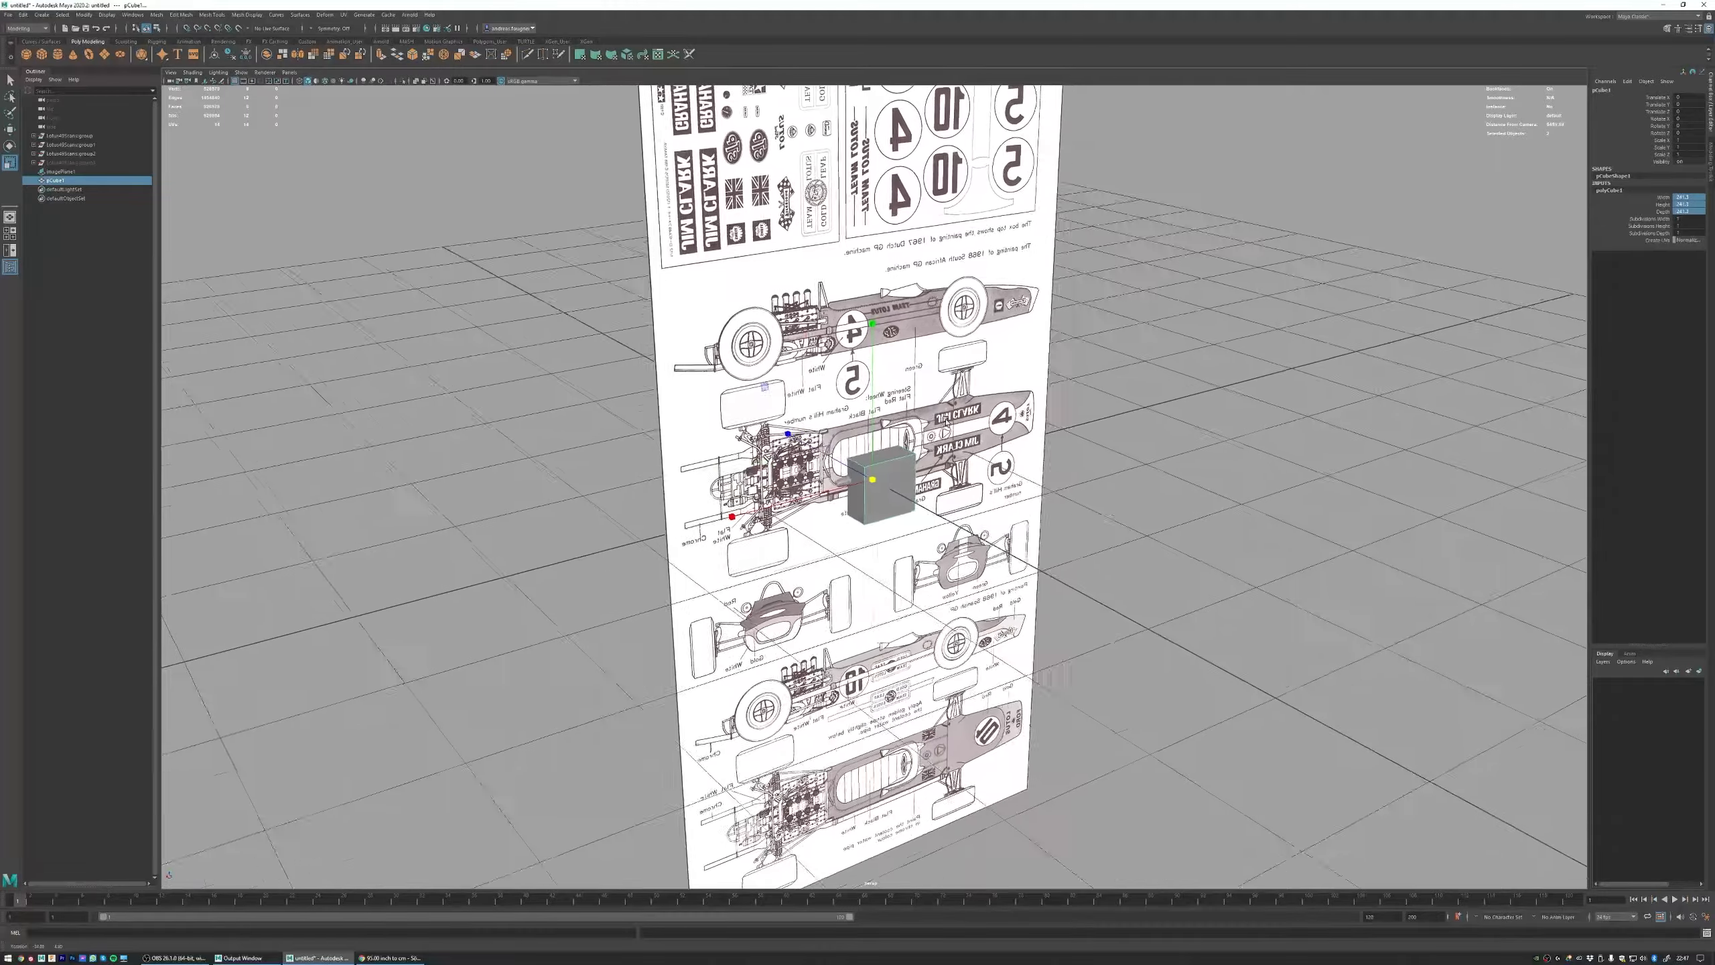
key("w")
left_click_drag(820, 487, 898, 488, "alt")
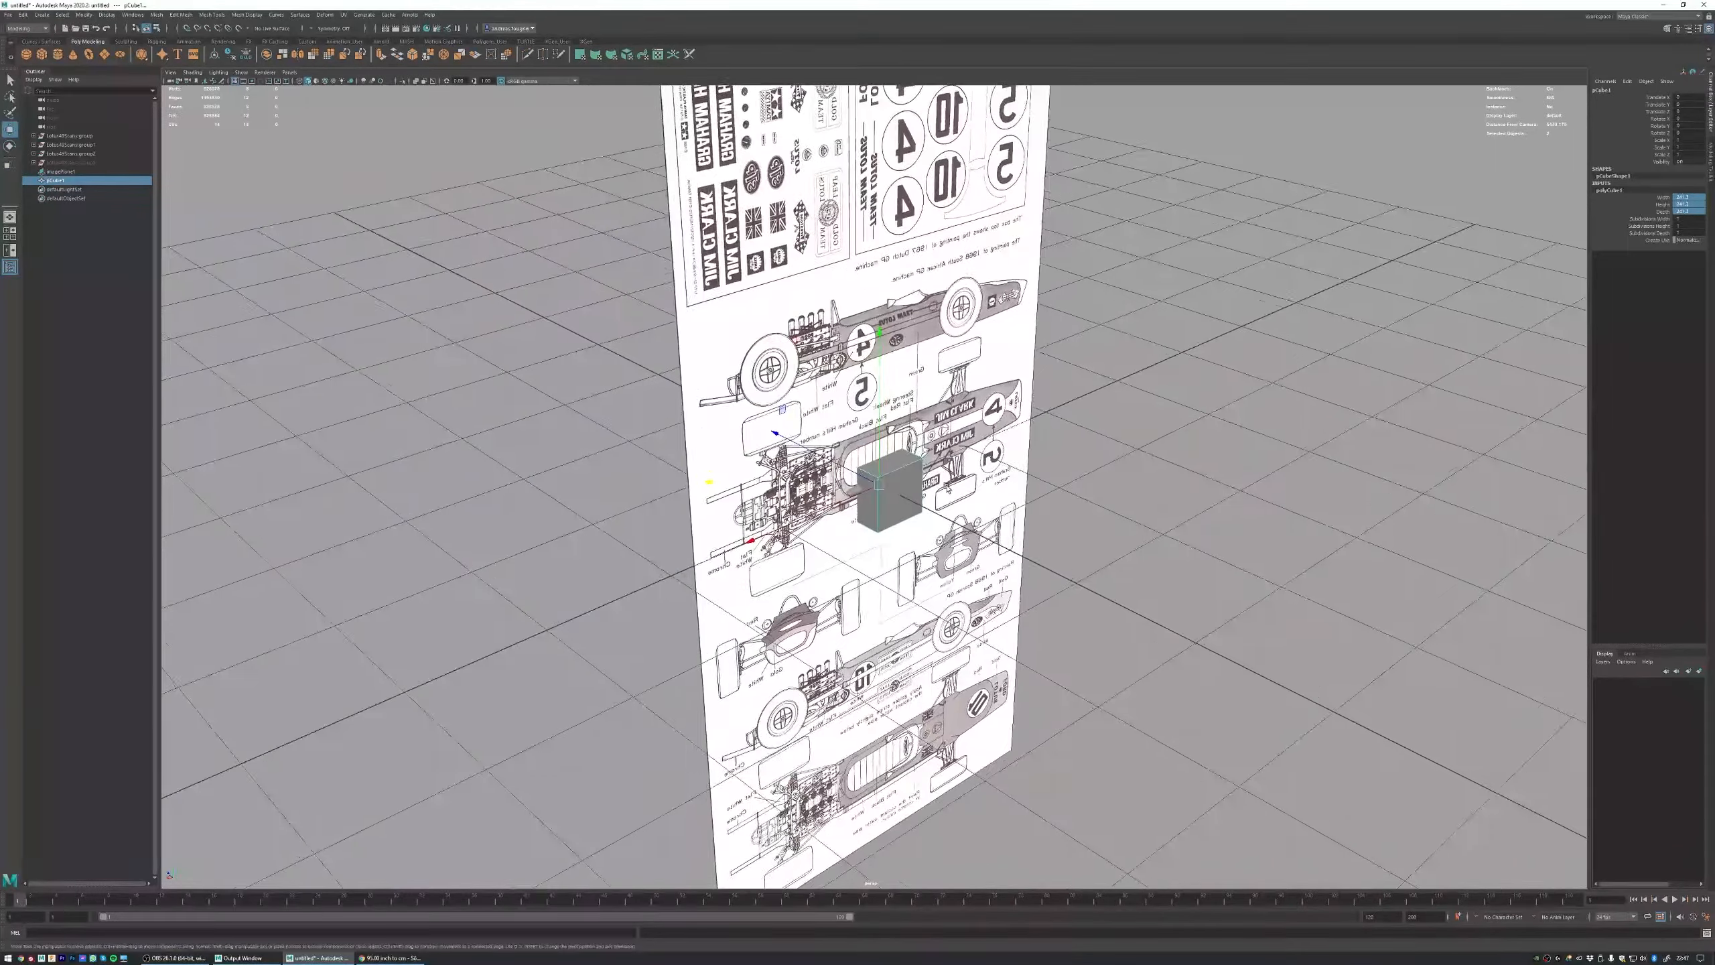
right_click_drag(898, 488, 993, 489, "alt")
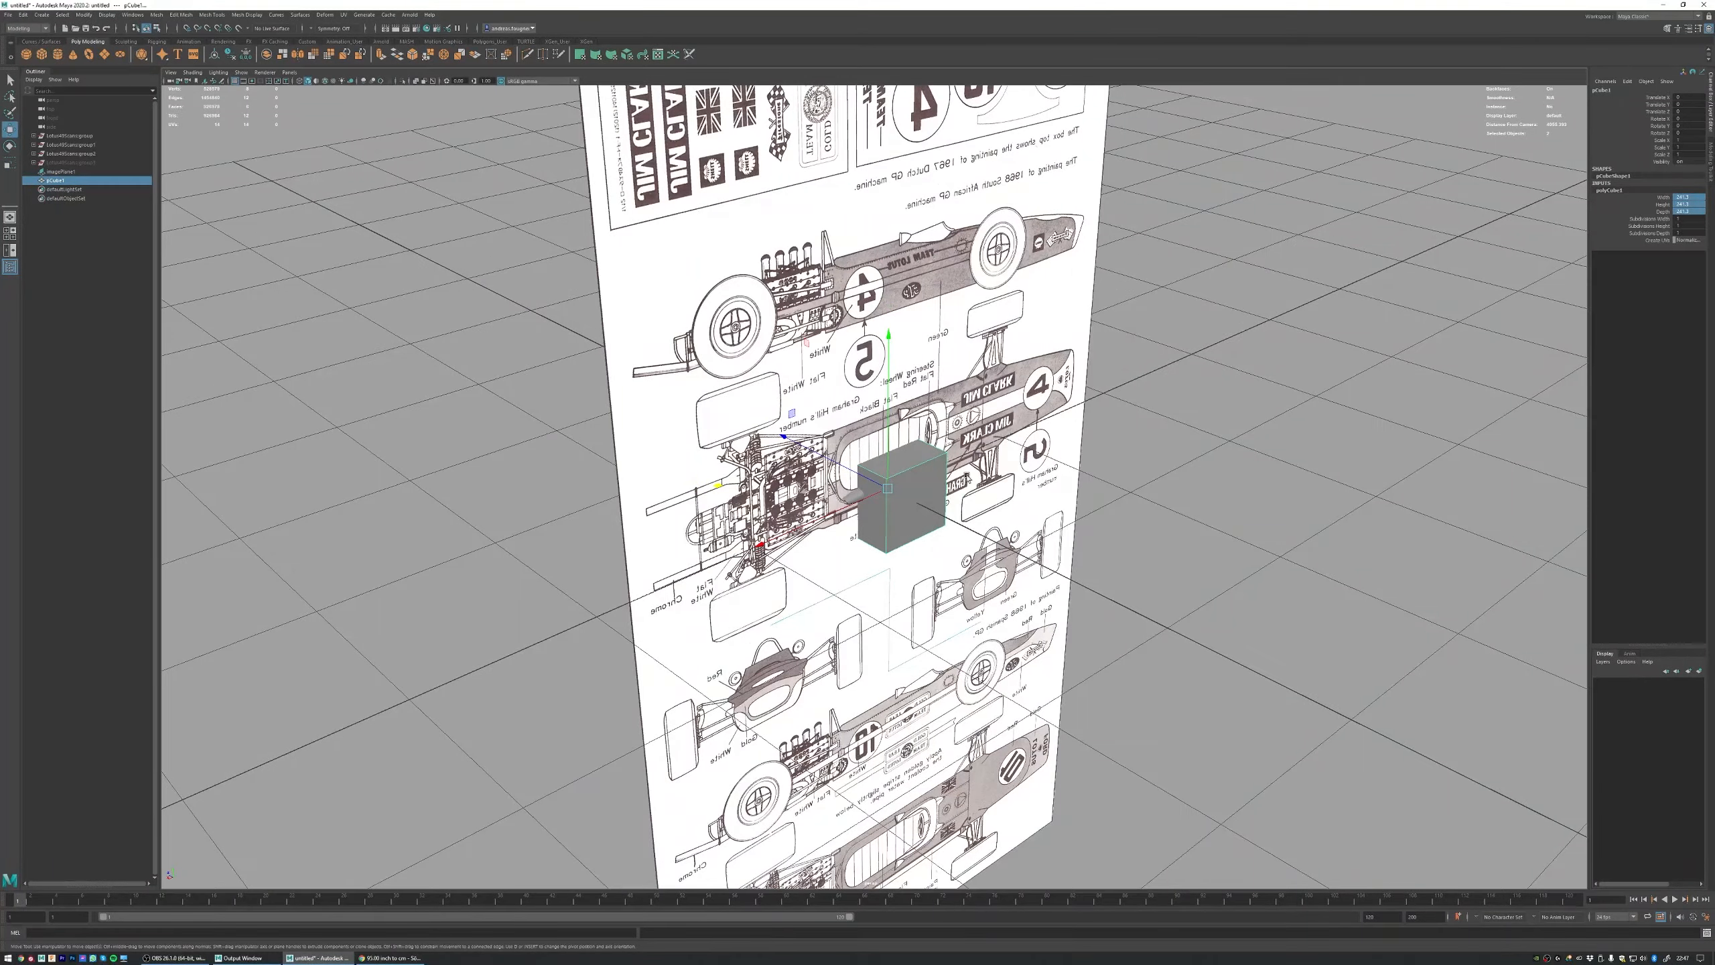
left_click_drag(967, 477, 948, 477, "alt")
left_click(999, 418)
right_click_drag(998, 418, 603, 444, "alt")
key("r")
left_click_drag(871, 485, 681, 518)
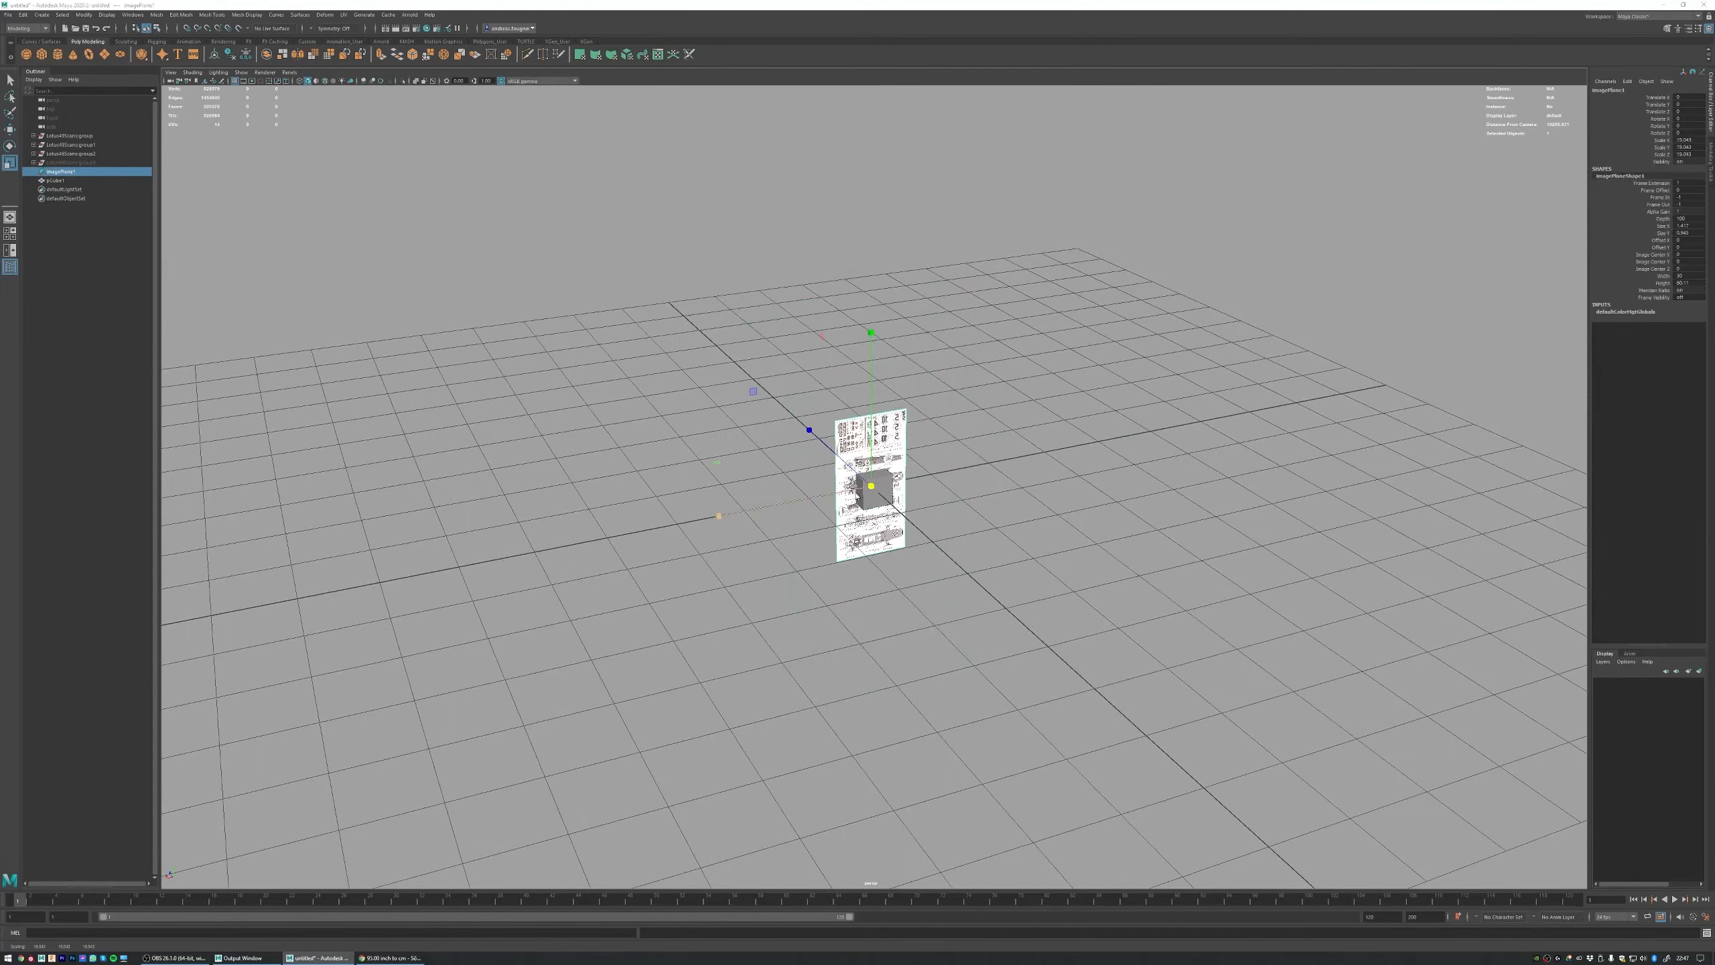
Step: In the front view with wireframe display, scale the image plane until the drawn wheelbase roughly matches the cube's width
key("space")
key("space")
right_click_drag(946, 474, 1043, 492, "alt")
key("4")
left_click_drag(874, 487, 709, 558)
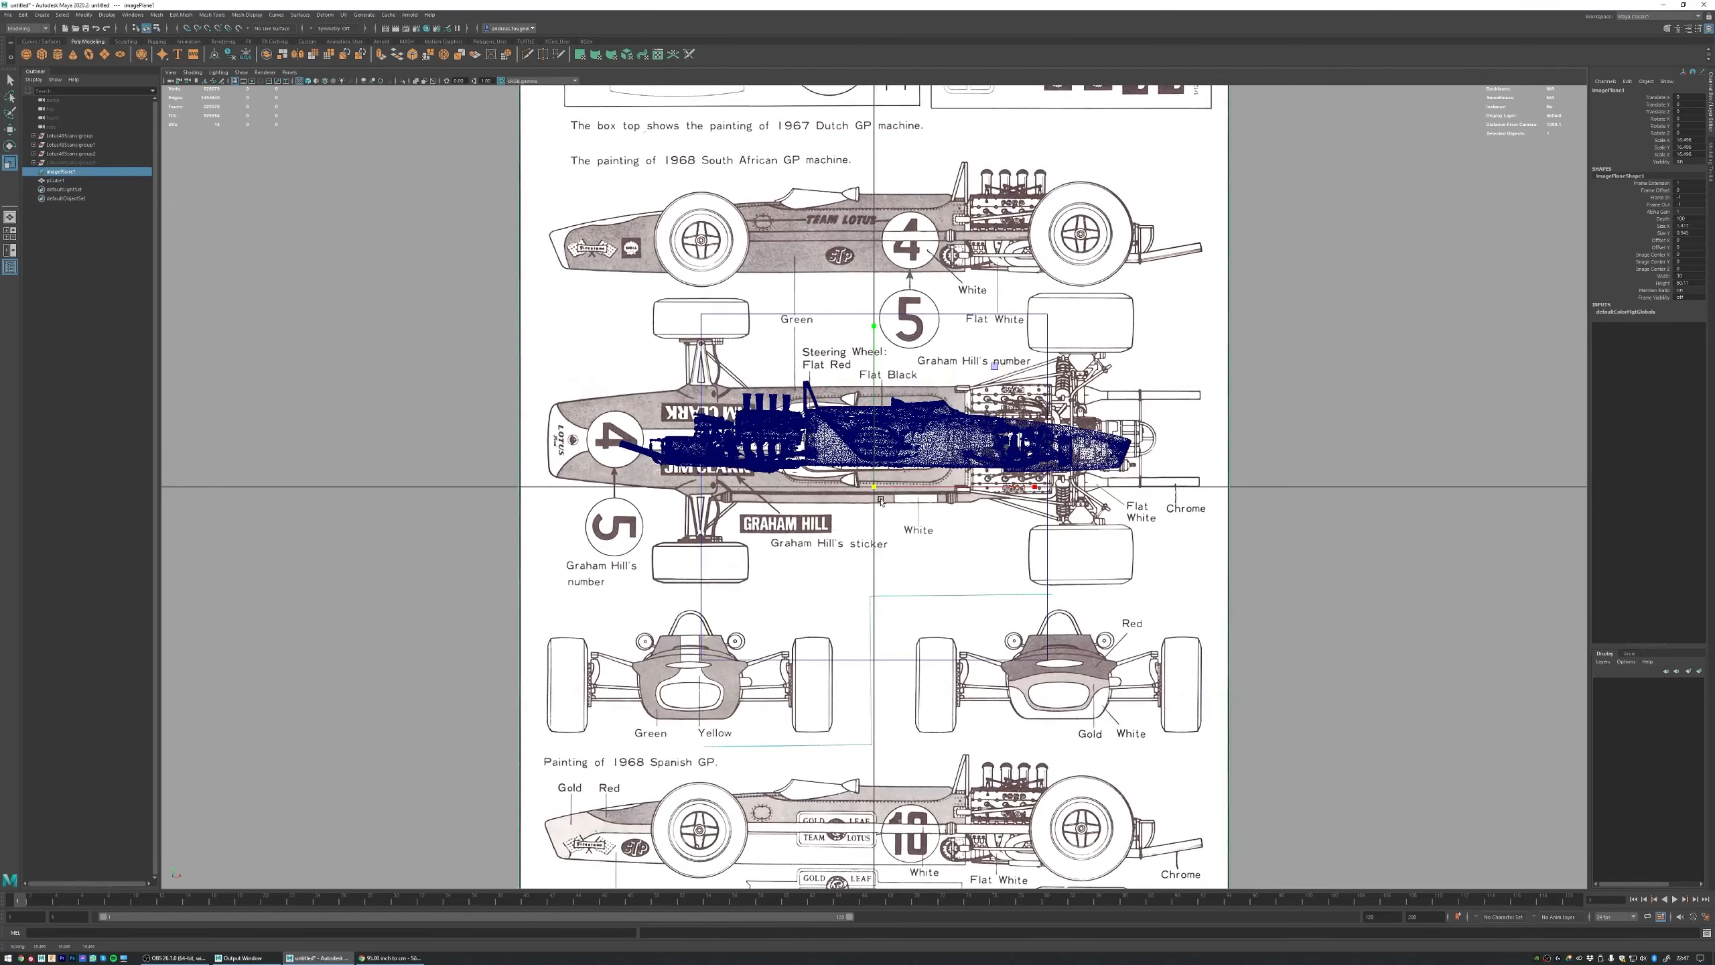
Step: Place the image plane's pivot at the centre of the lower front wheel in the plan drawing and align that wheel with the cube's edge
key("w")
left_click_drag(920, 487, 558, 463)
key("d")
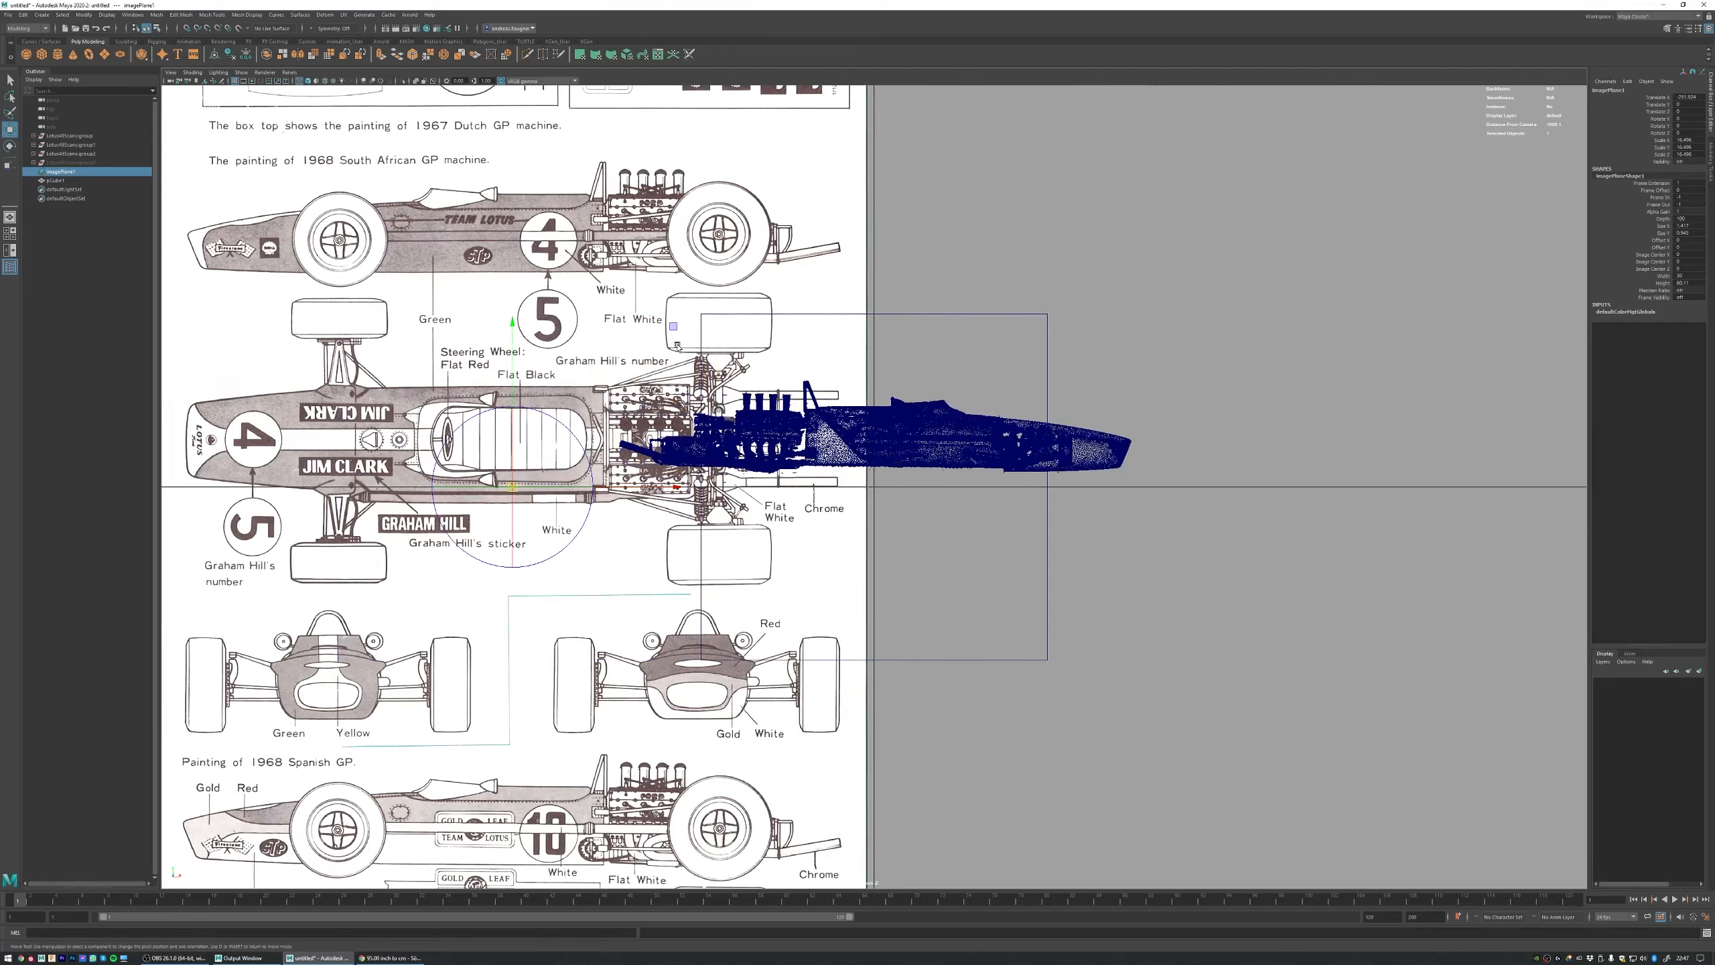
middle_click_drag(677, 345, 498, 413)
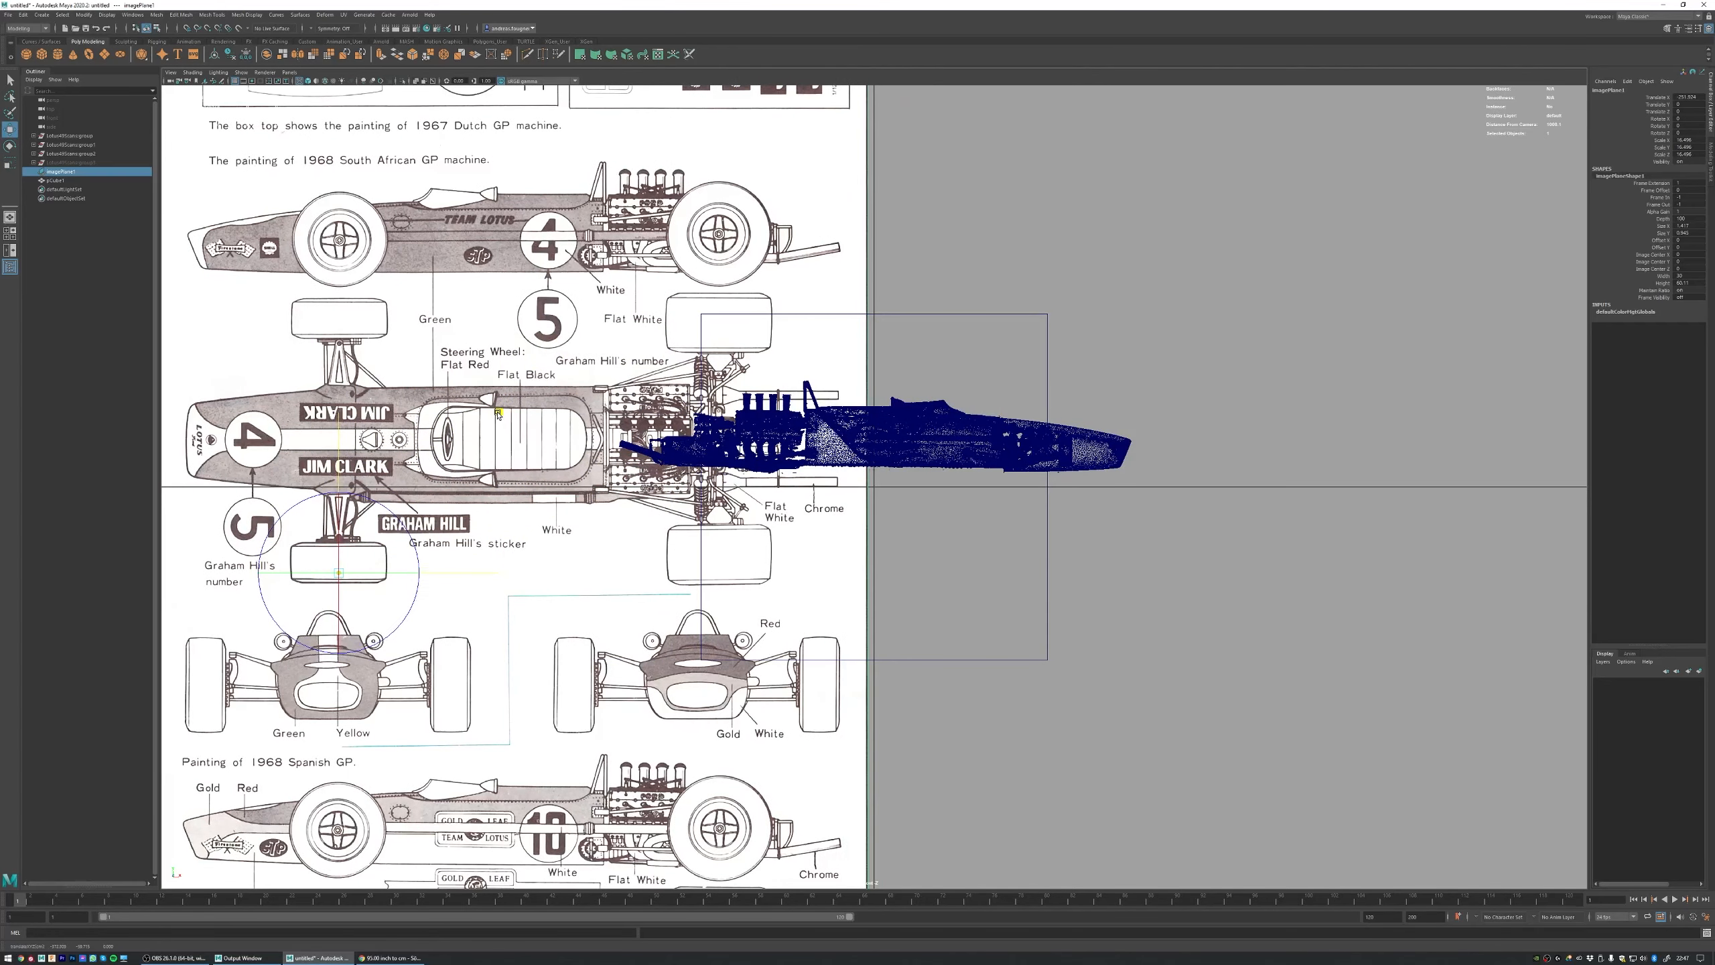
key("d")
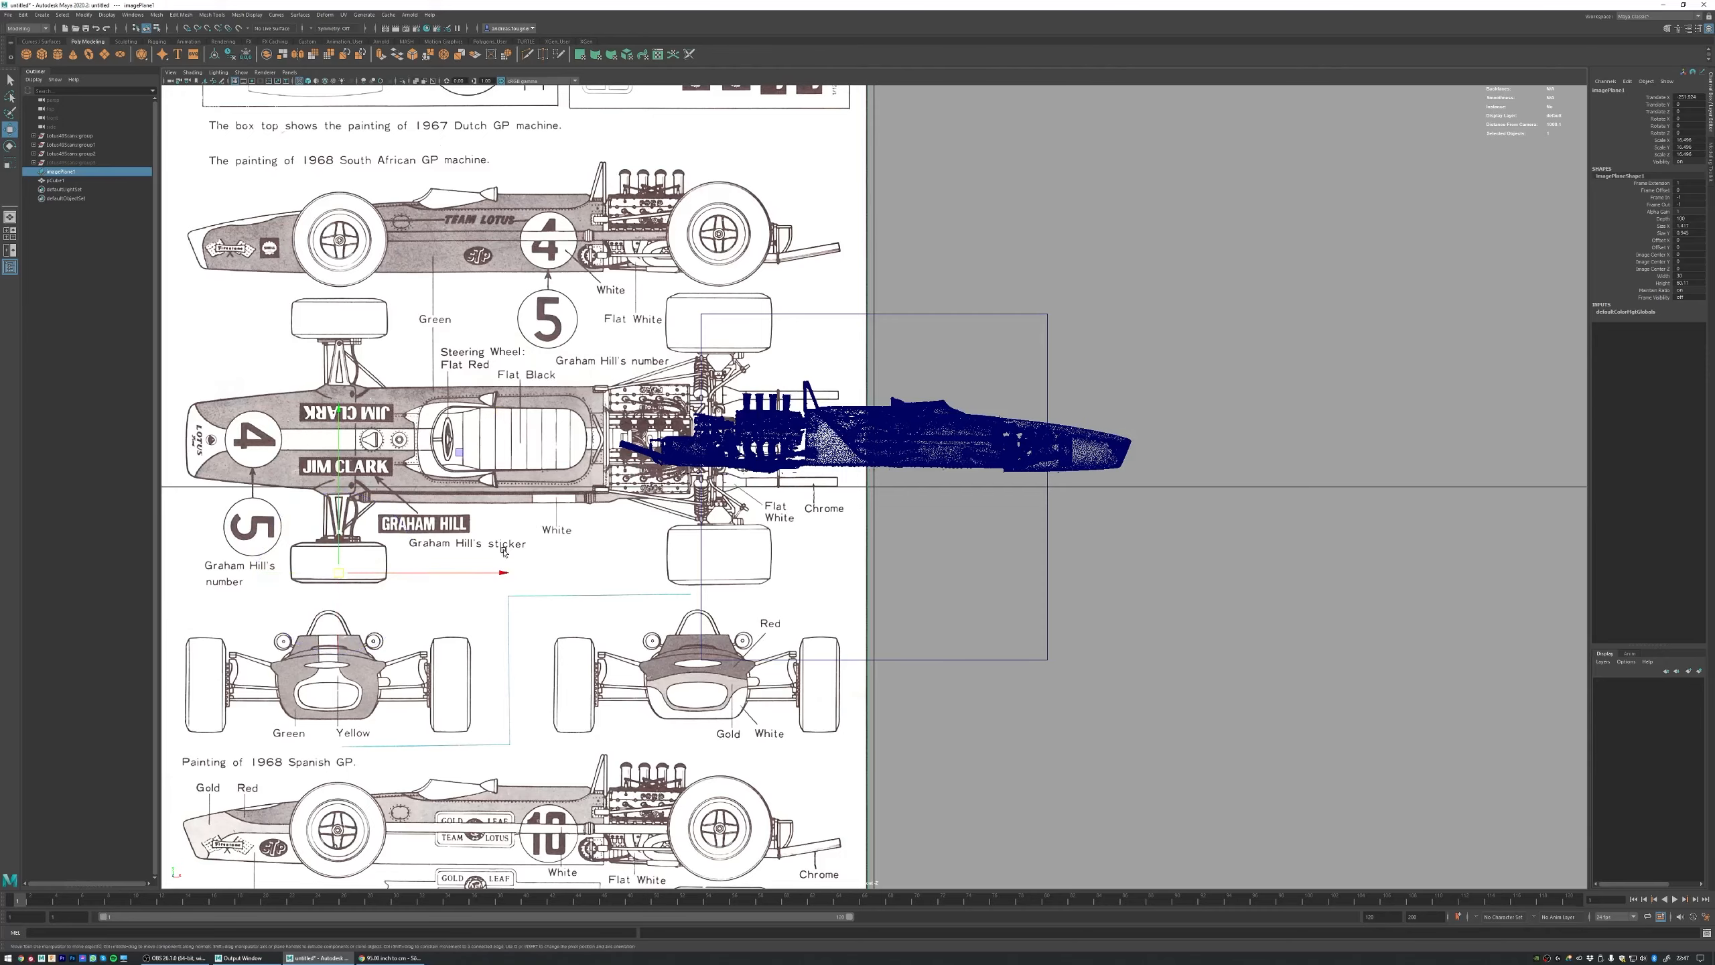
left_click_drag(386, 573, 744, 545)
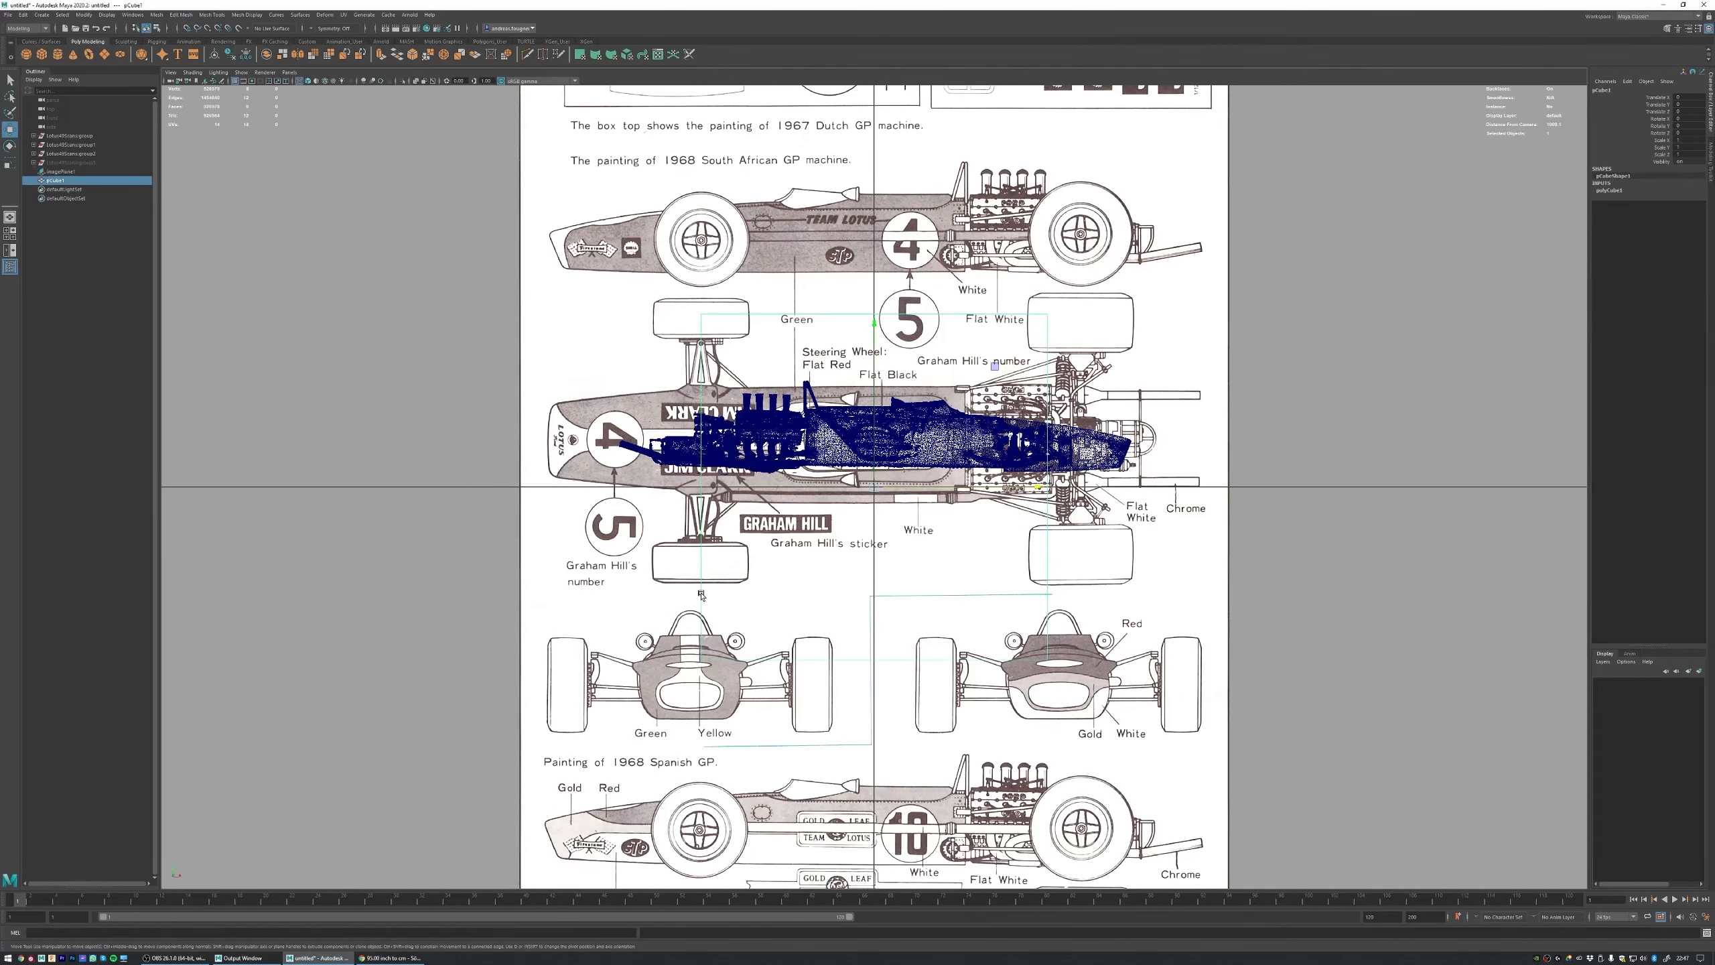
Step: Scale the image plane from its new pivot until the rear wheel's centre meets the cube's opposite edge, and delete the cube
key("r")
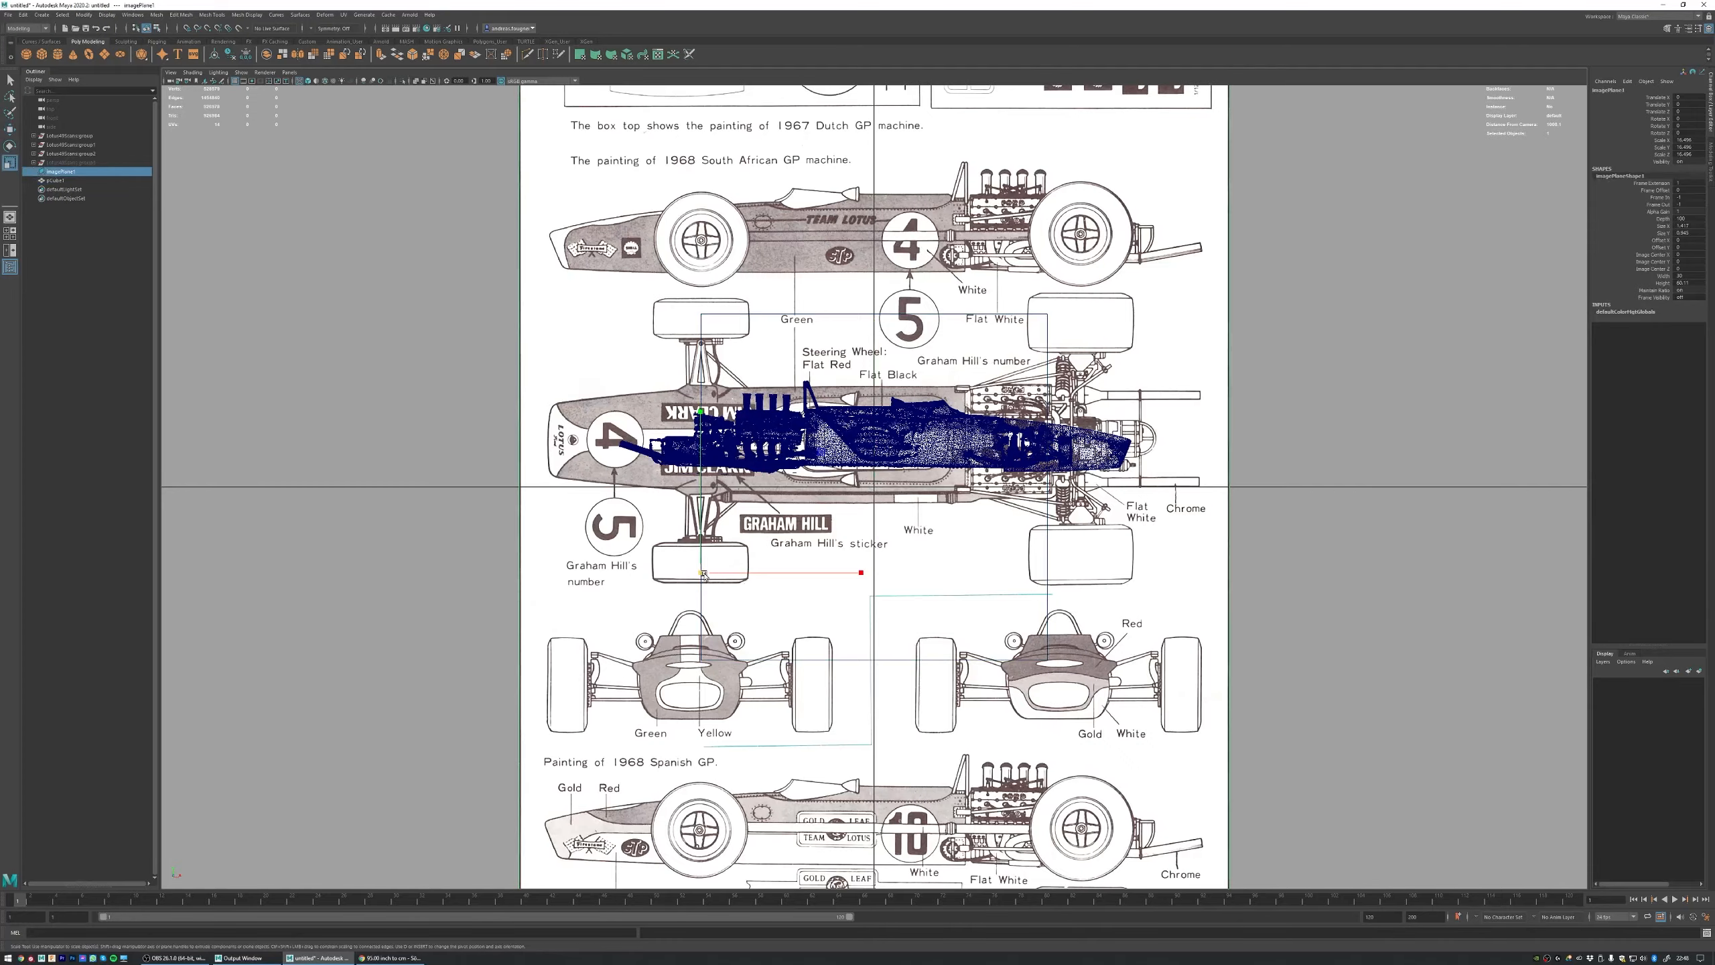
left_click_drag(702, 573, 618, 570)
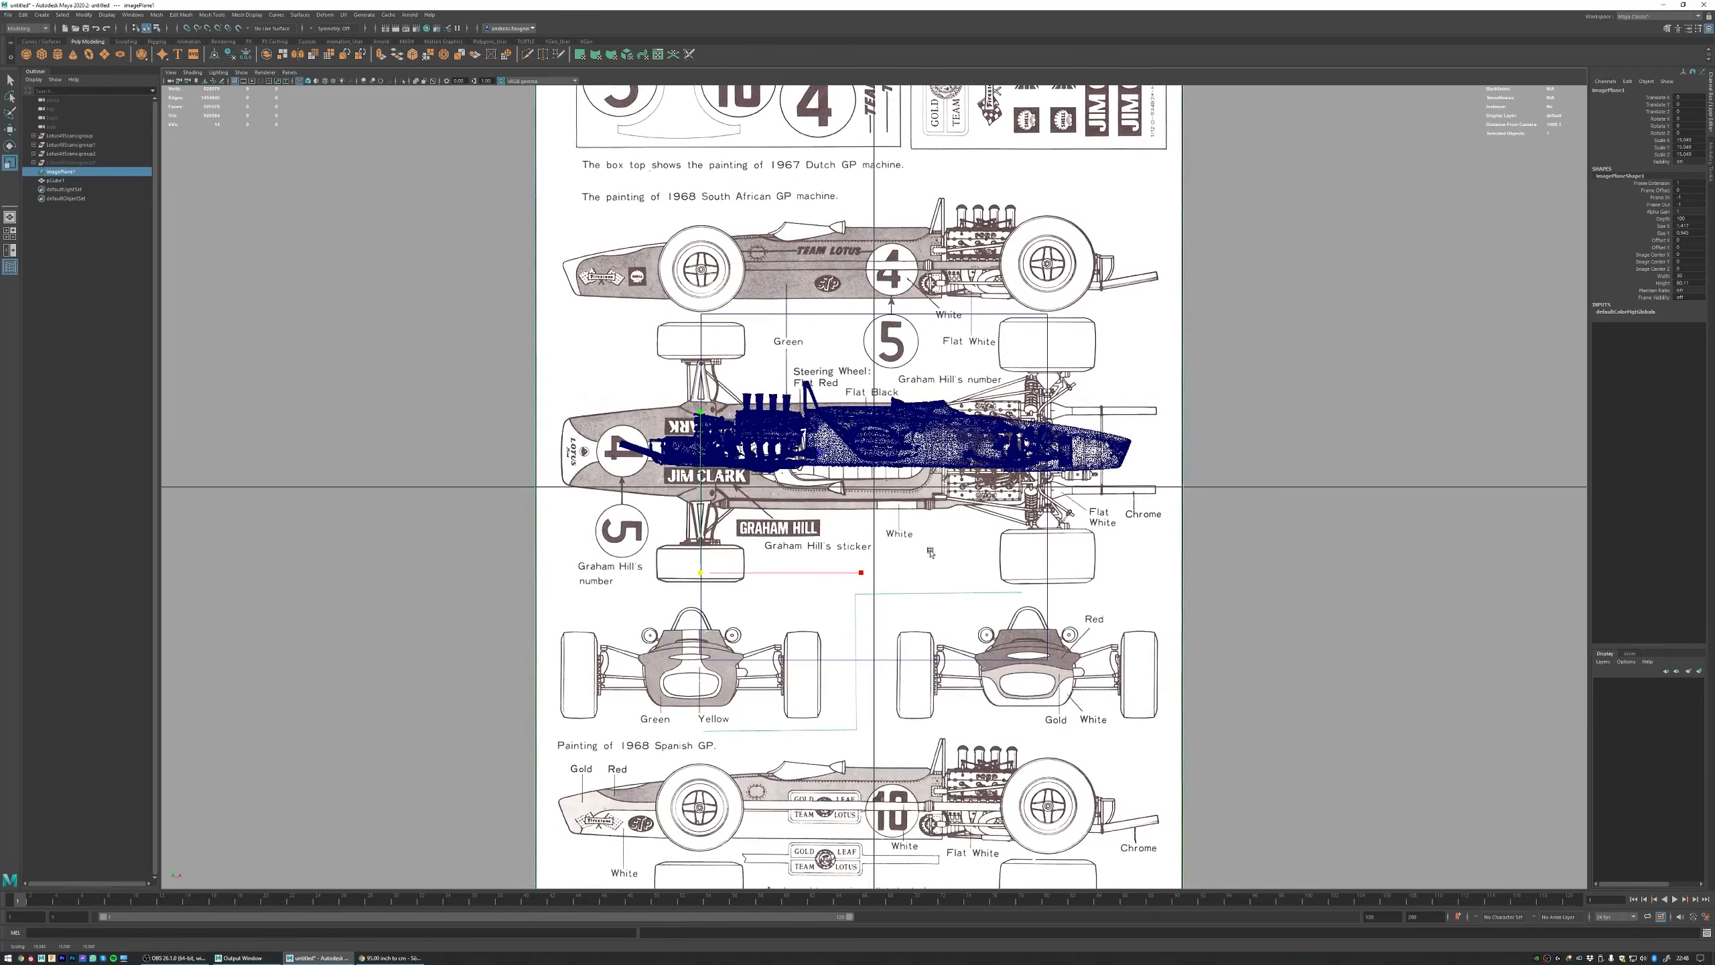
left_click(1046, 550)
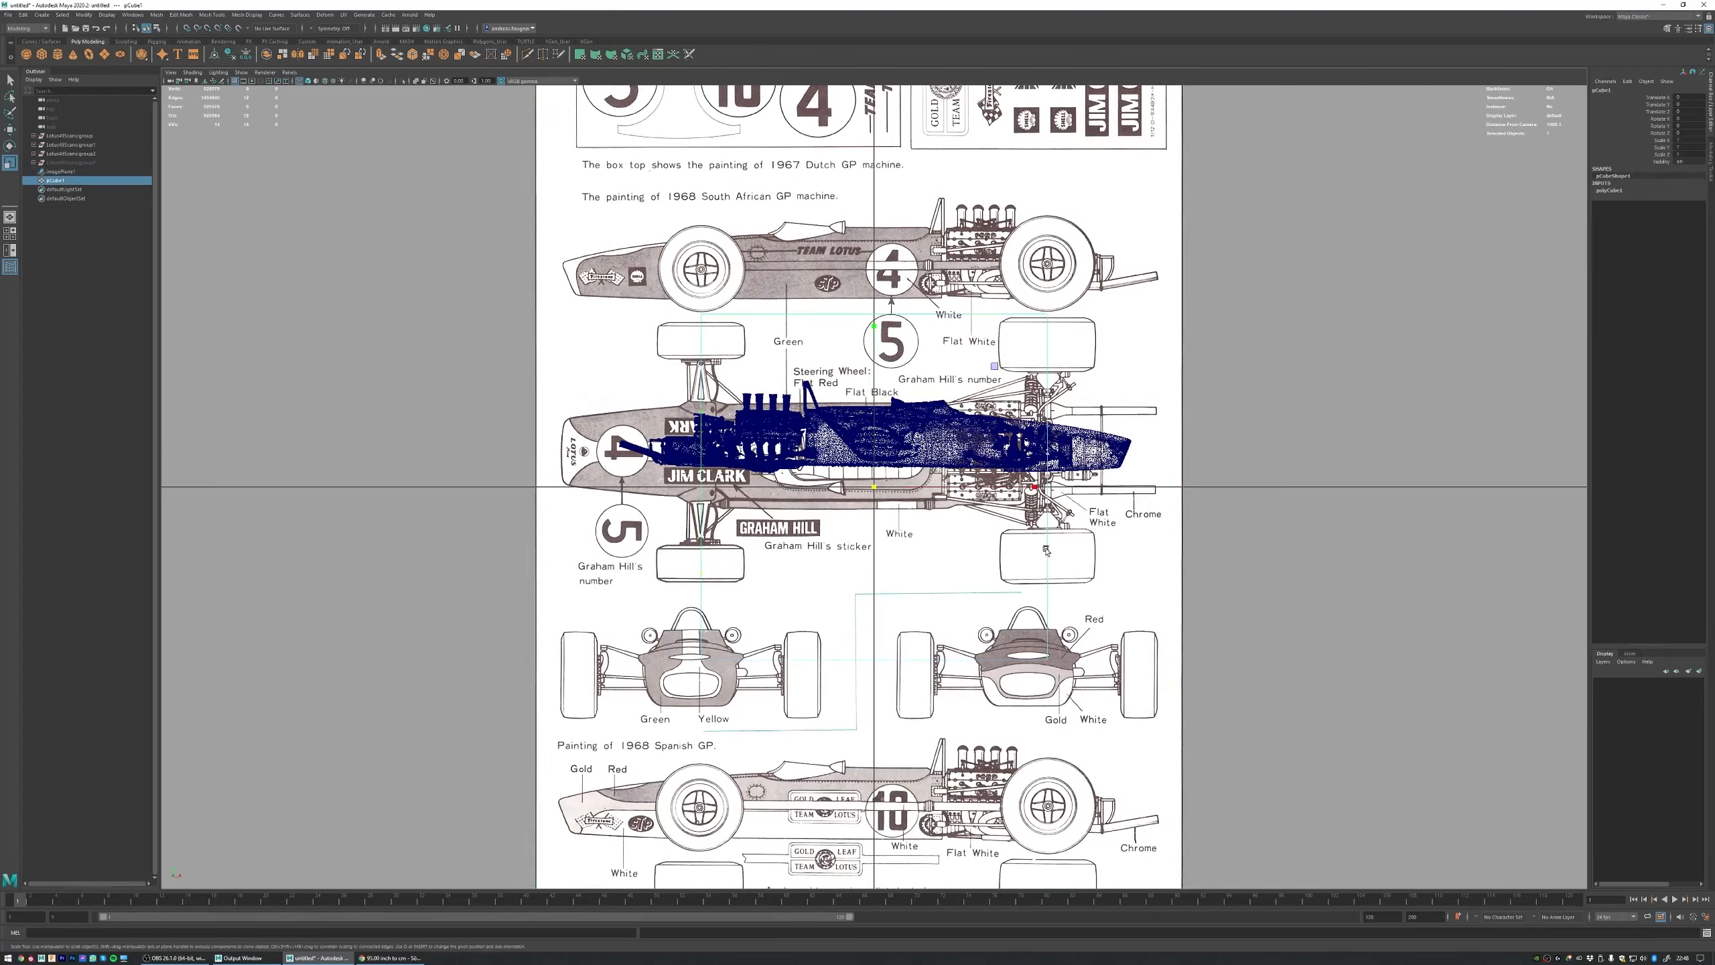
key("Delete")
Step: Move the image plane along its depth axis so it stands well clear of the scanned car
left_click(1119, 282)
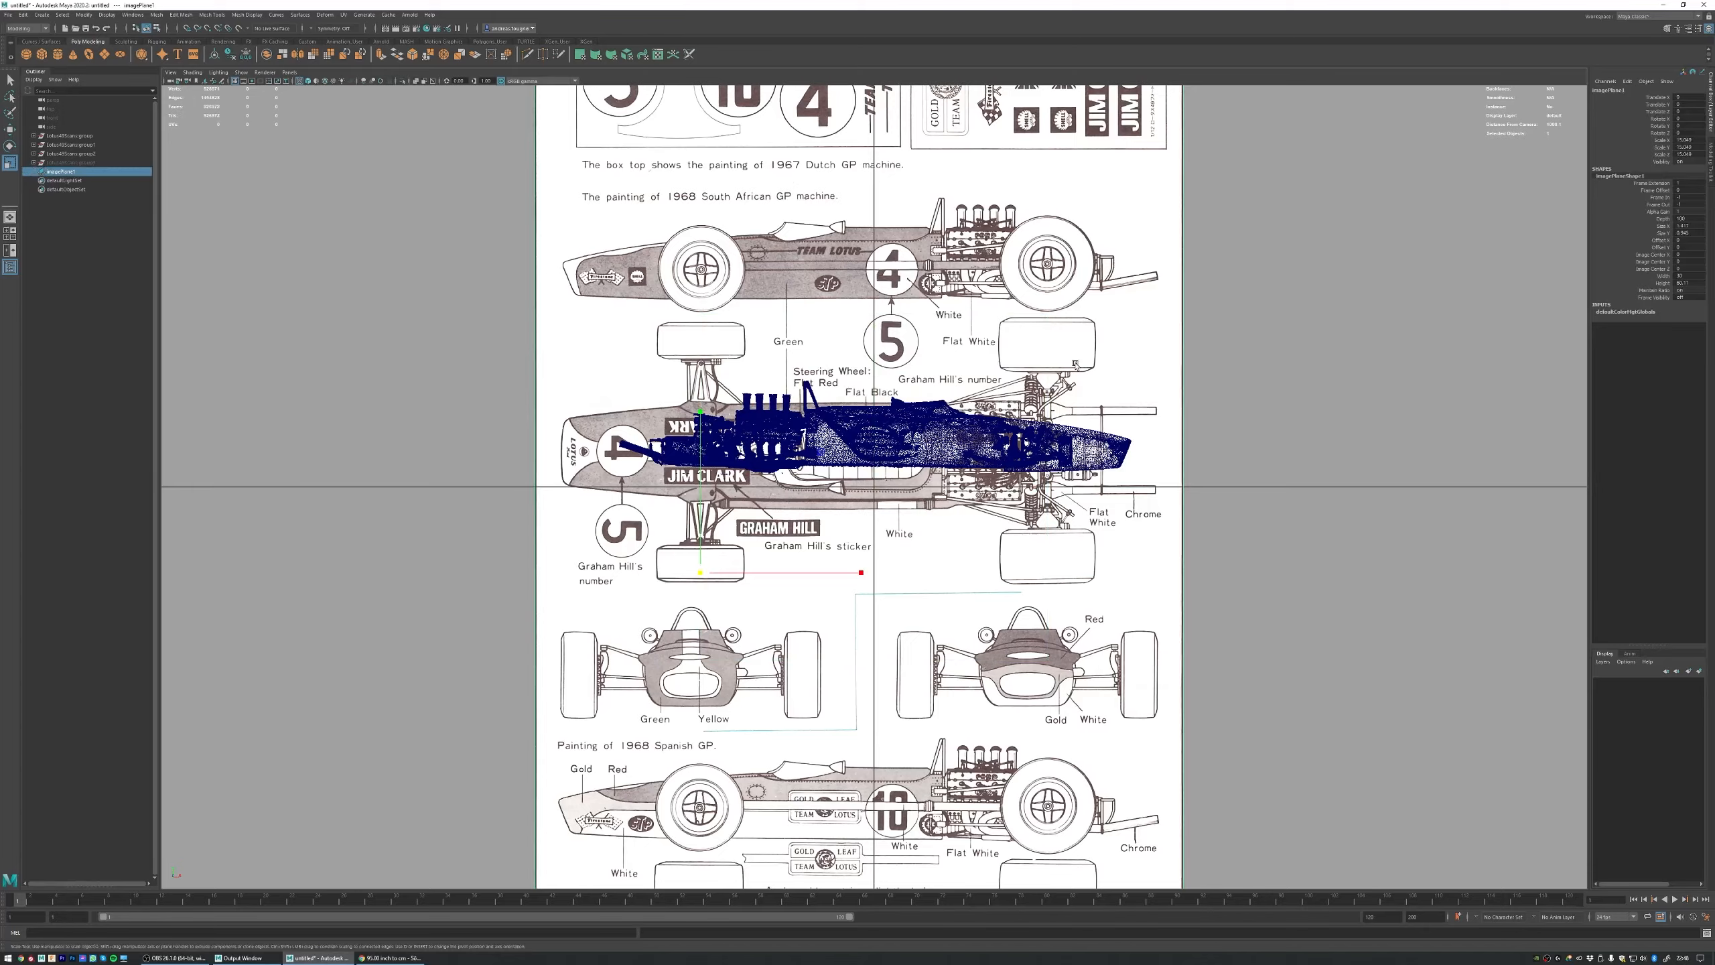
key("space")
Step: Examine the image plane's position relative to the scanned car in the front, four-view and perspective displays
key("space")
scroll(955, 479, "up", 5)
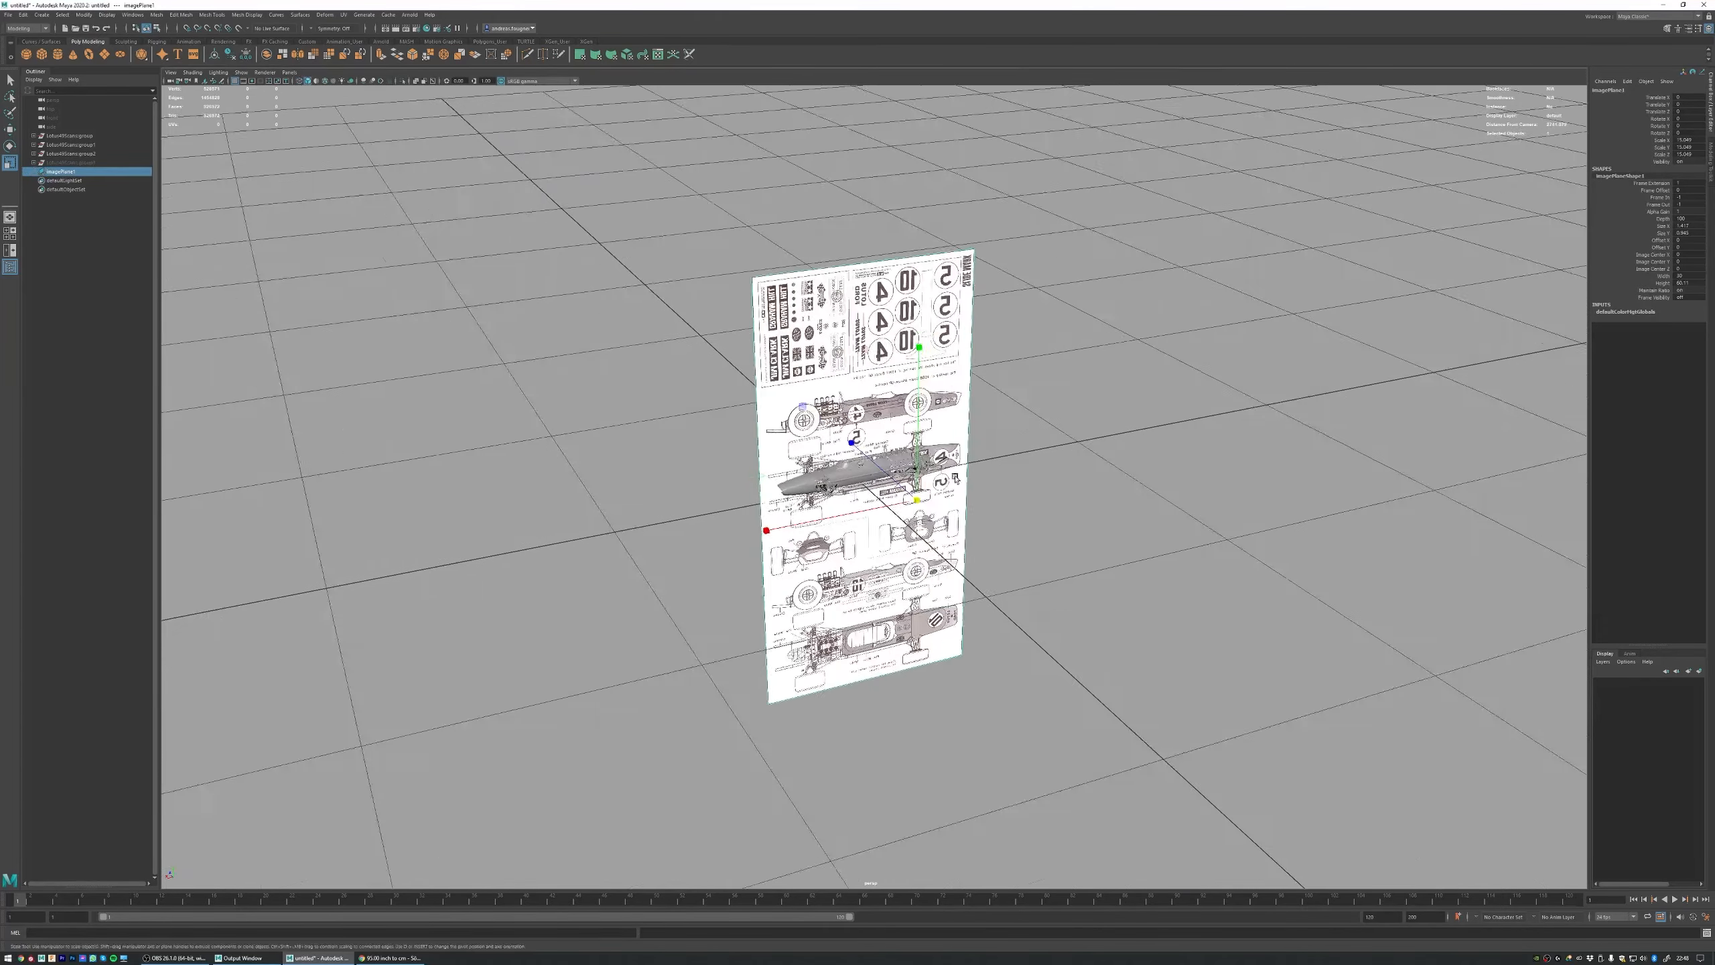
mouse_move(955, 478)
left_mouse_down("alt")
mouse_move(997, 462)
mouse_move(975, 463)
left_mouse_up("alt")
key("w")
right_click_drag(1084, 460, 1008, 460, "alt")
left_click_drag(1007, 460, 1043, 460, "alt")
left_click_drag(881, 476, 674, 434)
left_click_drag(898, 401, 830, 386, "alt")
key("space")
key("space")
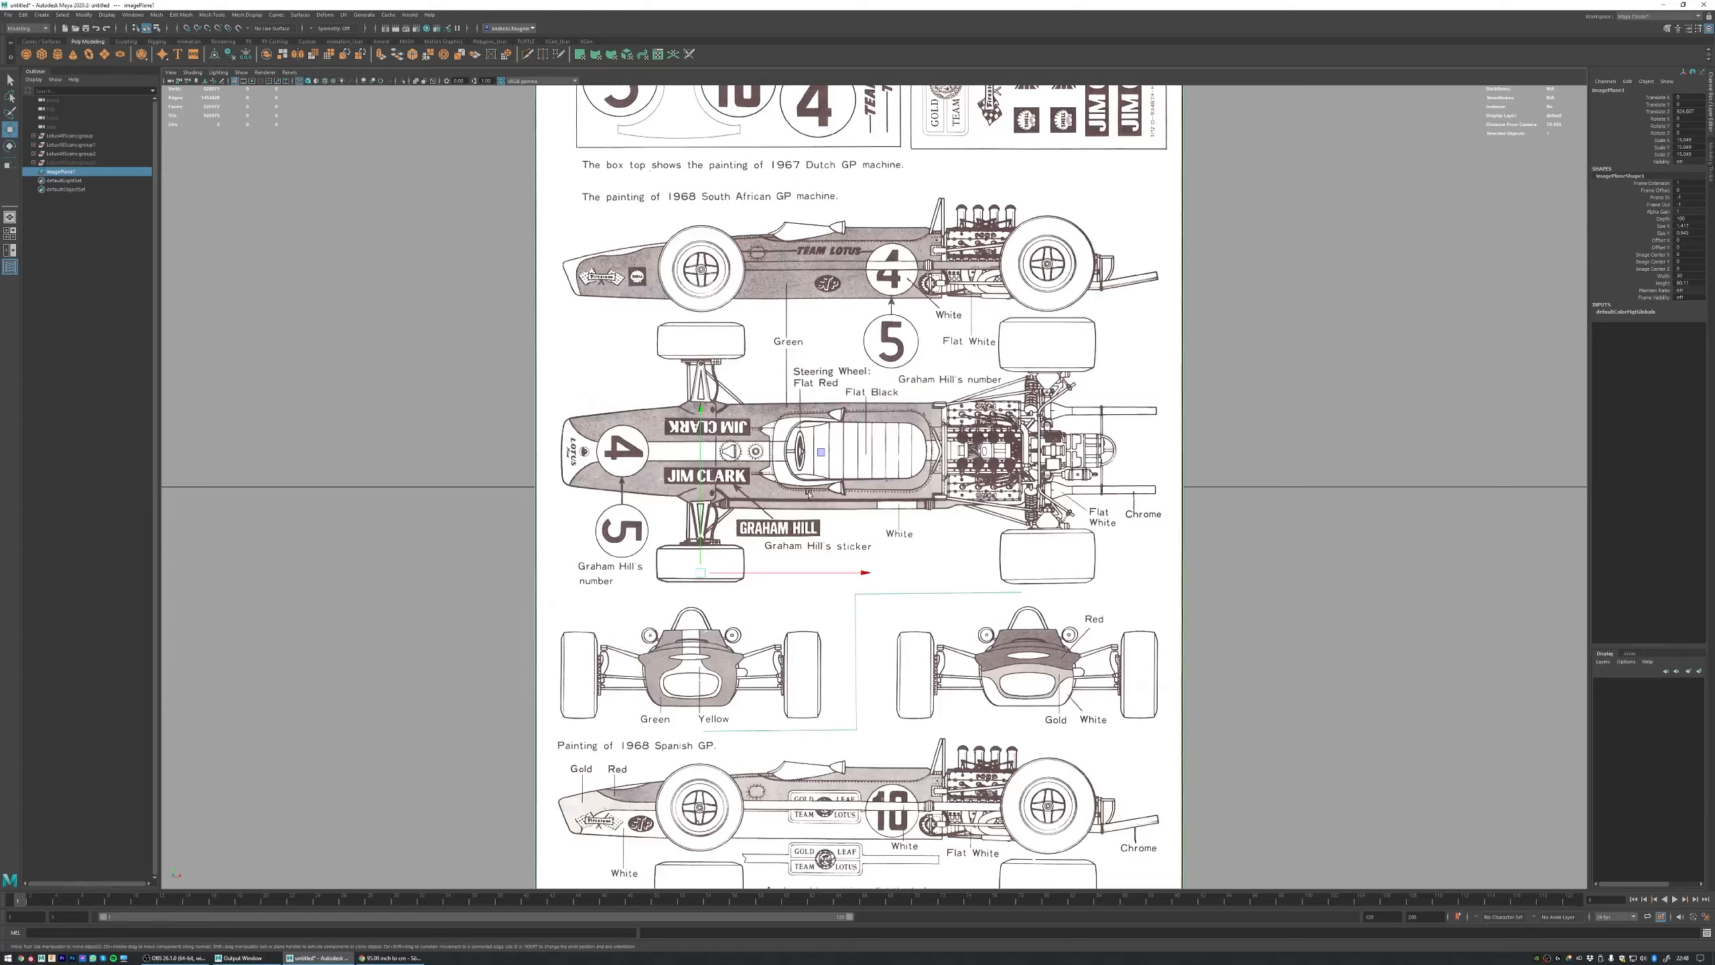
key("space")
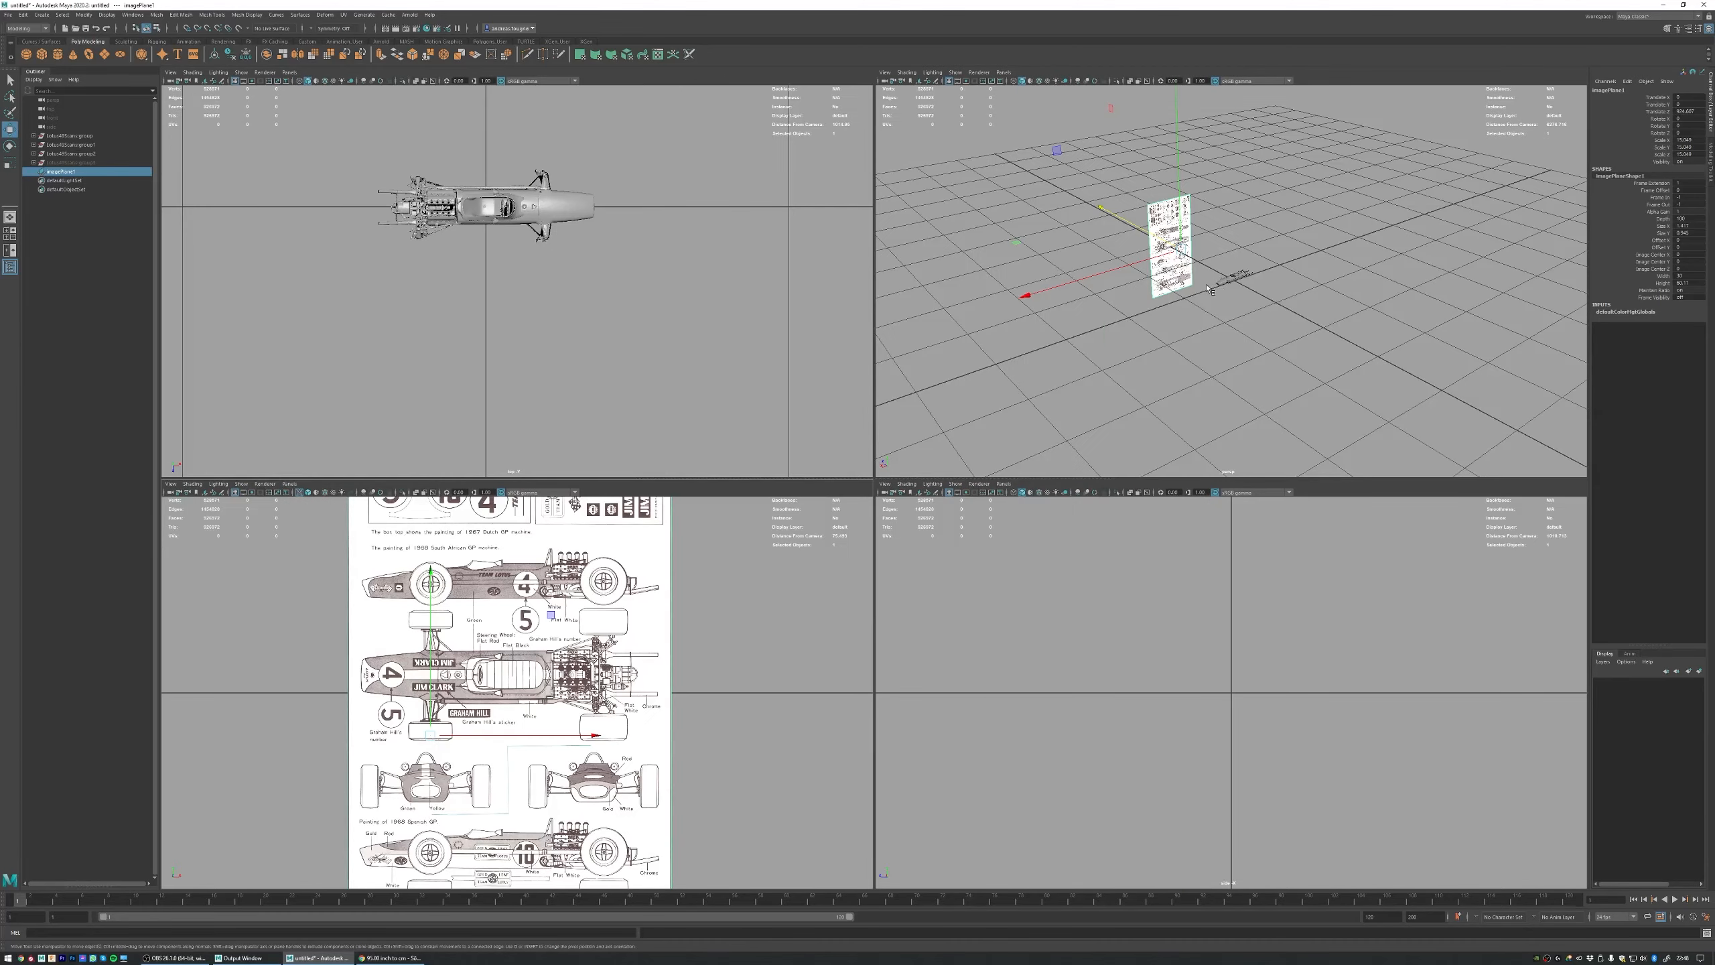
left_click_drag(1208, 290, 1162, 300, "alt")
scroll(1250, 242, "up", 3)
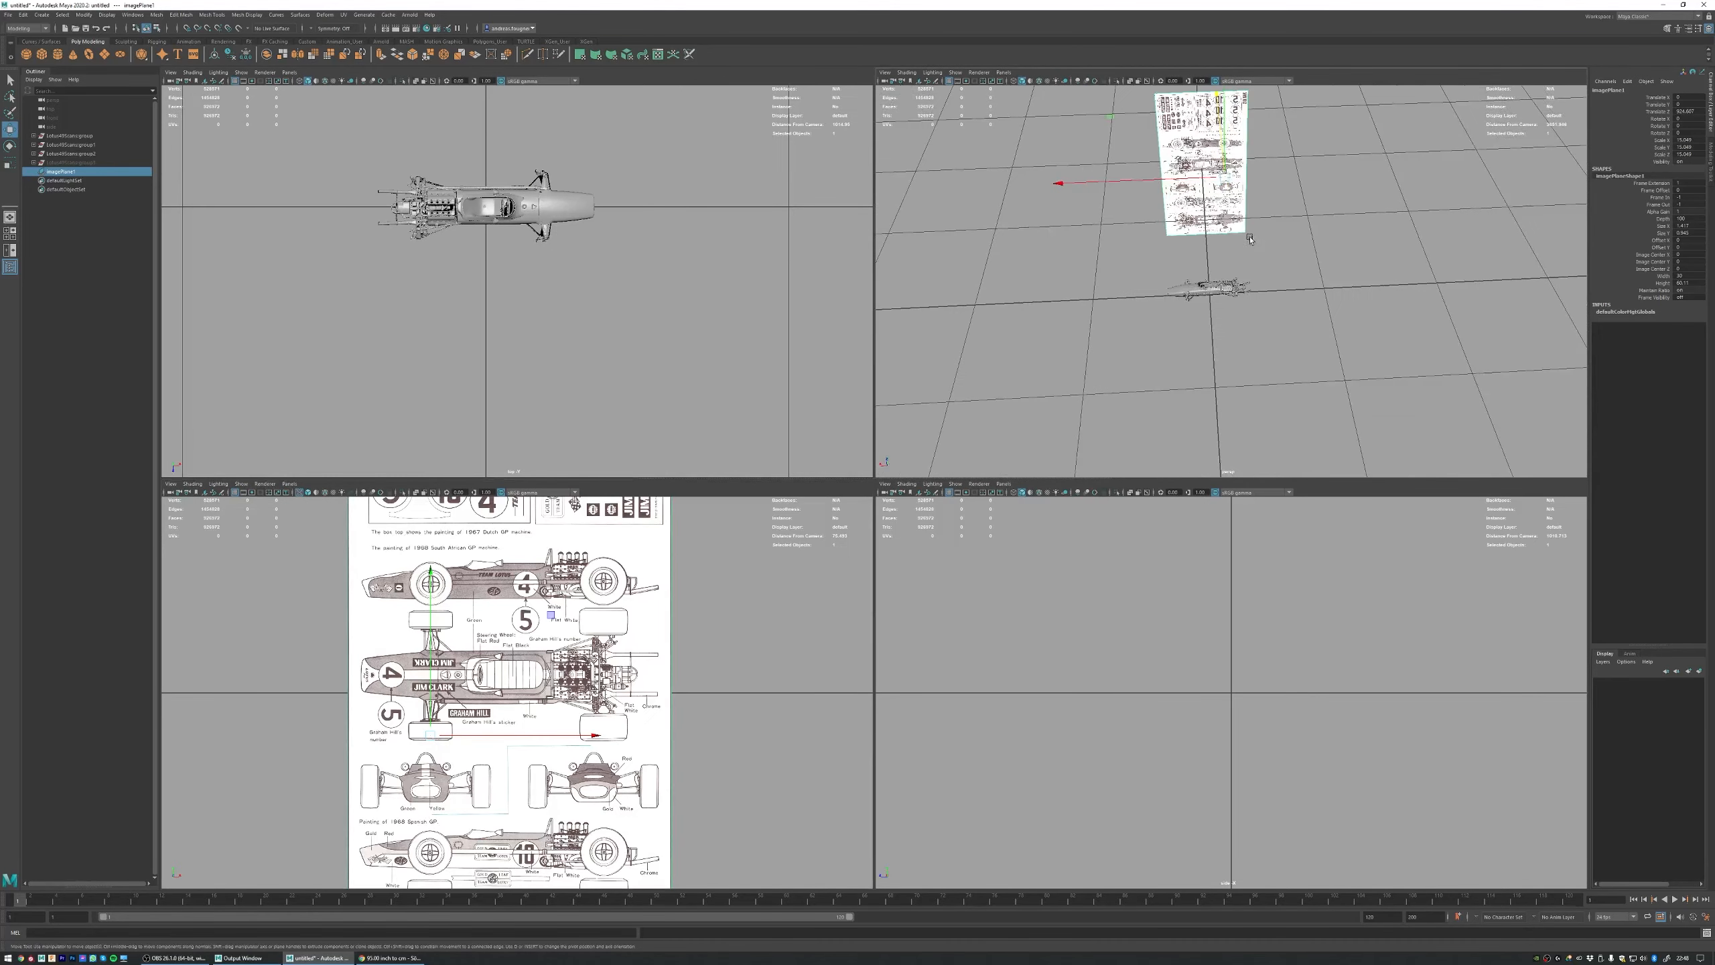
left_click_drag(1251, 240, 1319, 239, "alt")
scroll(1321, 240, "up", 1)
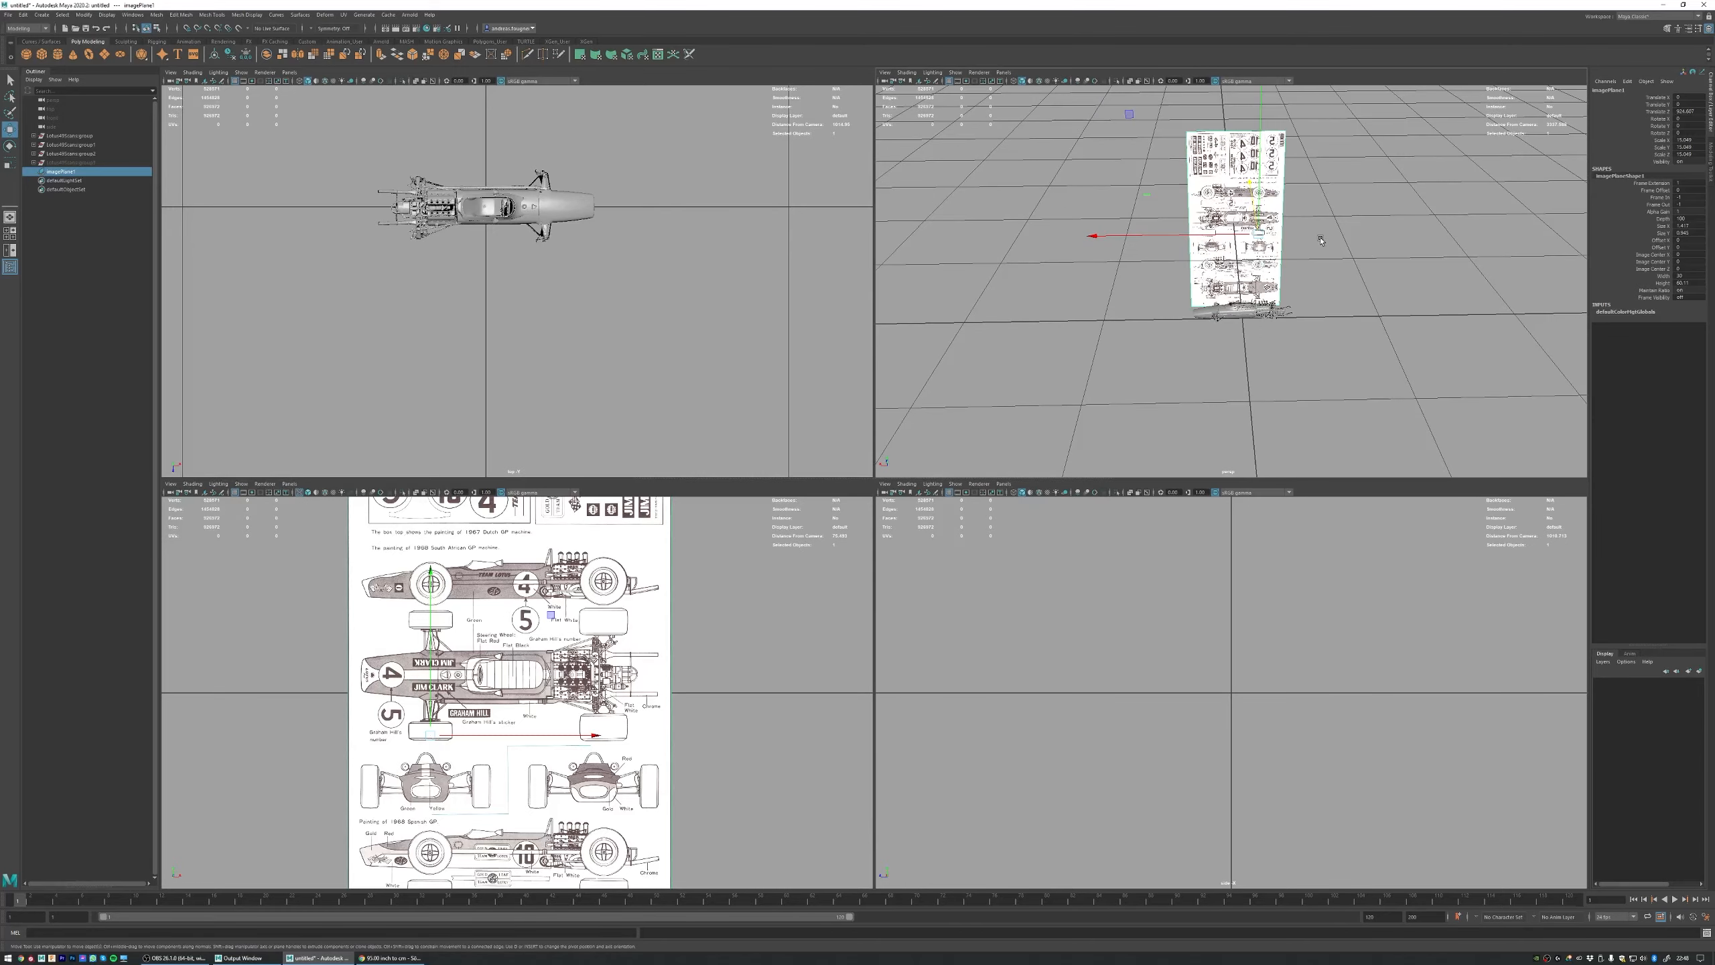
left_click_drag(1118, 274, 1175, 238, "alt")
left_click_drag(1299, 241, 1084, 270)
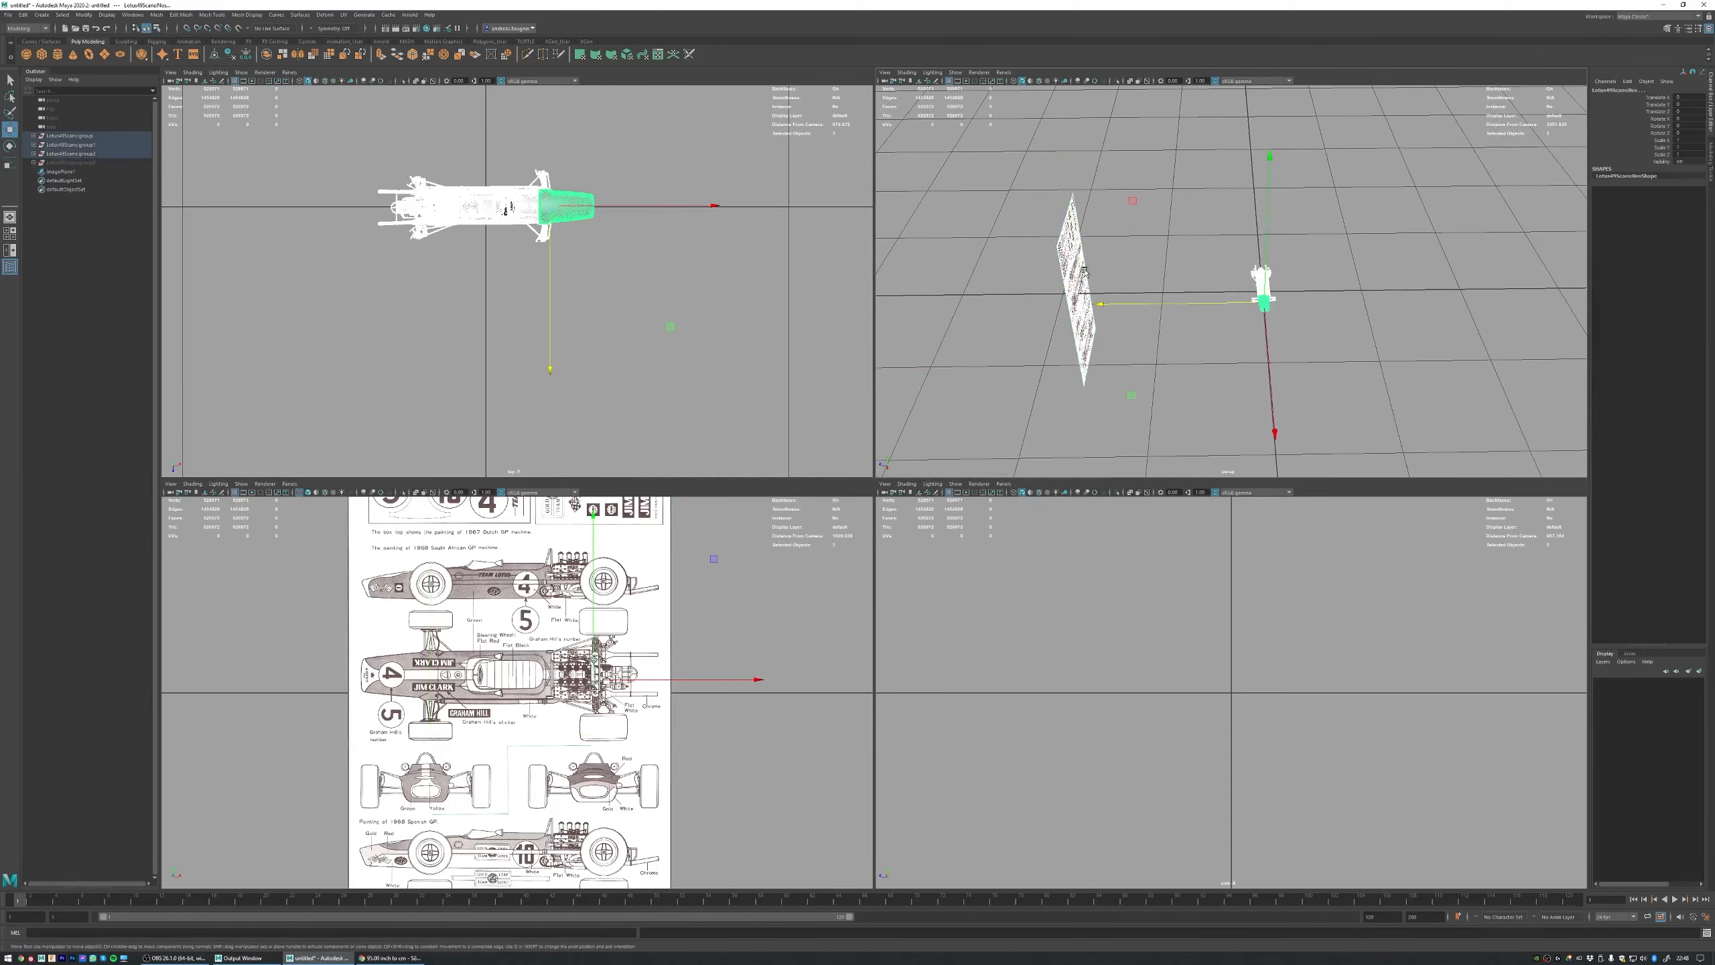
Step: Unhide the hidden scan group, combine all the scan groups into one group, and name it Scandata
left_click(69, 162)
key("shift+h")
left_click_drag(91, 136, 96, 164)
key("ctrl+g")
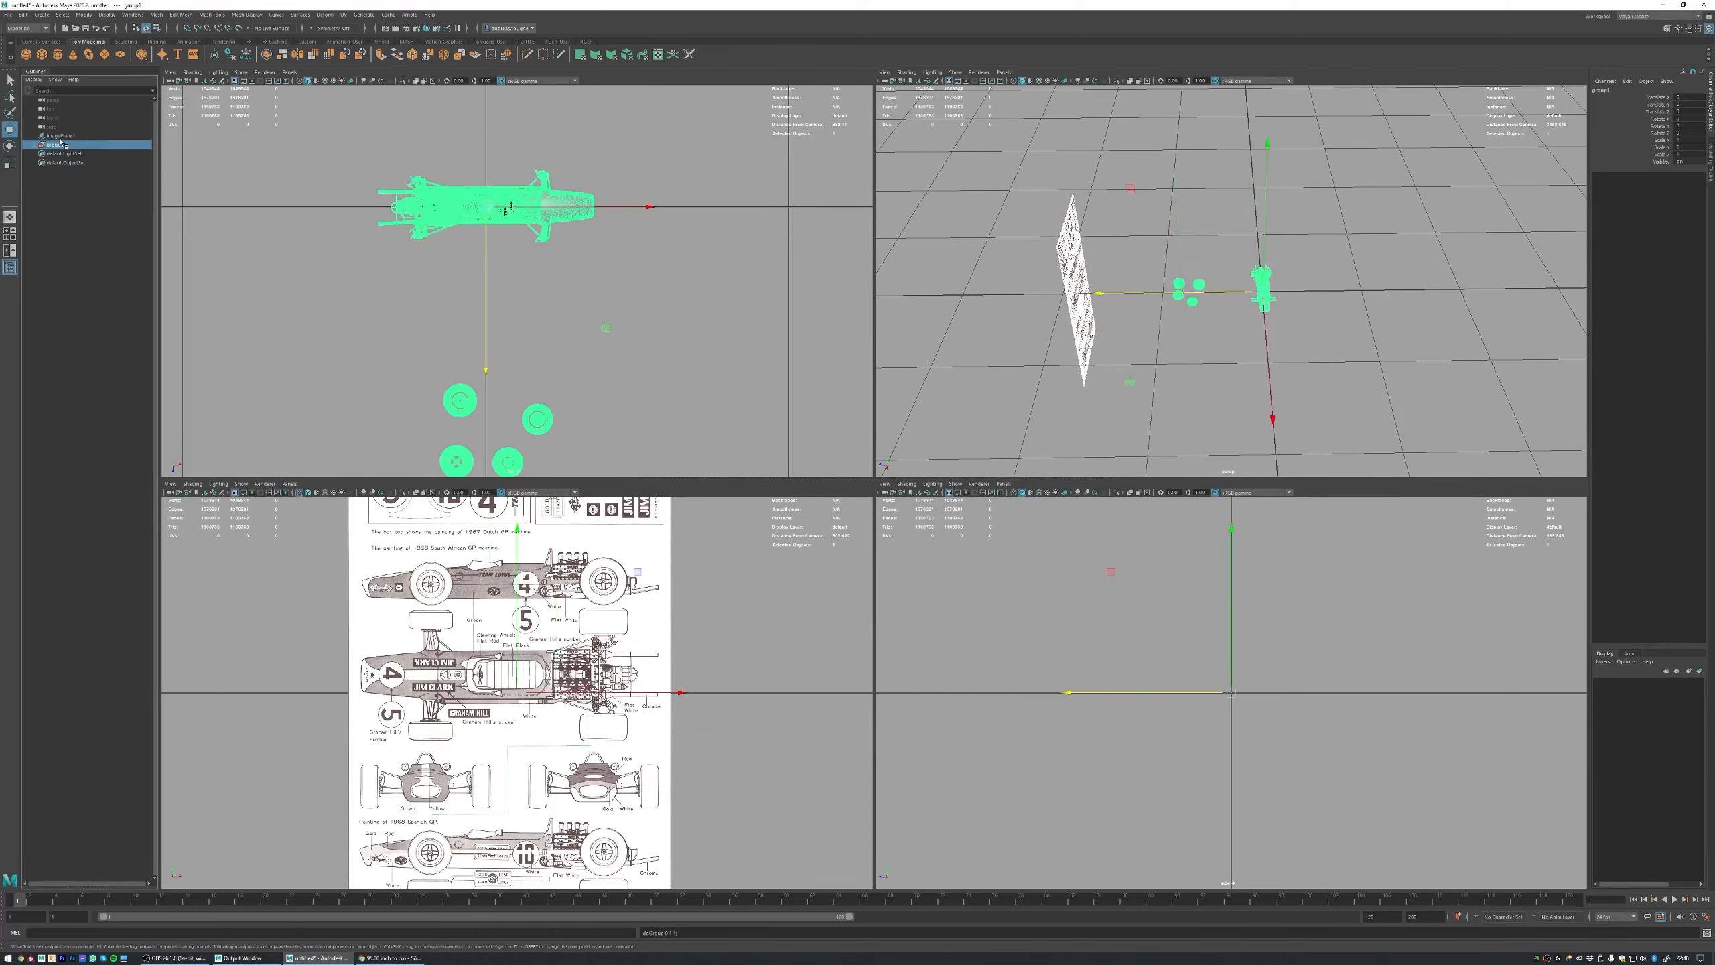
double_click(61, 145)
key("Return")
key("Up")
Step: Group the image plane together with the scan data group and name the new parent group Reference
left_click(66, 137, "shift")
key("ctrl+g")
double_click(101, 136)
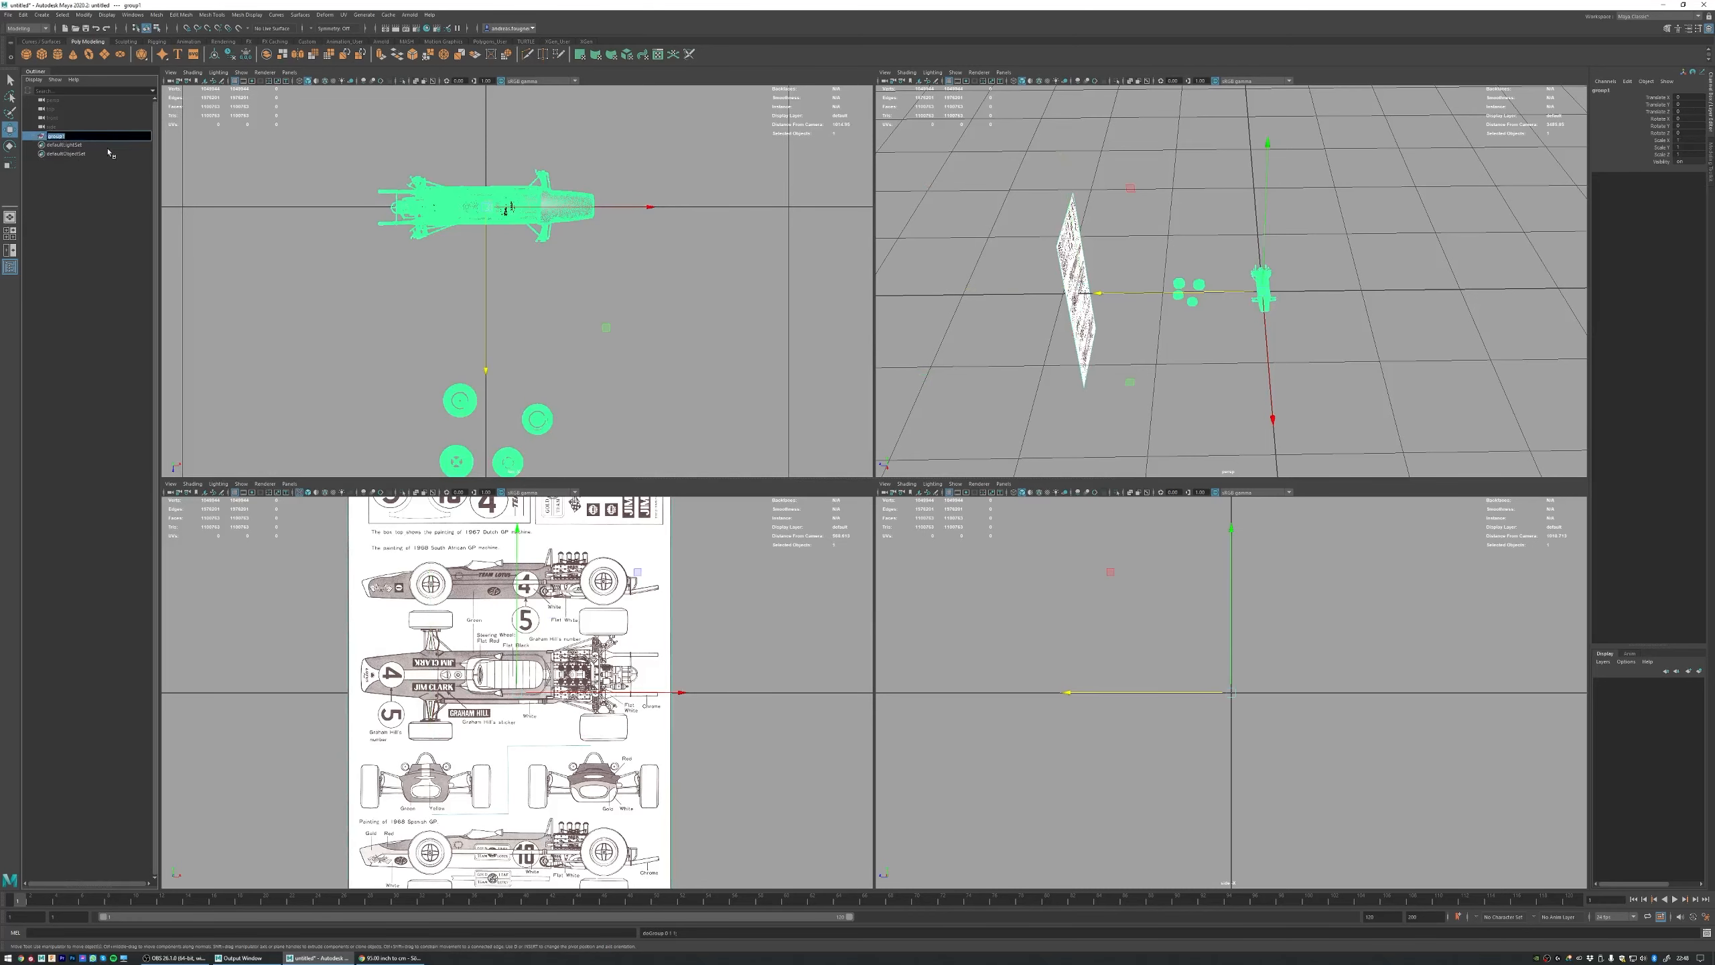
type("Reference")
key("Return")
Step: Expand the Reference group and rotate the Scandata group 90 degrees about the vertical axis so the car lies along the Z axis
left_click(32, 137)
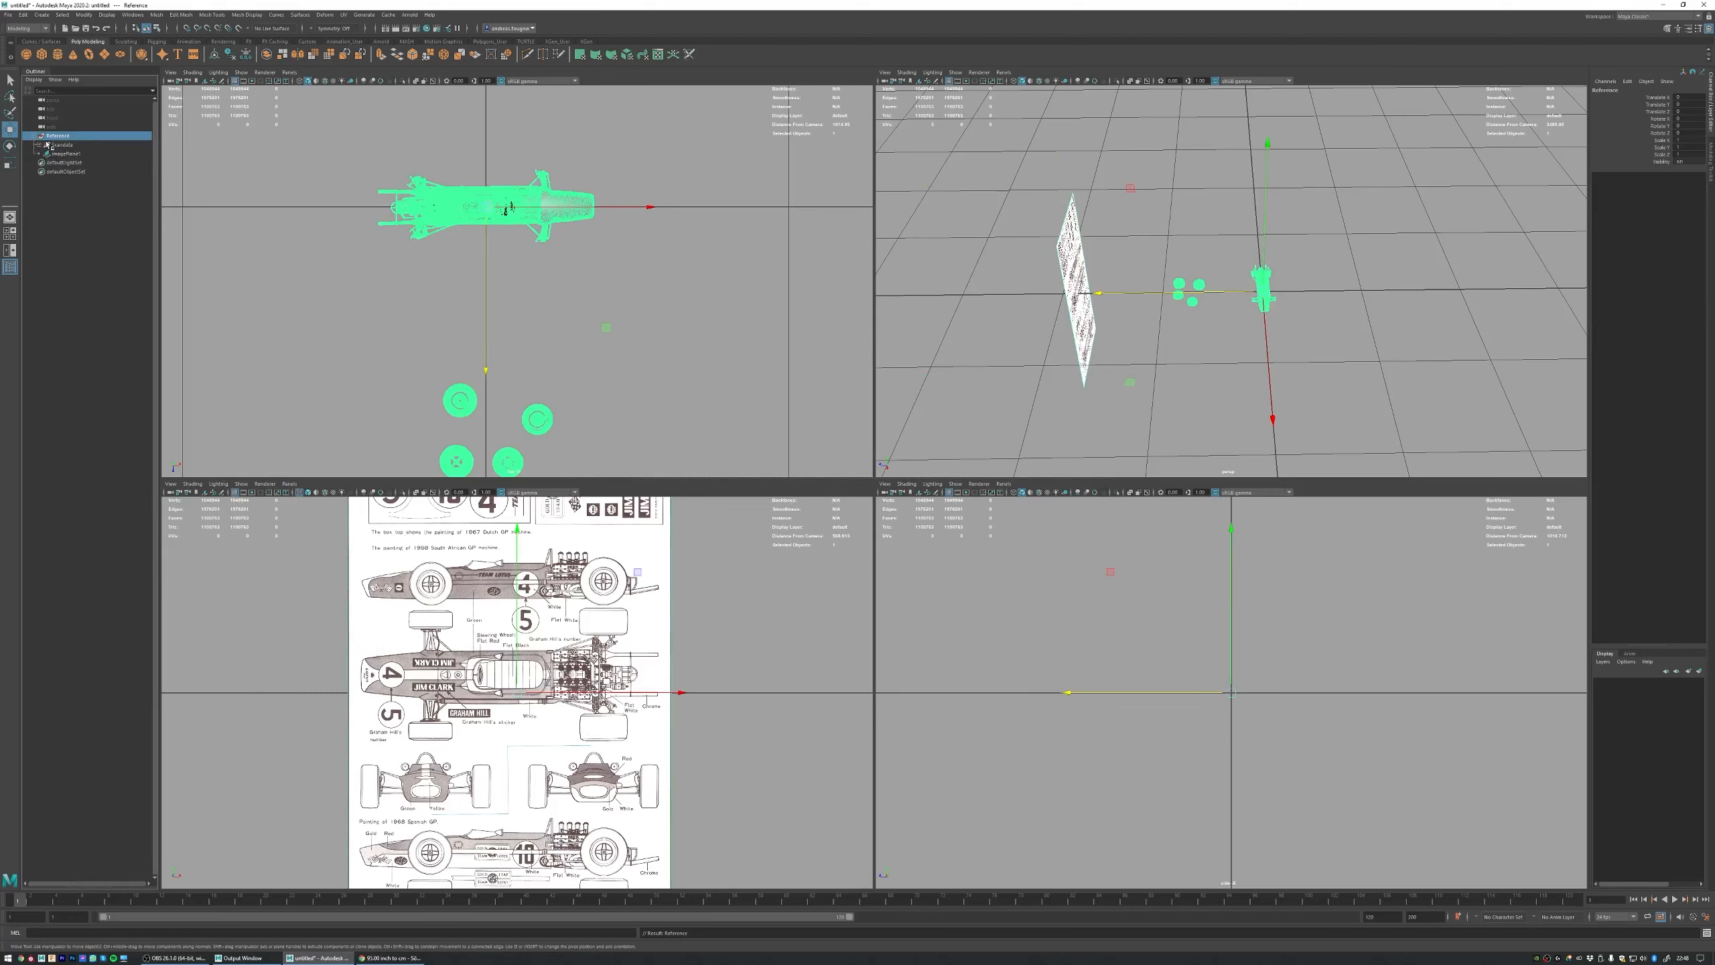
left_click(56, 146)
key("e")
left_click_drag(1186, 276, 951, 289, "alt")
right_click_drag(593, 270, 537, 260, "alt")
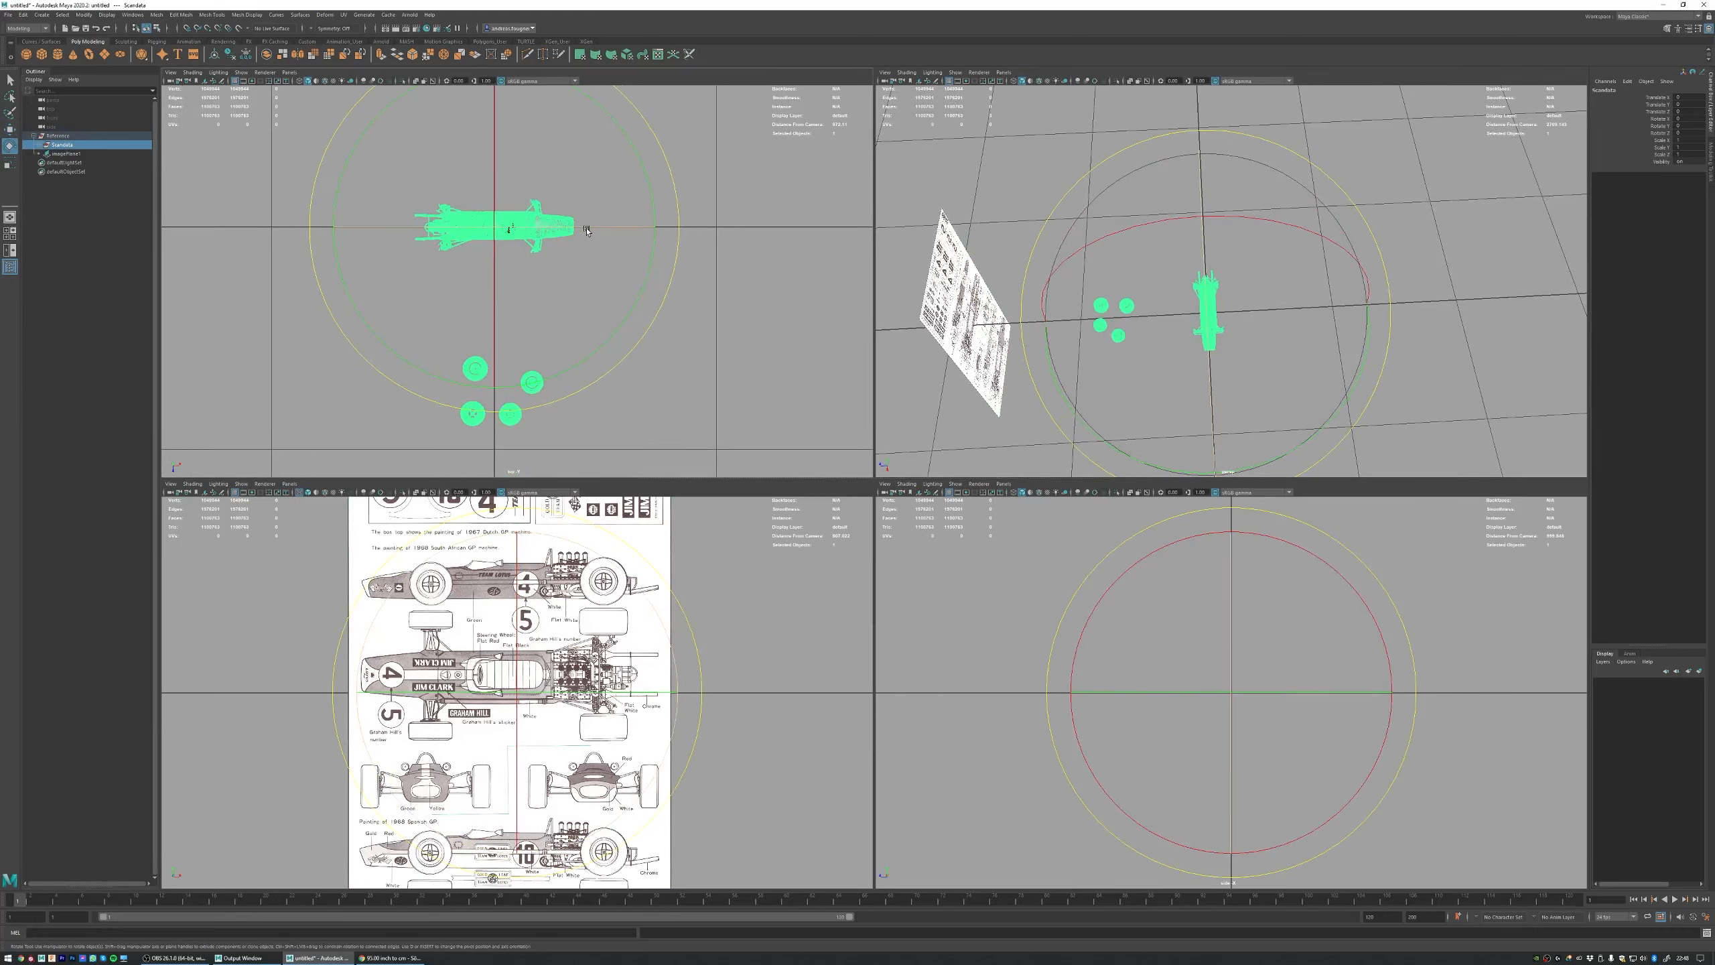
left_click_drag(587, 229, 653, 238)
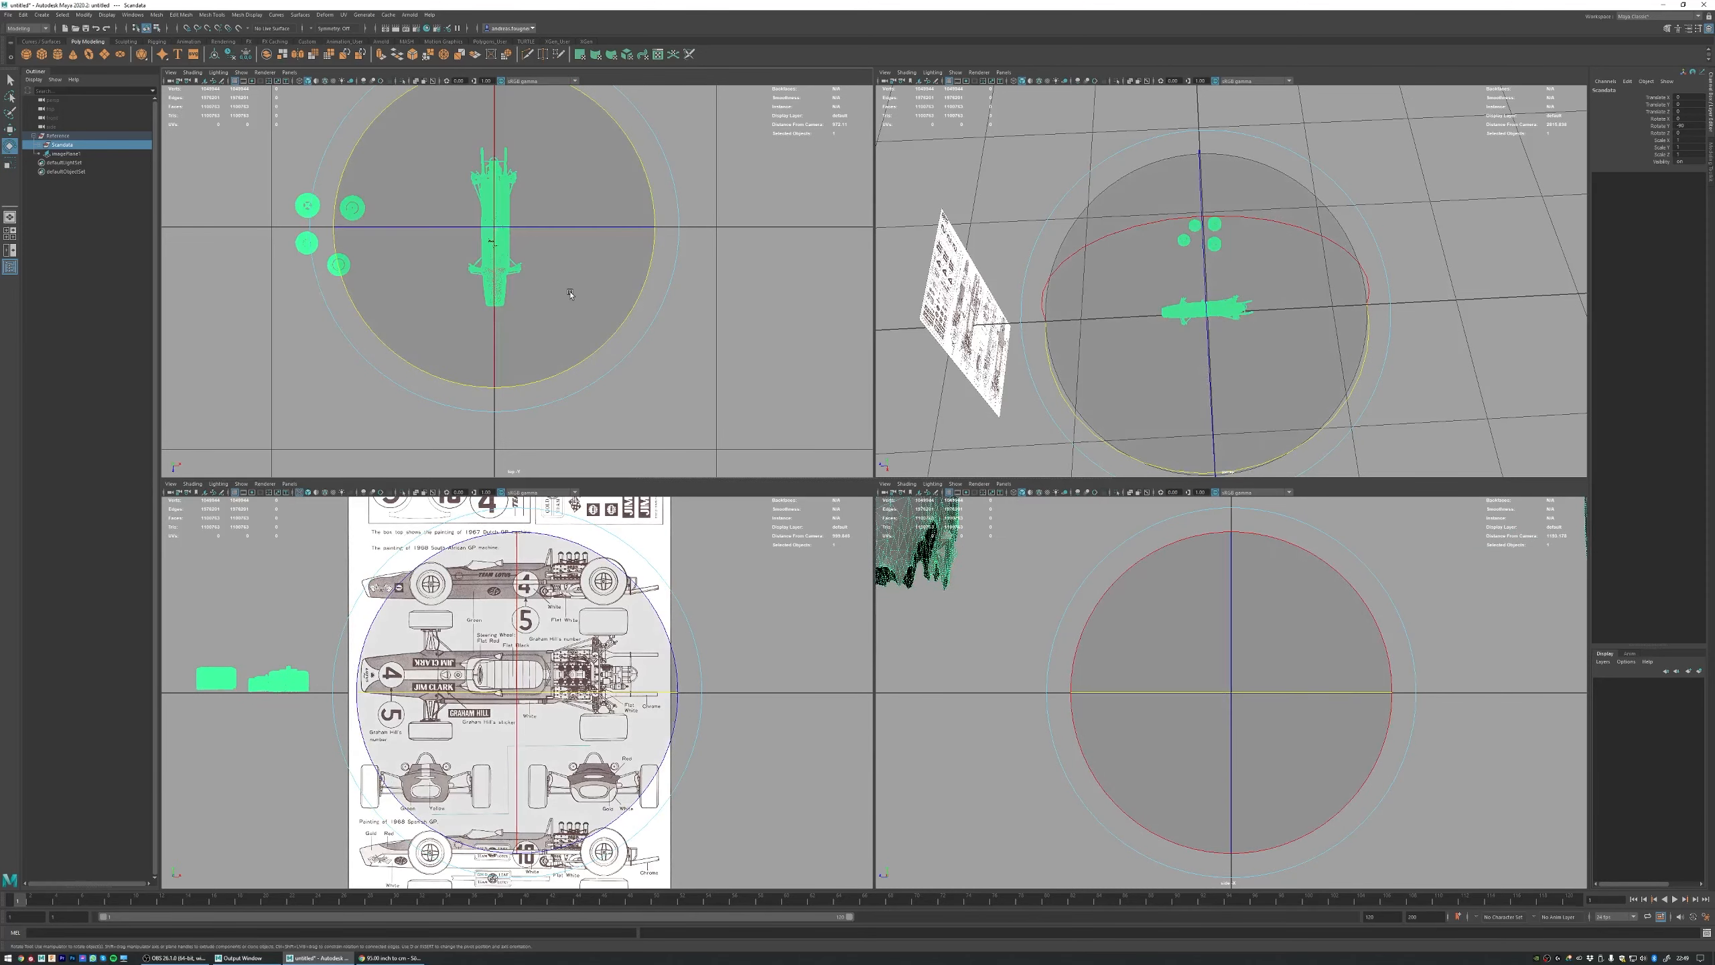
Step: Lower the Scandata group slightly along the vertical axis and frame the car in the side view
left_click_drag(1240, 249, 1205, 262, "alt")
key("w")
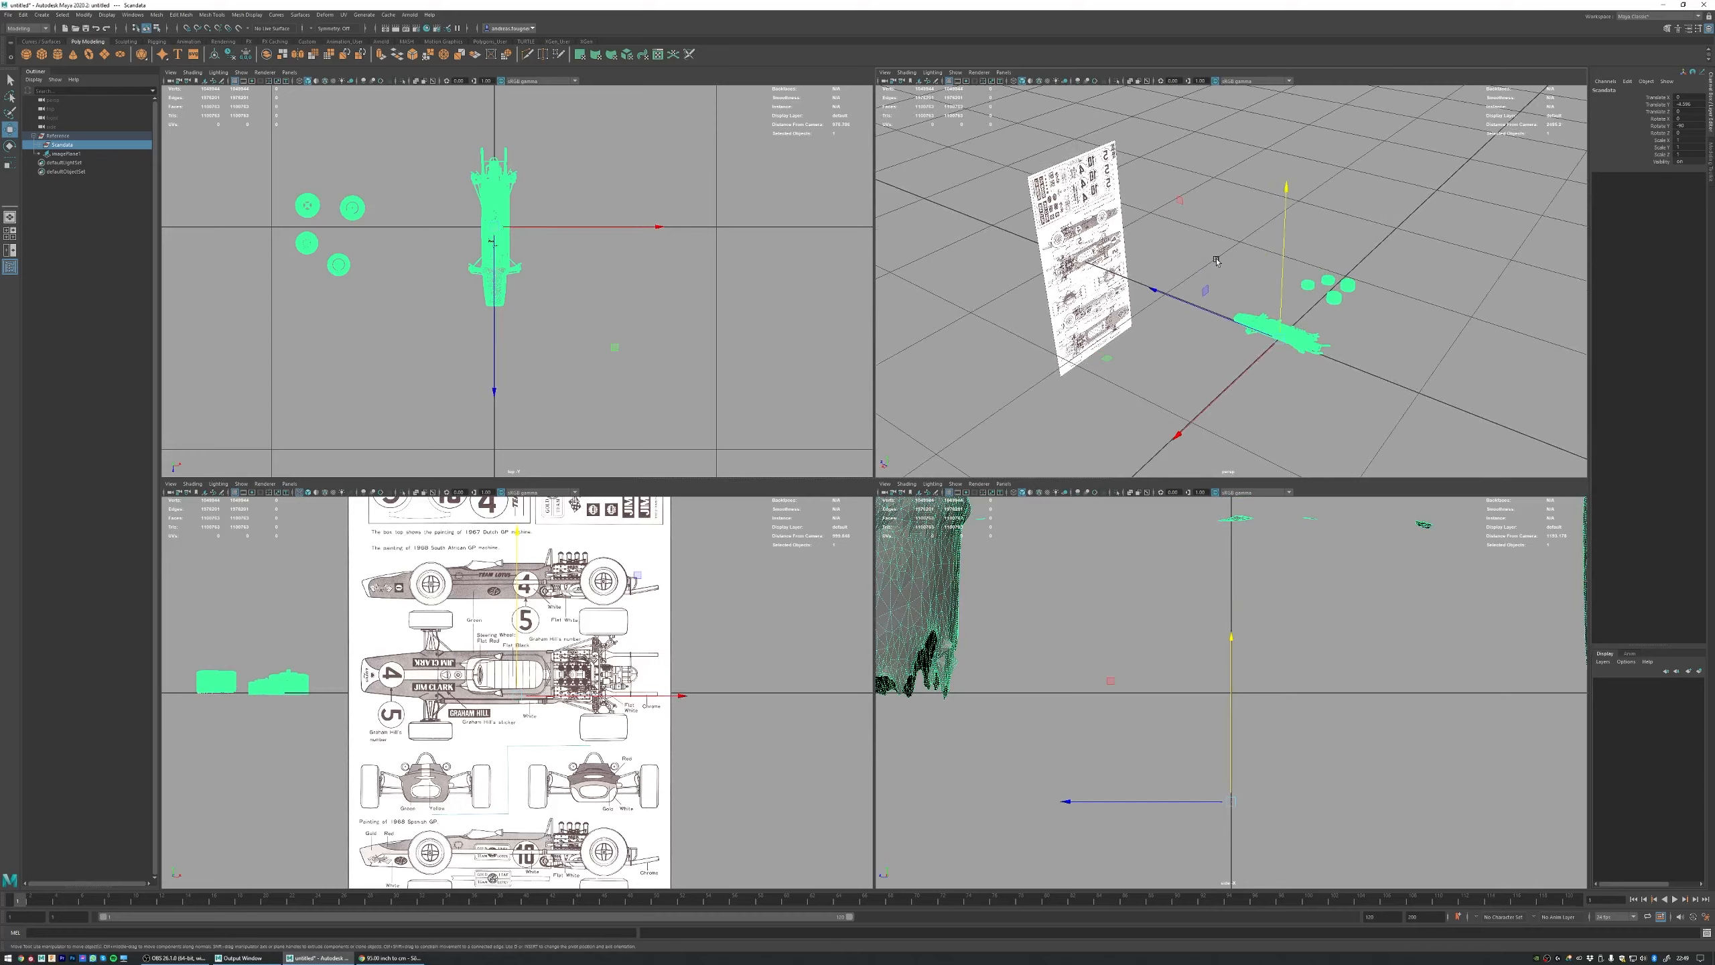
scroll(708, 667, "down", 4)
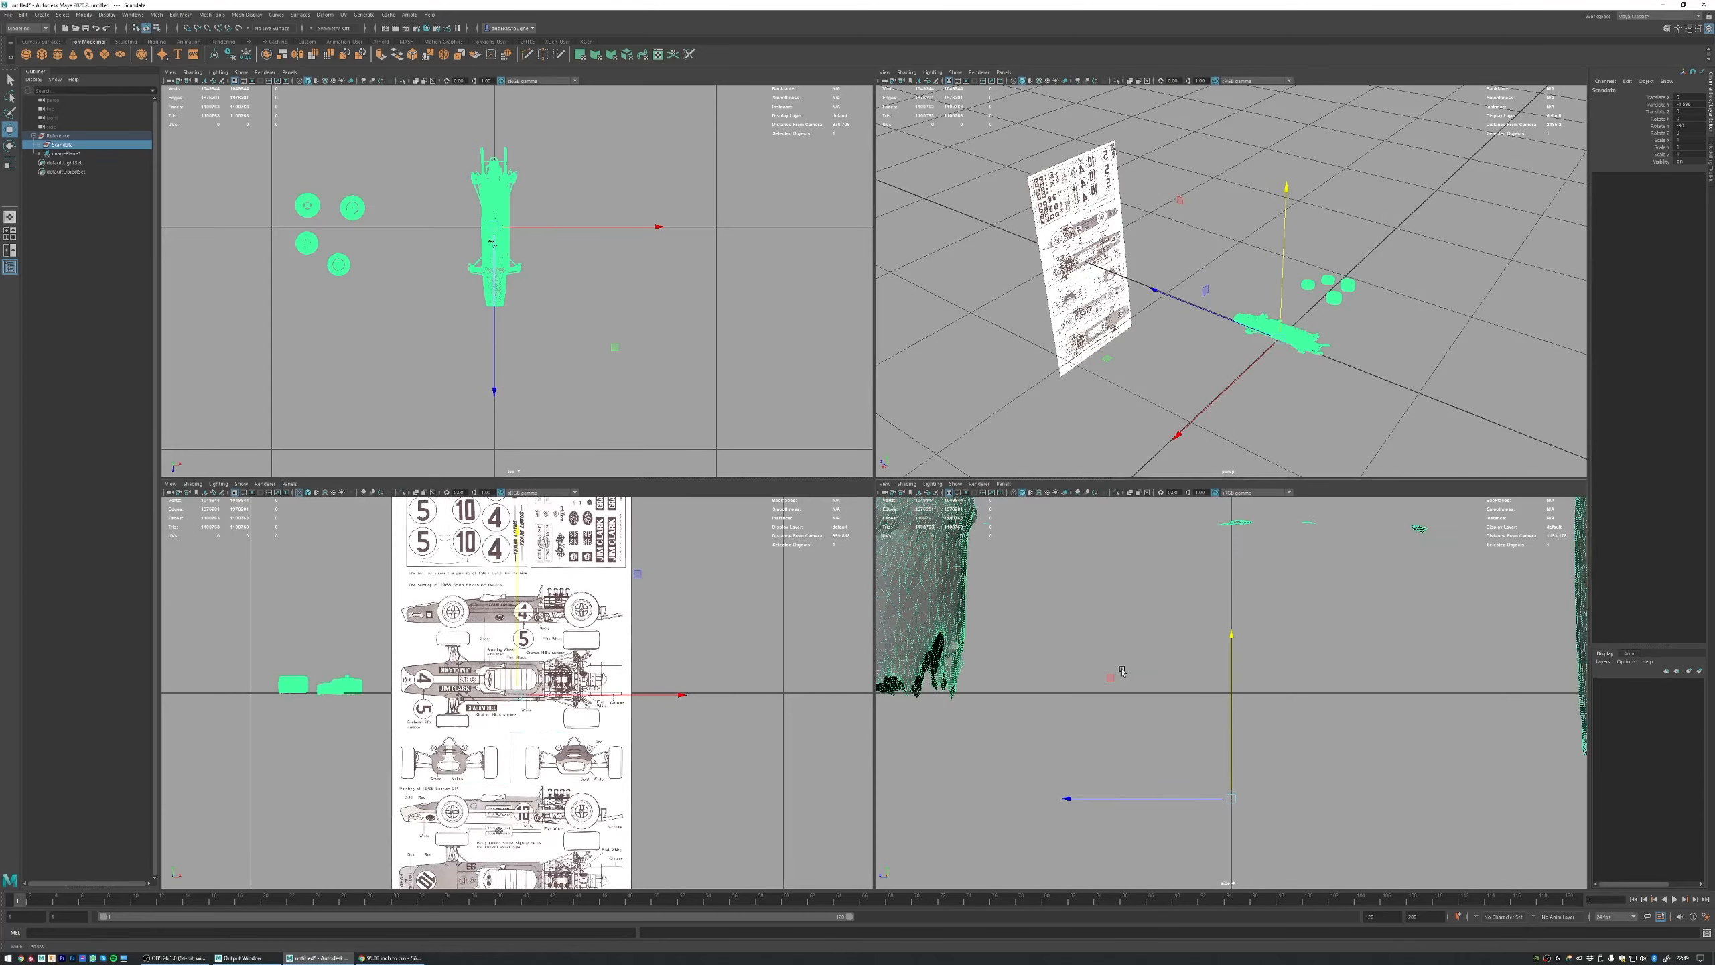
scroll(1200, 681, "down", 2)
scroll(1200, 681, "down", 6)
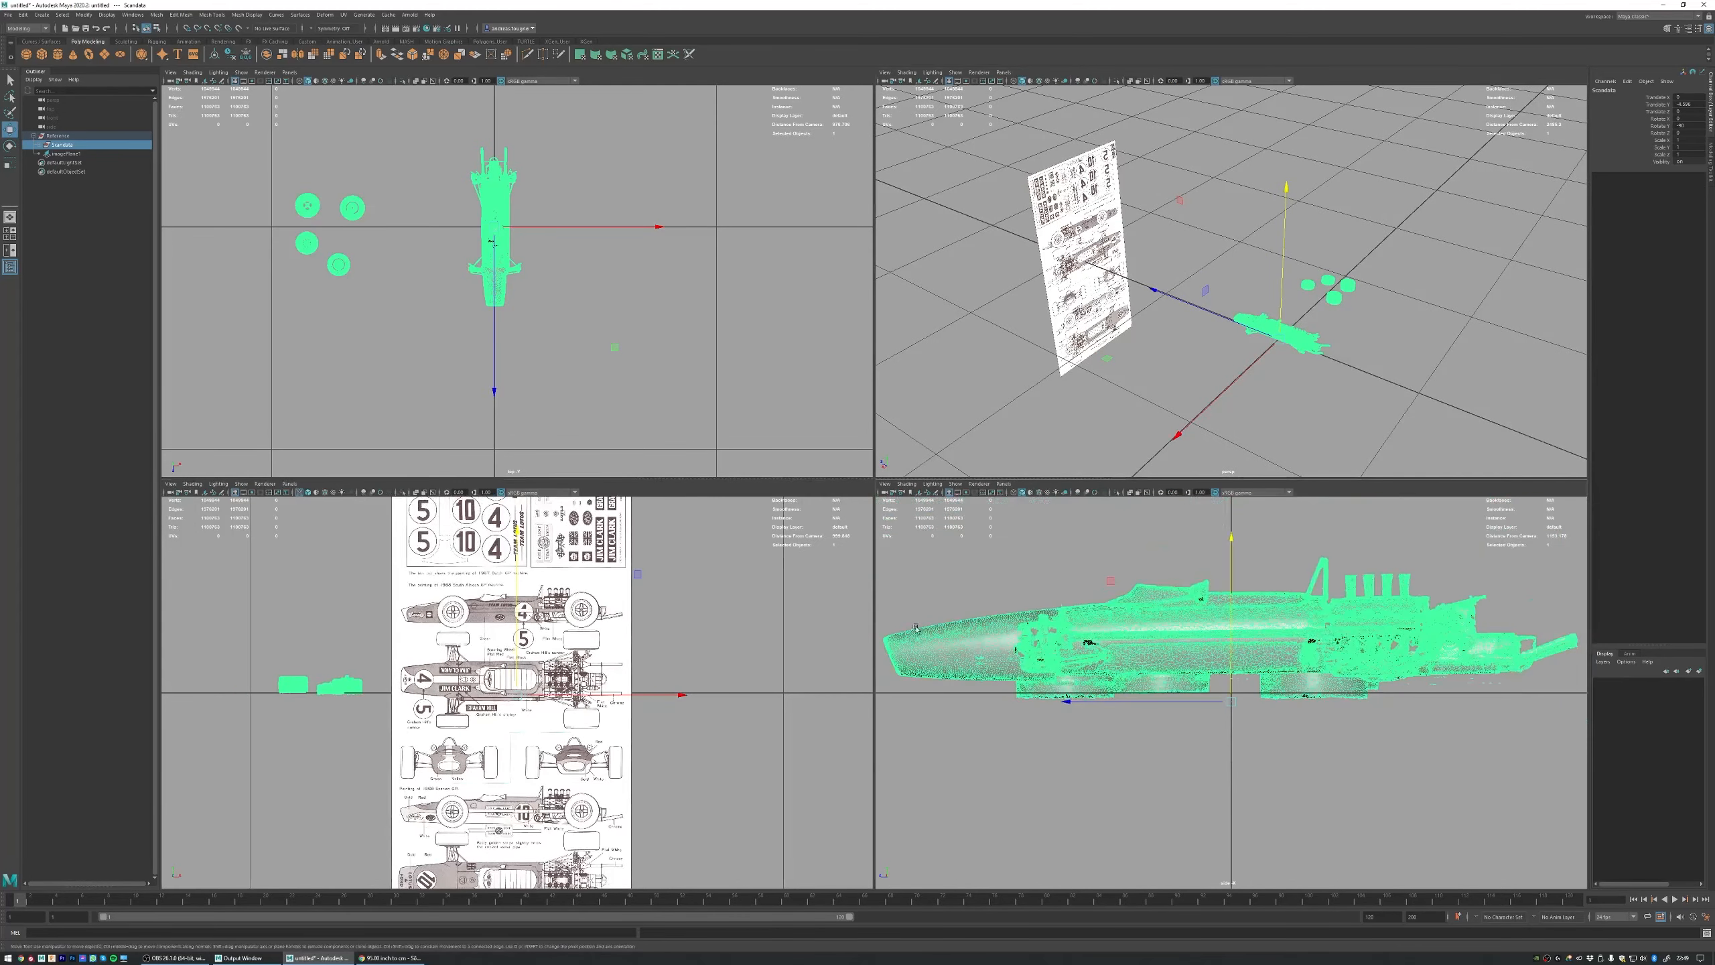
scroll(1134, 639, "up", 4)
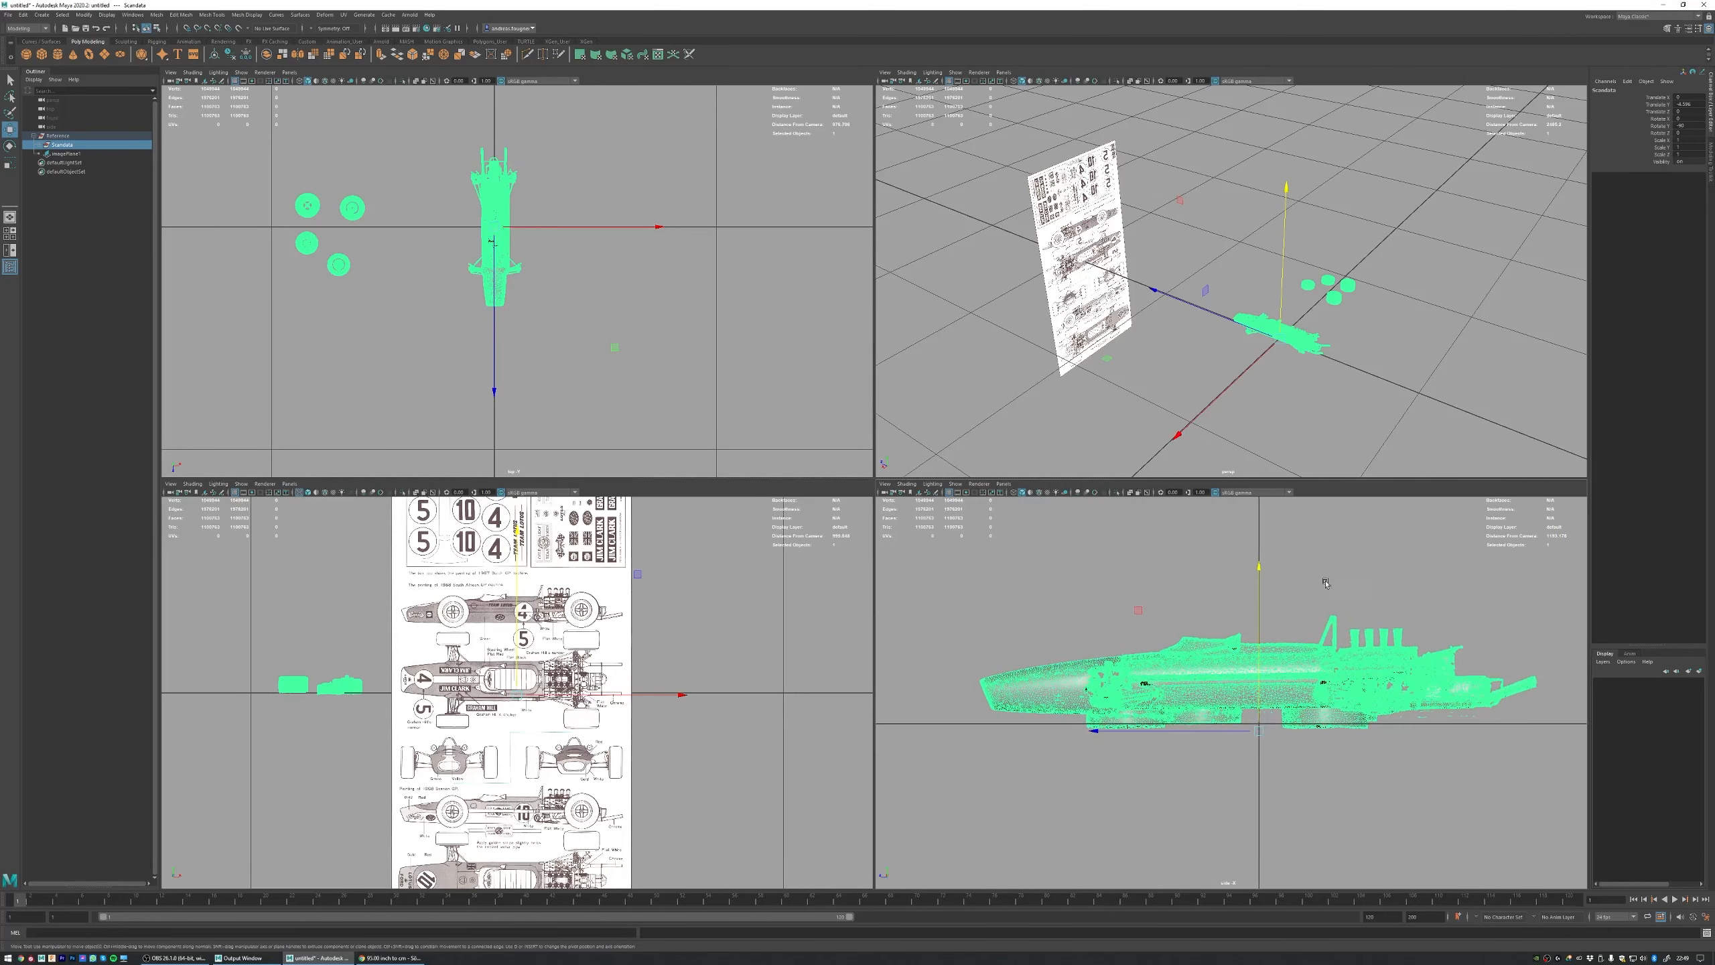
Step: Rotate the image plane 90 degrees about the vertical axis so it faces the side view
left_click(1352, 235)
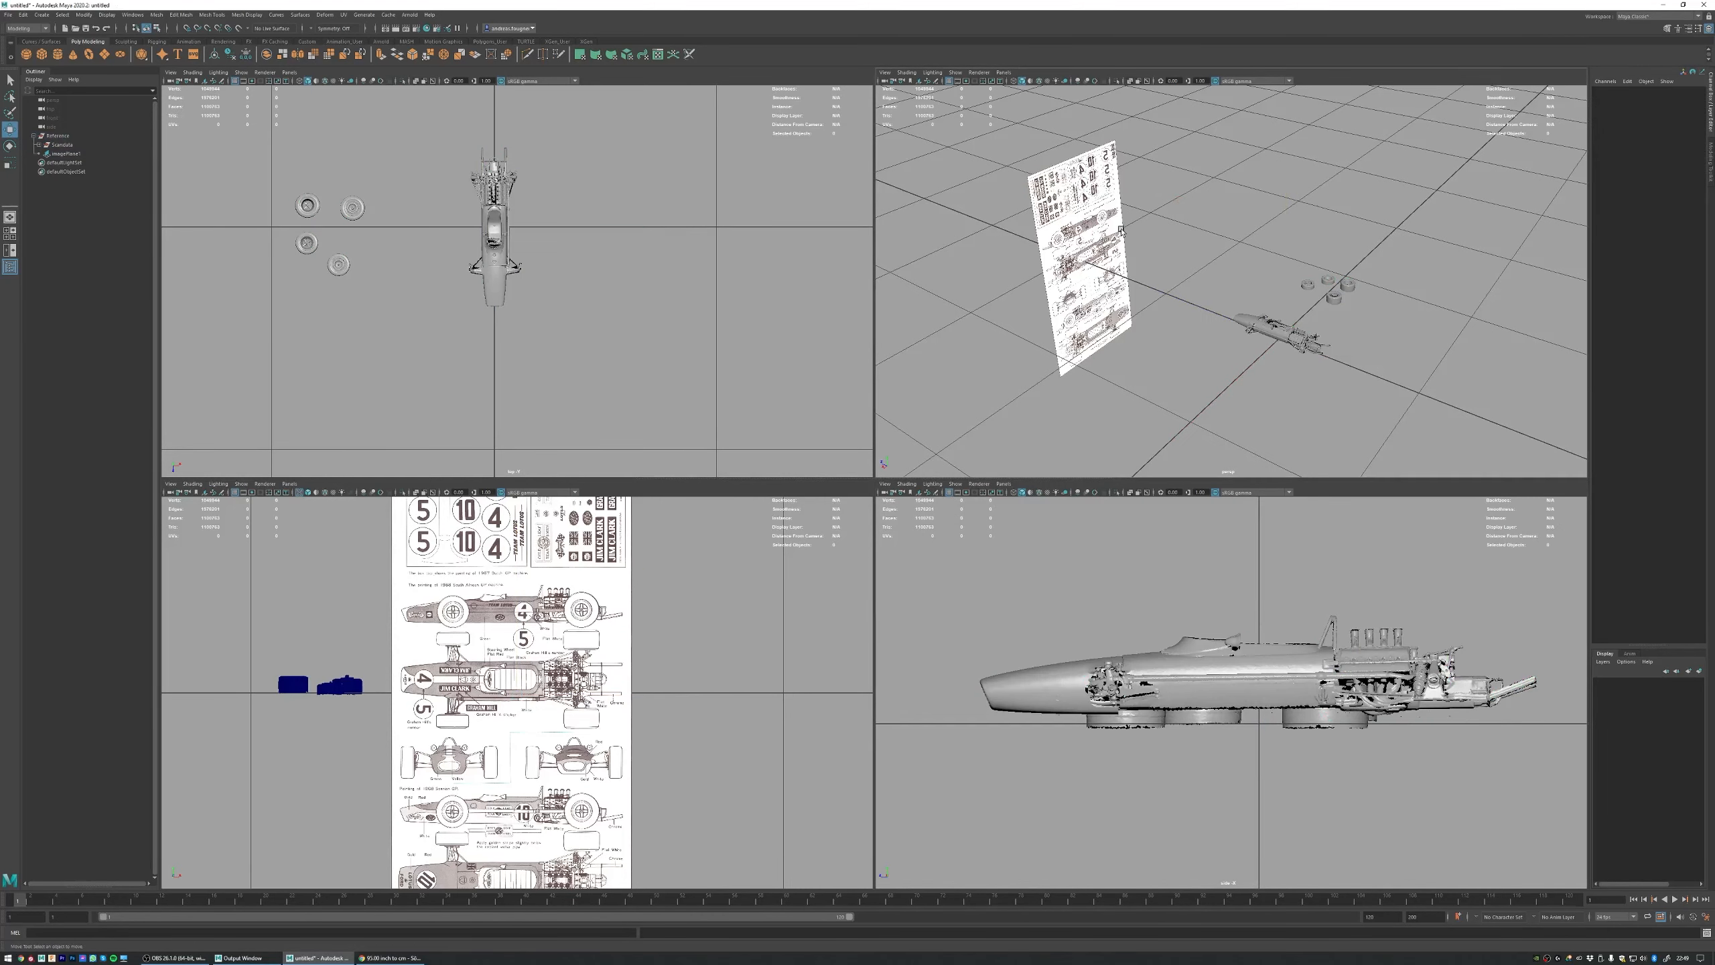
left_click(1114, 224)
key("e")
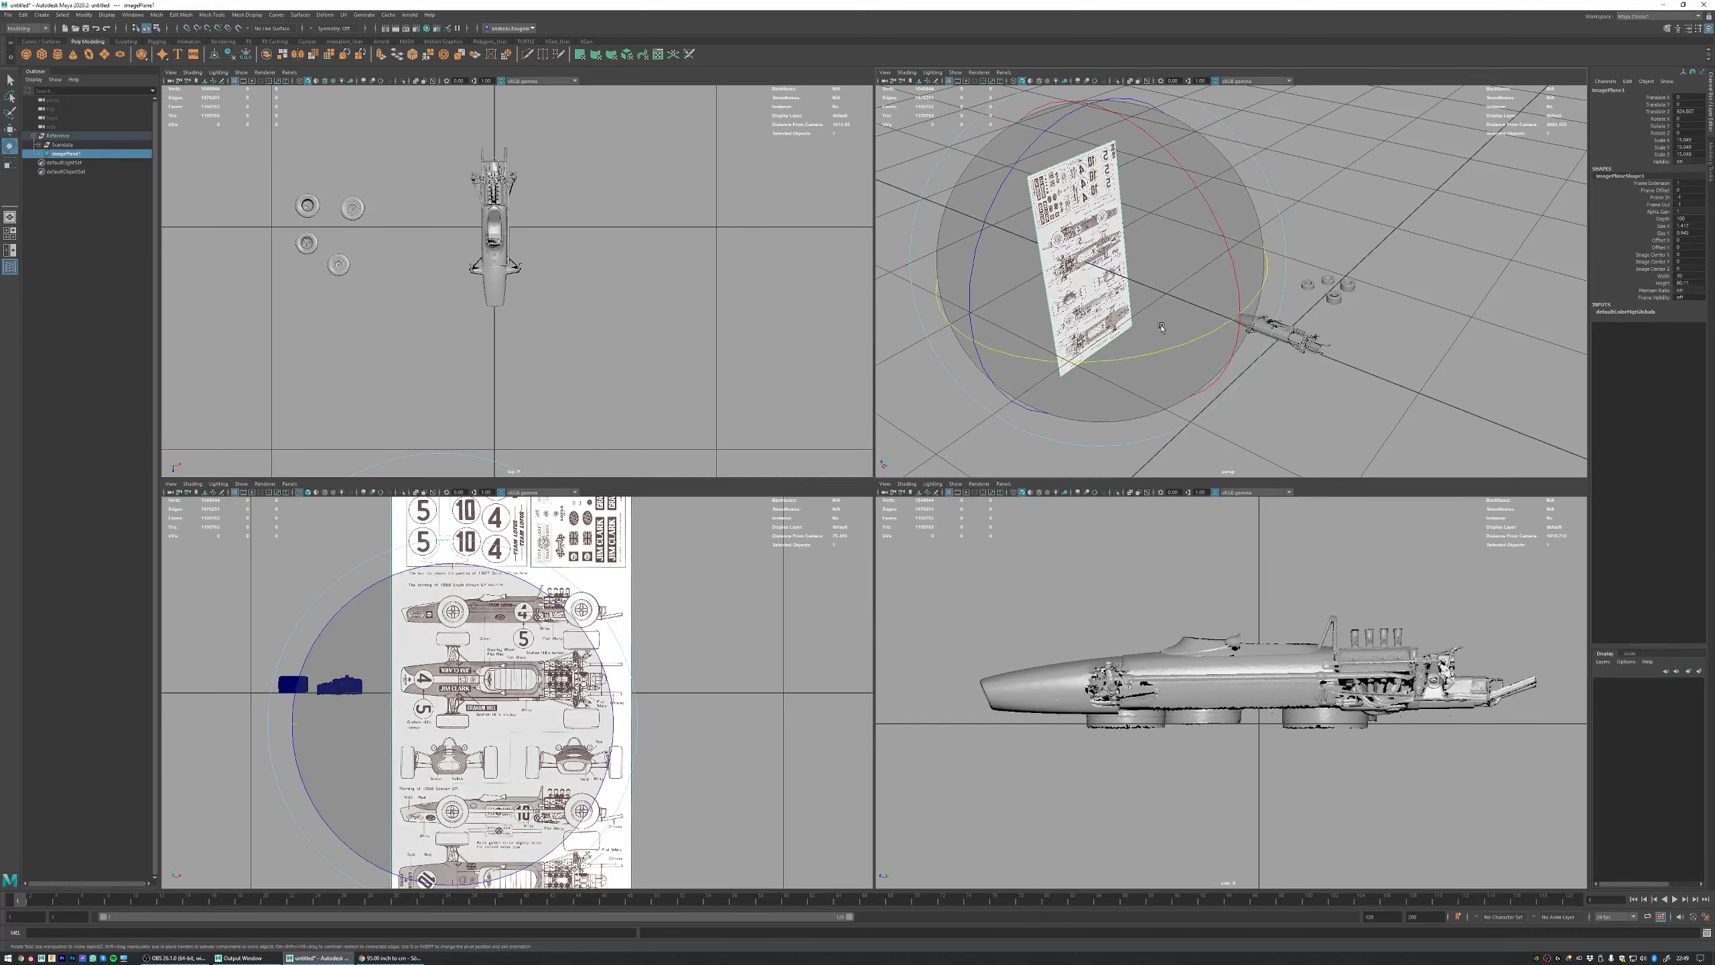
left_click_drag(1182, 345, 1053, 347)
Step: Move the image plane close beside the scanned car and show the side view full size for comparison
key("w")
left_click_drag(1114, 262, 1173, 285, "alt")
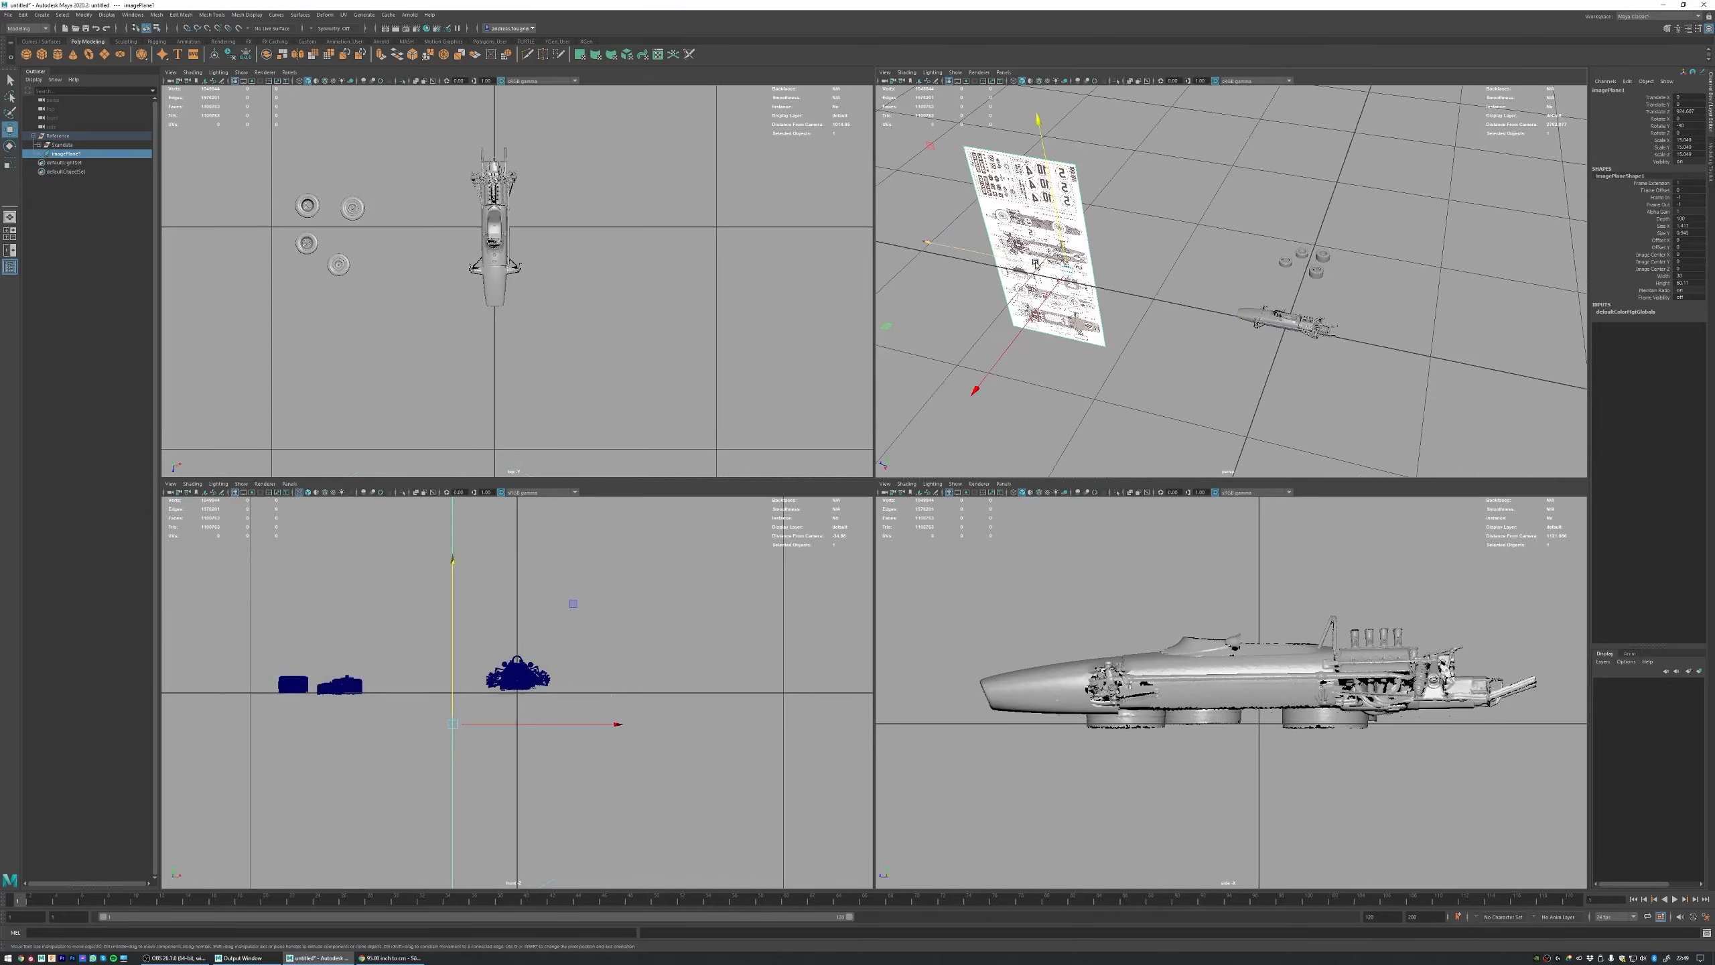
left_click_drag(1036, 266, 1290, 314)
key("space")
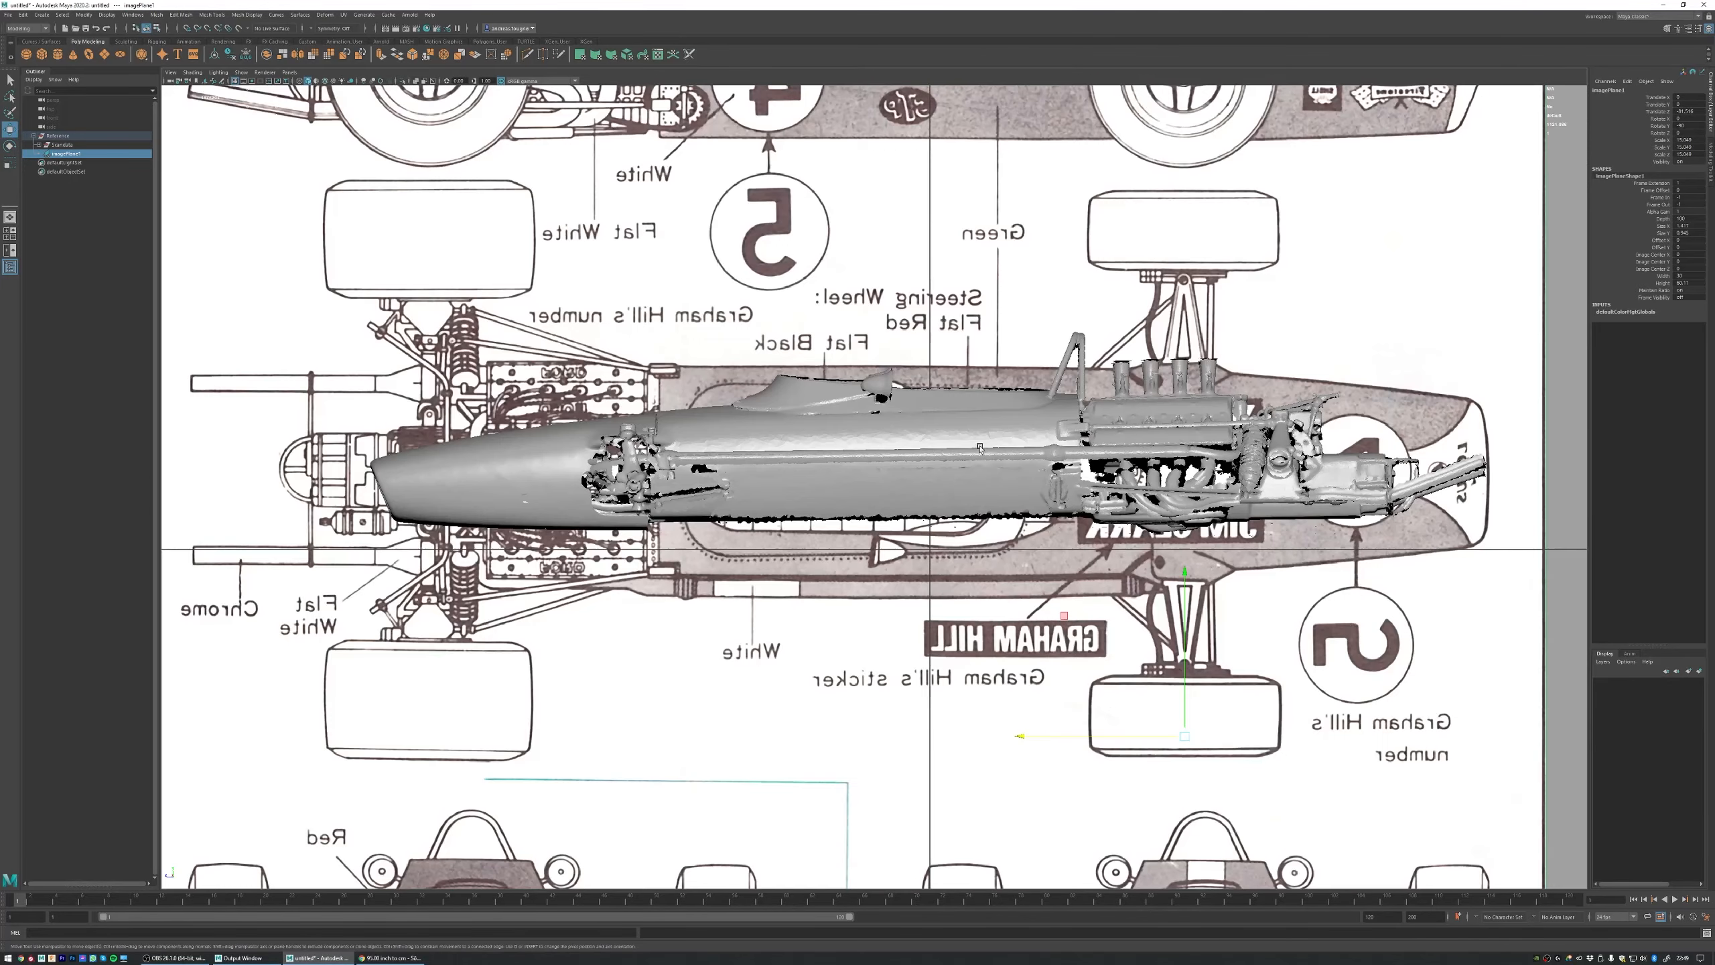
Step: Move the image plane vertically until the blueprint's side-view drawing sits level with the scanned car
right_click_drag(948, 394, 568, 329, "alt")
middle_click_drag(568, 329, 585, 336, "alt")
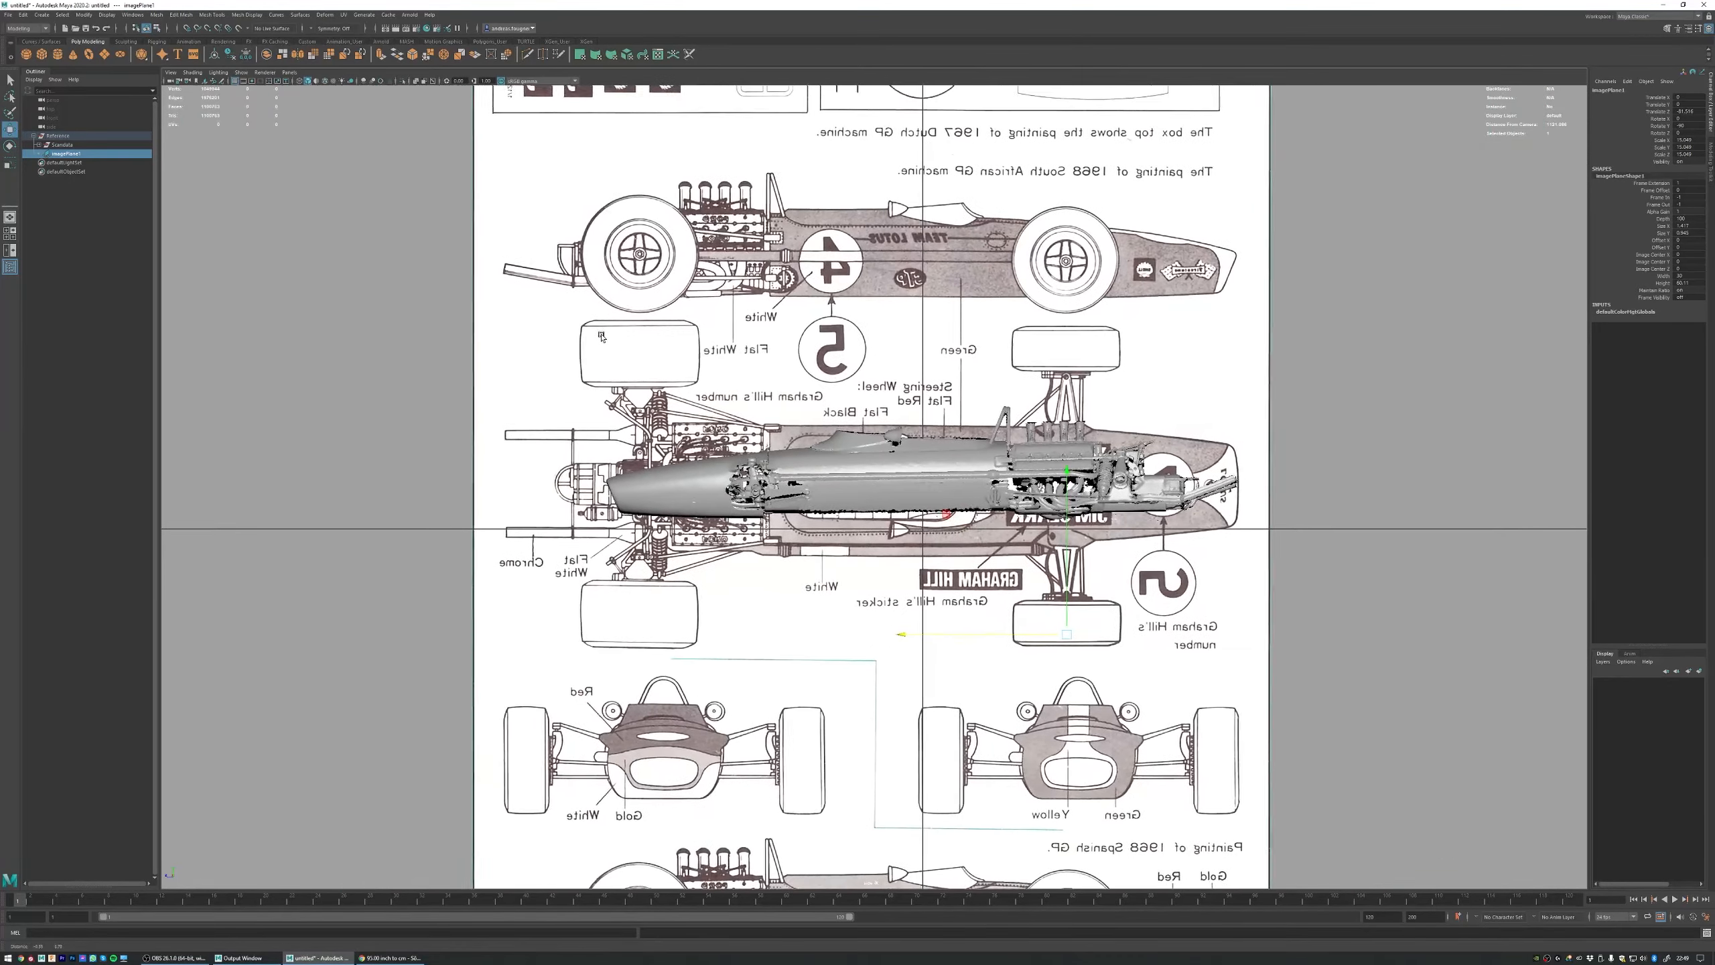
right_click_drag(584, 336, 918, 477, "alt")
left_click_drag(1108, 500, 1108, 788)
right_click_drag(1107, 788, 405, 432, "alt")
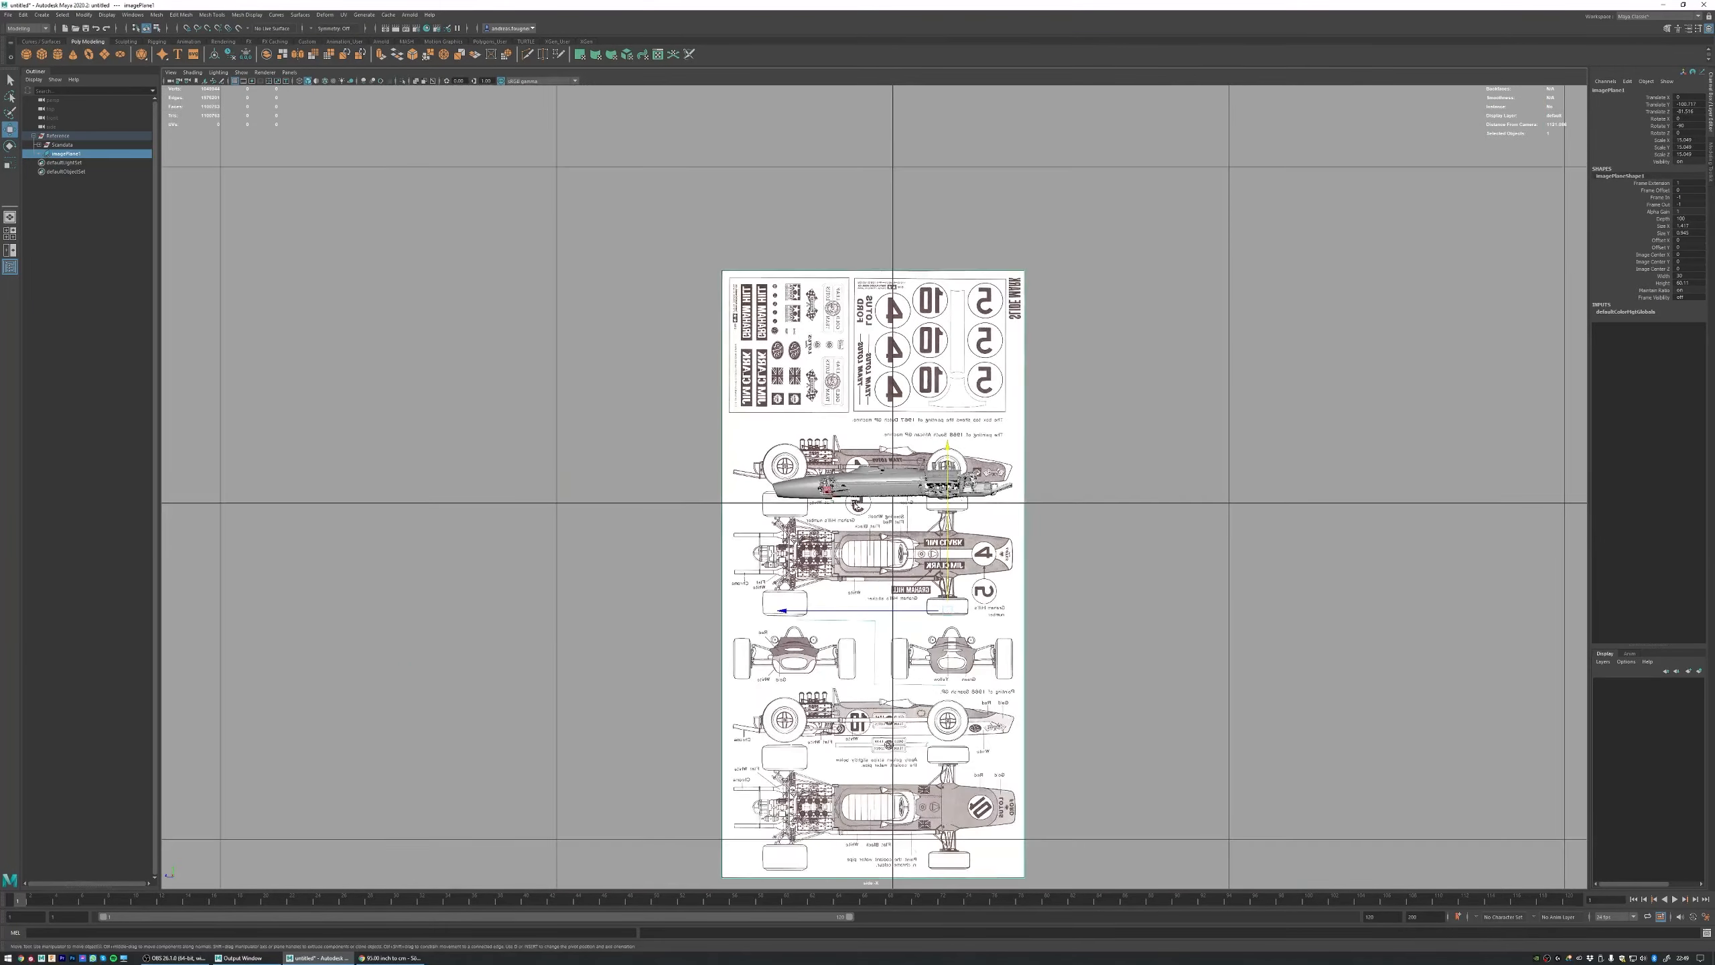
middle_click_drag(835, 497, 835, 356, "alt")
right_click_drag(606, 336, 883, 354, "alt")
middle_click_drag(882, 353, 876, 523, "alt")
right_click_drag(544, 384, 953, 475, "alt")
middle_click_drag(953, 475, 945, 494, "alt")
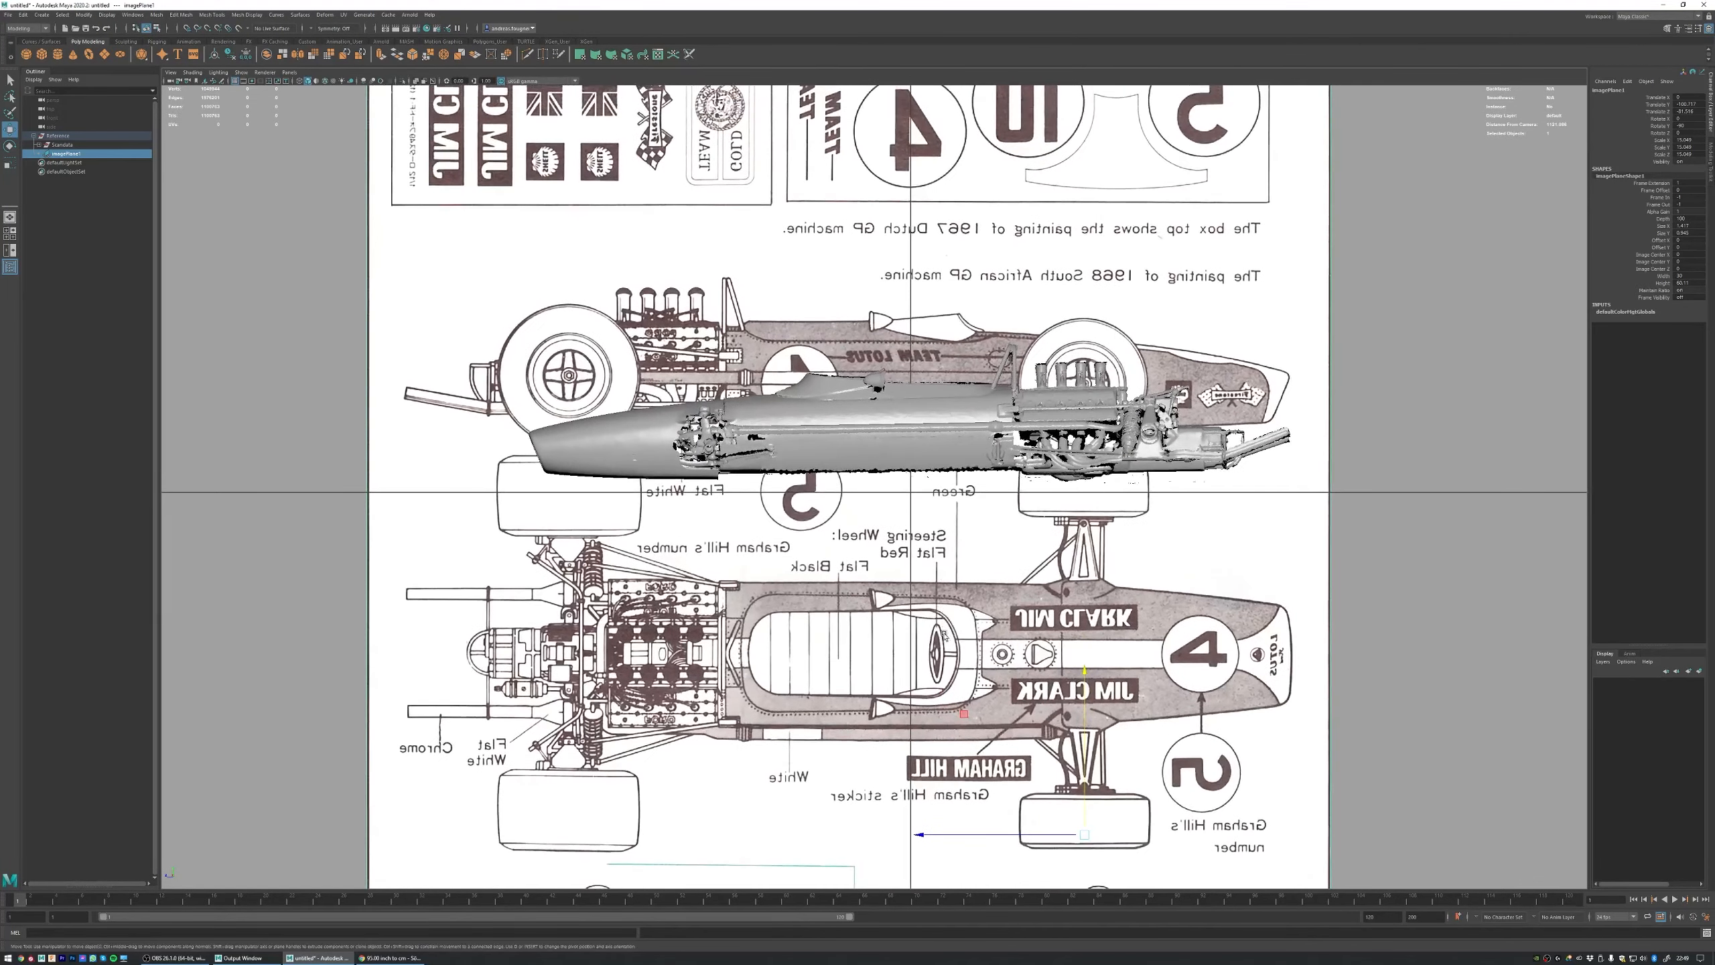
left_click_drag(1084, 672, 1084, 657)
Step: Rotate the image plane 180 degrees about the vertical axis so its drawing faces the same way as the scanned car
key("e")
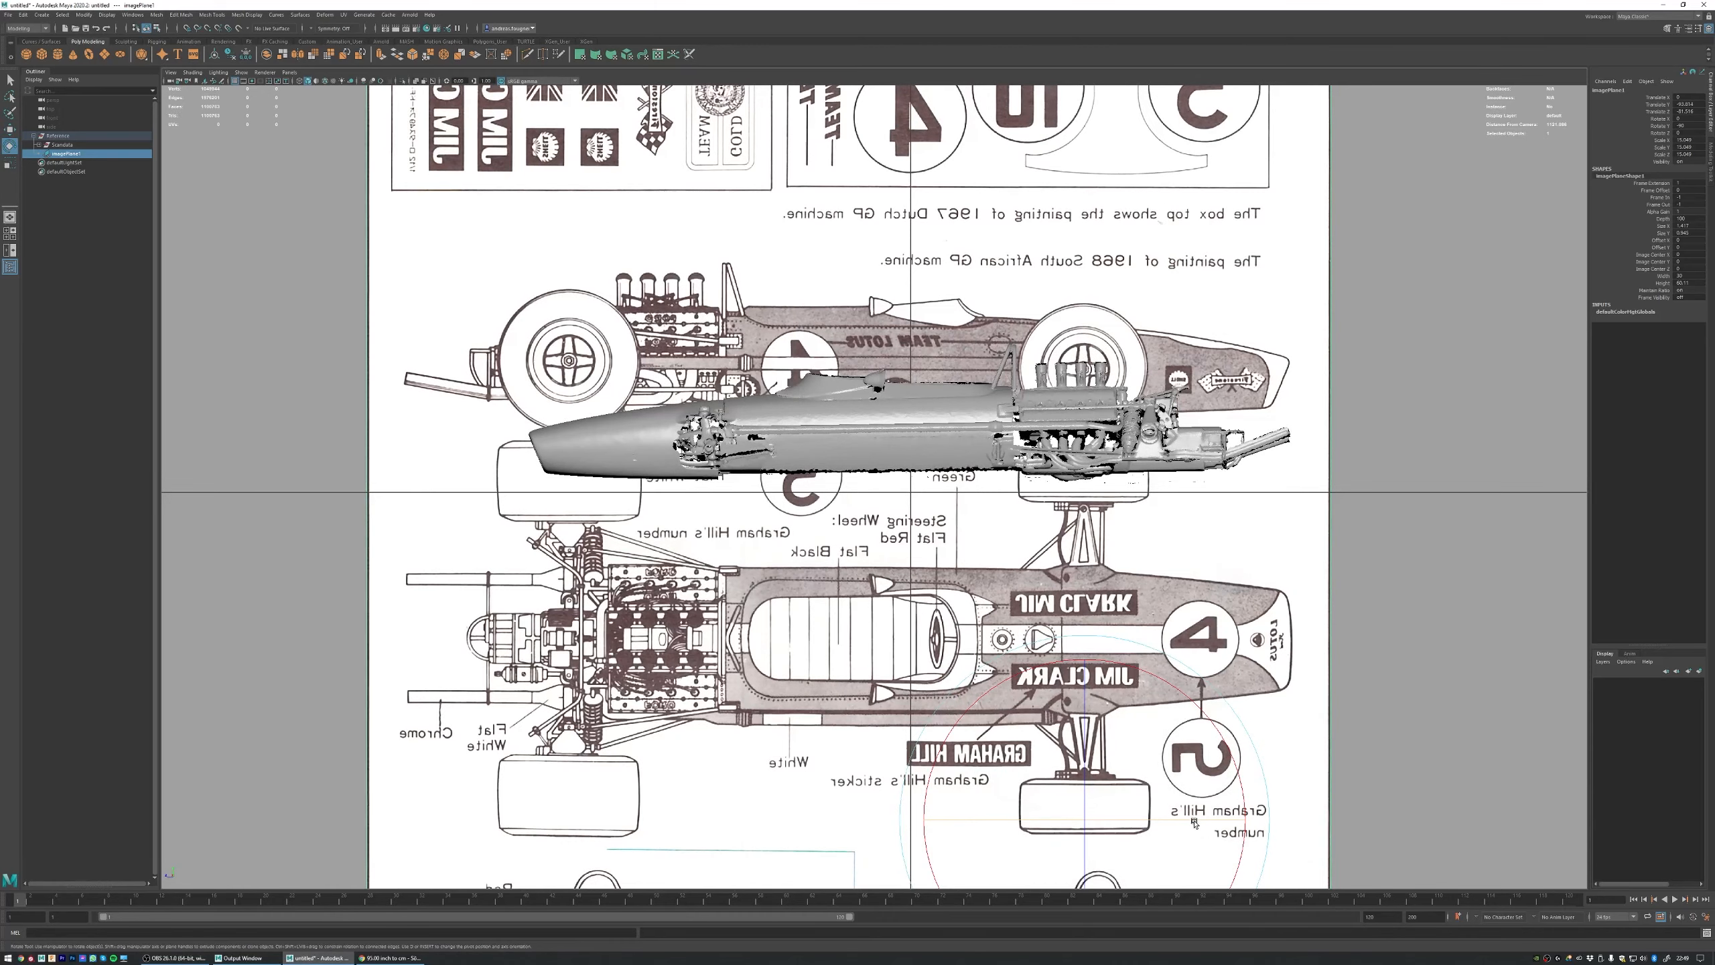
left_click_drag(1202, 819, 1093, 823)
key("w")
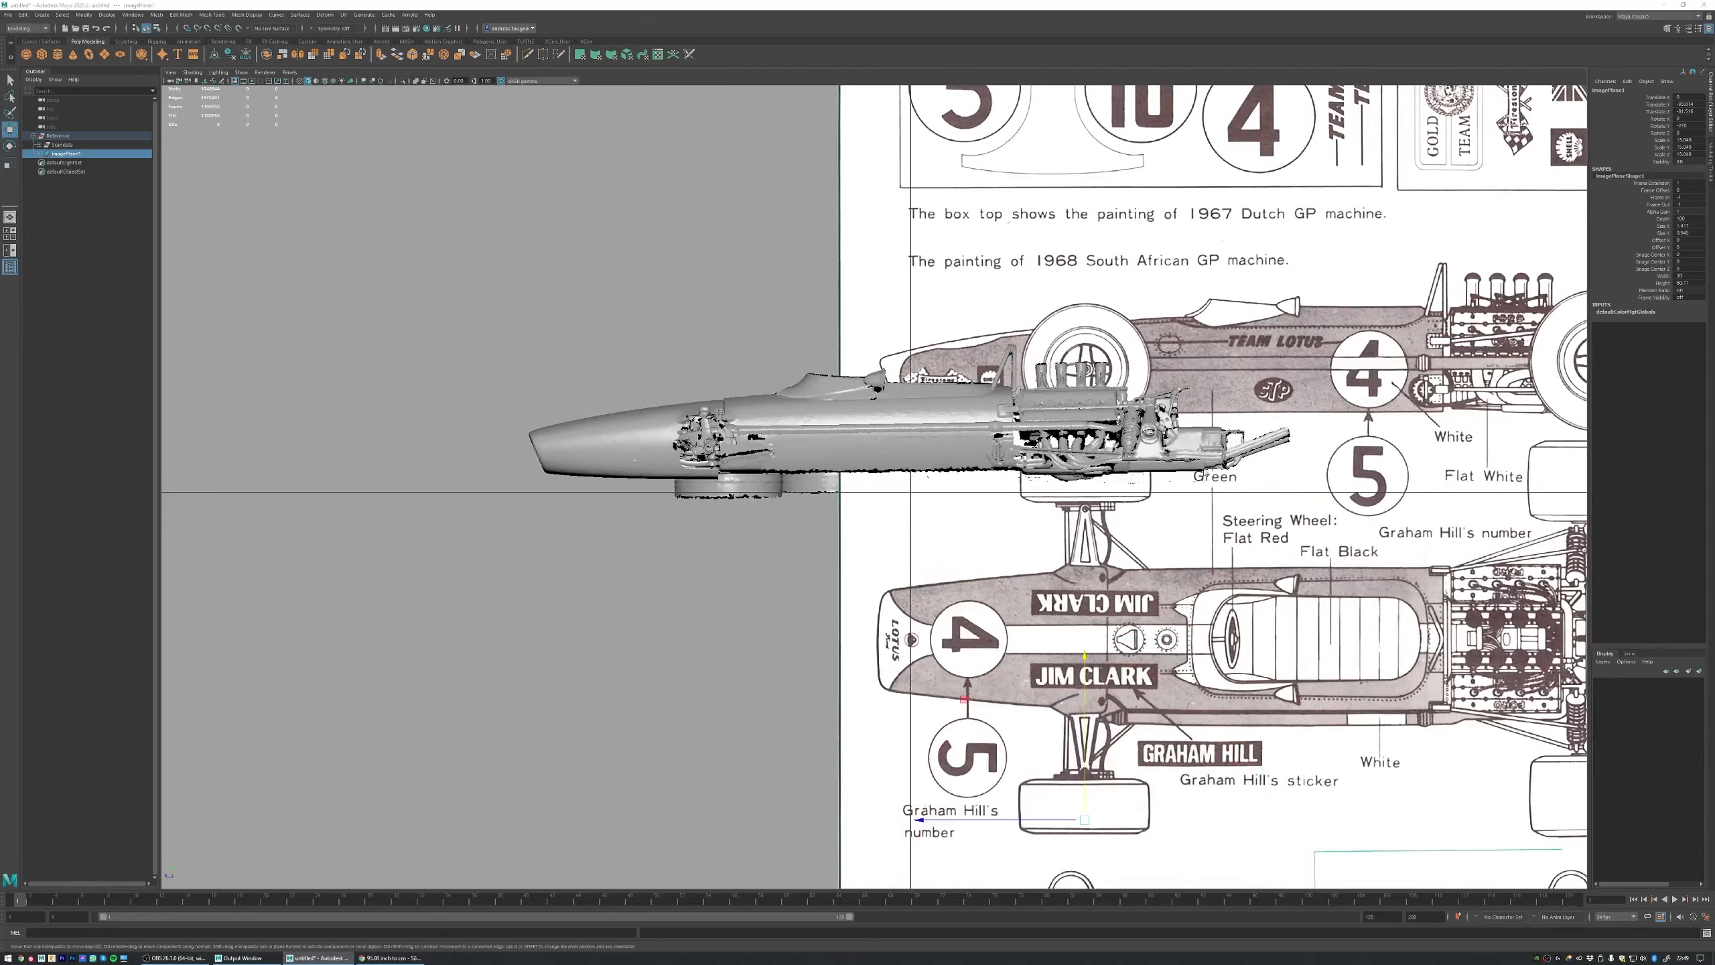
key("space")
Step: Slide the image plane along the Z axis in the side view until the blueprint car lies behind the scanned car
key("space")
scroll(1320, 285, "down", 4)
left_click_drag(1320, 285, 1289, 304, "alt")
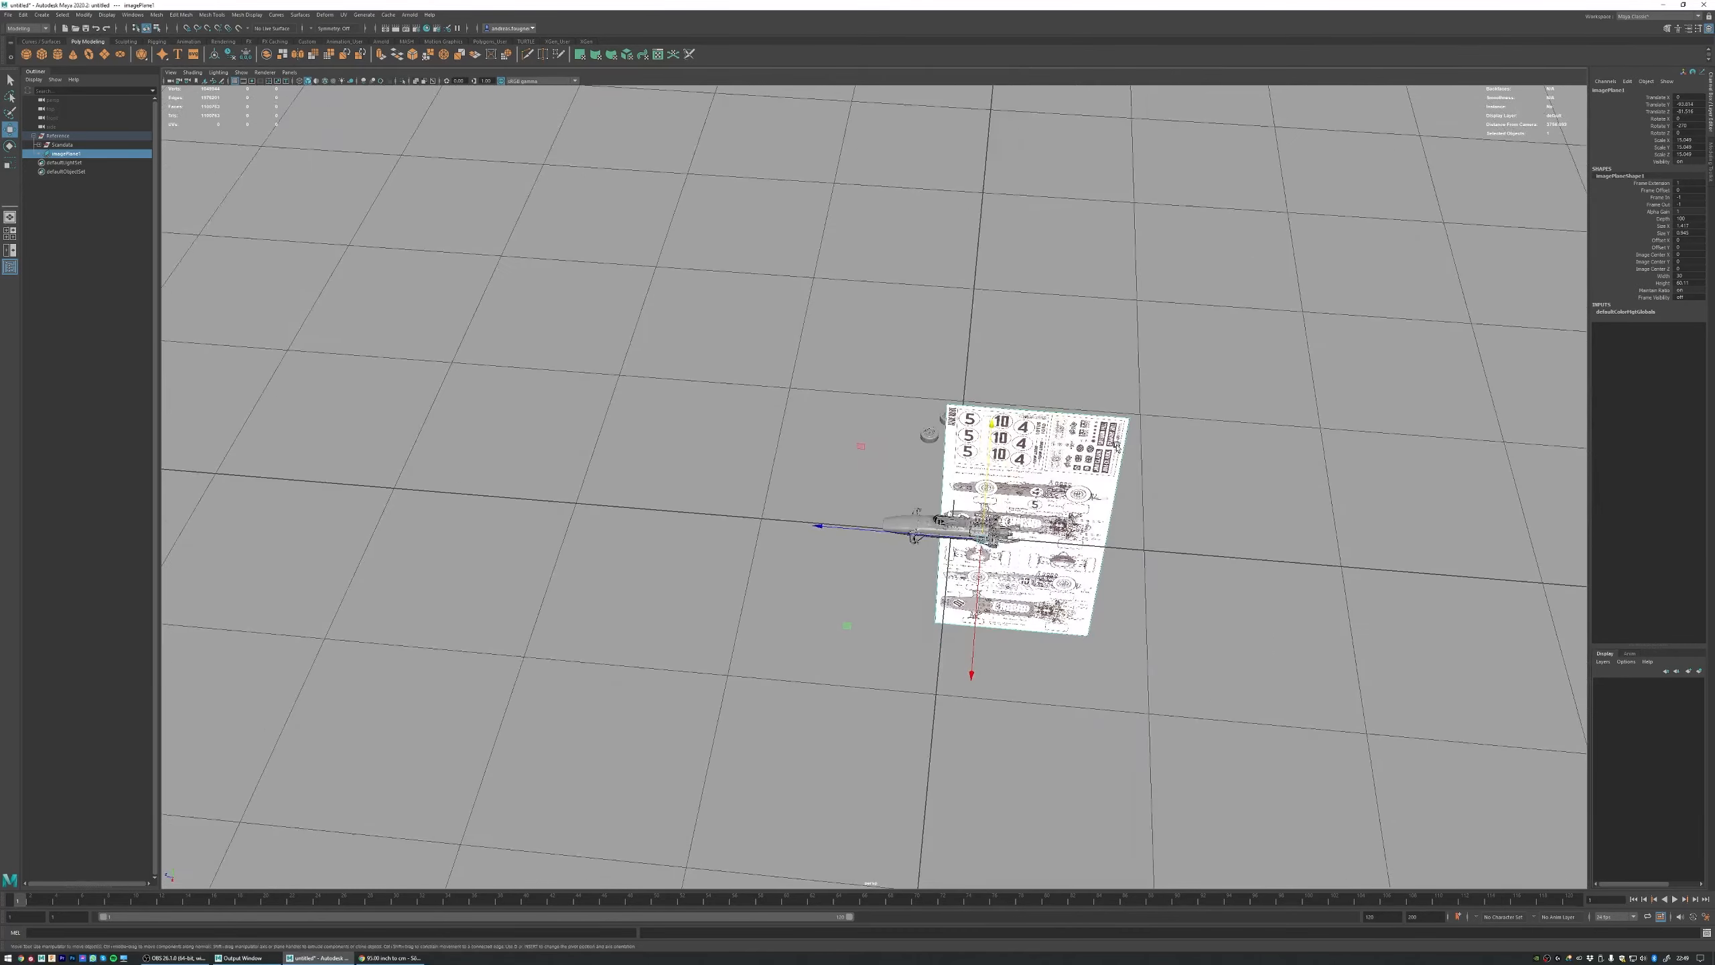
key("space")
key("space")
scroll(1216, 733, "down", 1)
middle_click_drag(1214, 732, 1203, 701, "alt")
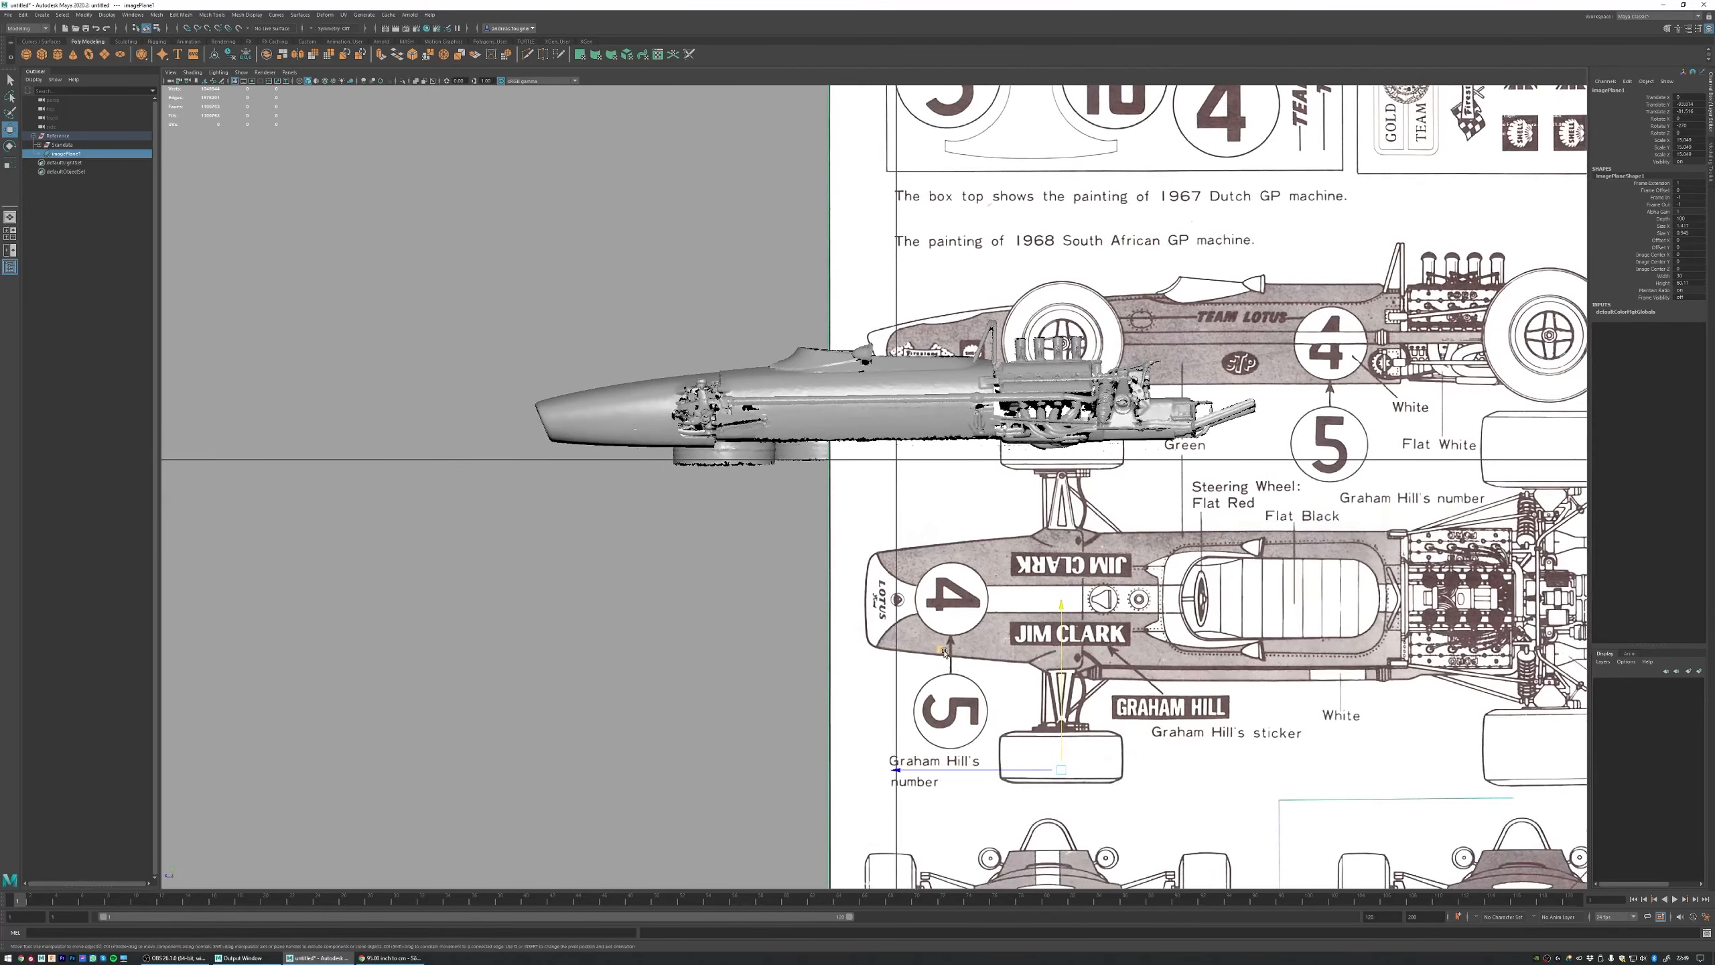
left_click_drag(937, 653, 544, 708)
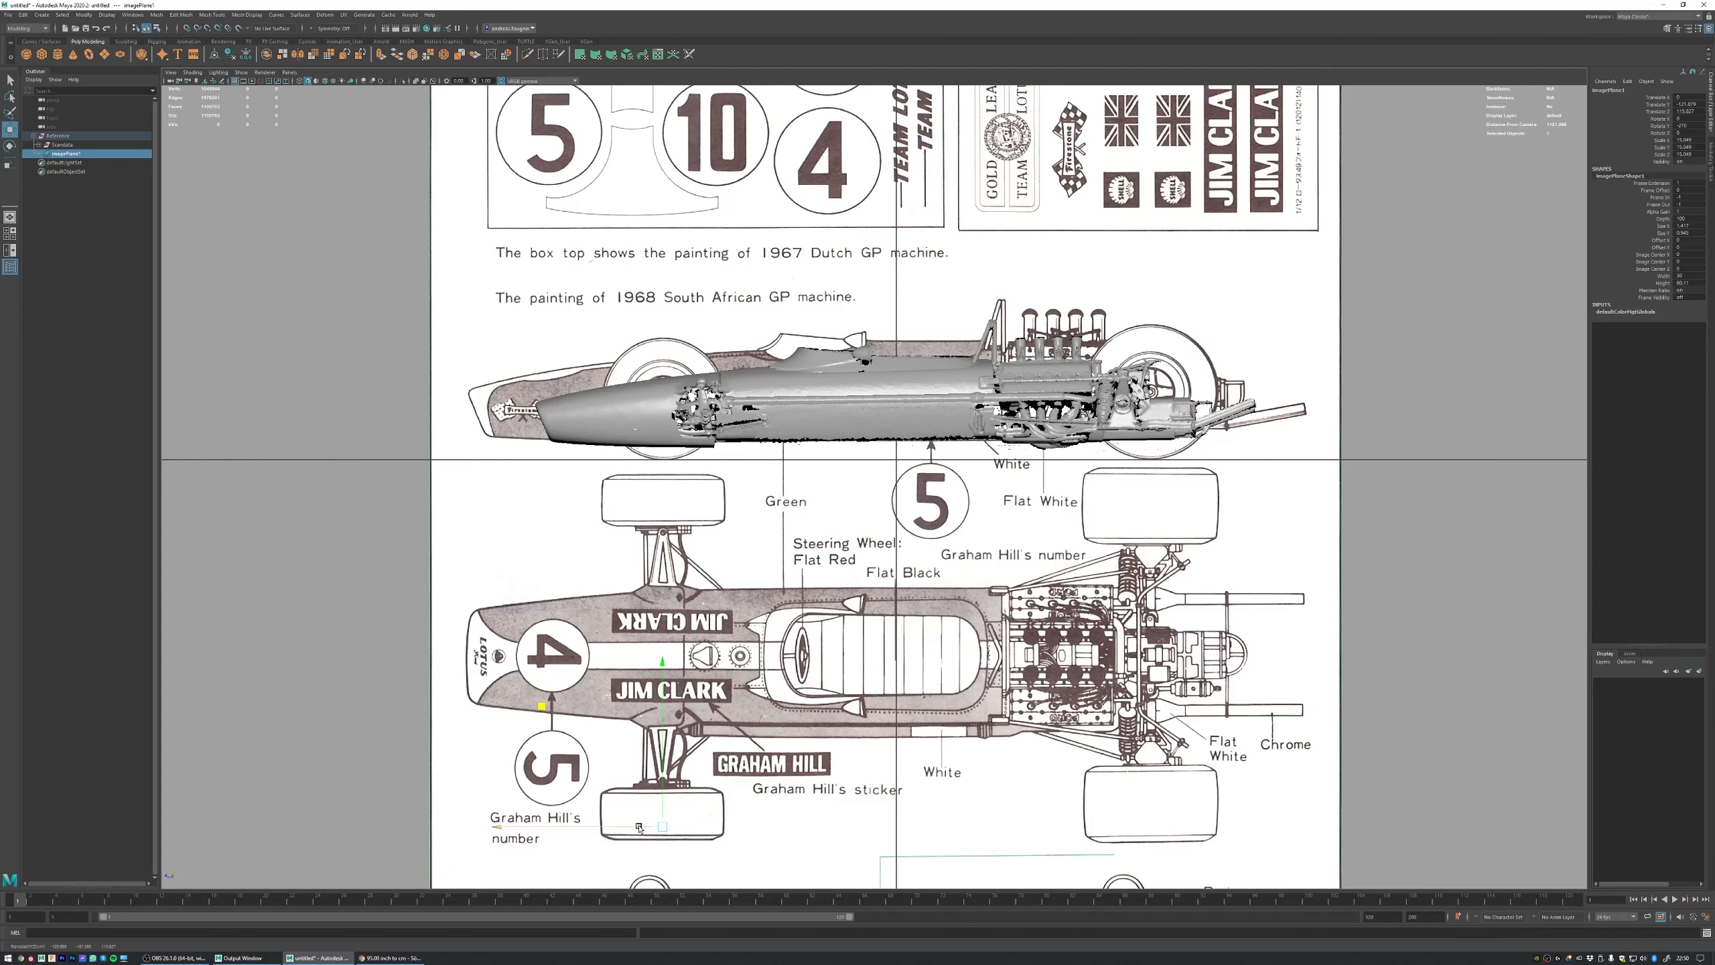
mouse_move(639, 826)
left_mouse_down()
mouse_move(623, 827)
mouse_move(638, 828)
left_mouse_up()
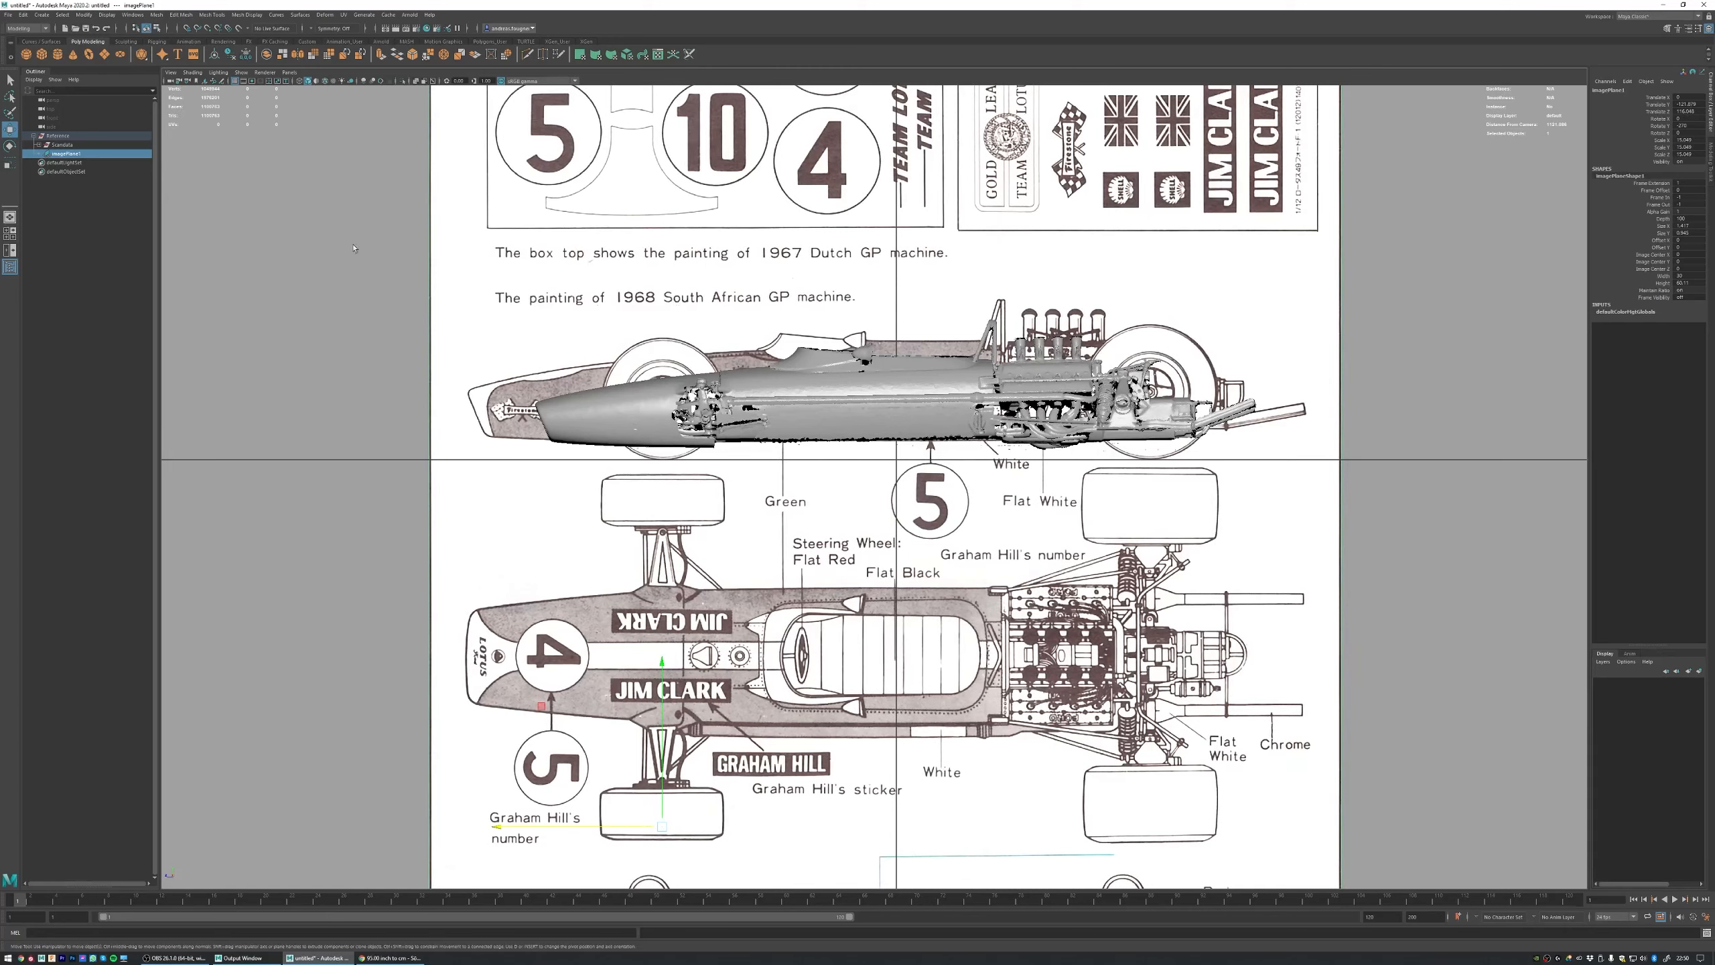
left_click(60, 138)
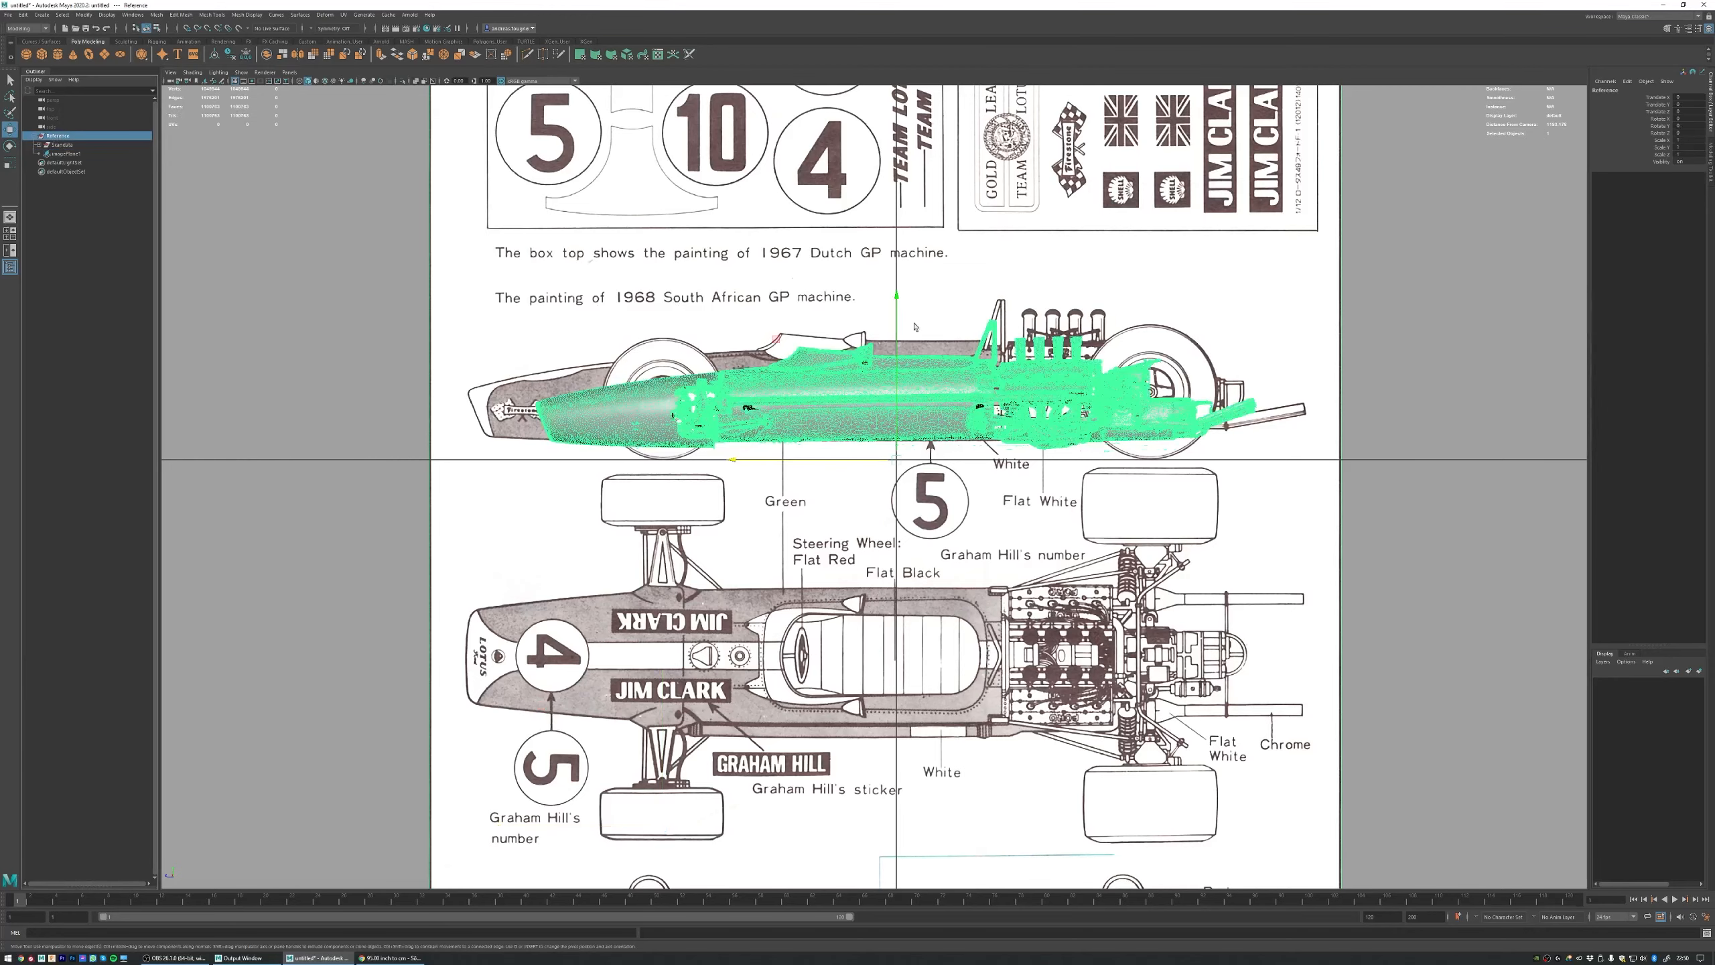
left_click_drag(897, 302, 896, 293)
key("ctrl+z")
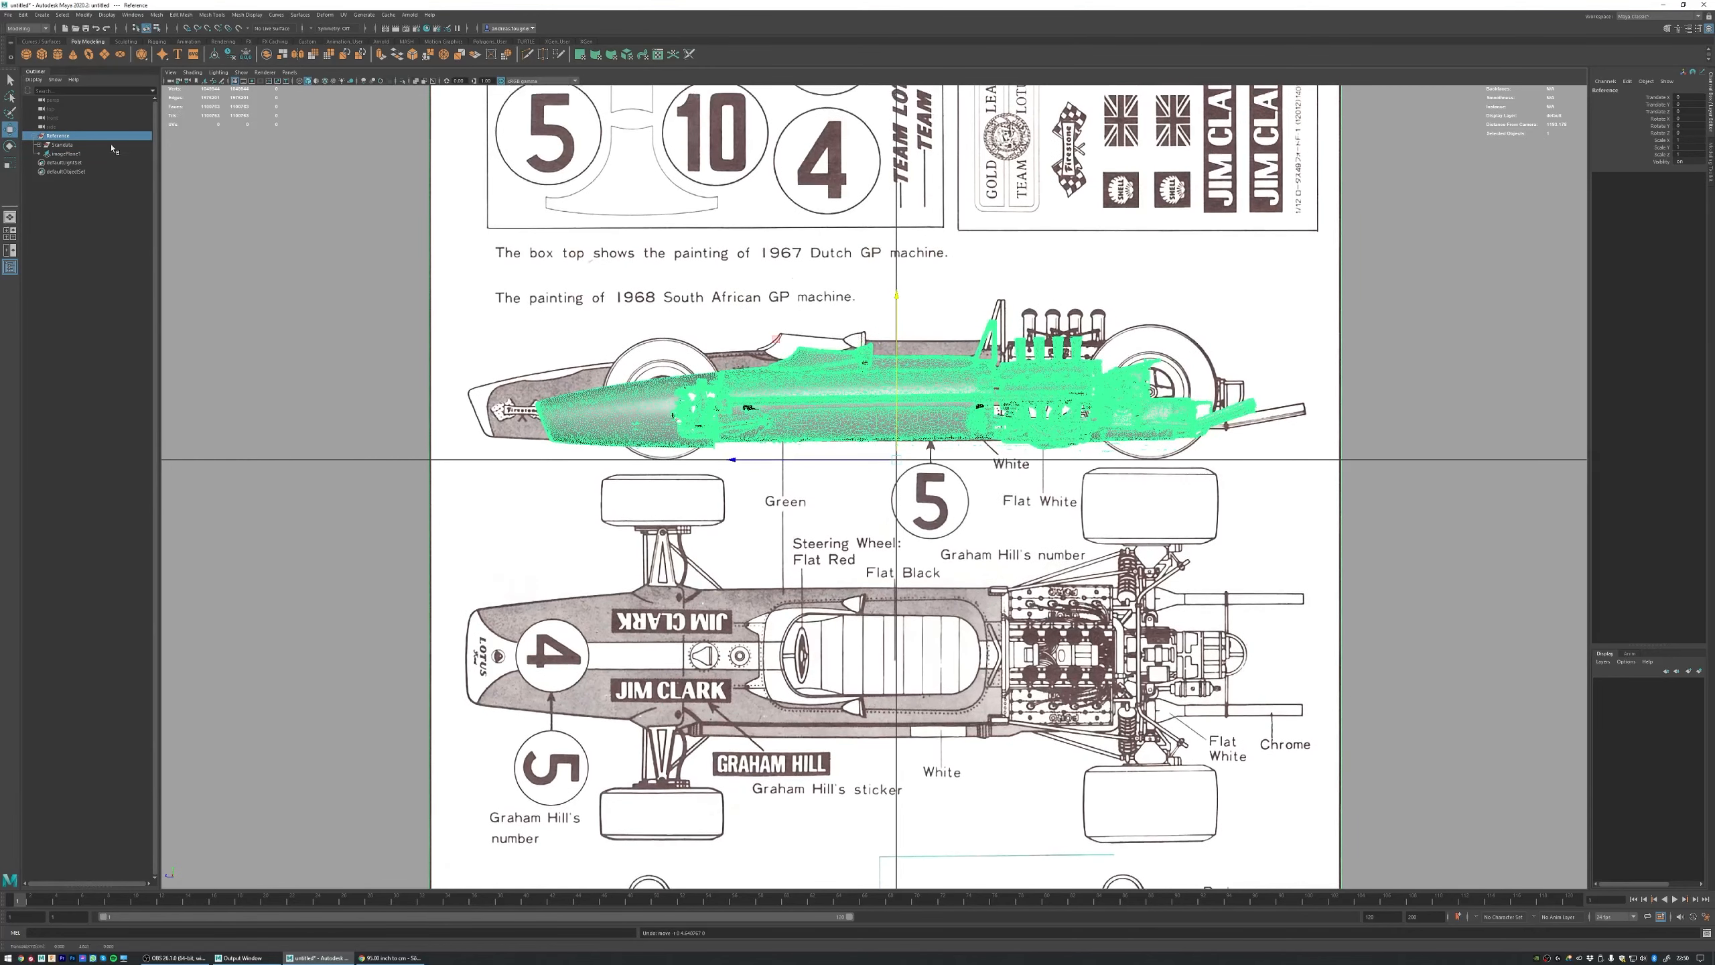
Step: Raise the Scandata group and shift it lengthwise to line up the windscreen peak with the blueprint's side profile
left_click(64, 145)
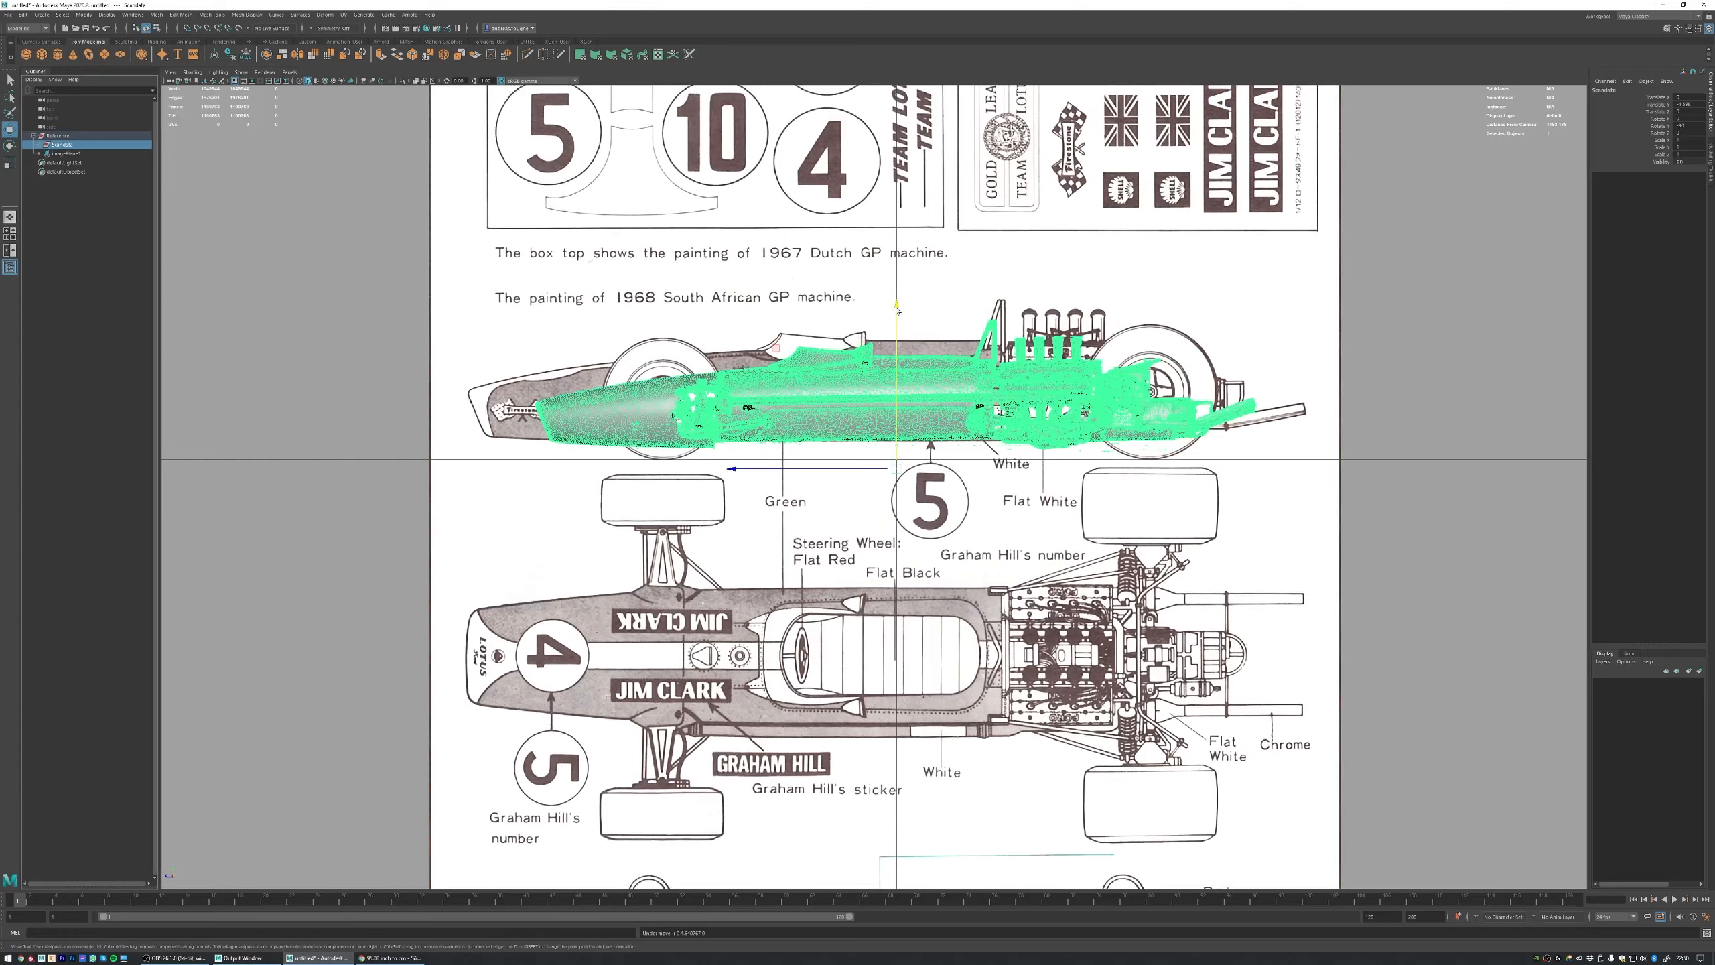
left_click_drag(896, 310, 887, 298)
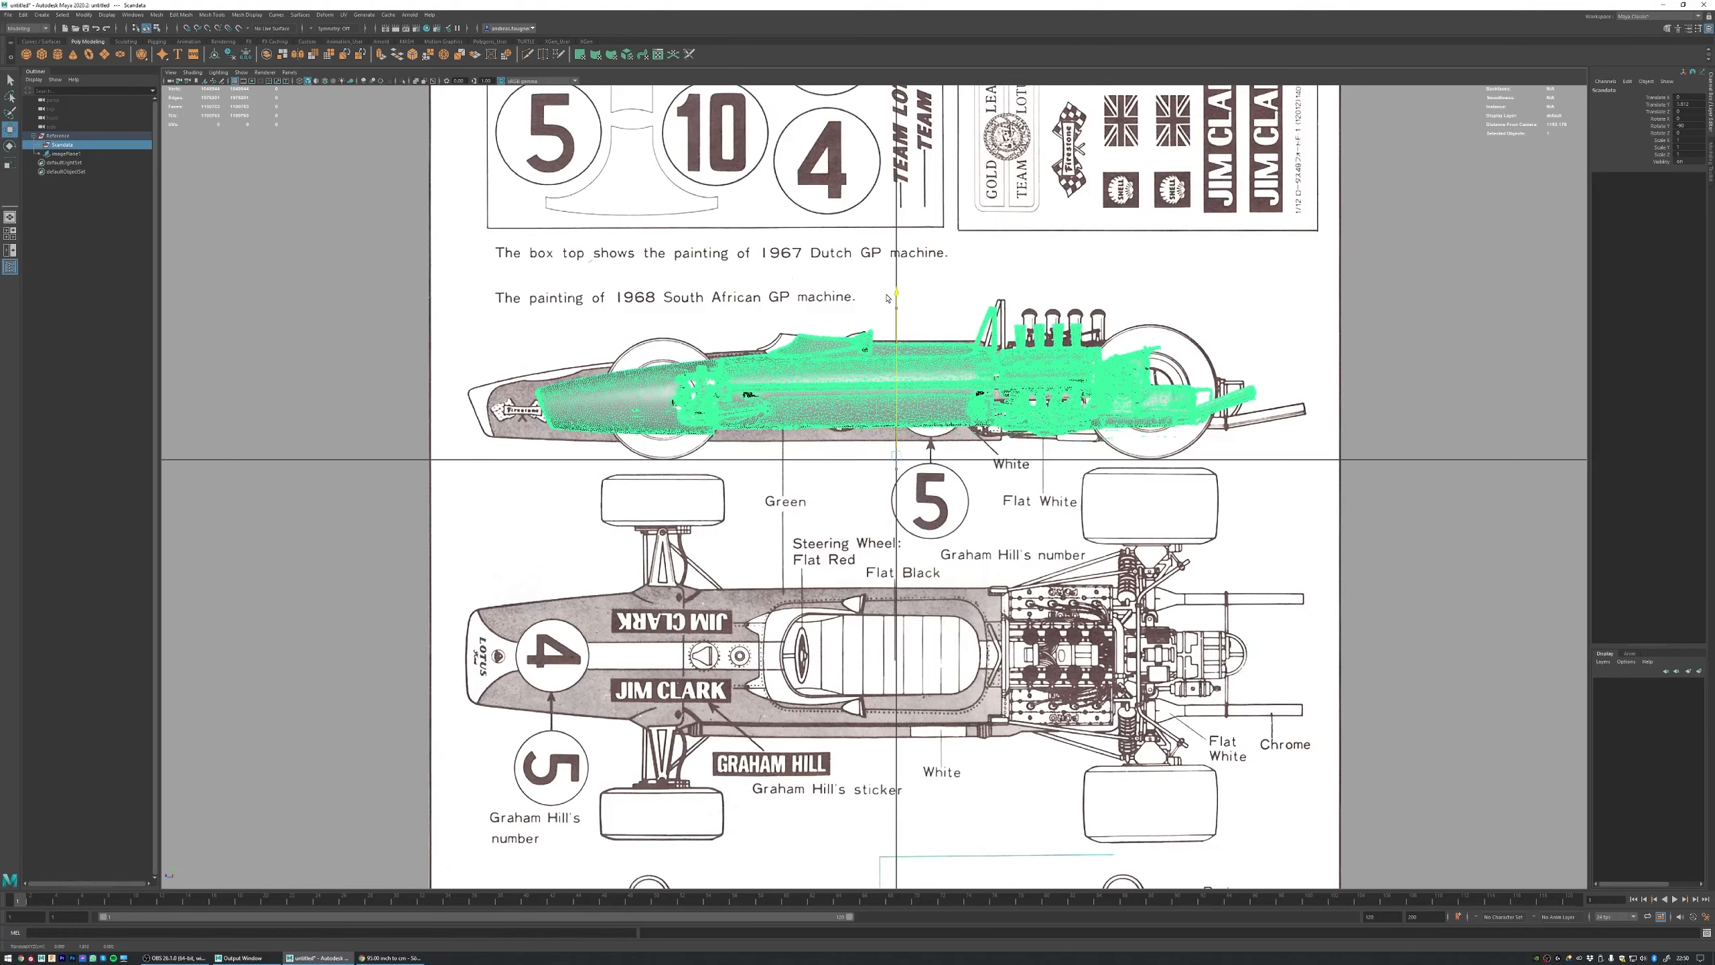
left_click_drag(880, 455, 862, 453)
mouse_move(712, 306)
right_mouse_down("alt")
mouse_move(1015, 452)
mouse_move(972, 432)
right_mouse_up("alt")
middle_click_drag(715, 229, 871, 481, "alt")
right_click_drag(612, 356, 853, 476, "alt")
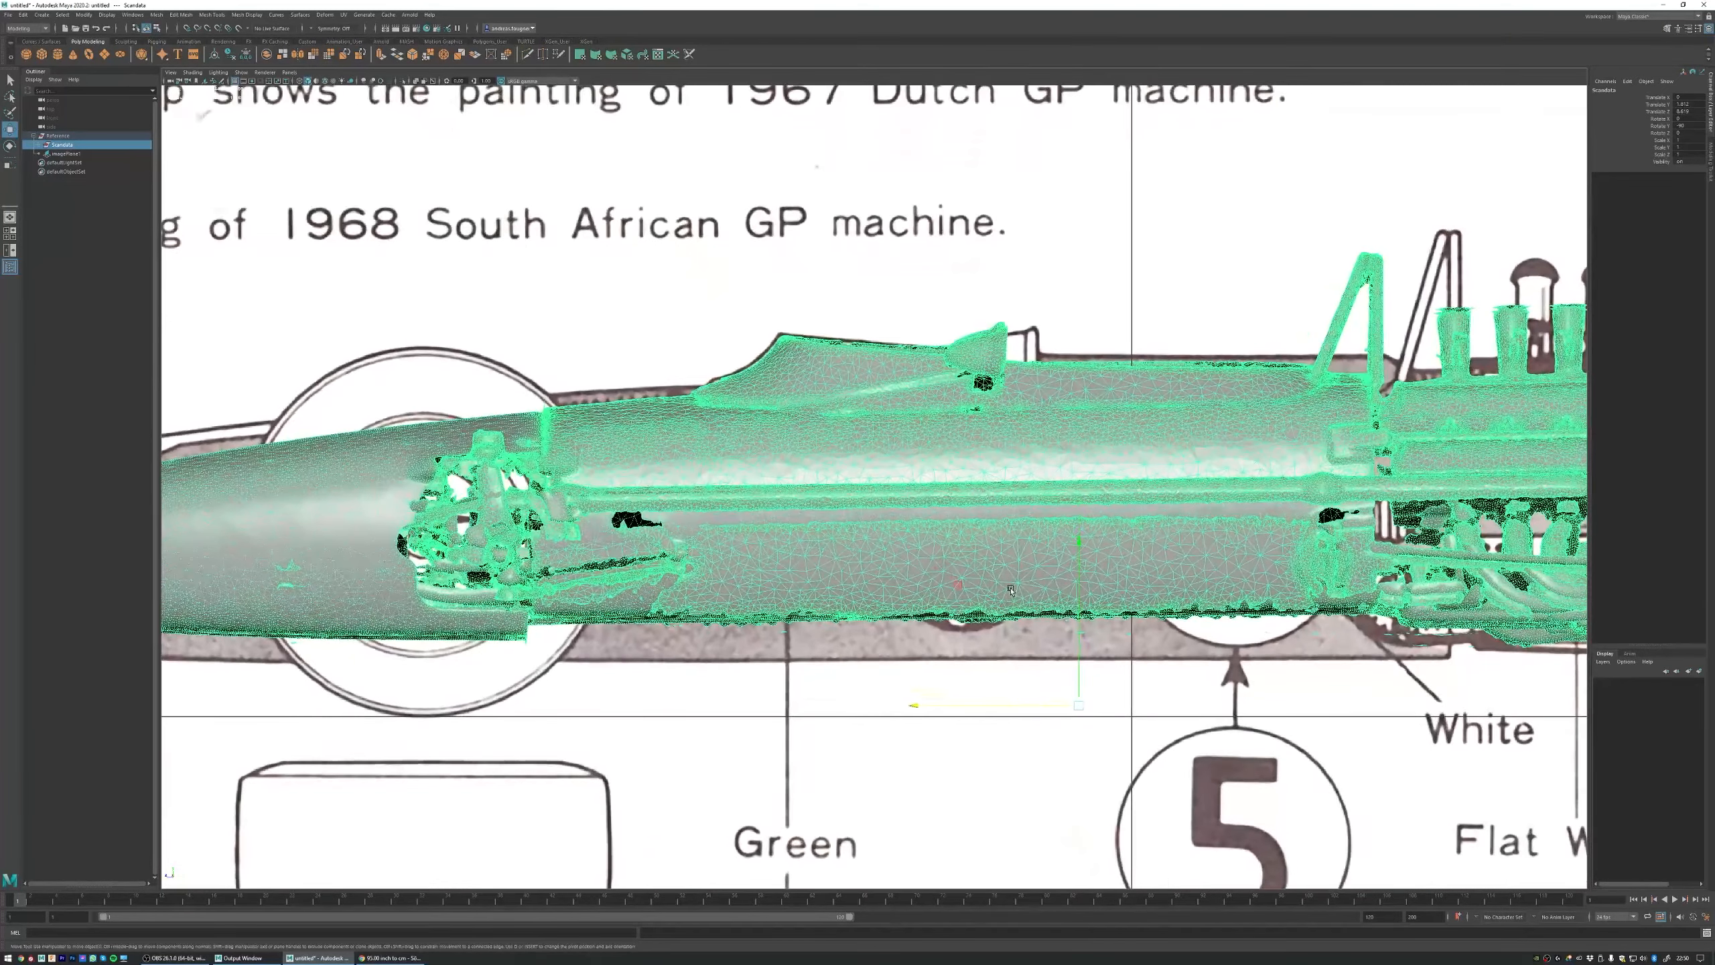
Step: Place the Scandata group's pivot at the windscreen peak and scale the group up uniformly to match the blueprint car's length
key("d")
left_click_drag(918, 545, 658, 211)
key("r")
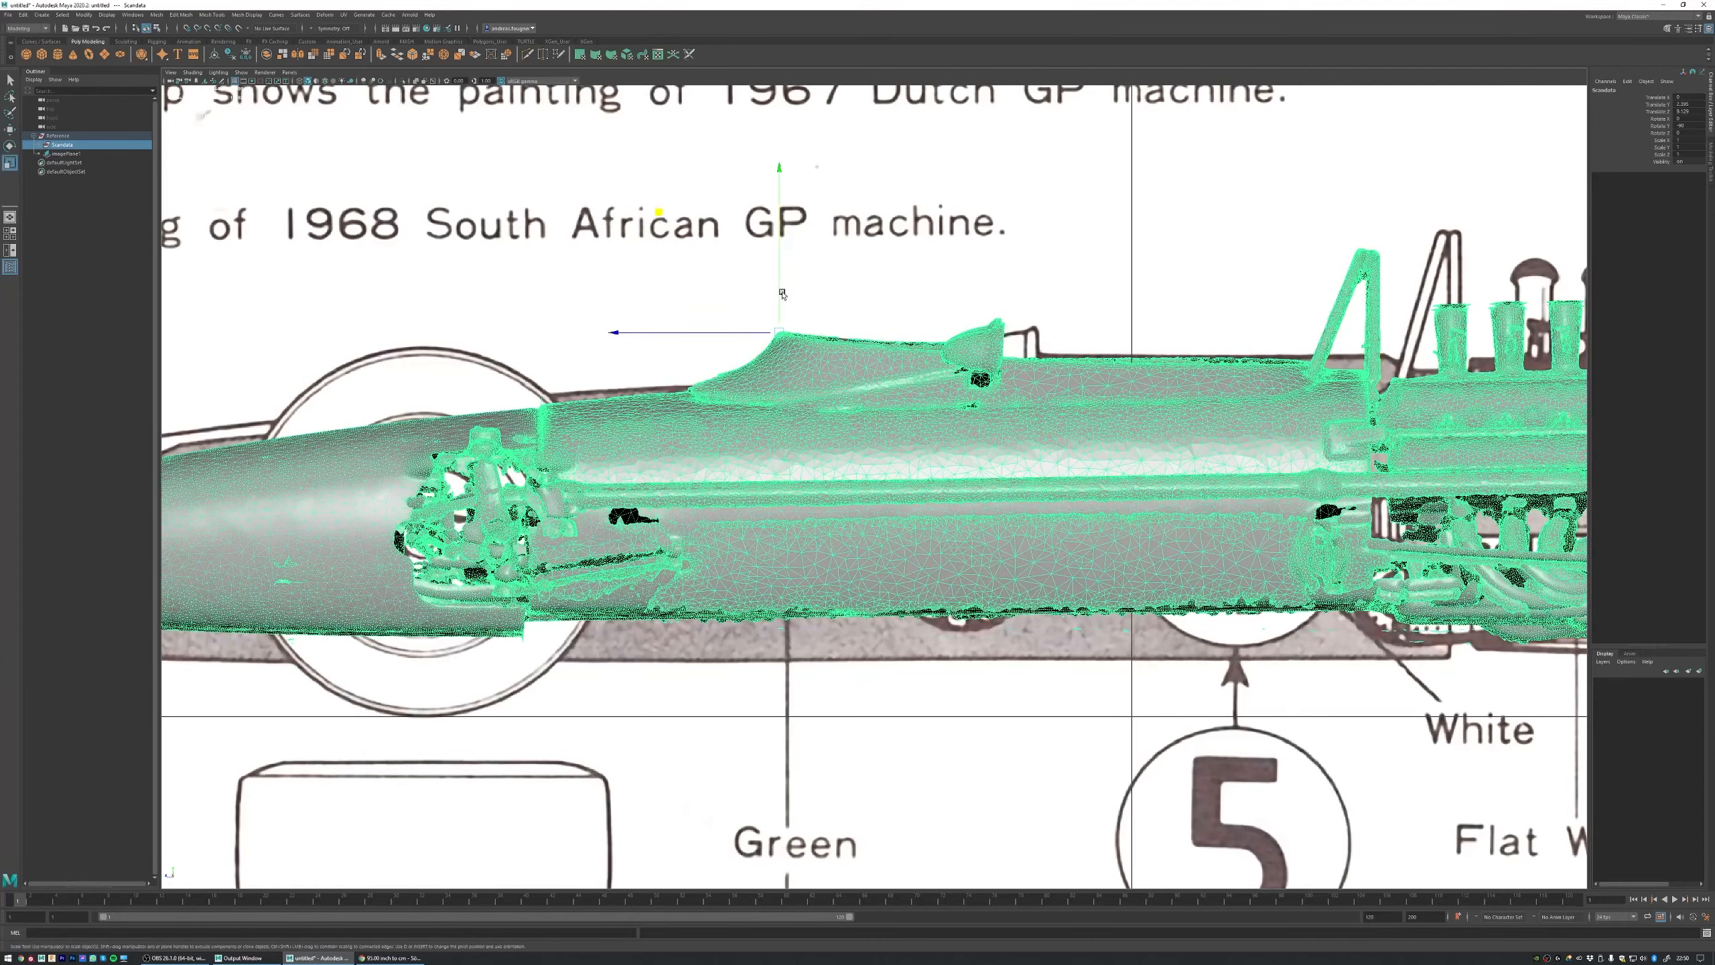
scroll(782, 294, "down", 8)
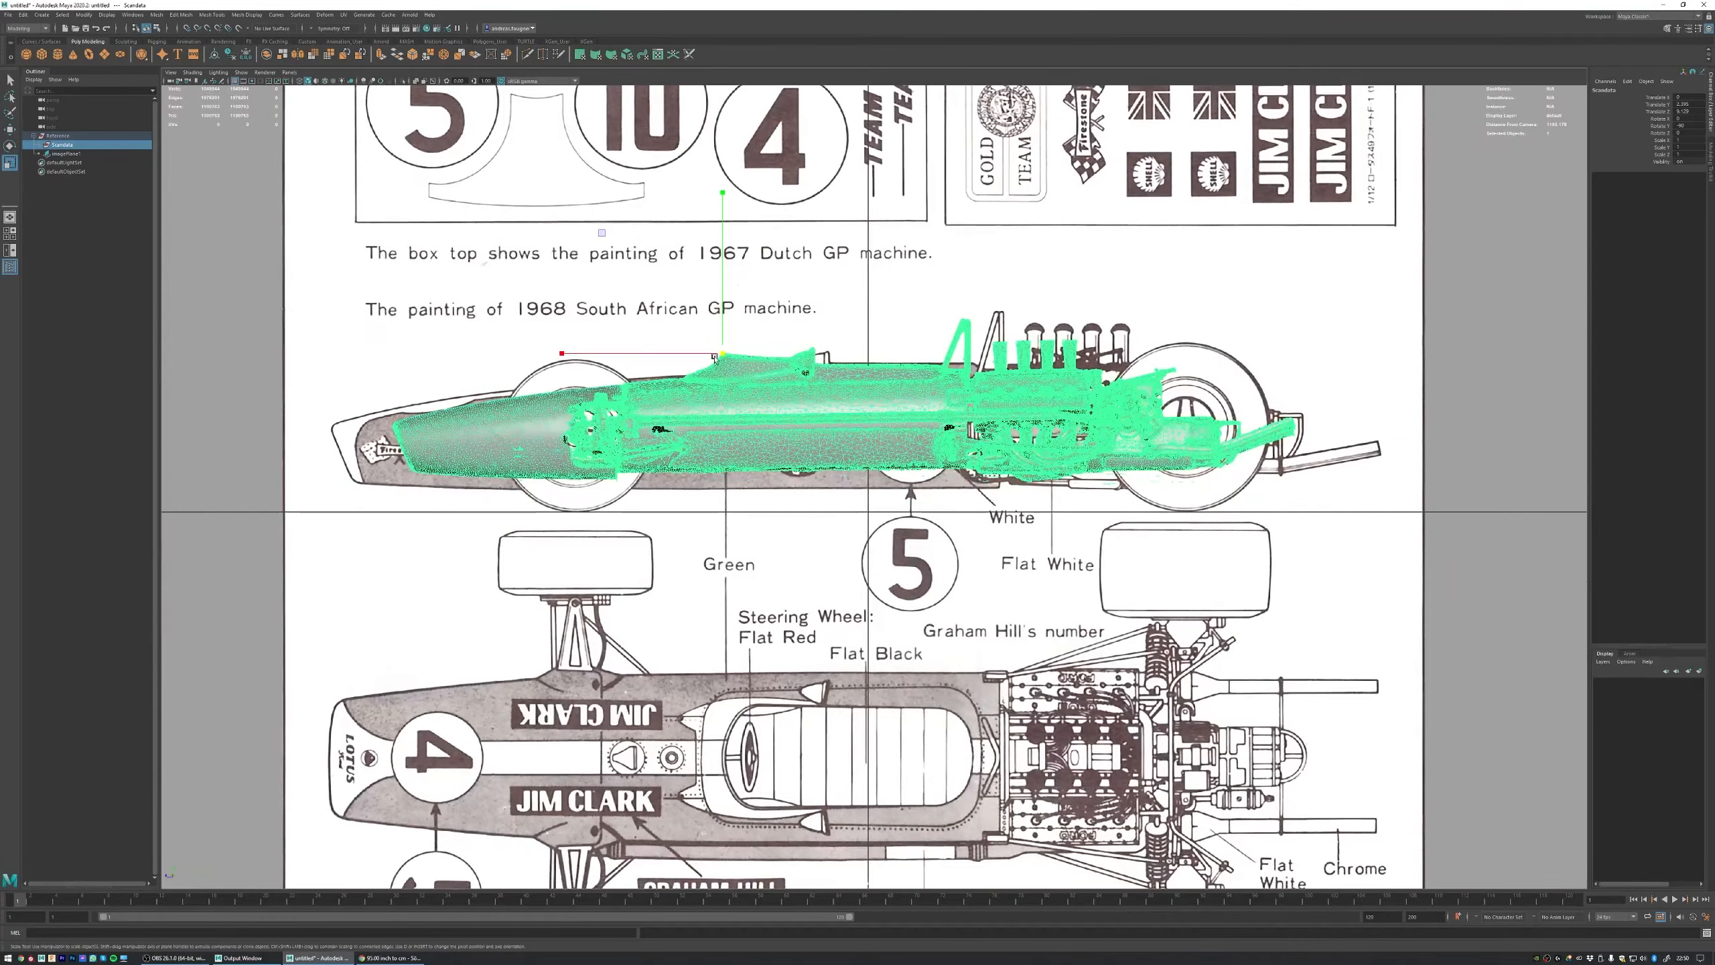
left_click_drag(714, 357, 805, 354)
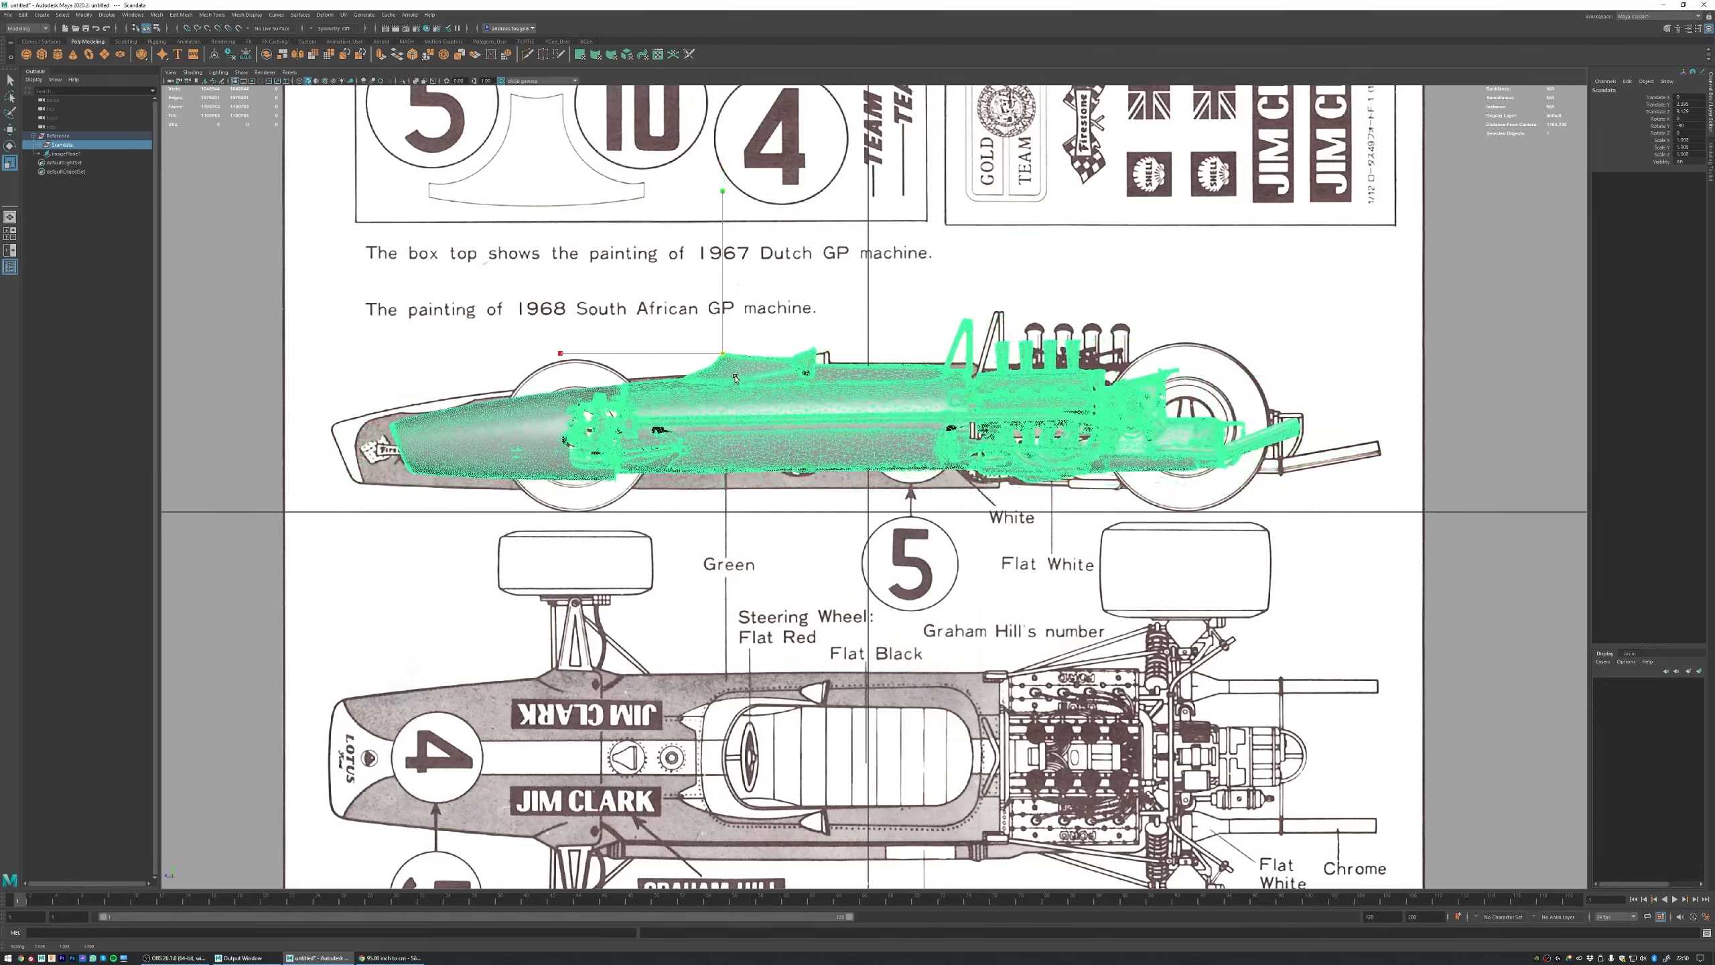
left_click_drag(735, 379, 888, 391)
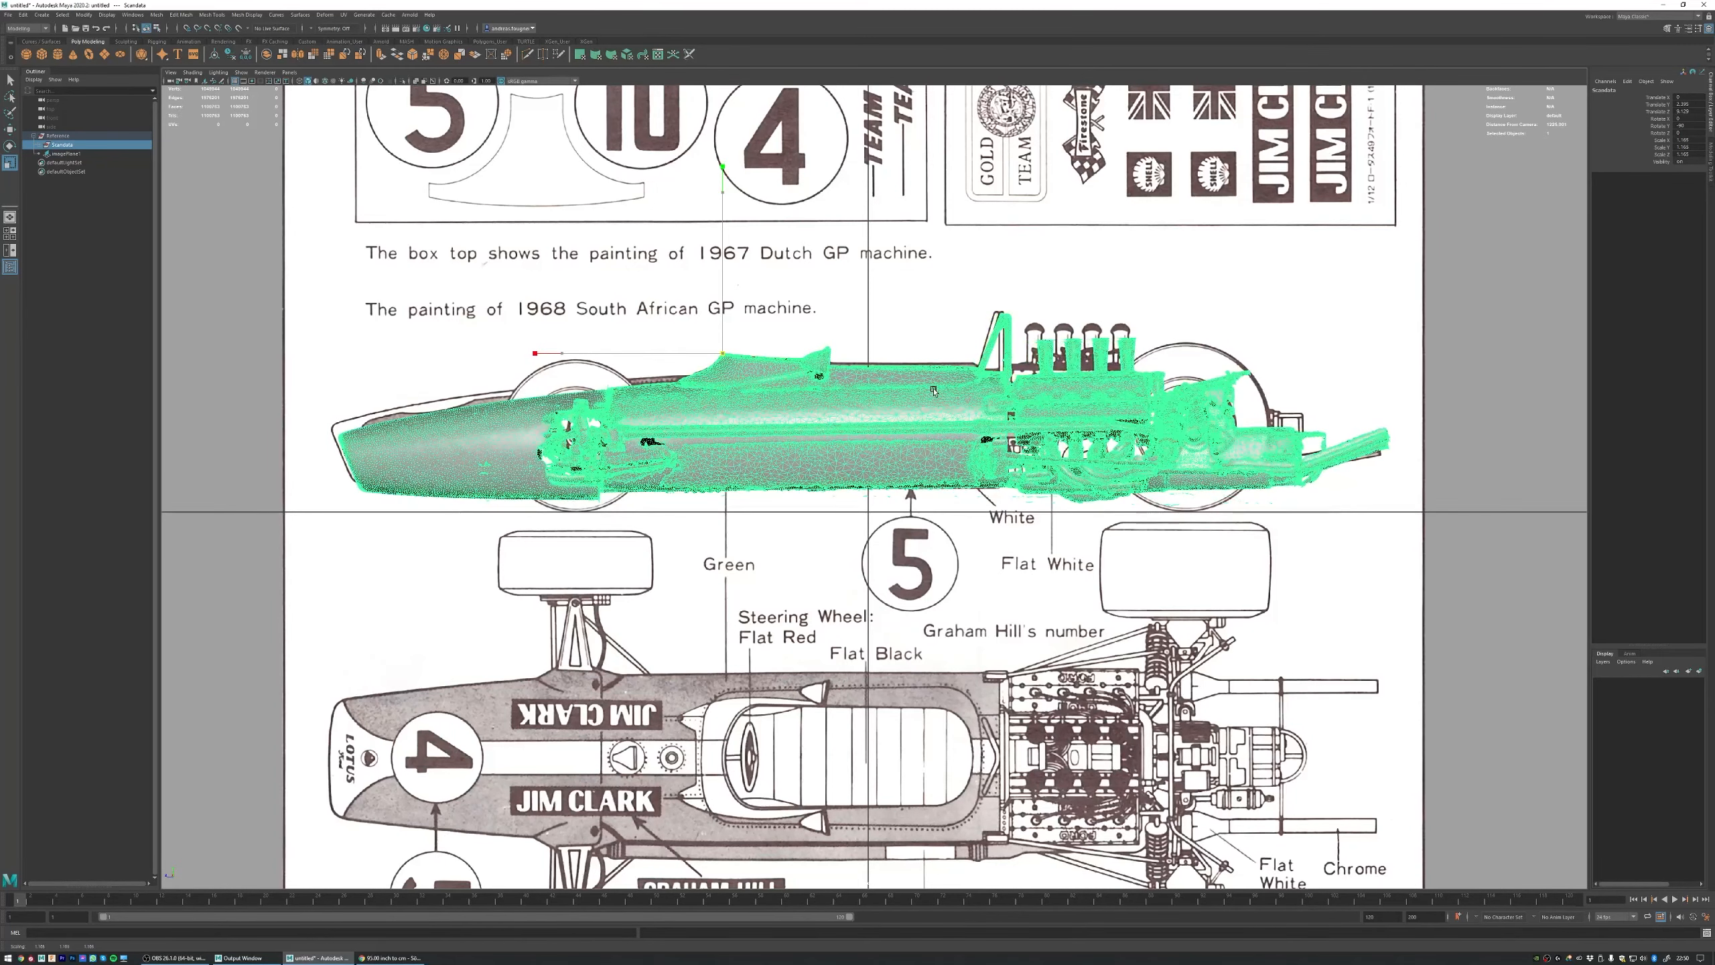
Step: Fine-tune the Scandata group's height, tilt and lengthwise position so the body outline follows the blueprint's side view
key("w")
mouse_move(723, 336)
left_mouse_down()
mouse_move(725, 483)
mouse_move(728, 332)
left_mouse_up()
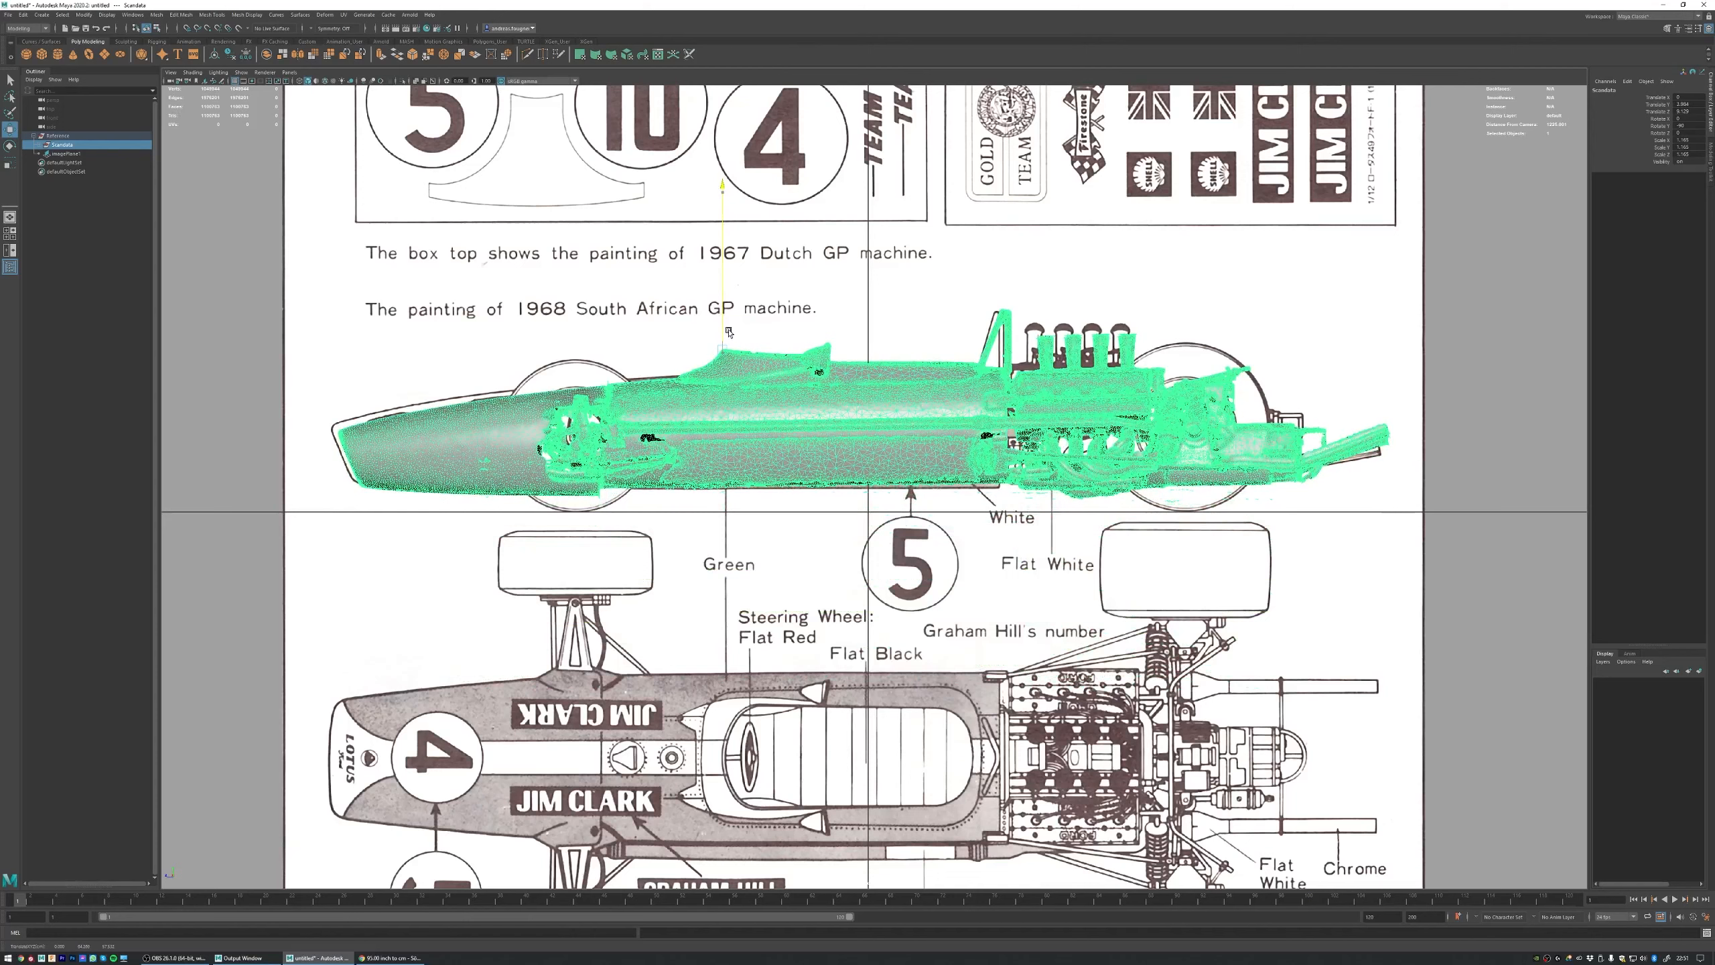
key("e")
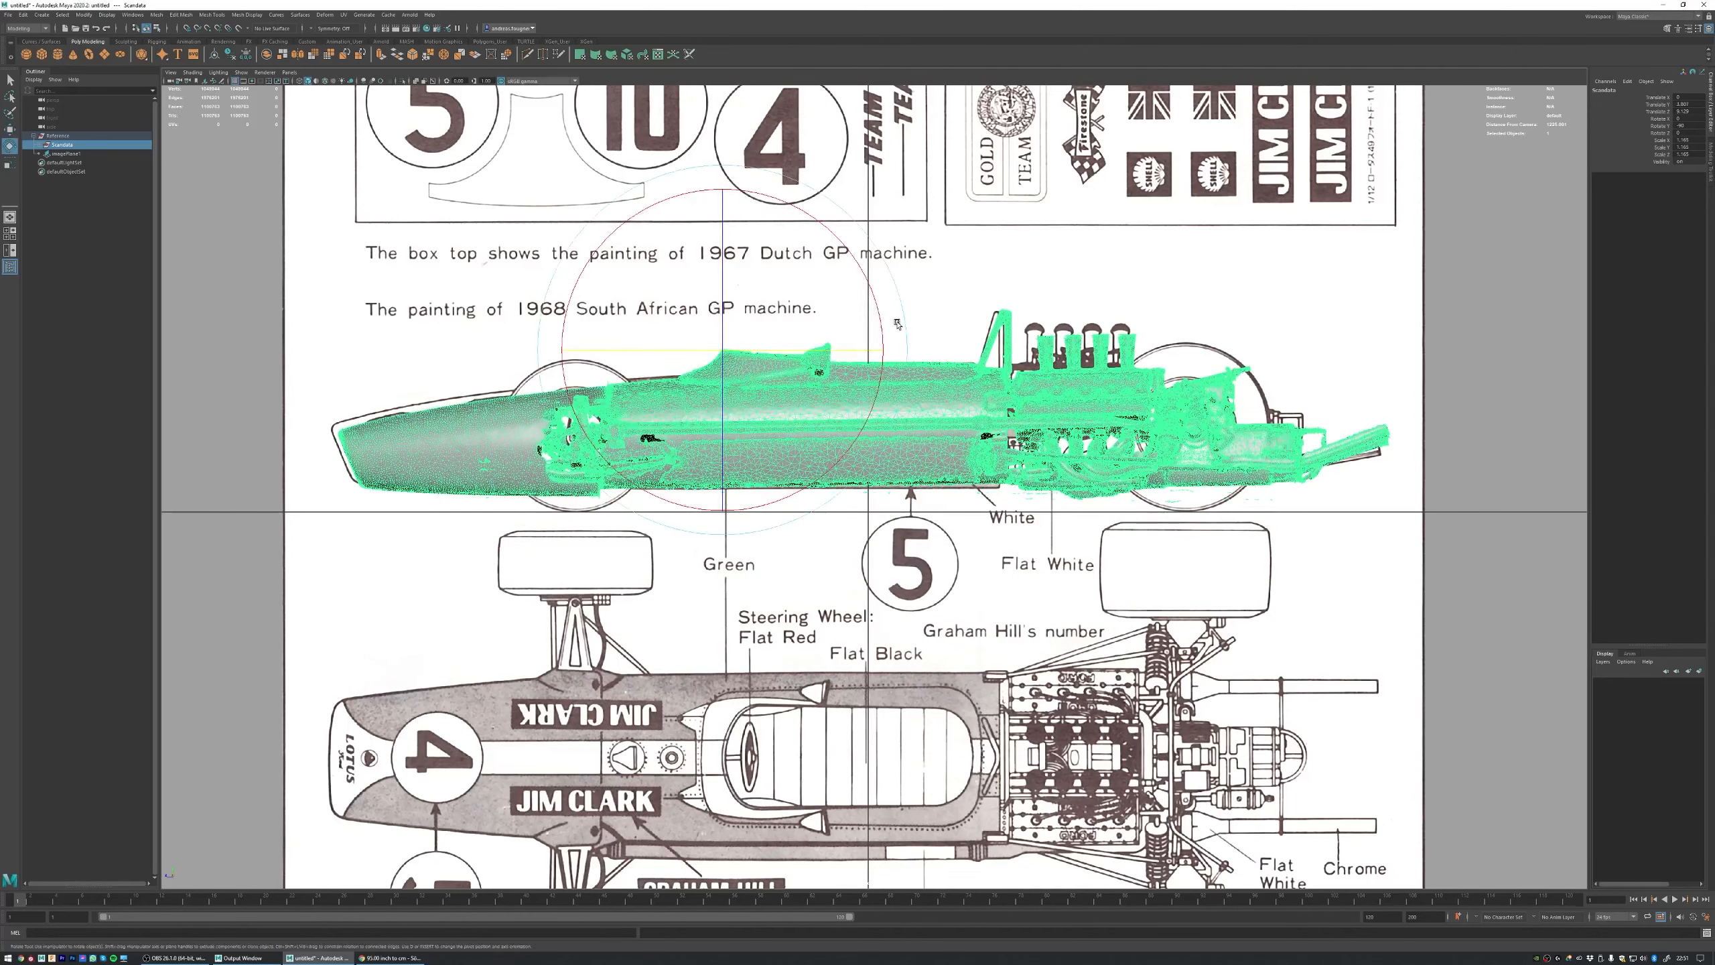
left_click_drag(877, 313, 879, 314)
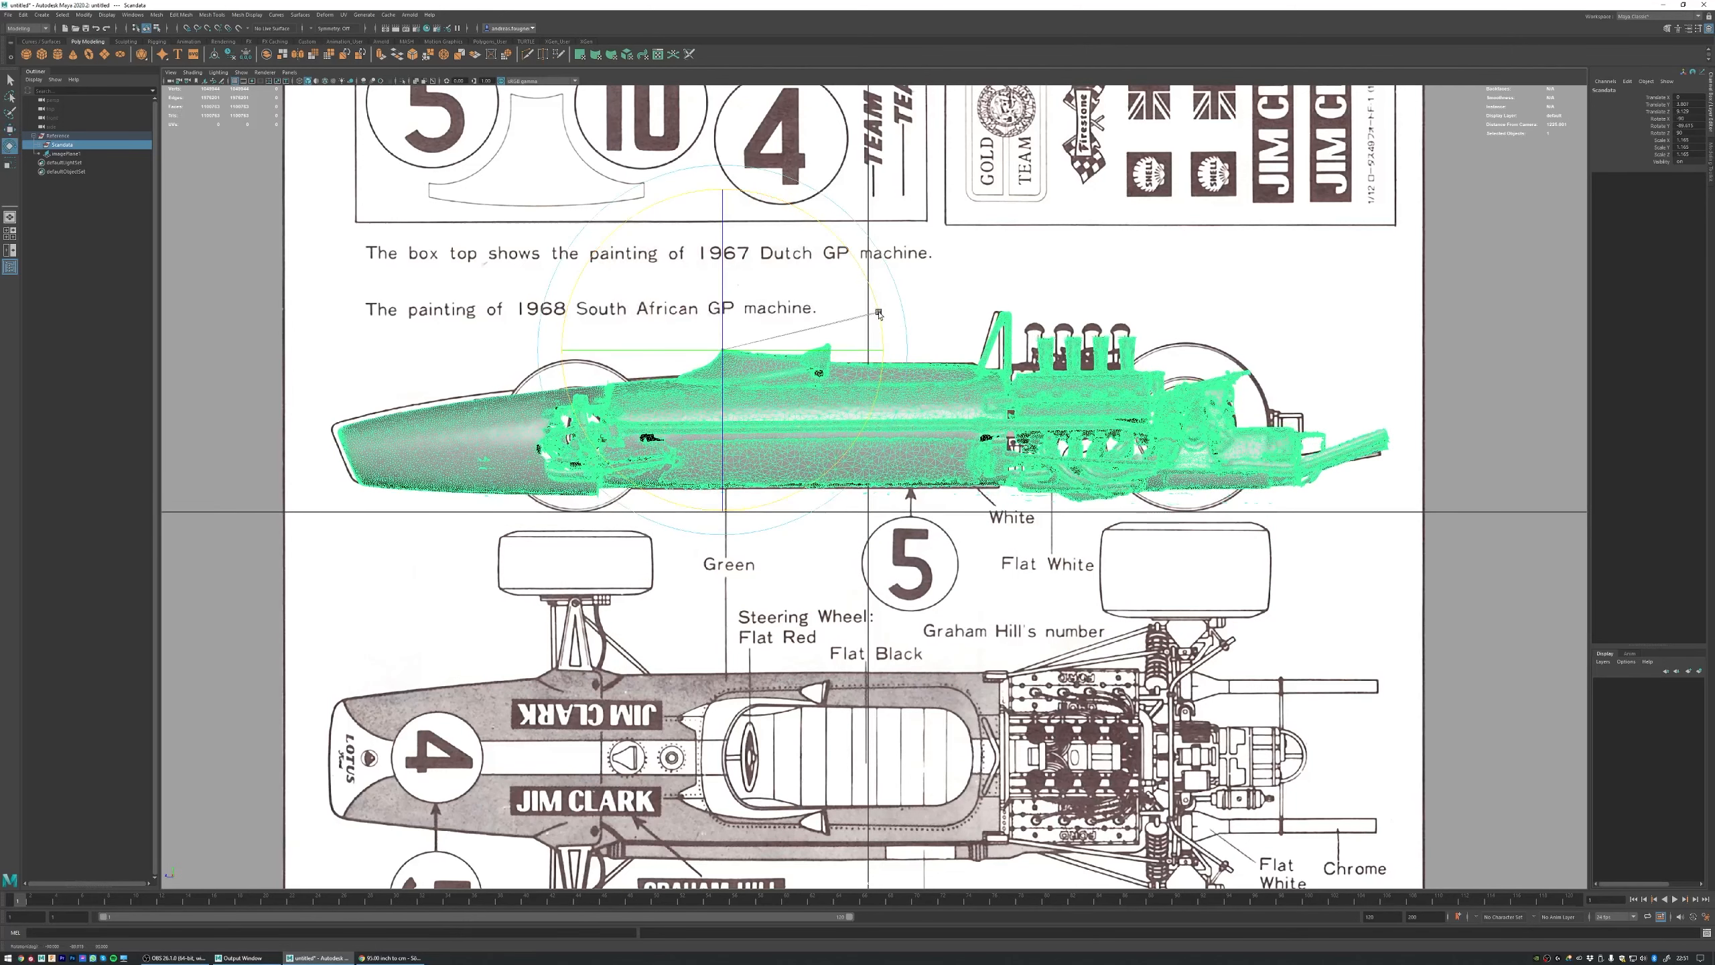
key("w")
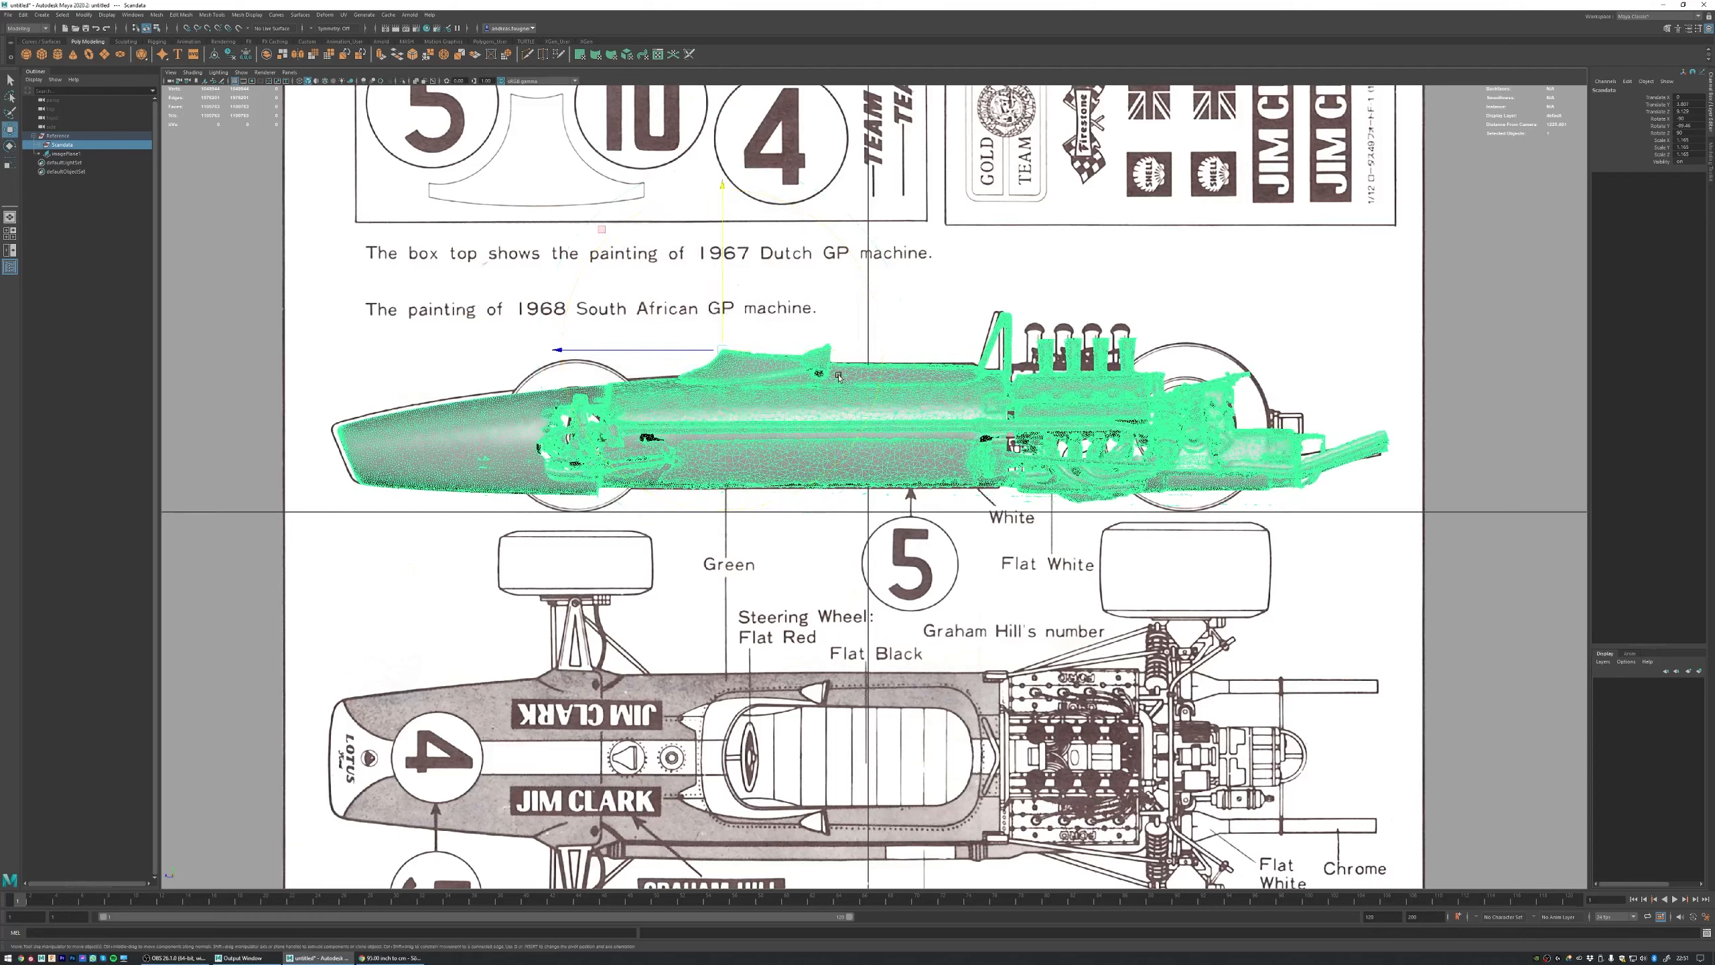
middle_click_drag(603, 232, 599, 231)
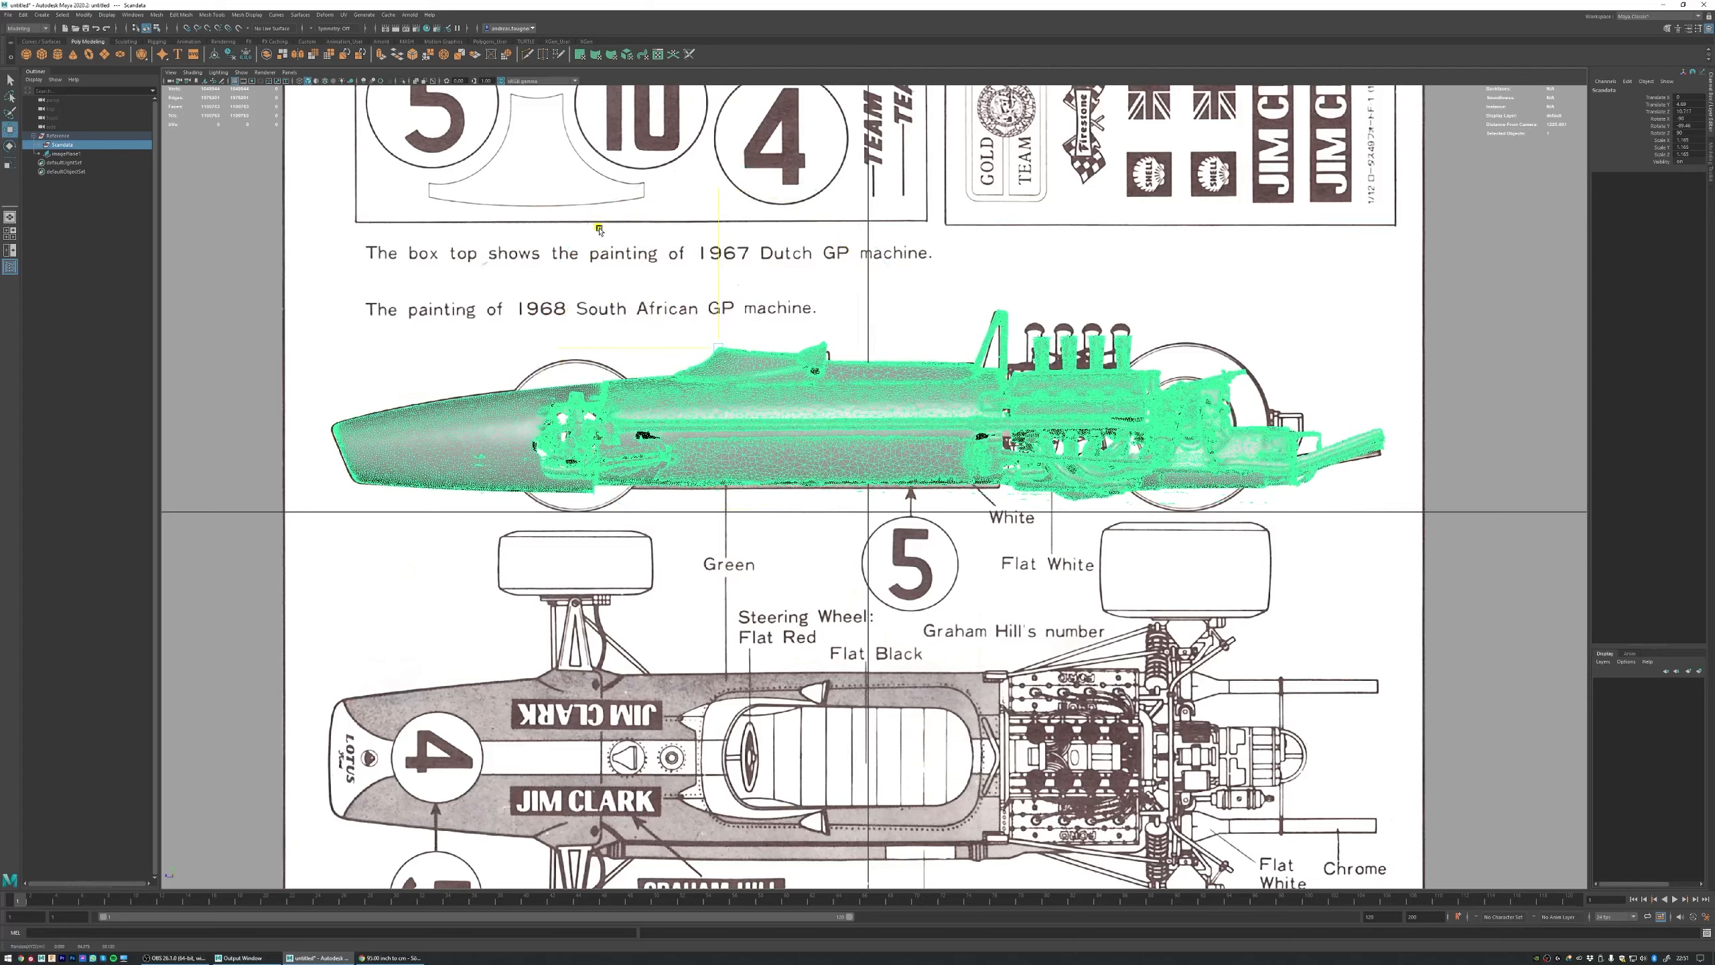
left_click_drag(667, 349, 666, 351)
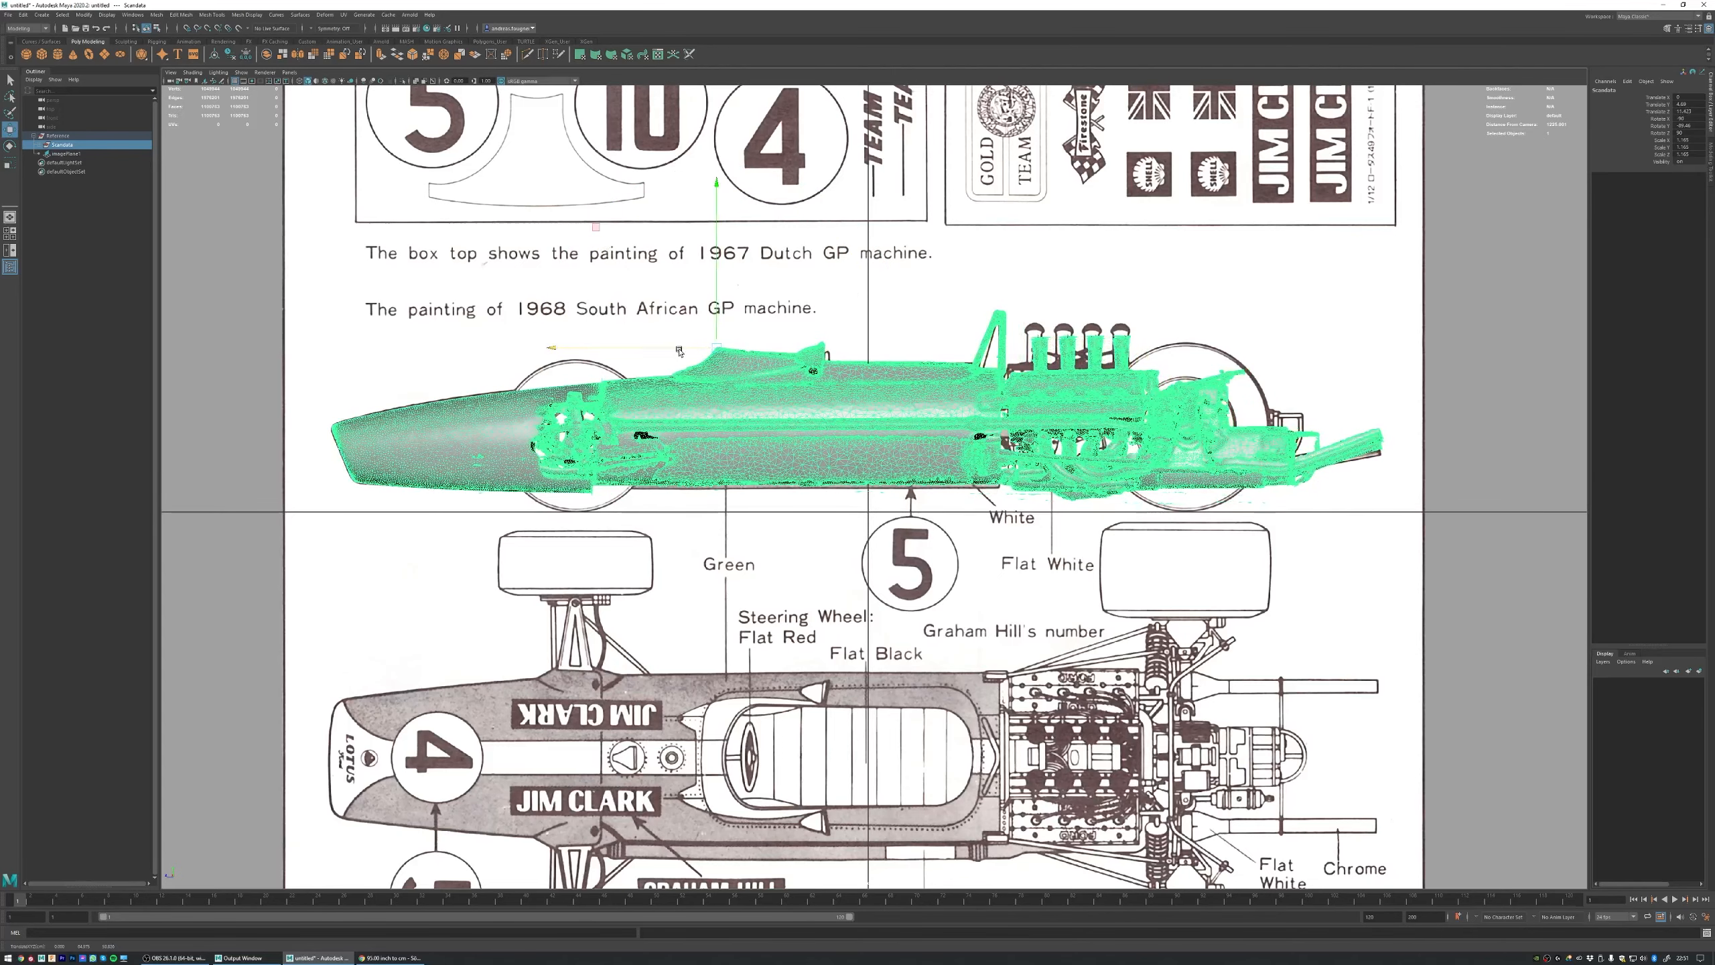
Step: Display the scan as wireframe and examine how the nose, front wheel area and cockpit fit the blueprint outline
key("4")
right_click_drag(512, 317, 675, 352, "alt")
middle_click_drag(443, 321, 833, 399, "alt")
right_click_drag(833, 399, 913, 406, "alt")
middle_click_drag(480, 387, 754, 321, "alt")
right_click_drag(755, 322, 786, 324, "alt")
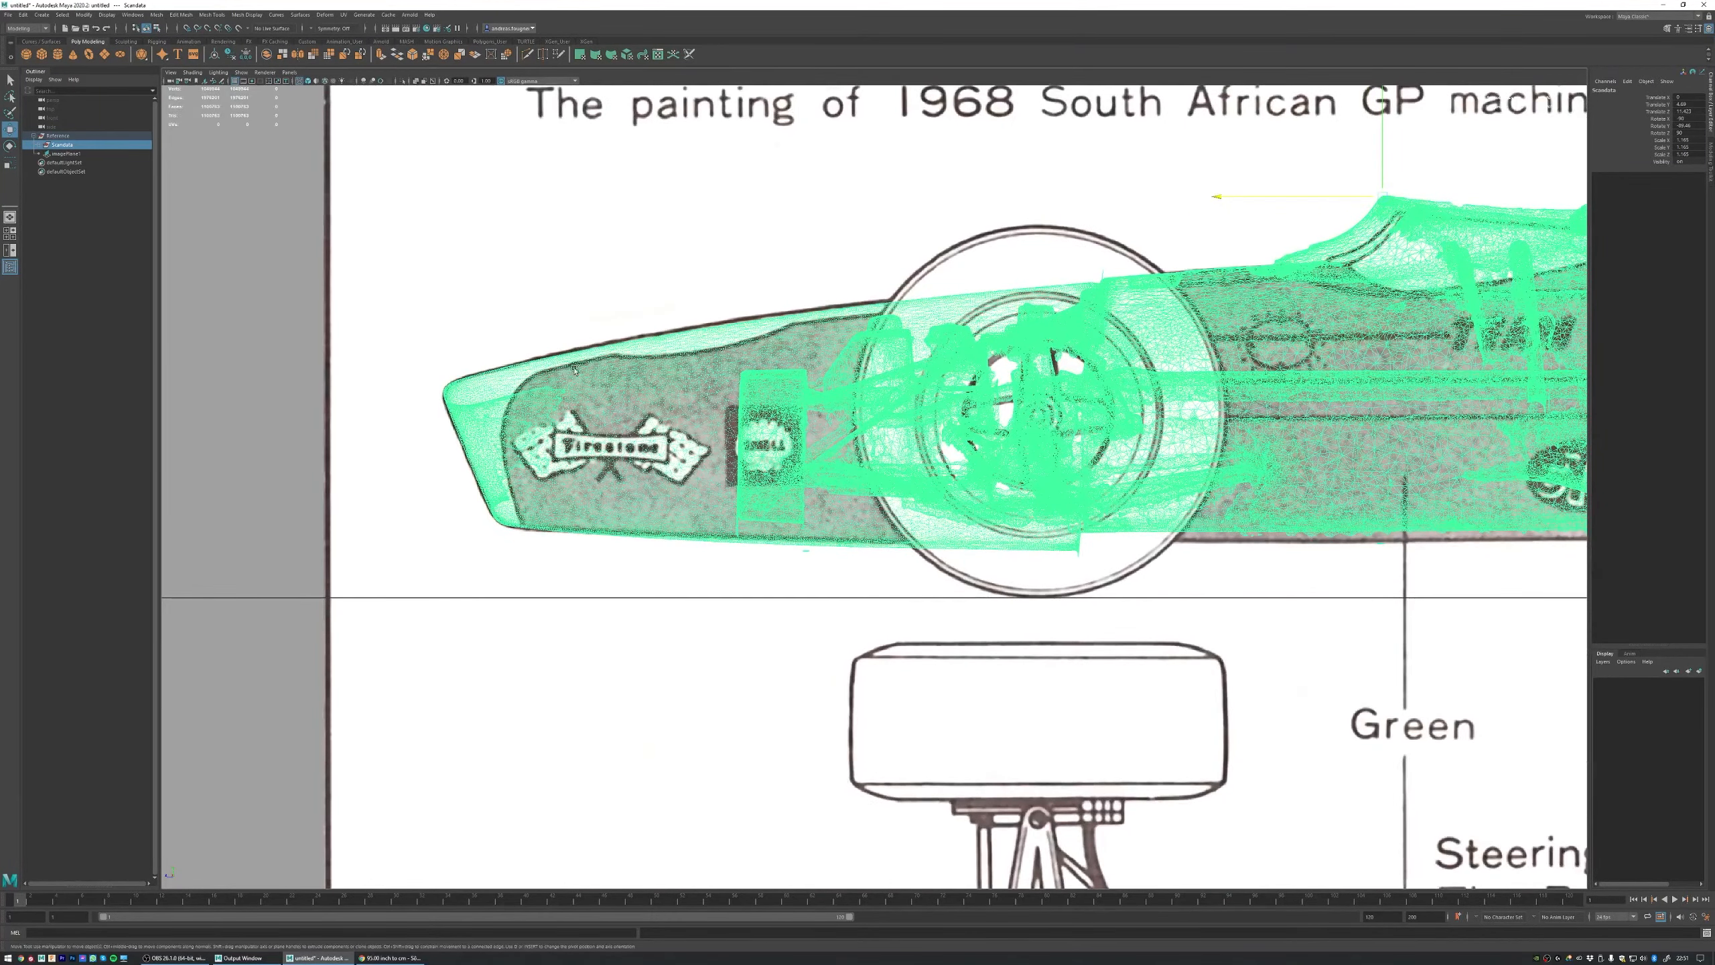
middle_click_drag(1089, 319, 694, 329, "alt")
middle_click_drag(909, 295, 676, 406, "alt")
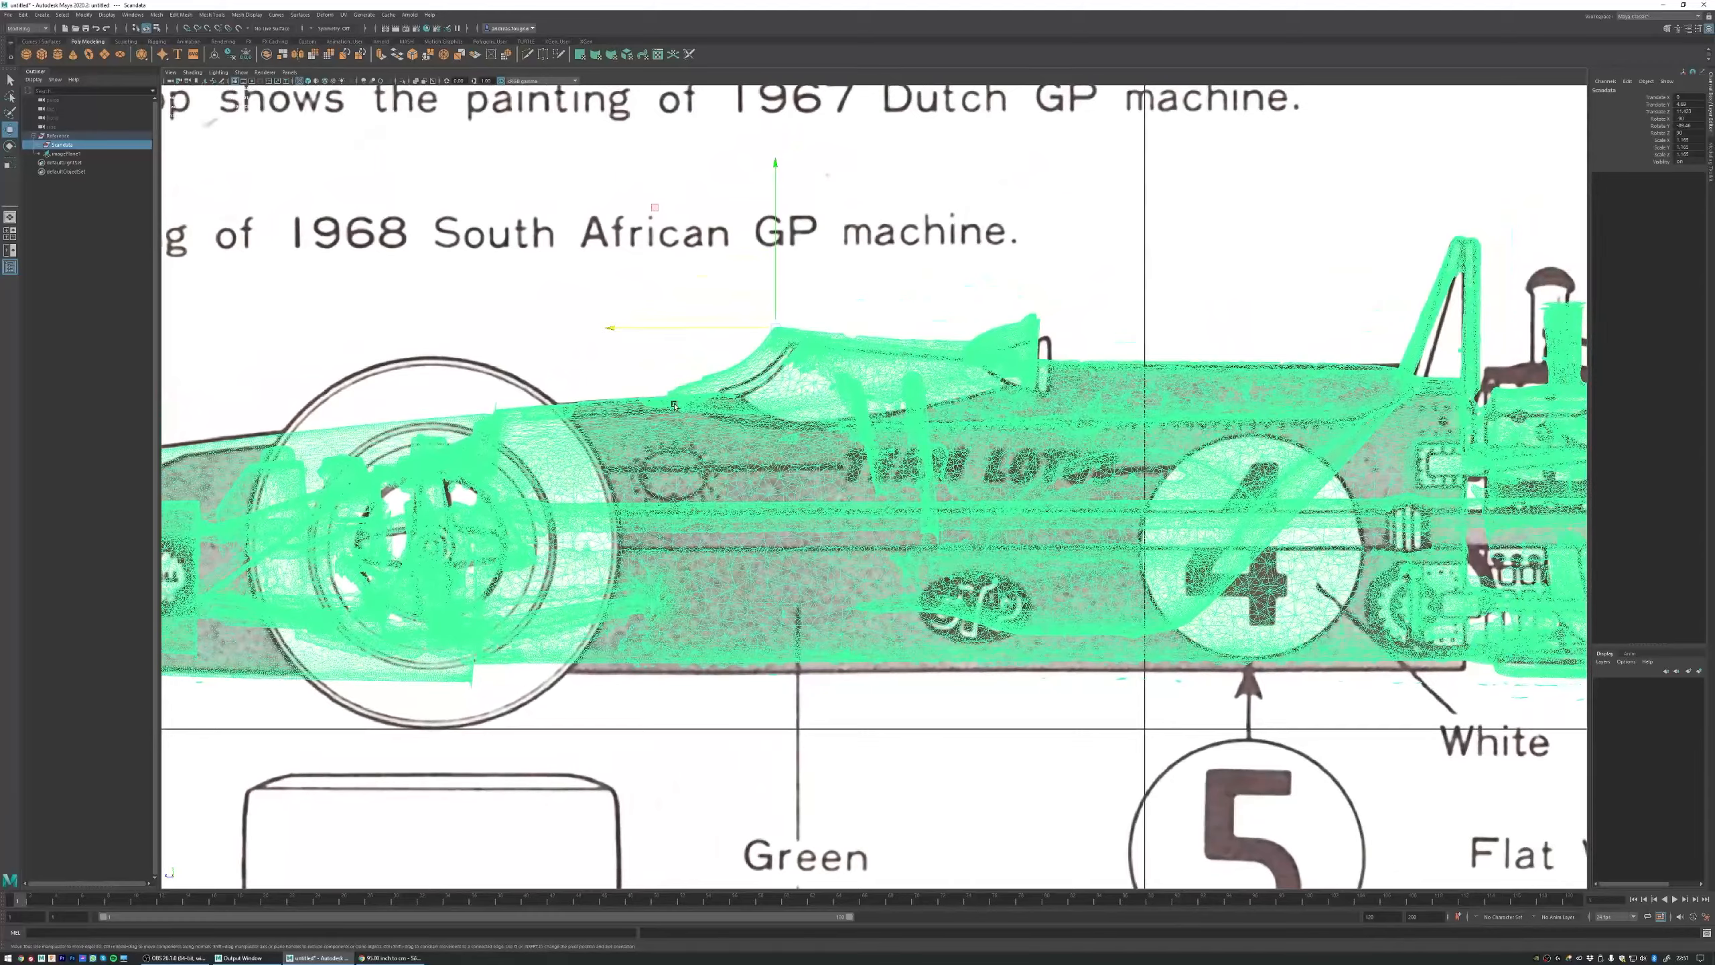
right_click_drag(560, 359, 653, 326, "alt")
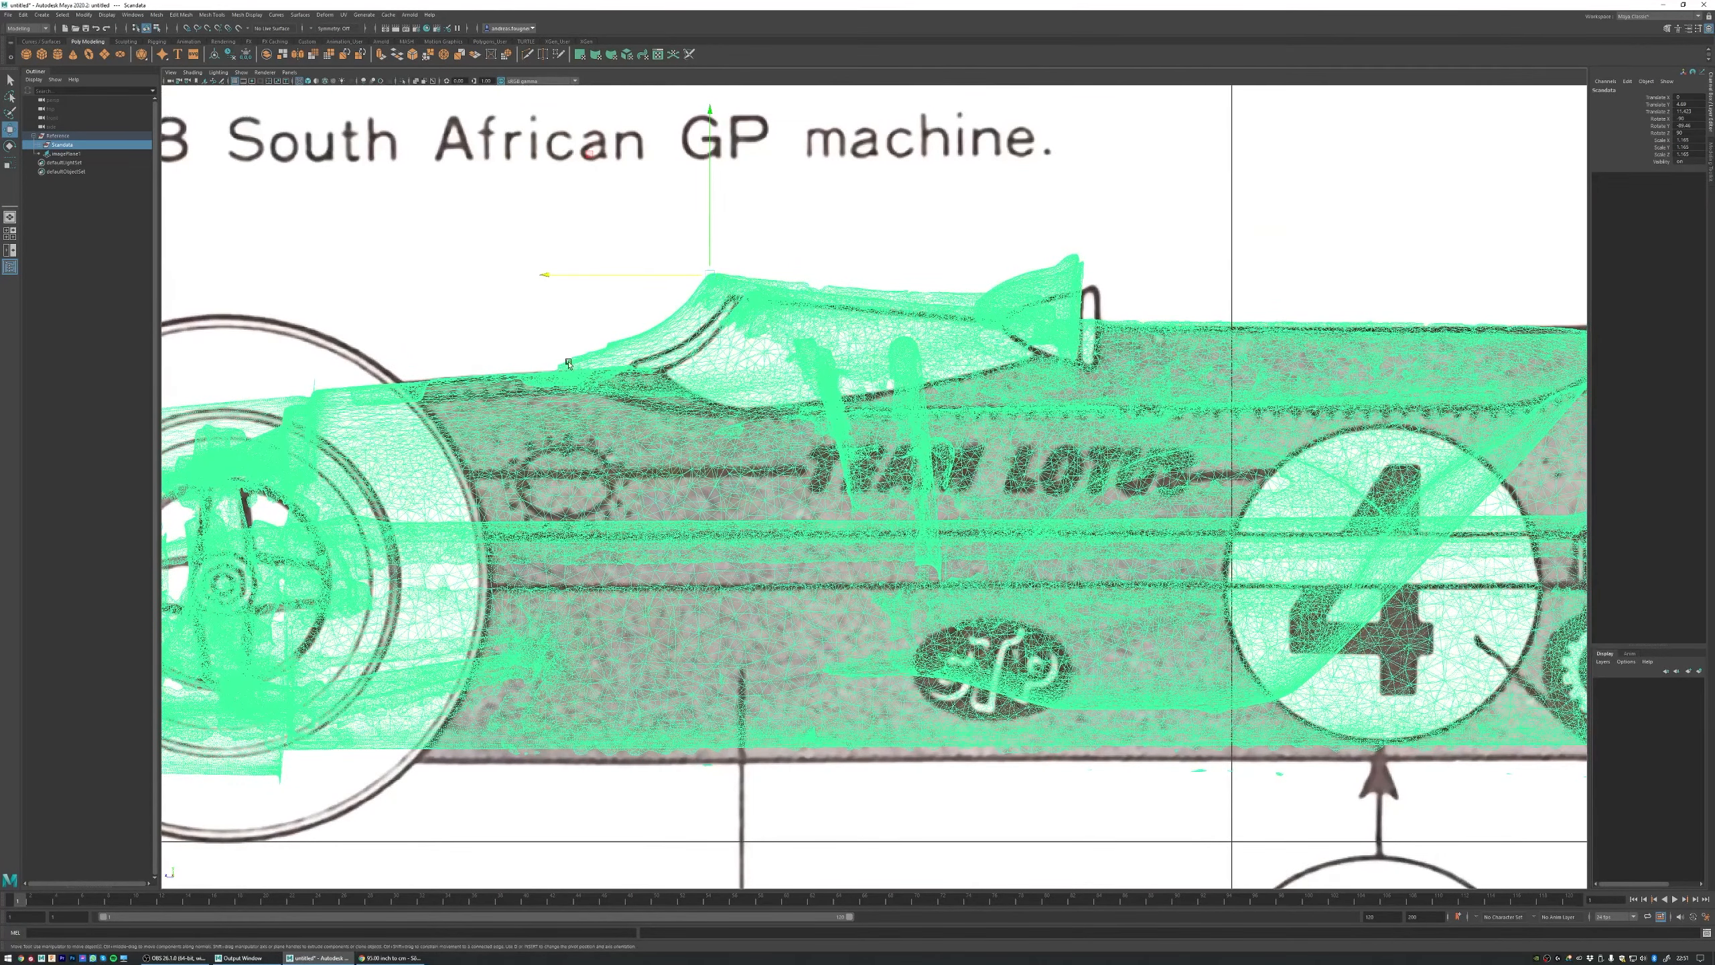
right_click_drag(917, 372, 802, 364, "alt")
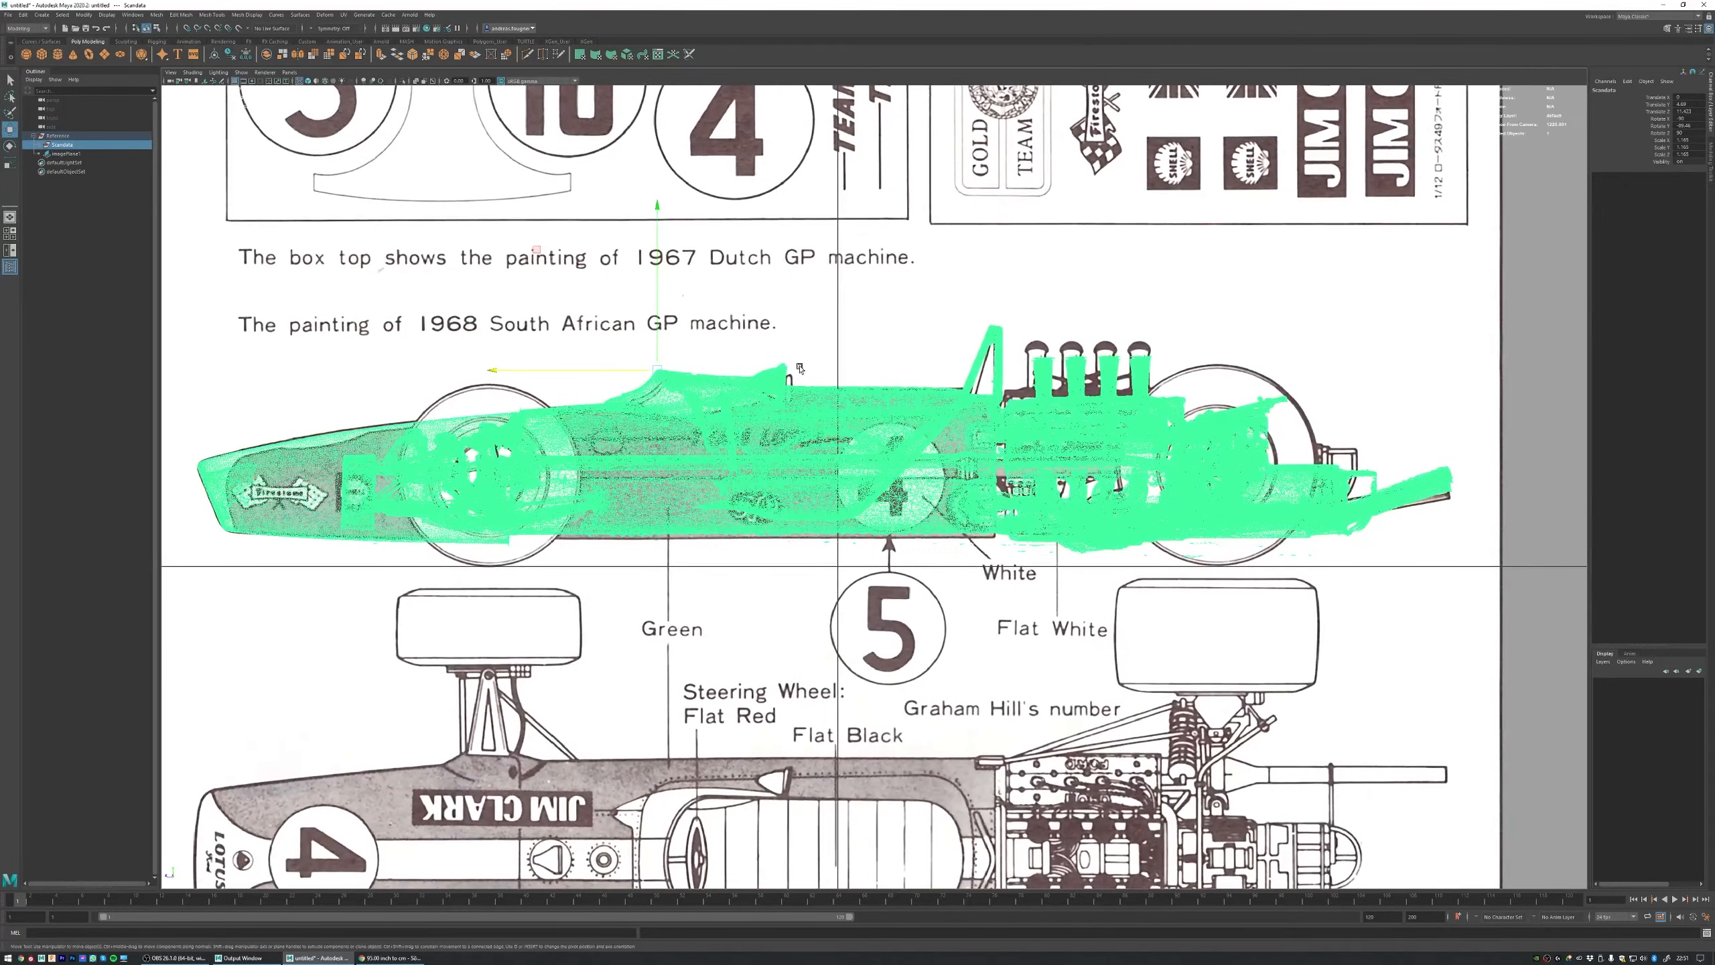
Step: Fine-tune the Scandata group's uniform scale about the windscreen peak and freeze the group's transformations
key("r")
left_click_drag(661, 368, 653, 372)
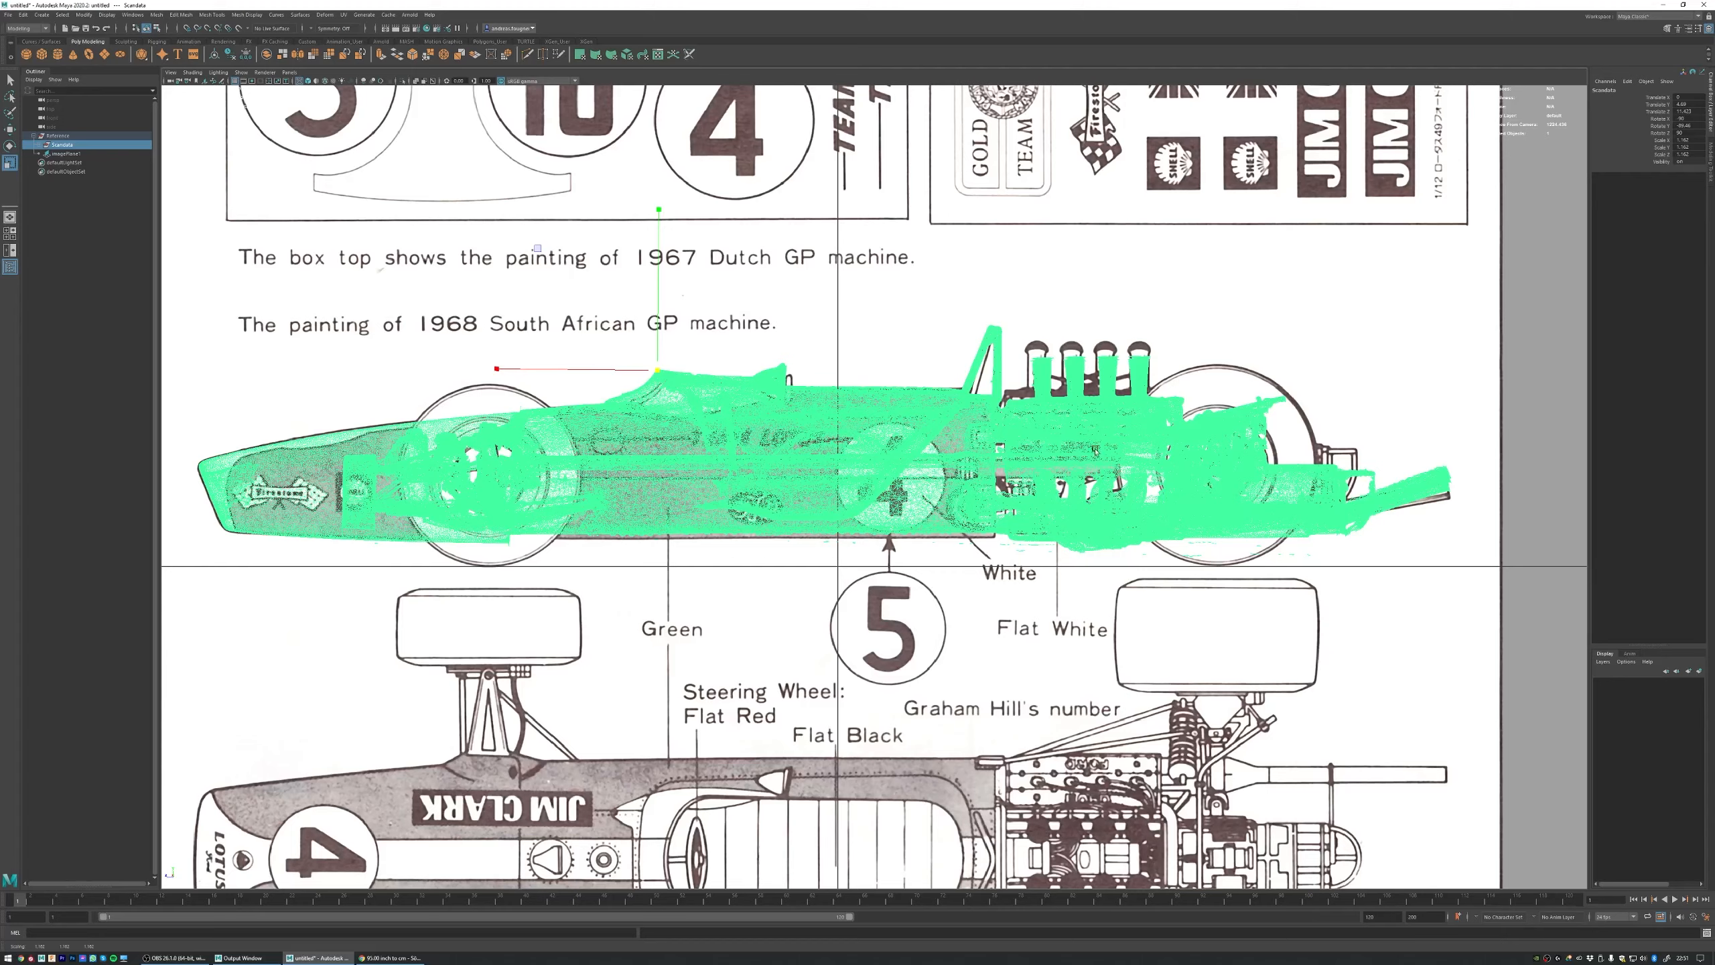
scroll(874, 487, "down", 5)
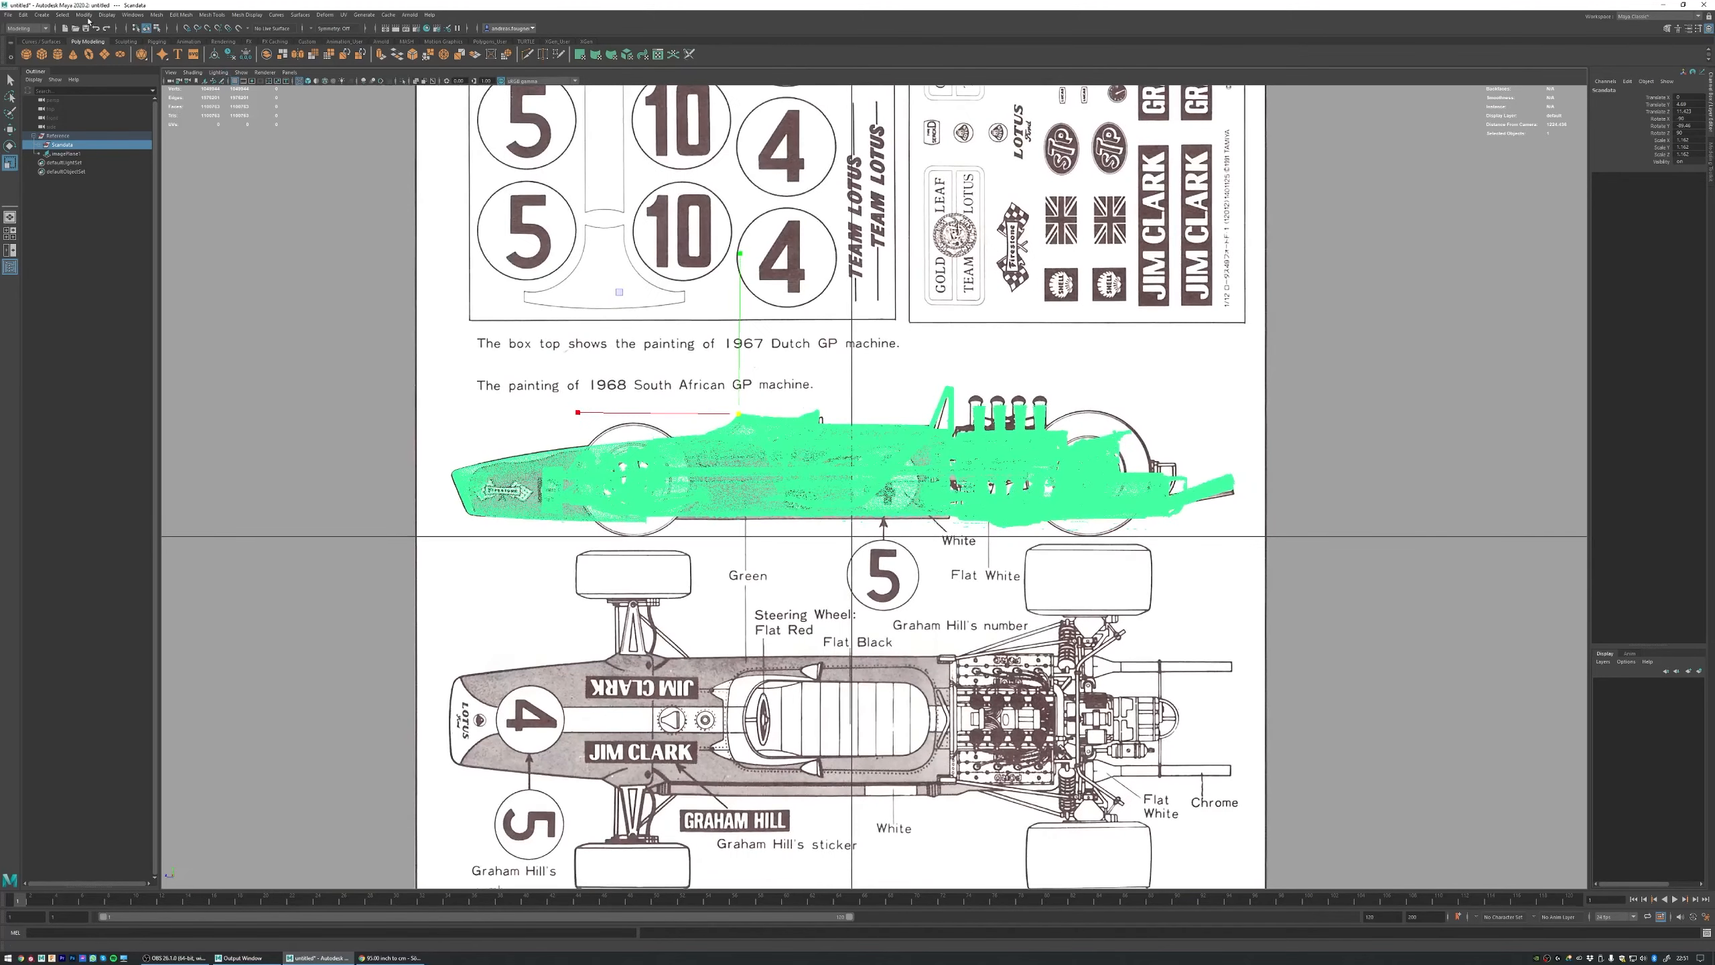
left_click(86, 16)
left_click(115, 57)
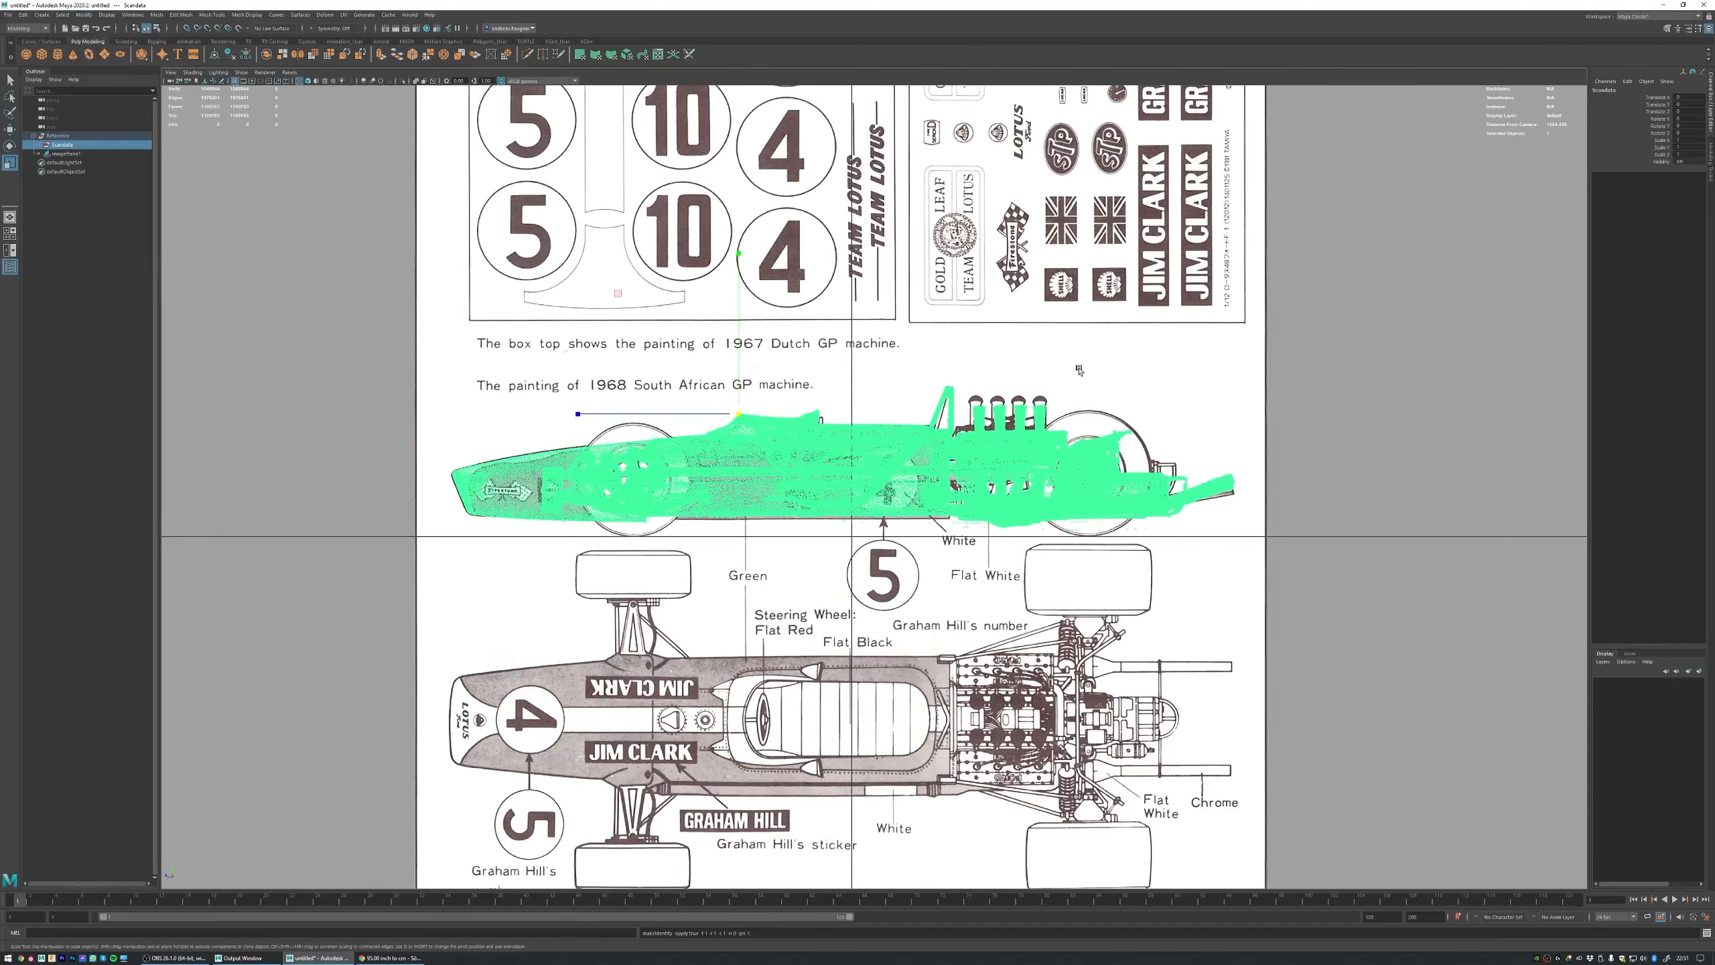
left_click(1370, 421)
Step: Shift the Scandata group slightly sideways in the top view so the car sits centred on the grid's lengthwise axis
key("space")
key("space")
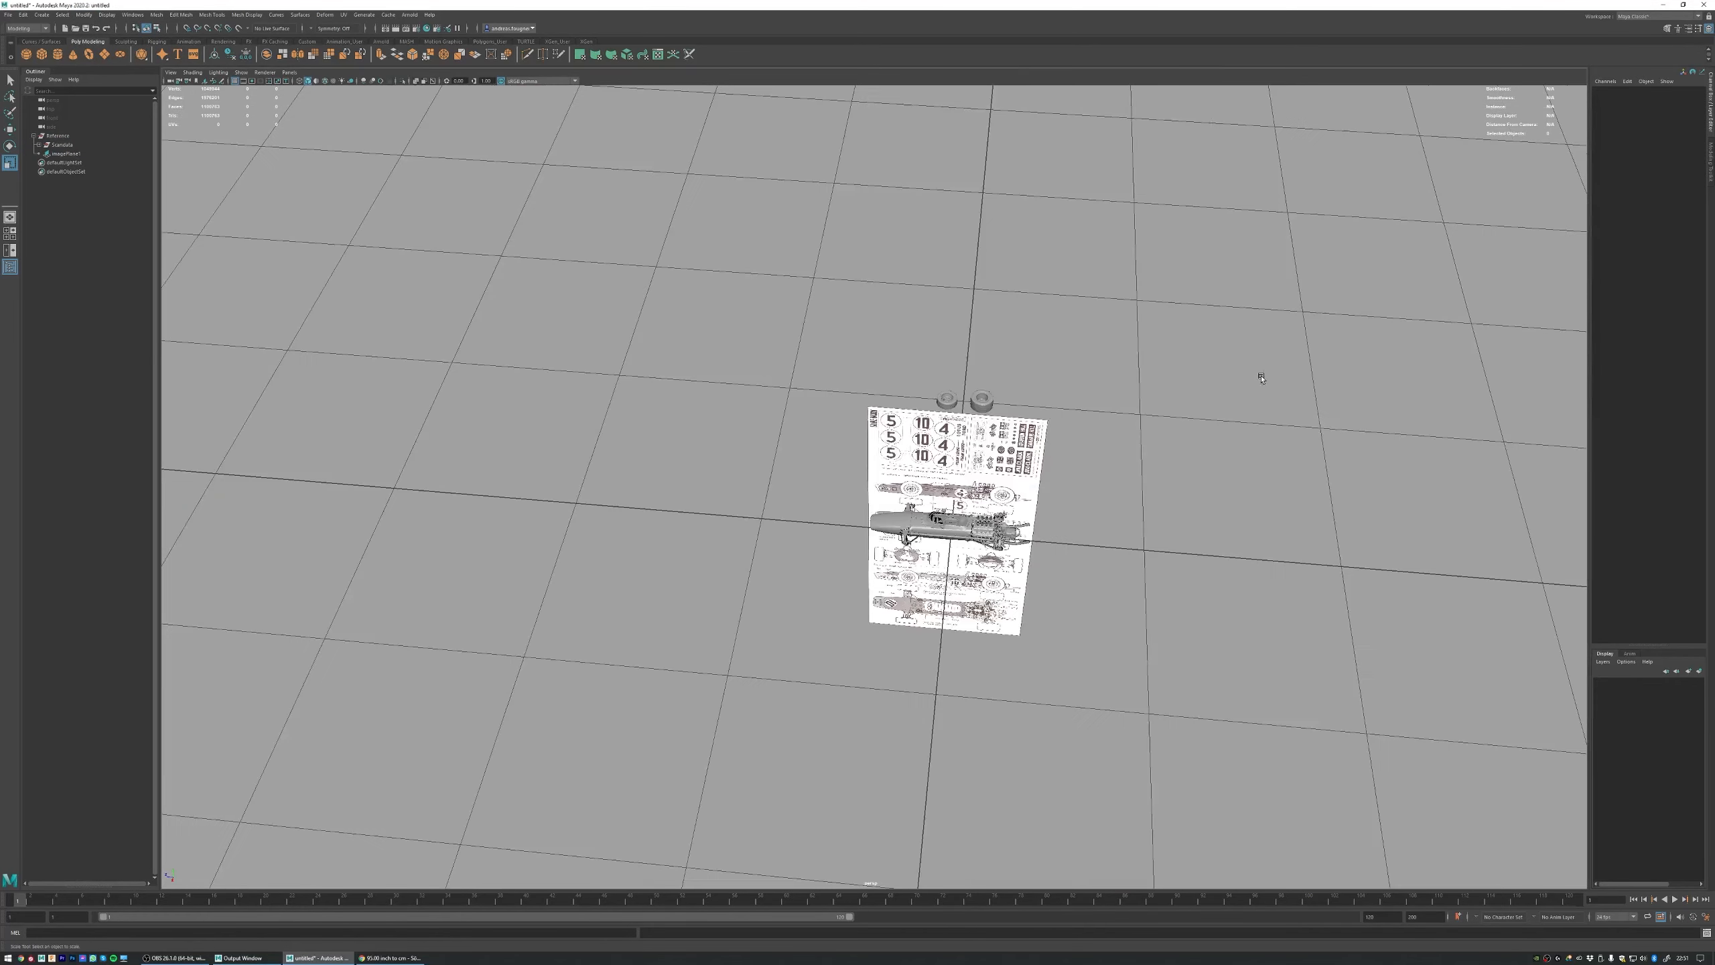
scroll(845, 380, "up", 5)
left_click_drag(844, 380, 1109, 402, "alt")
key("space")
key("space")
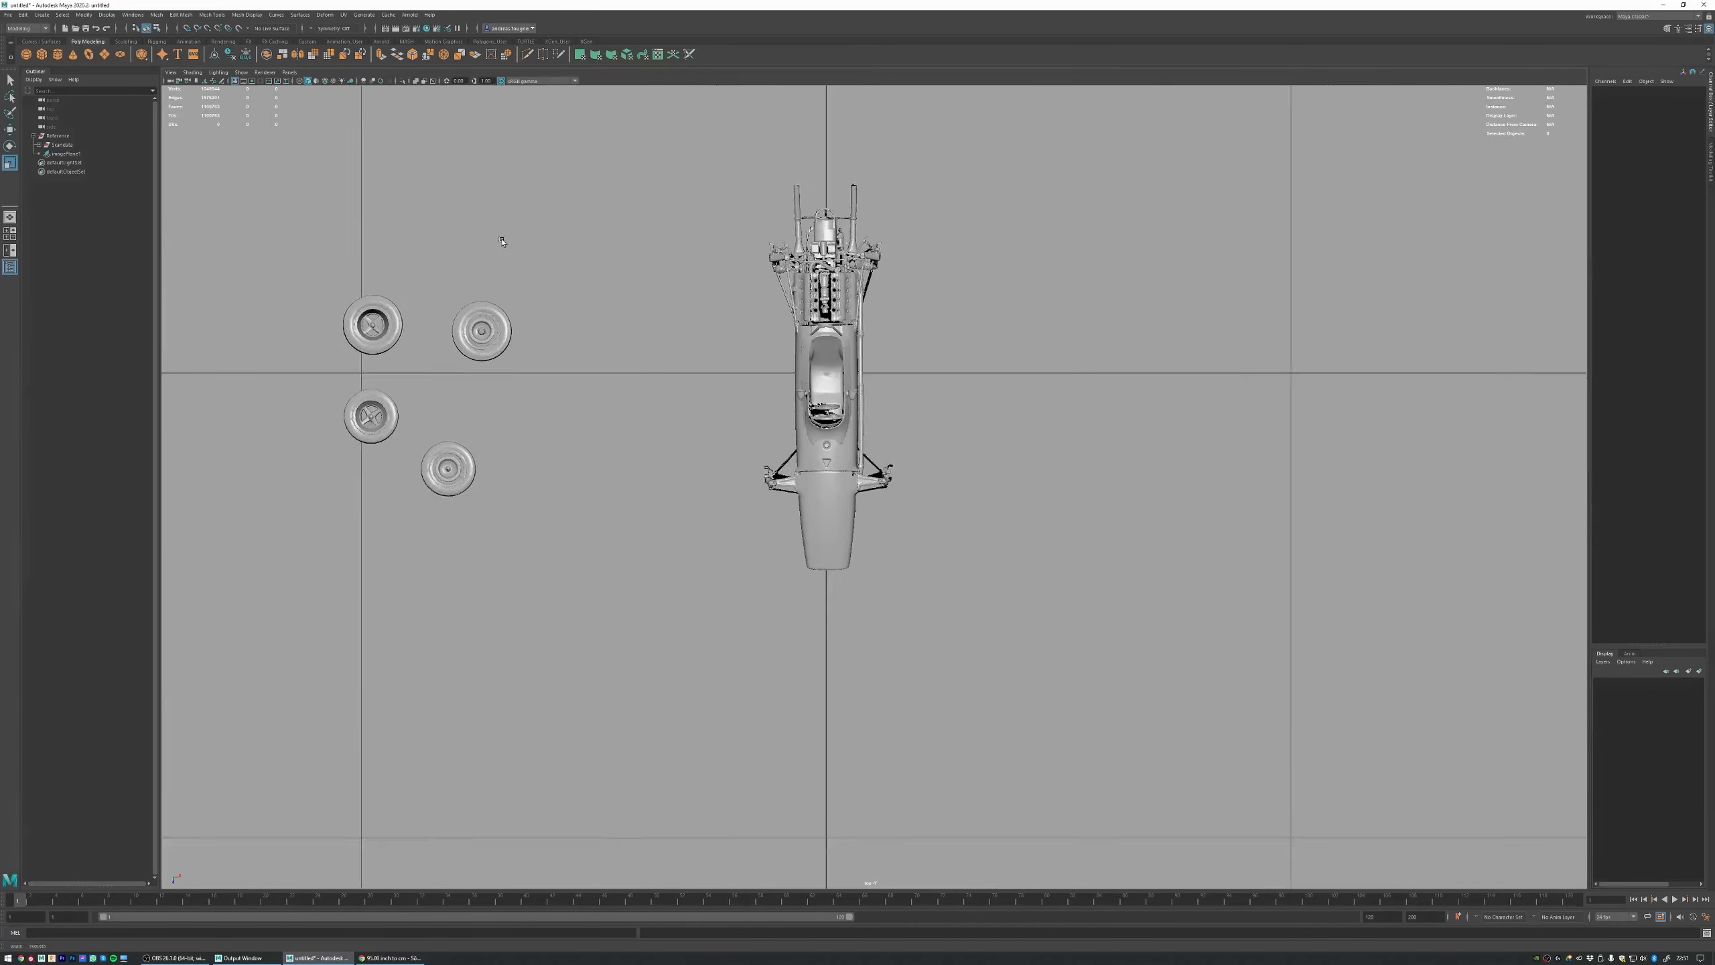
scroll(804, 324, "up", 6)
left_click(811, 211)
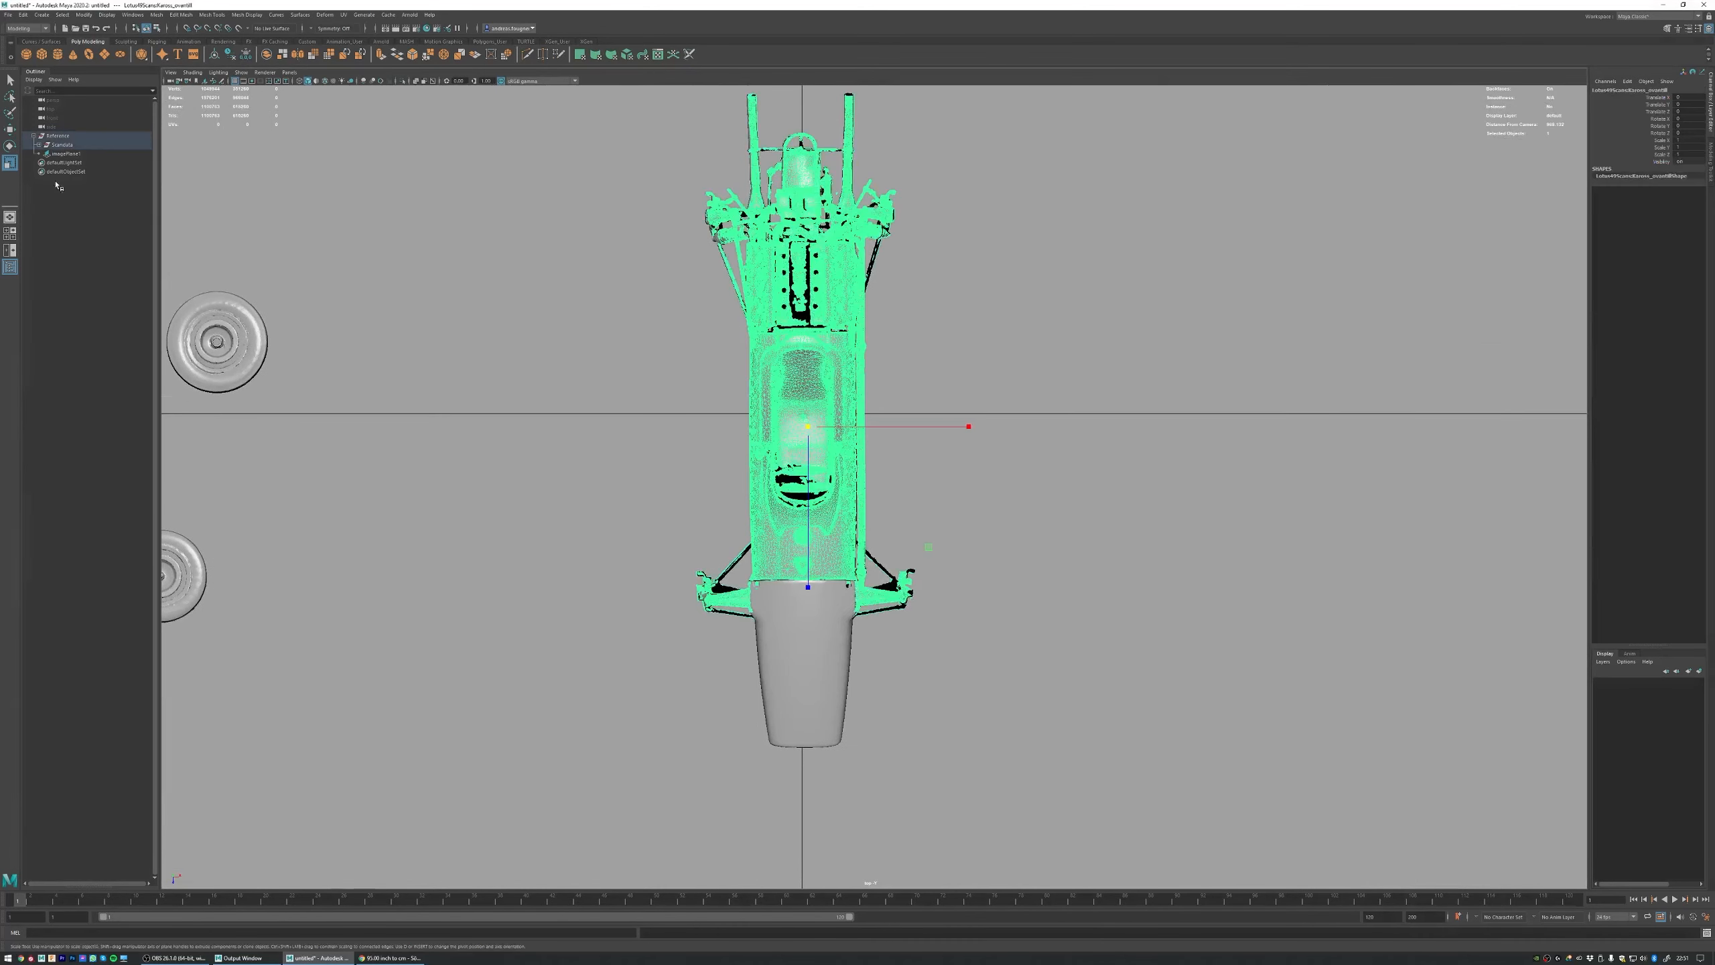
left_click(62, 145)
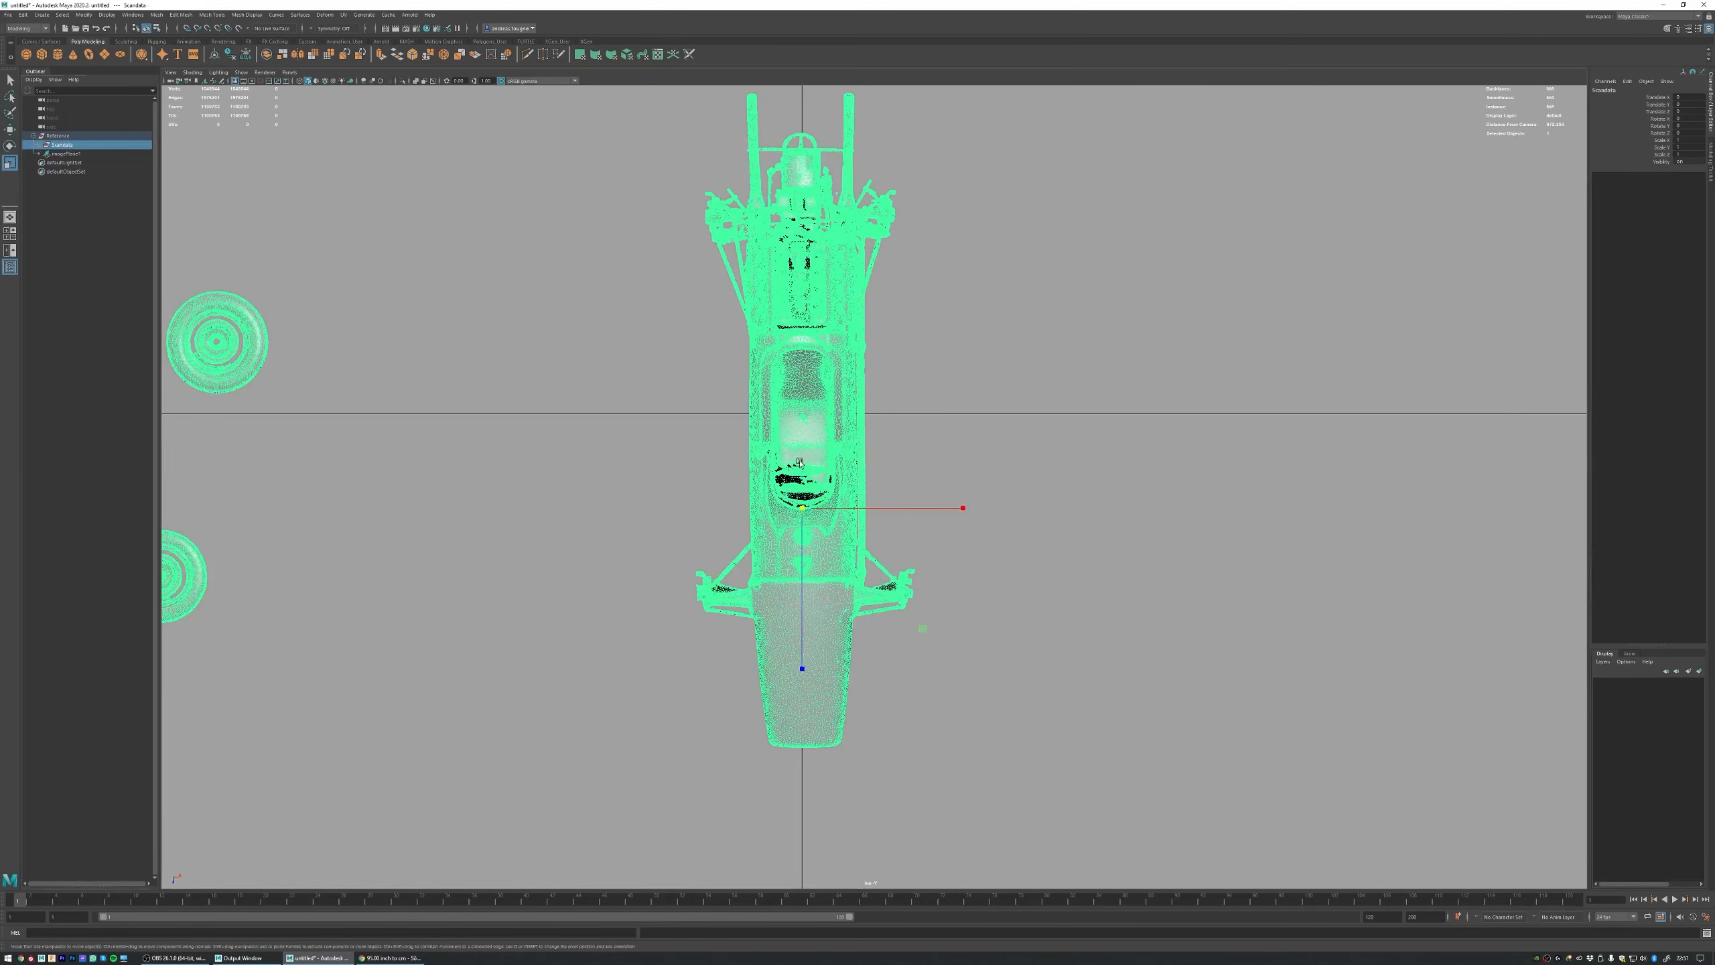
key("w")
left_click_drag(855, 510, 853, 510)
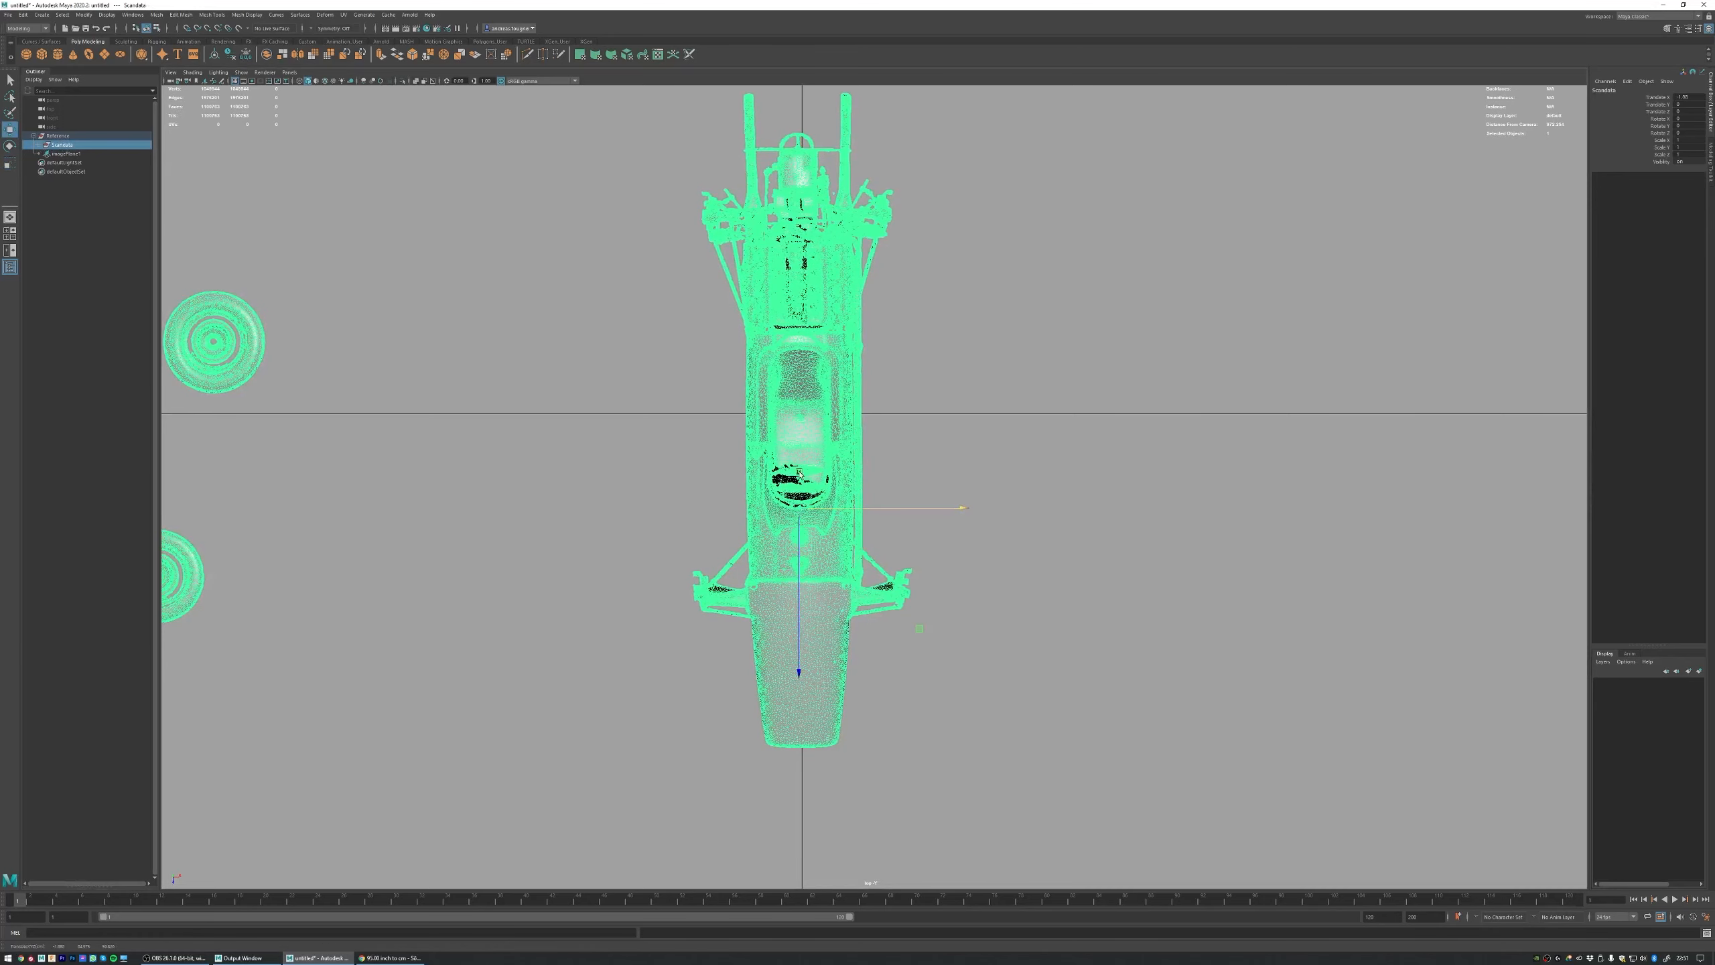
Step: Freeze the Scandata group's transformations and deselect it
left_click(84, 15)
left_click(103, 55)
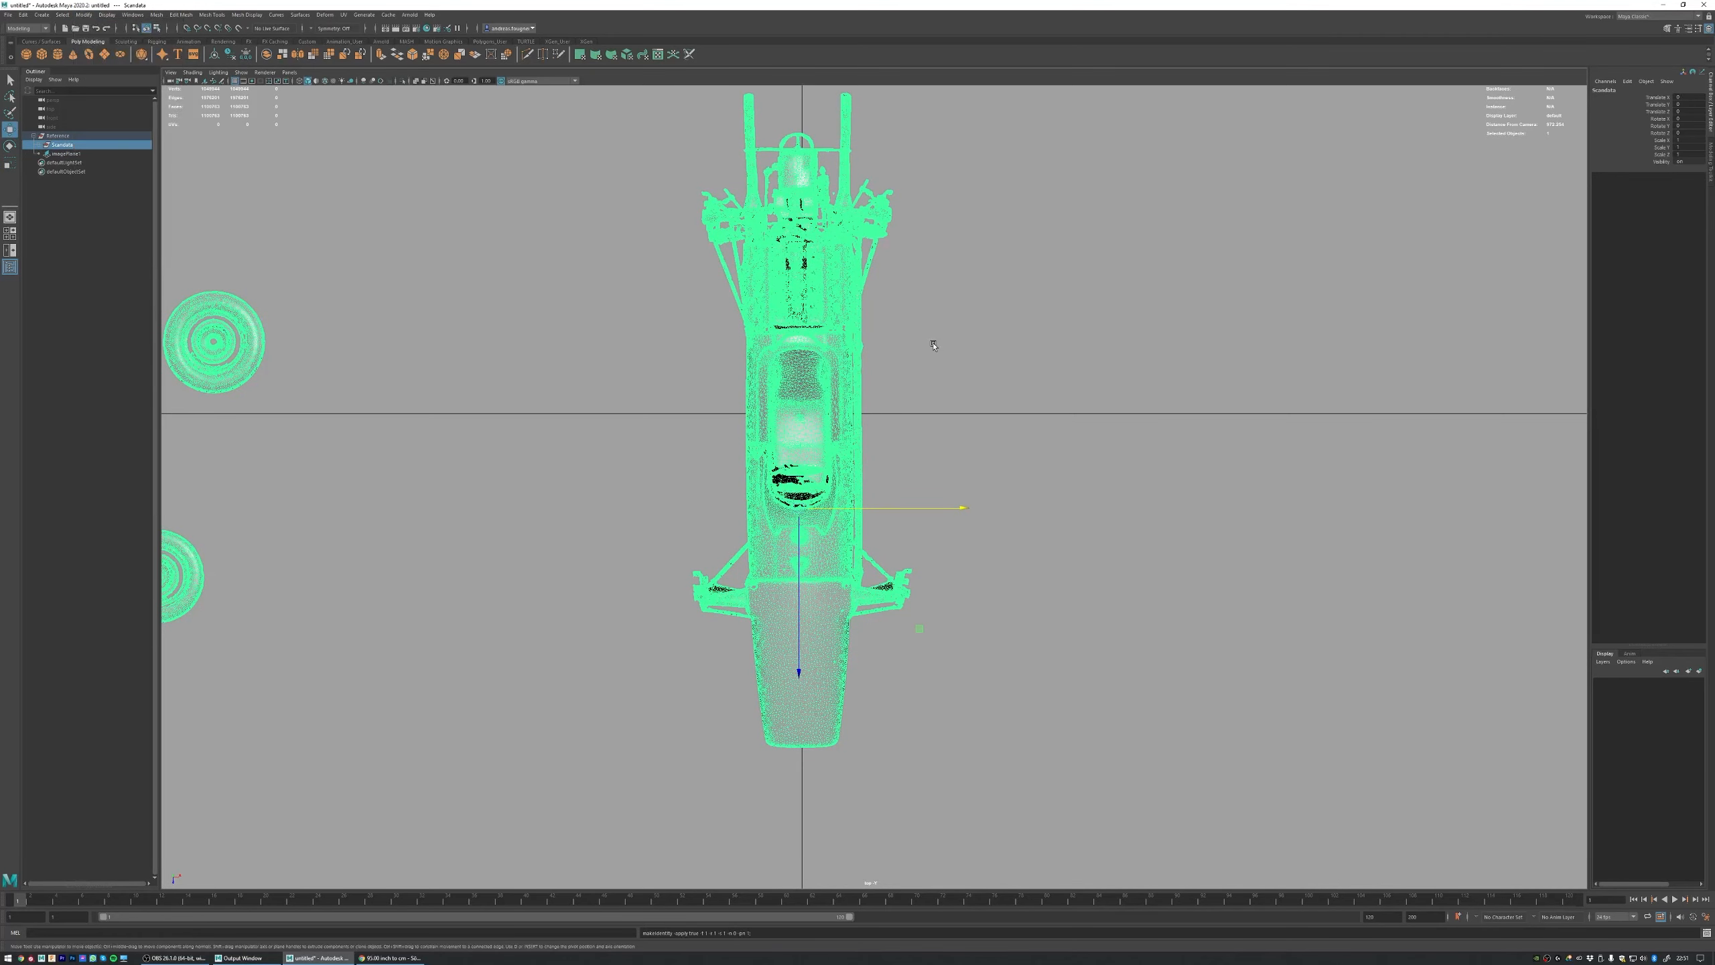
left_click(933, 349)
Step: Move the blueprint image plane sideways away from the car, out beyond the loose scanned wheels
key("space")
key("space")
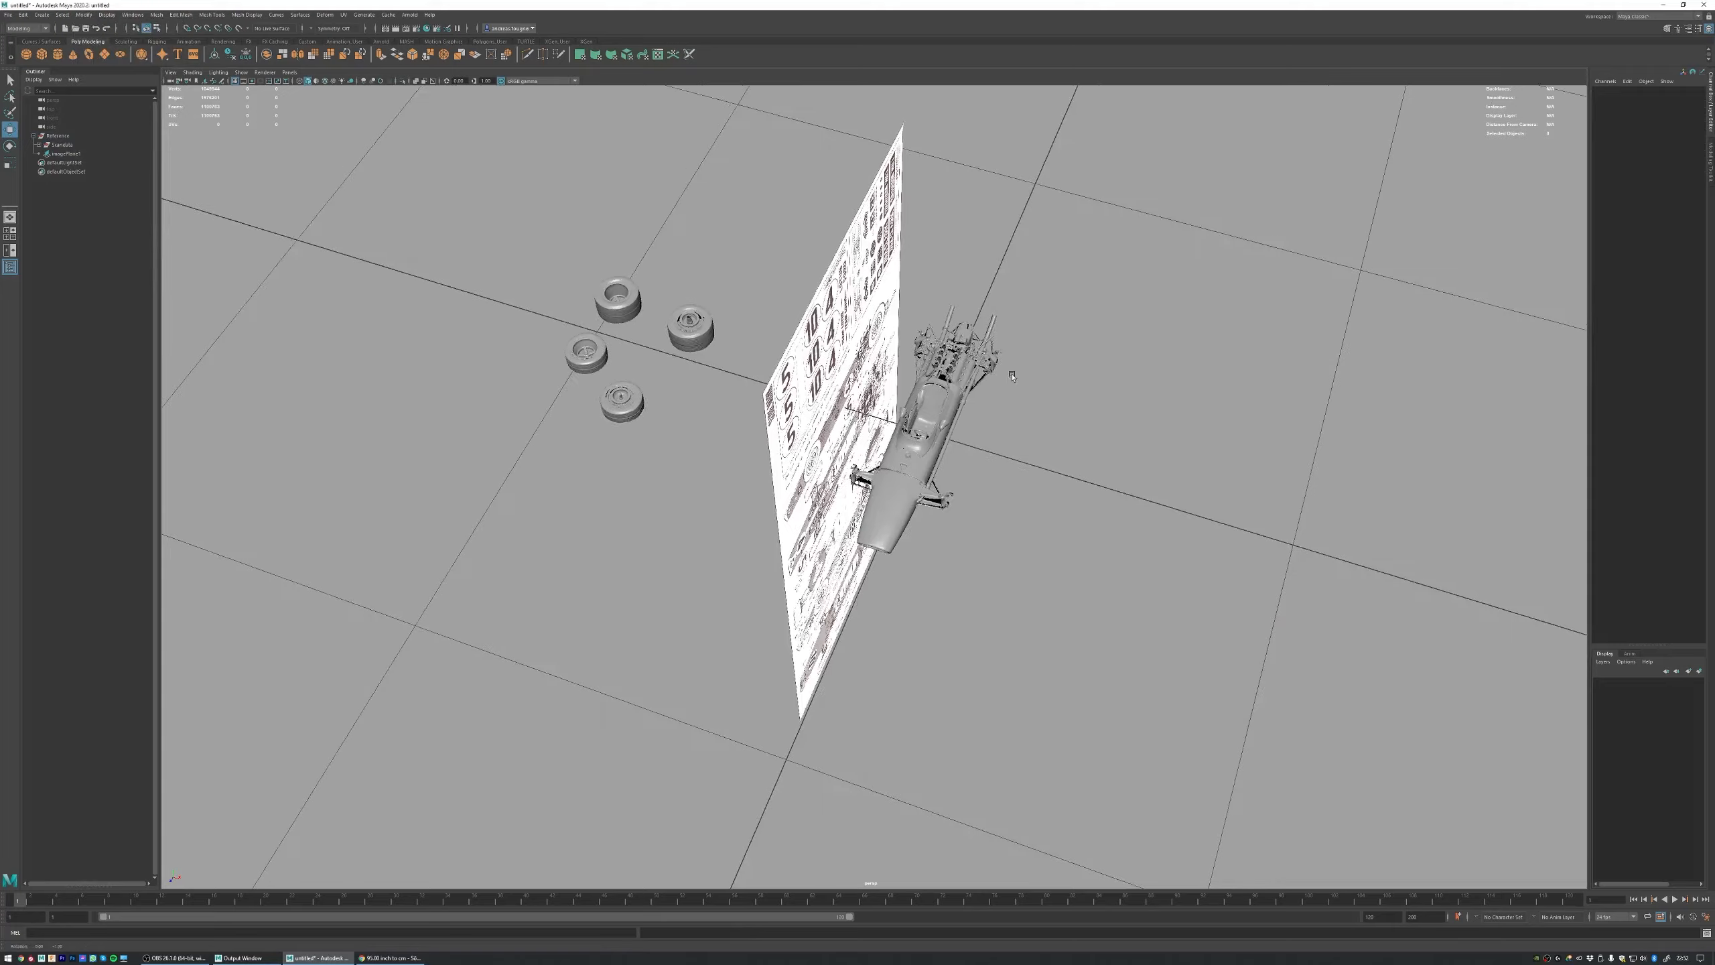
left_click_drag(933, 349, 877, 348, "alt")
right_click_drag(877, 347, 716, 341, "alt")
middle_click_drag(954, 405, 874, 291, "alt")
left_click(930, 257)
key("space")
key("space")
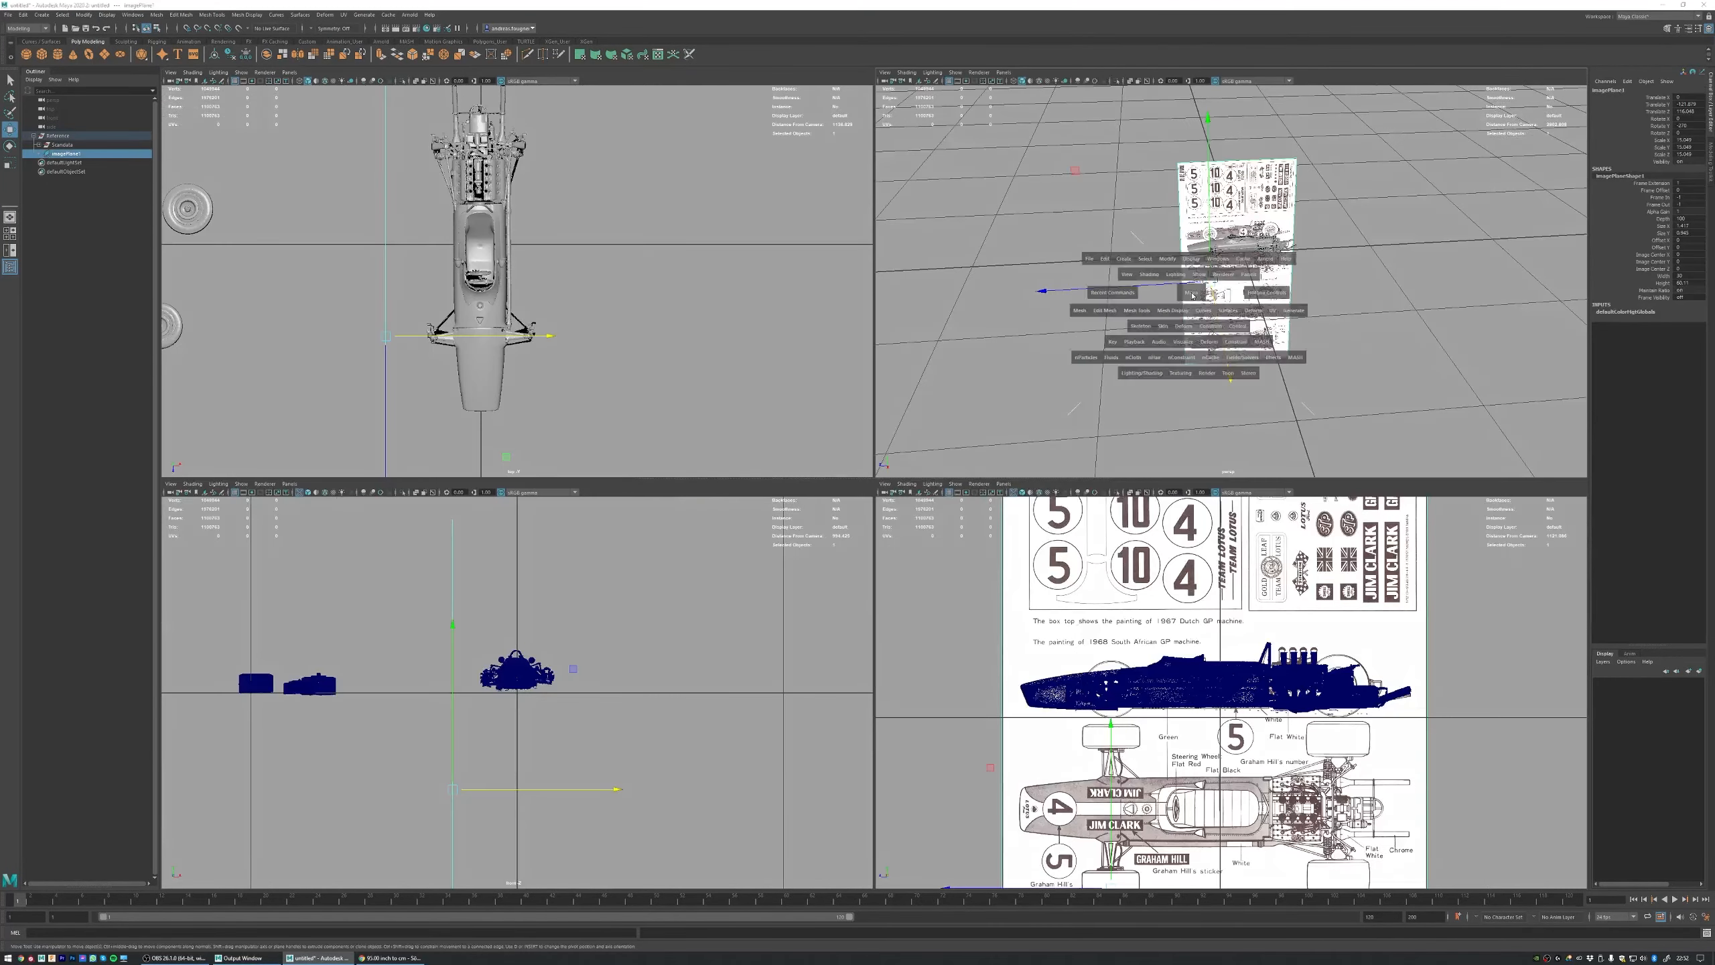
left_click_drag(898, 337, 980, 382, "alt")
left_click_drag(886, 558, 646, 559)
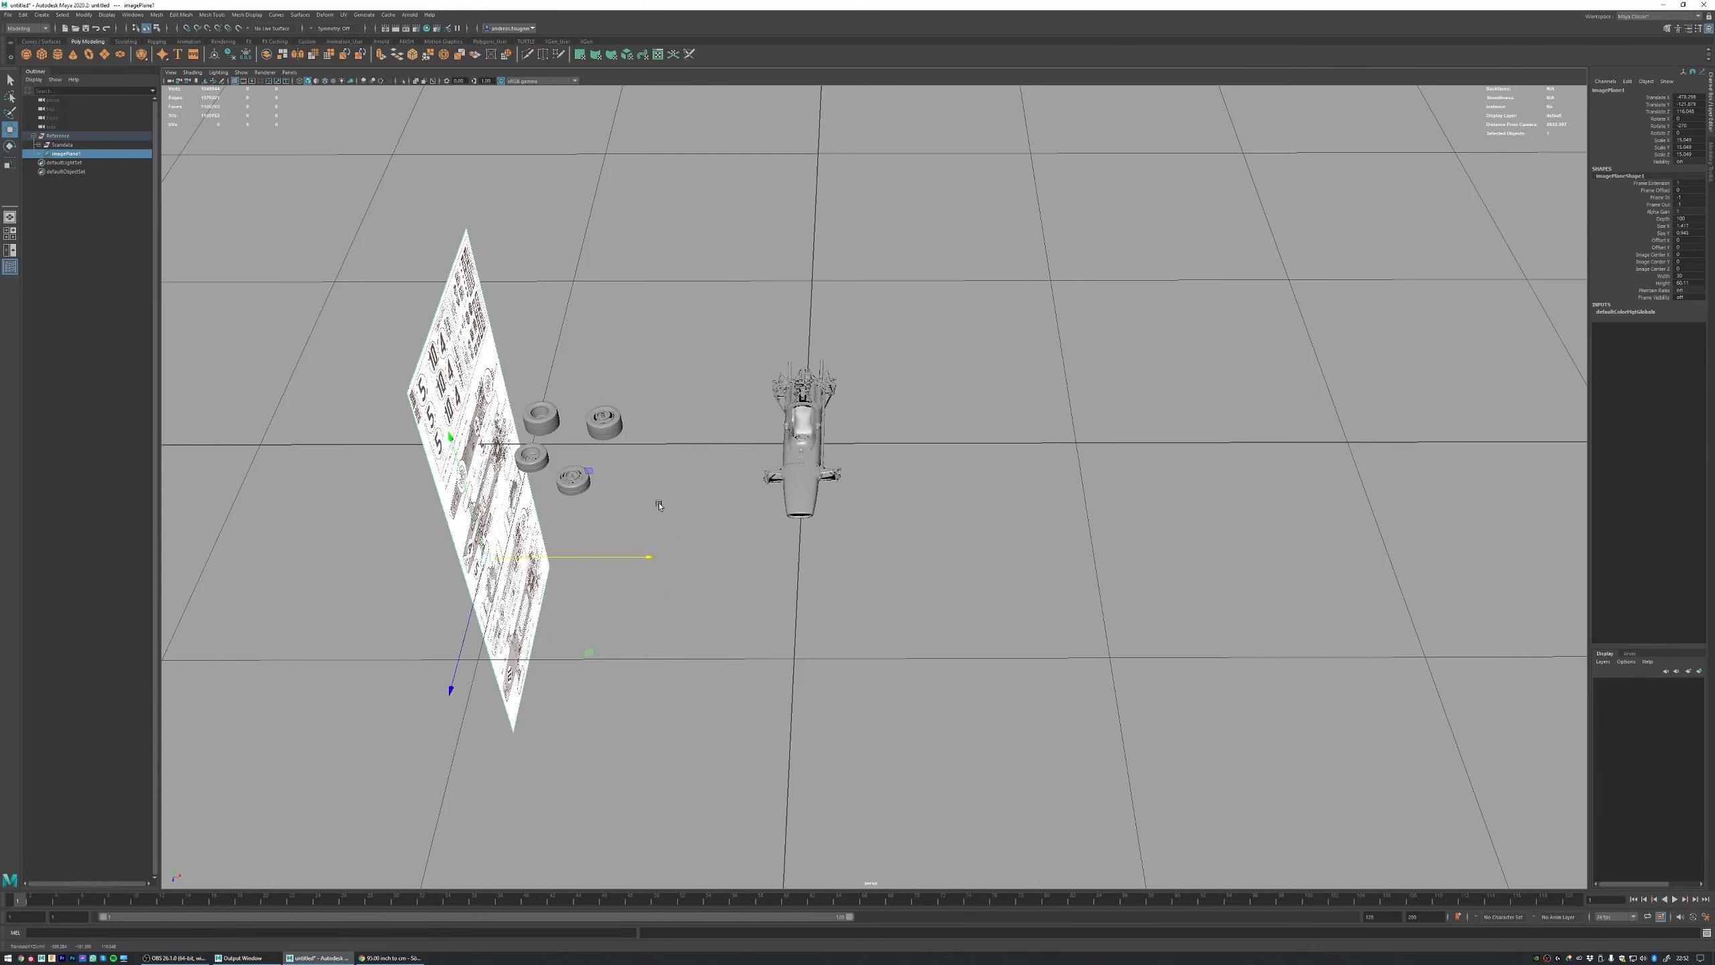
left_click_drag(810, 433, 751, 494, "alt")
Step: Duplicate the blueprint plane, centre the copy's pivot, rotate it flat and align its top-view drawing with the scanned car
key("ctrl+d")
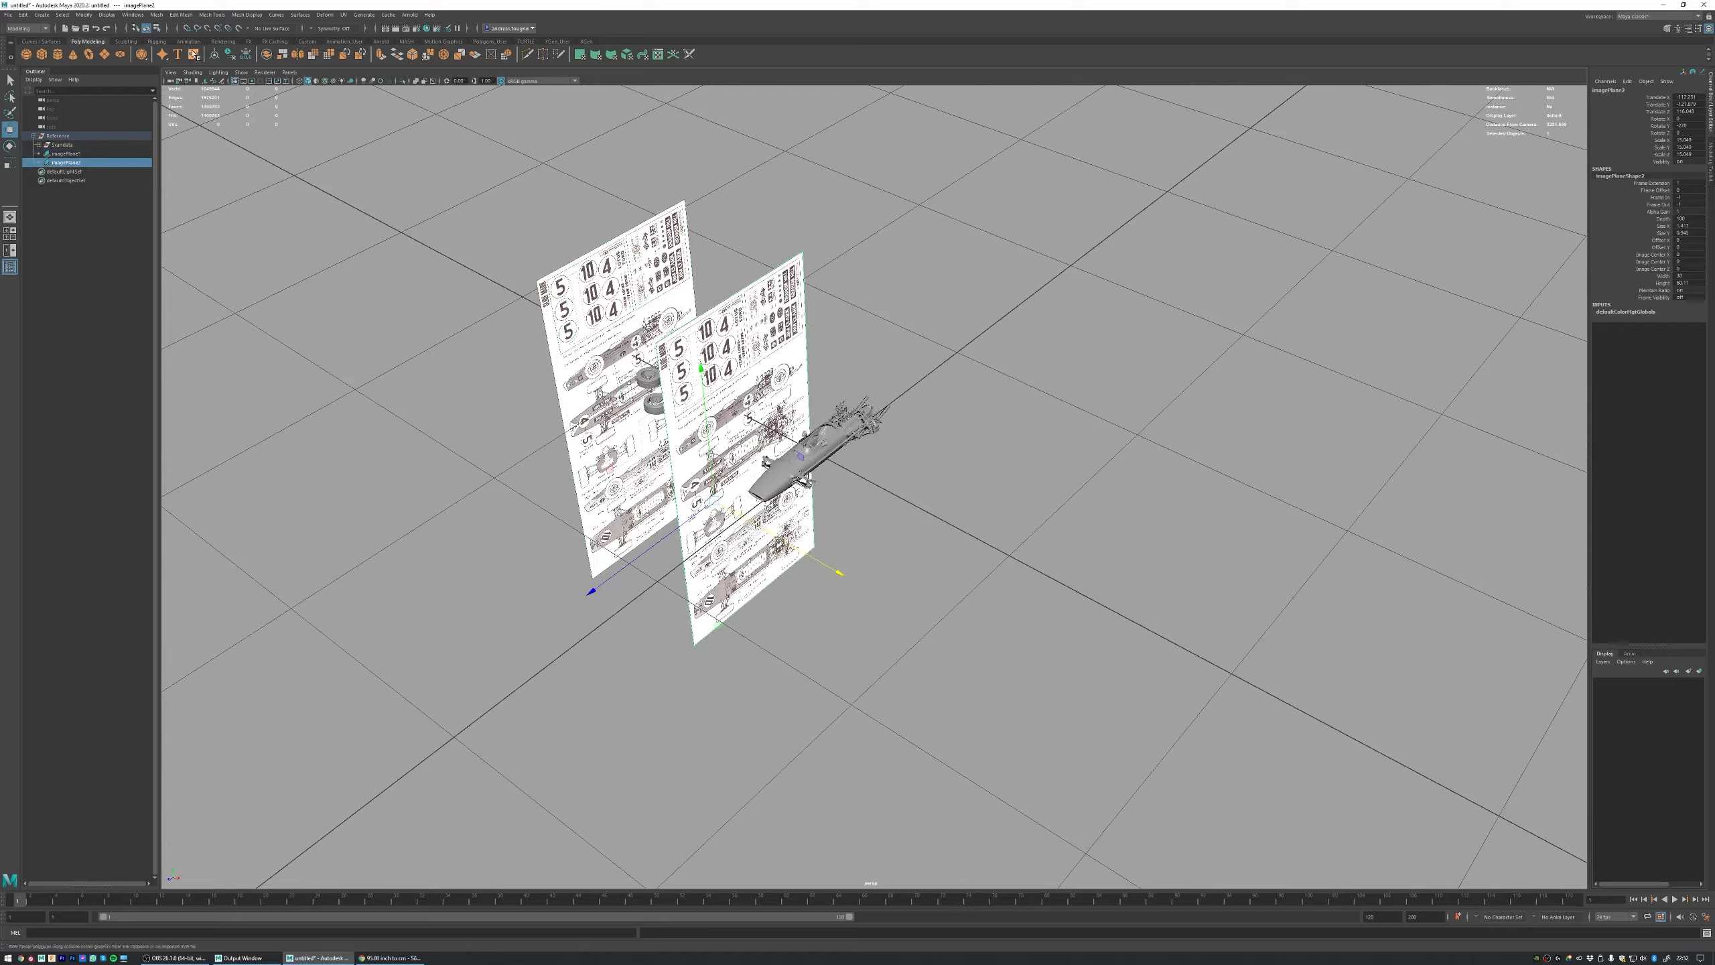
left_click(84, 14)
left_click(103, 82)
left_click_drag(875, 420, 899, 516, "alt")
key("e")
key("w")
key("space")
key("space")
left_click_drag(852, 423, 907, 421)
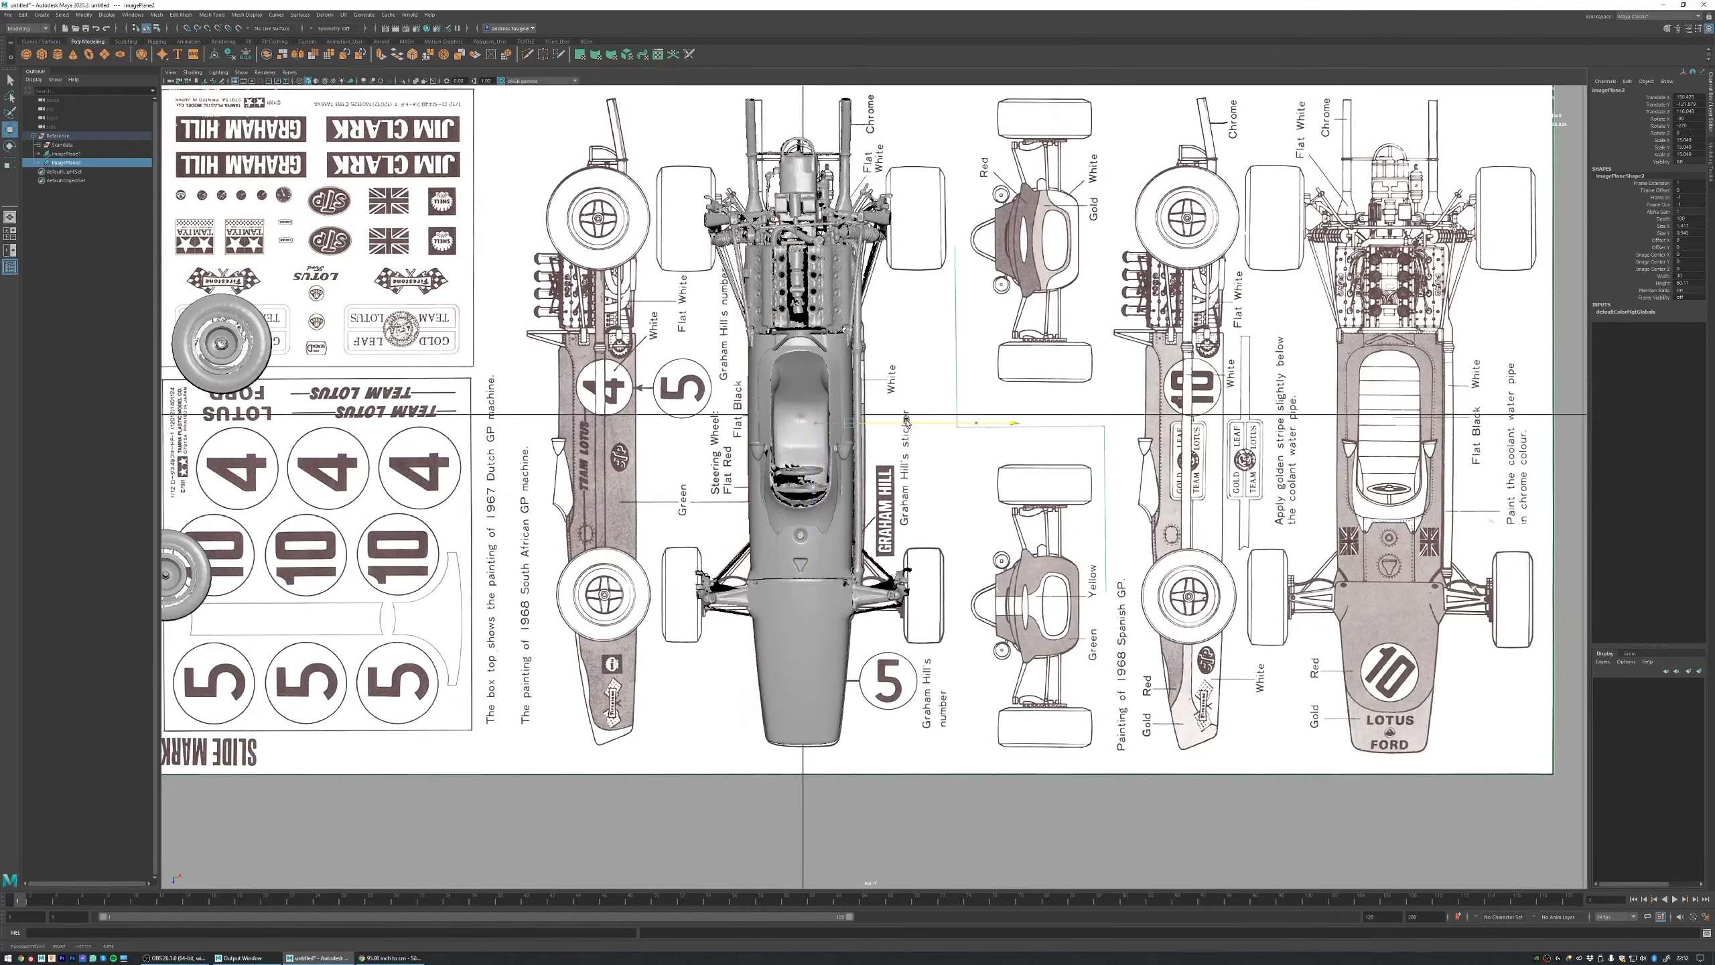
Step: Lower the flat blueprint plane well below the car and check its alignment in the top view
key("space")
key("space")
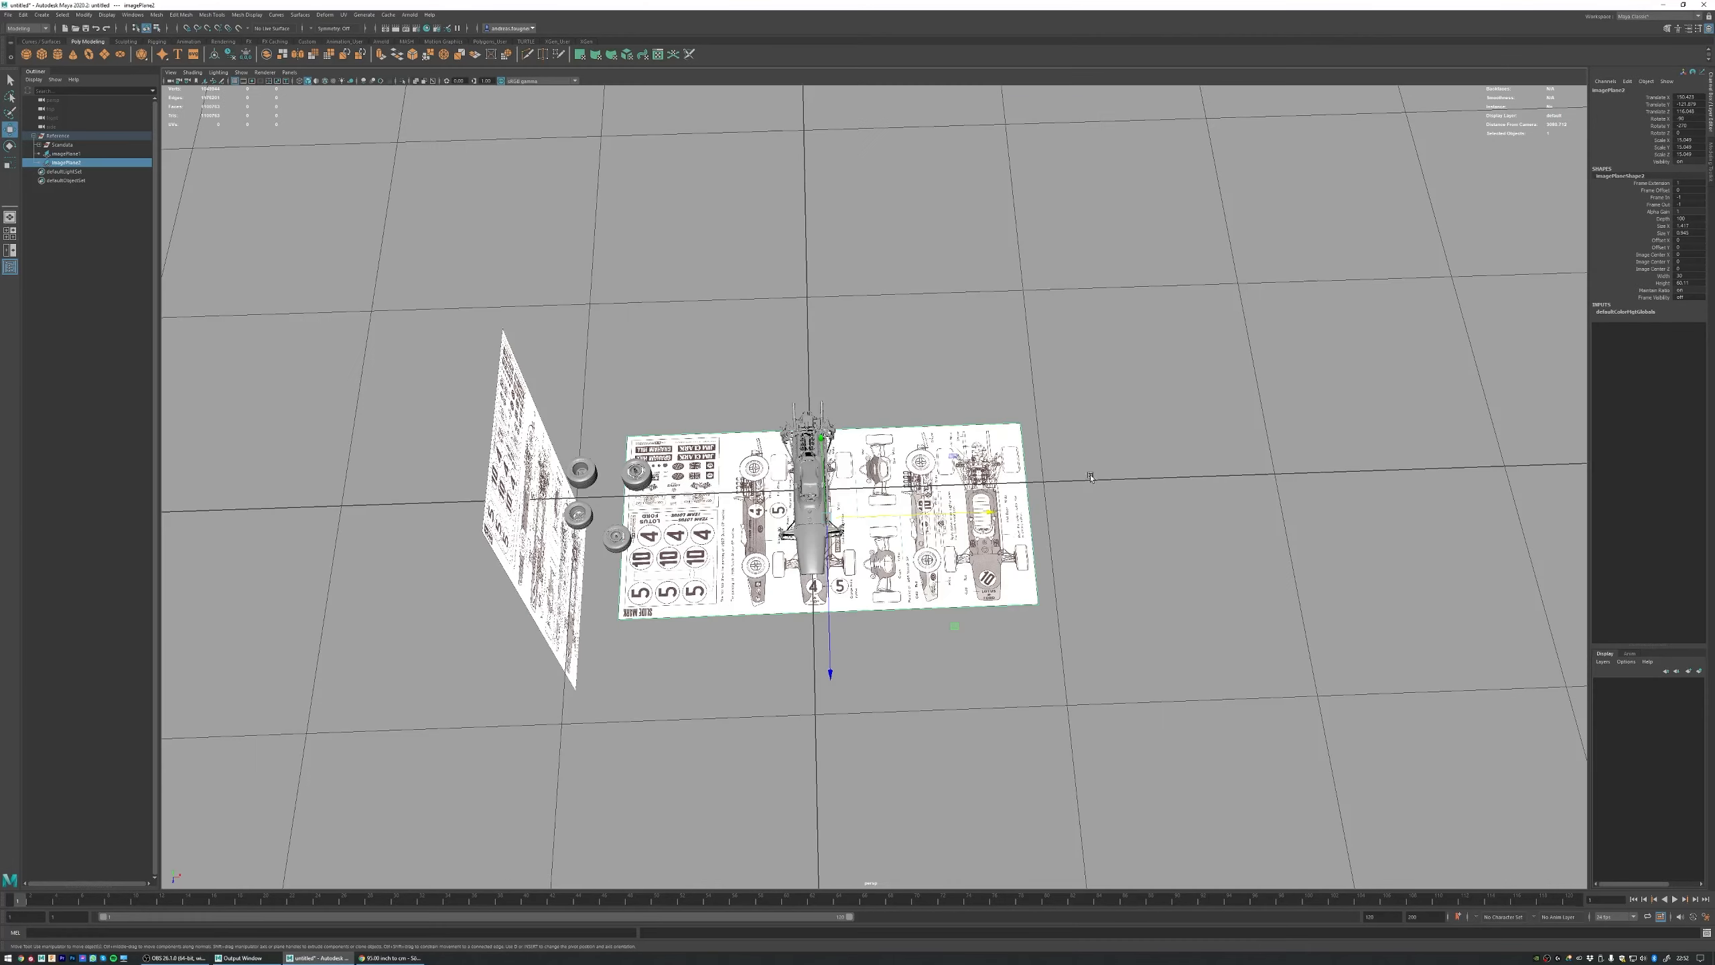
left_click_drag(898, 445, 838, 494, "alt")
left_click_drag(857, 387, 847, 450, "alt")
key("space")
key("space")
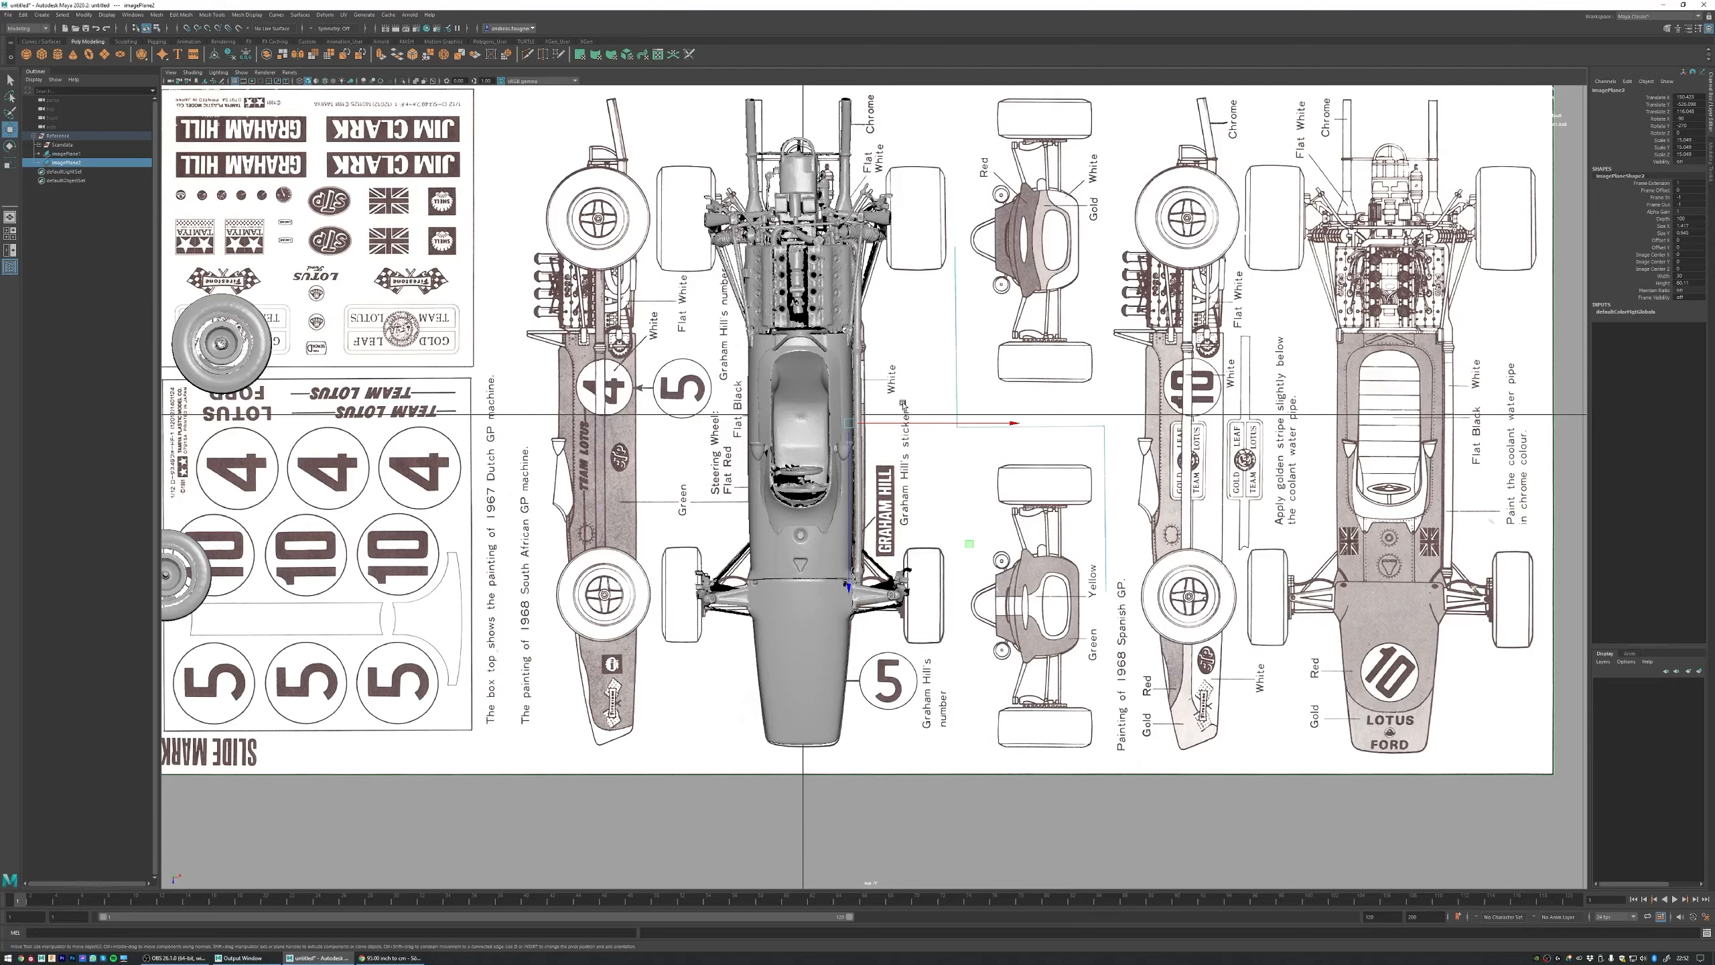
key("space")
key("space")
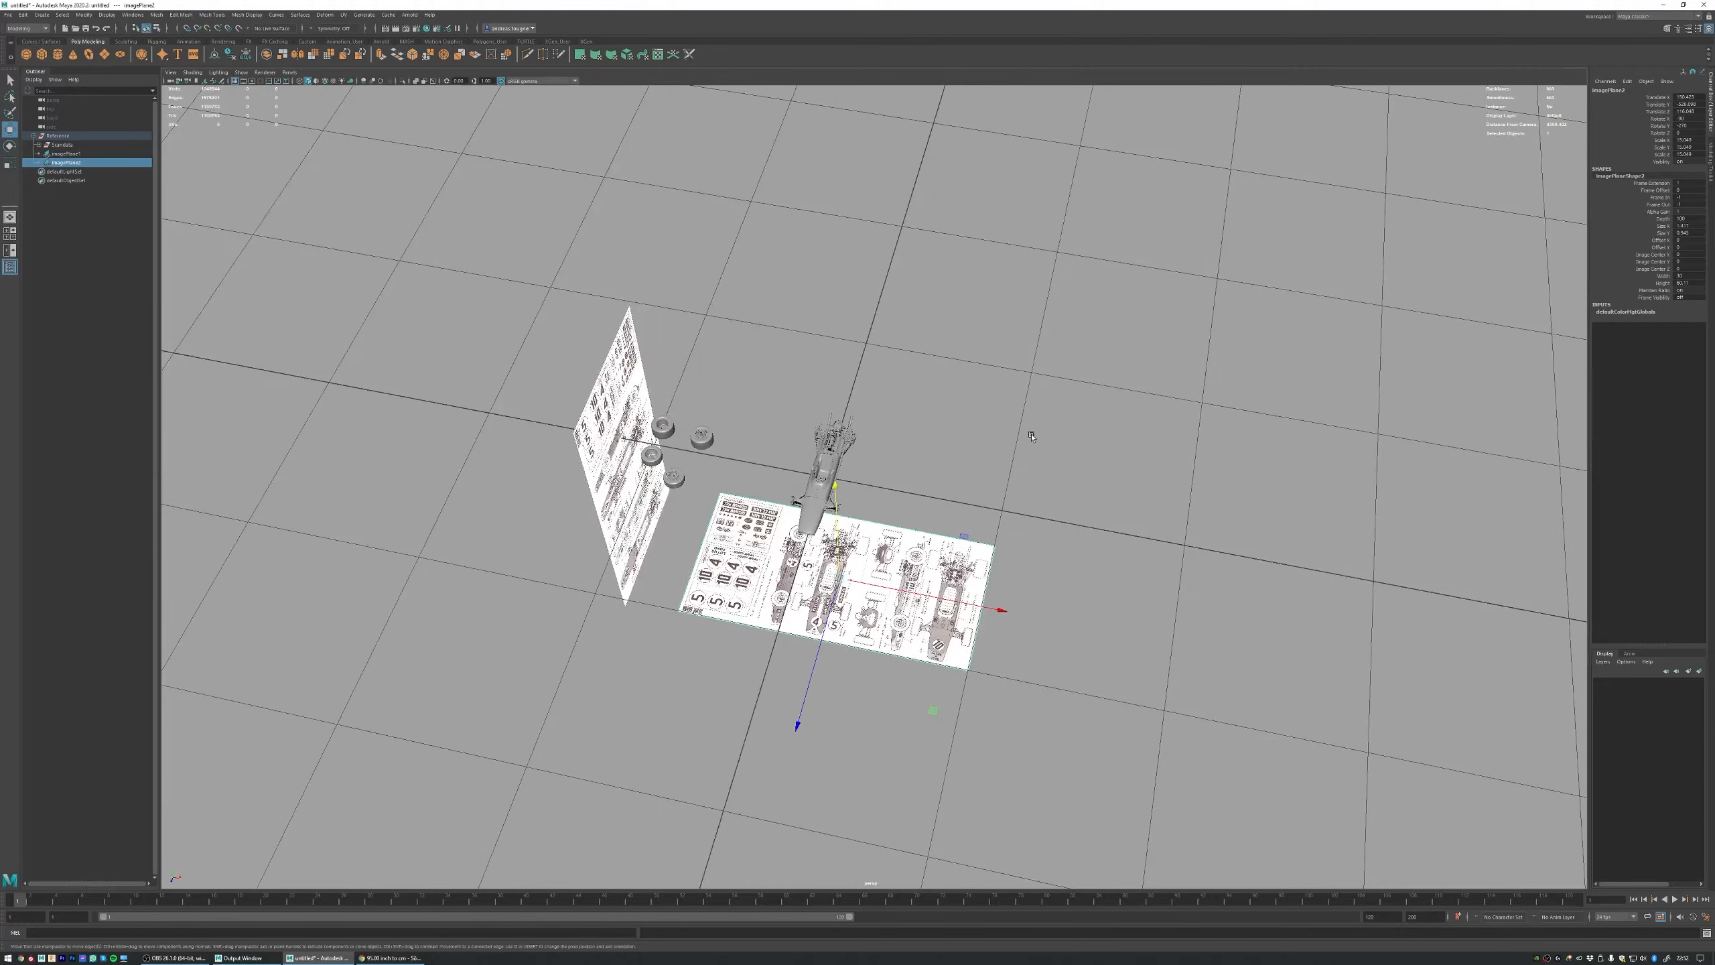
Step: Duplicate the flat blueprint plane, raise the copy and rotate it upright behind the car, facing the nose
left_click_drag(904, 404, 981, 435, "alt")
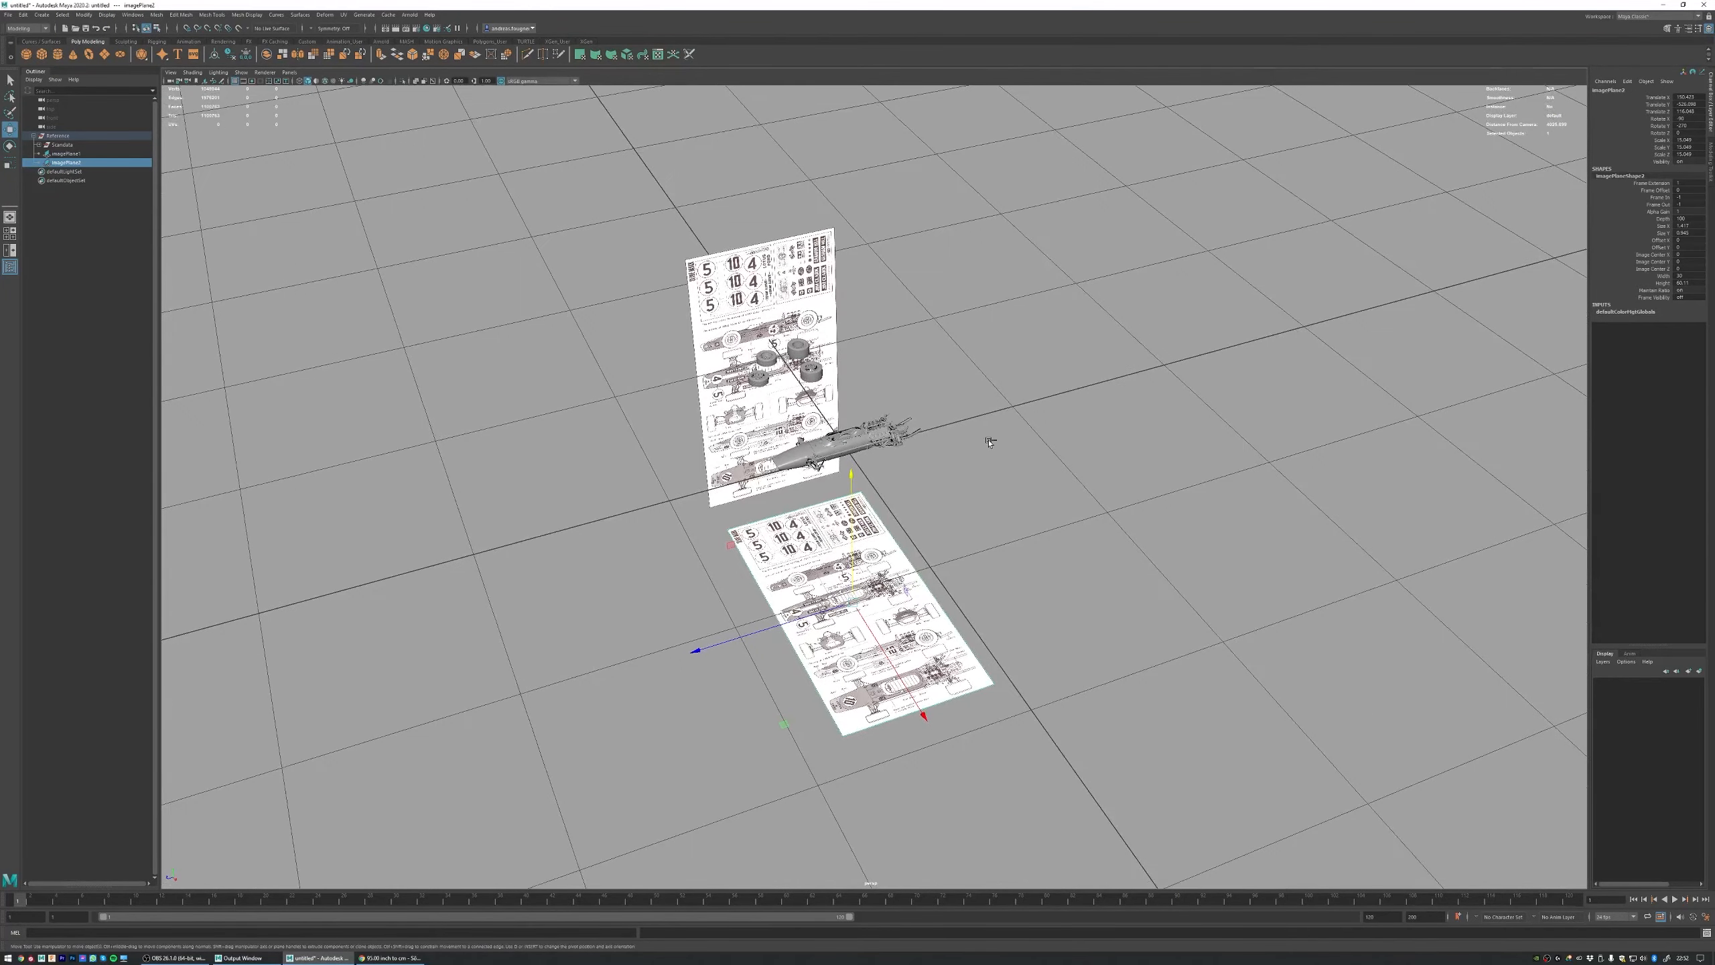
key("ctrl+d")
left_click_drag(851, 475, 852, 319)
key("e")
left_click_drag(868, 344, 972, 389, "alt")
key("w")
Step: Move the upright plane behind the car in the front view so its front-view drawing lies behind the scan
key("space")
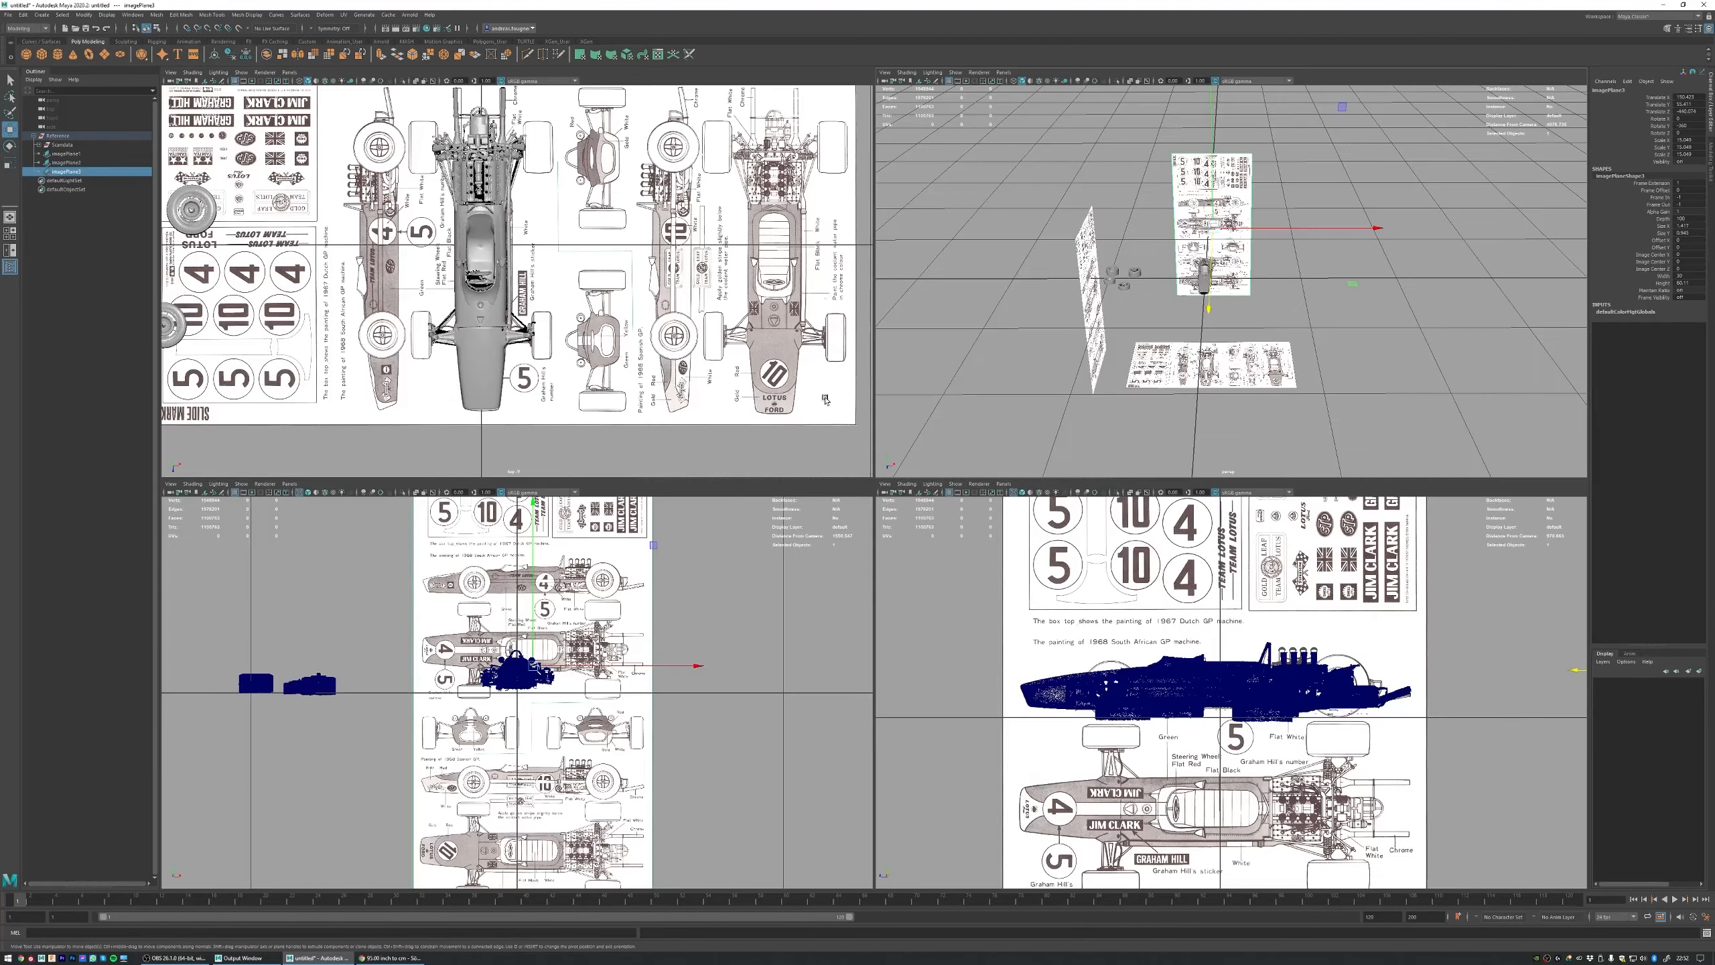
key("space")
right_click_drag(579, 383, 890, 331, "alt")
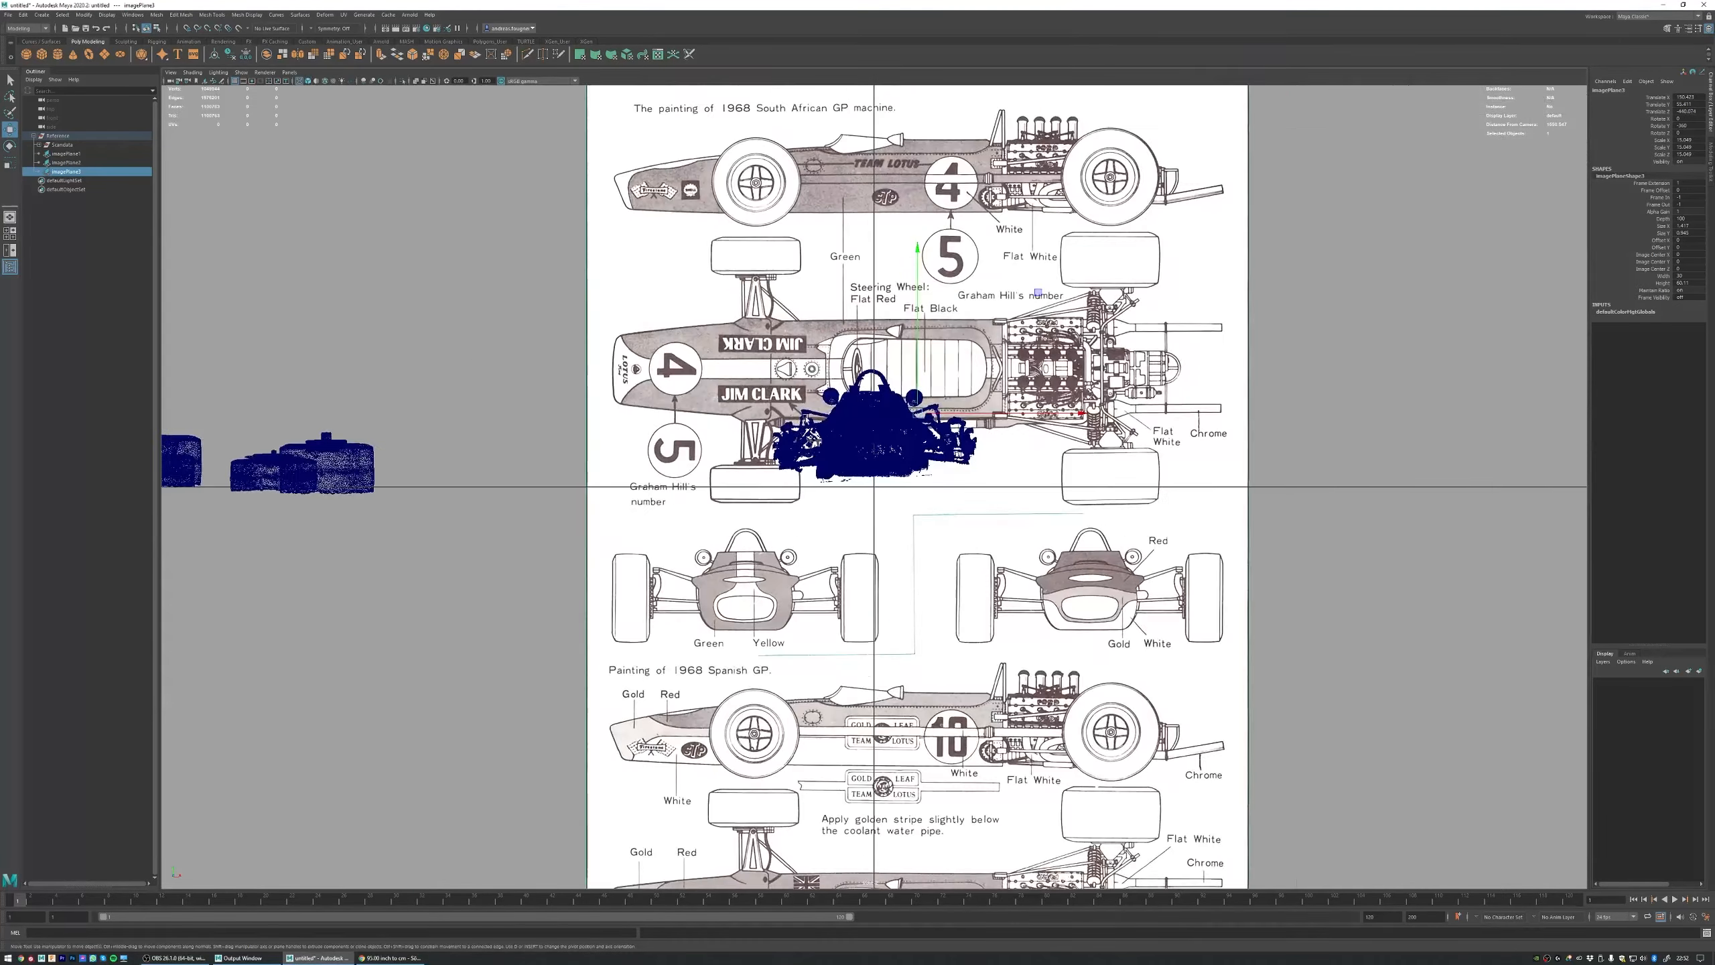
middle_click_drag(889, 331, 830, 395, "alt")
right_click_drag(831, 394, 957, 338, "alt")
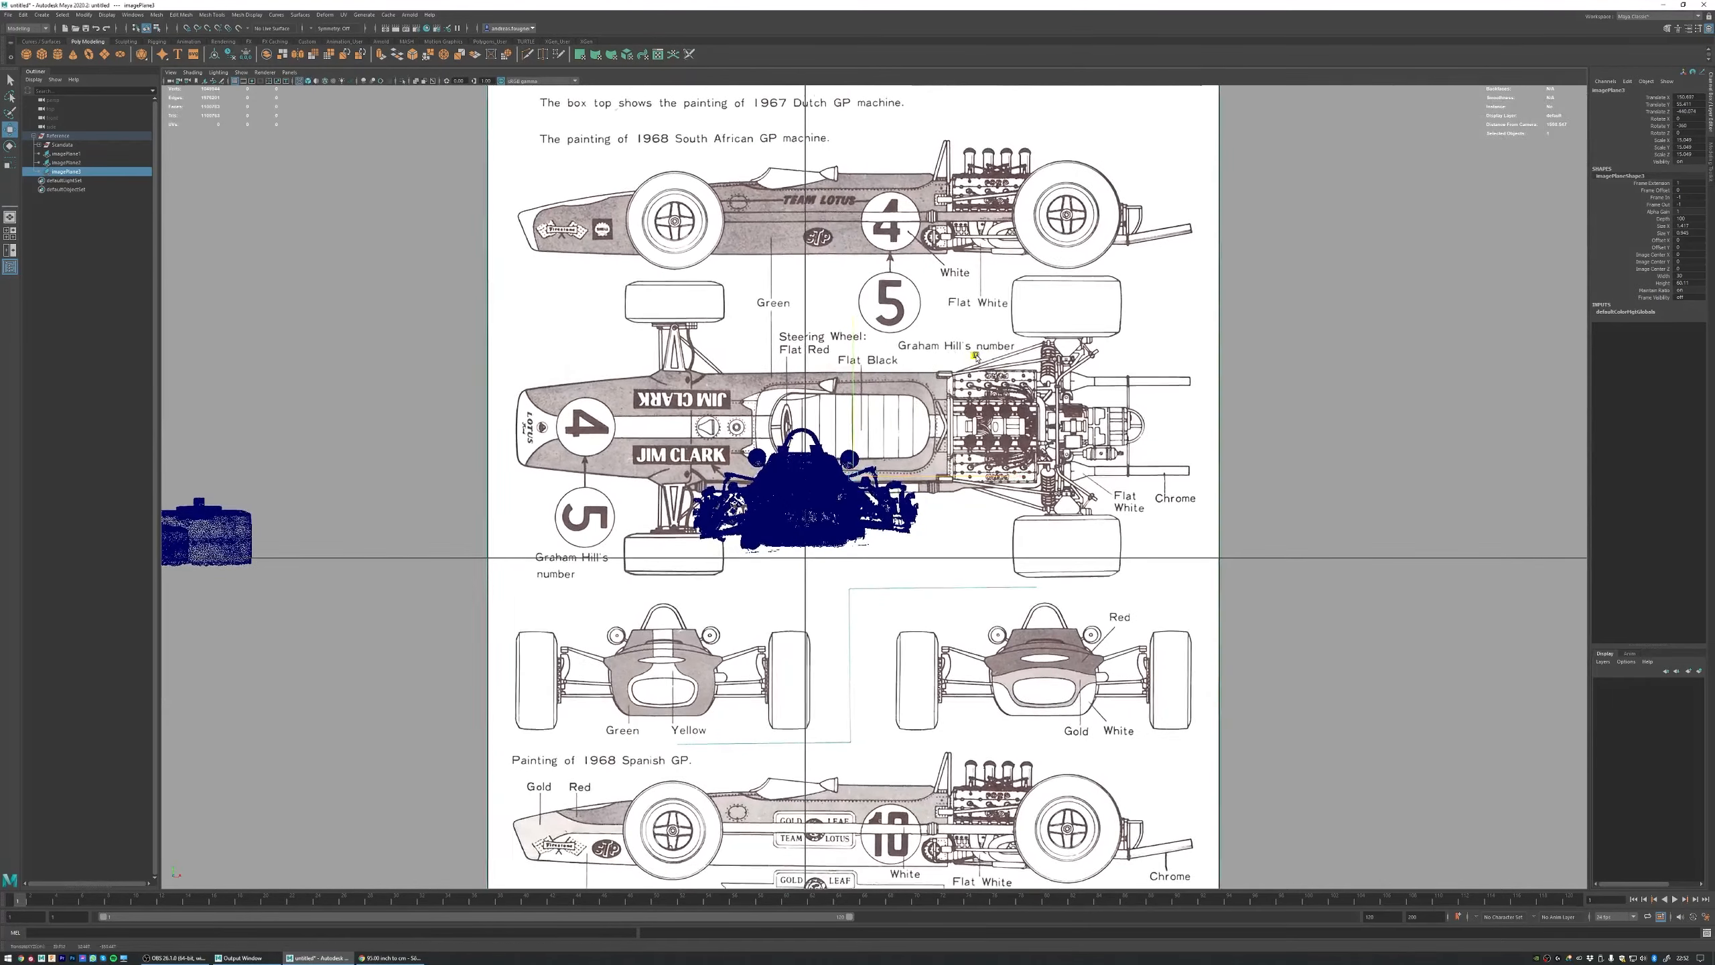
left_click_drag(957, 336, 1096, 185)
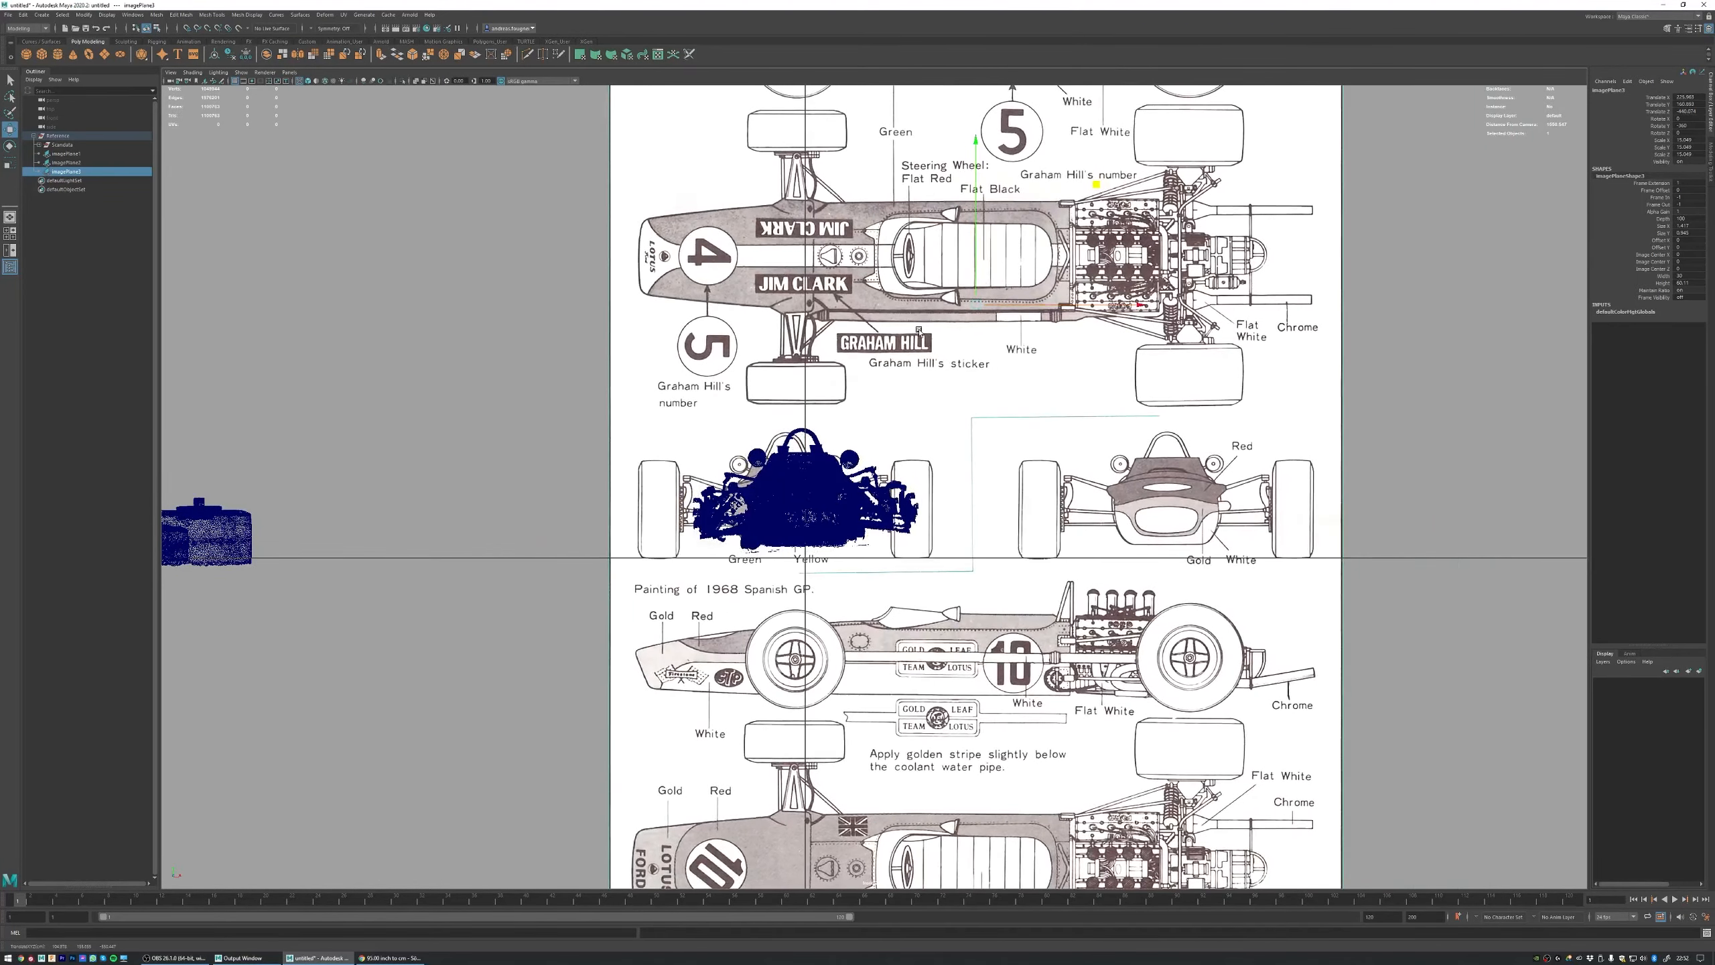
Step: Isolate the rear plane, centre its front-view drawing on the vertical grid axis and compare the scan with it
key("ctrl+1")
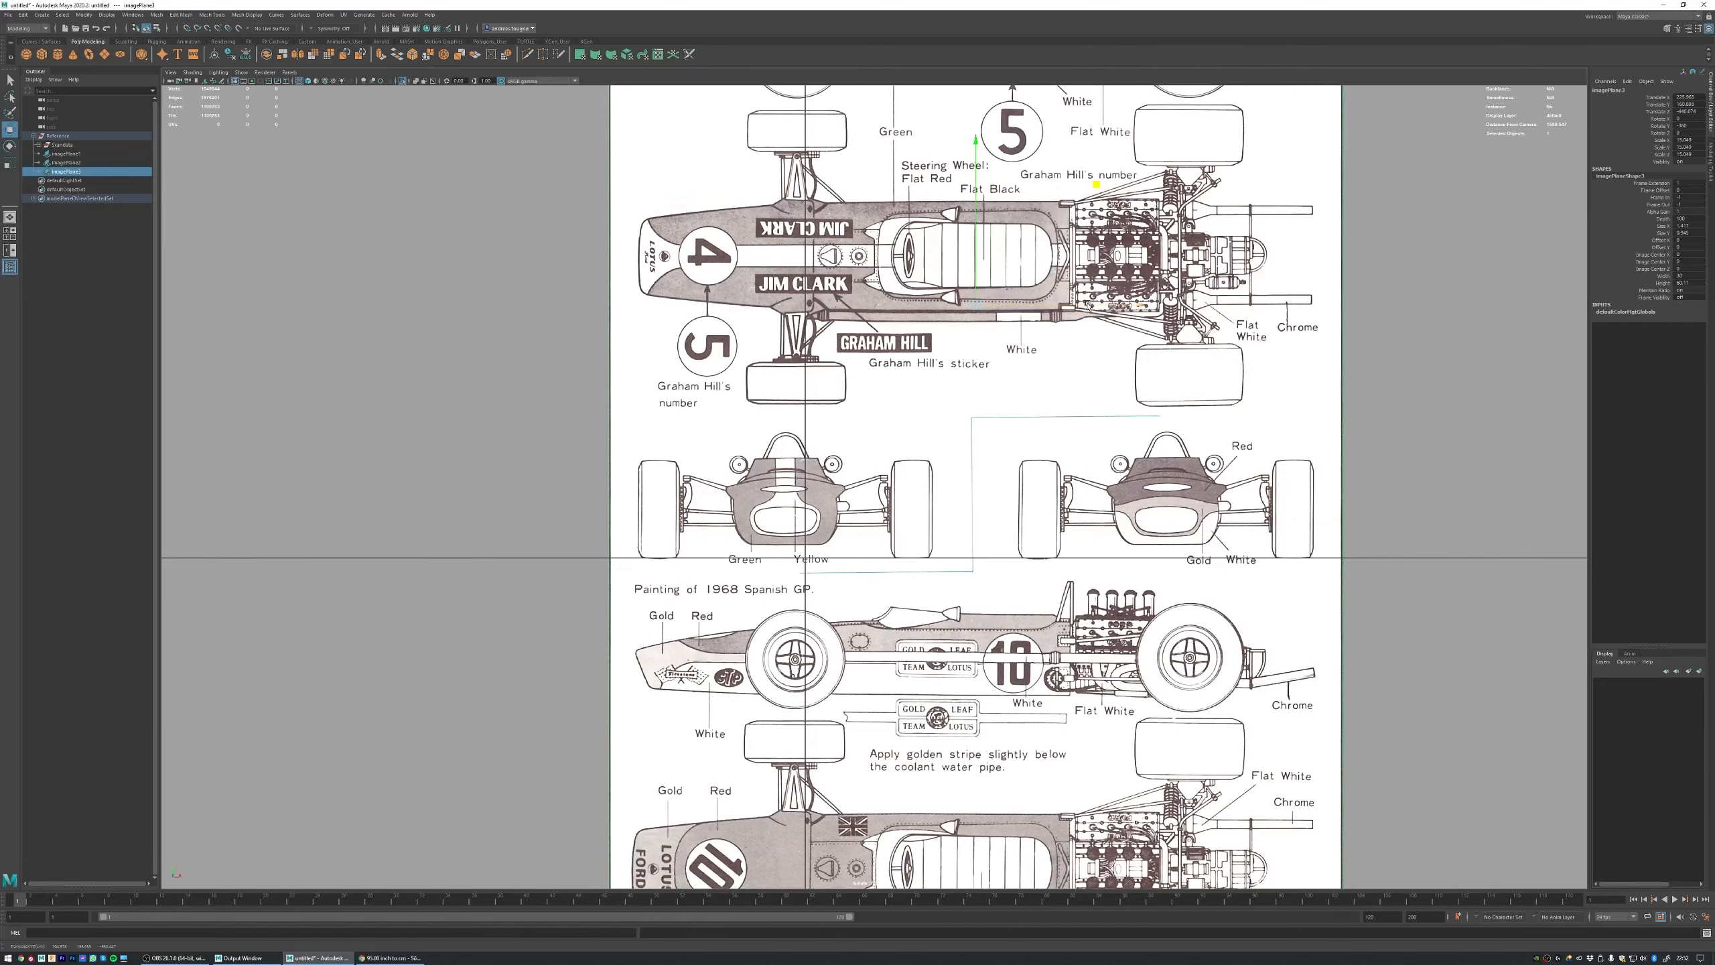
middle_click_drag(1090, 307, 1108, 306)
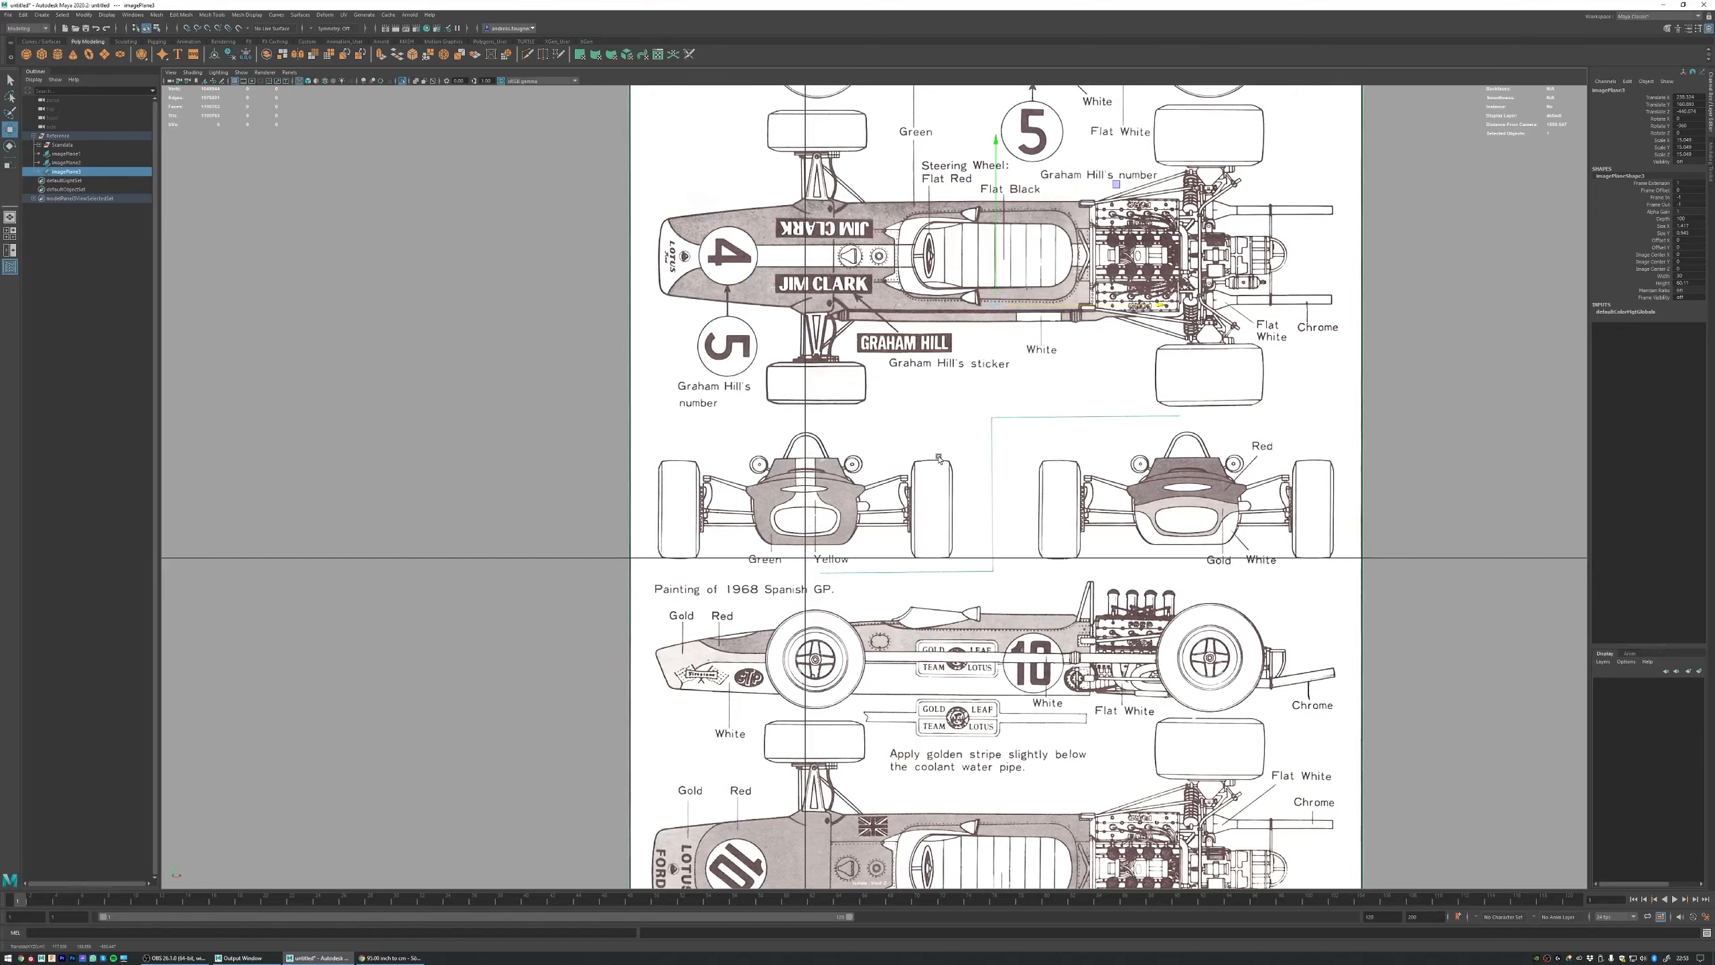
key("ctrl+1")
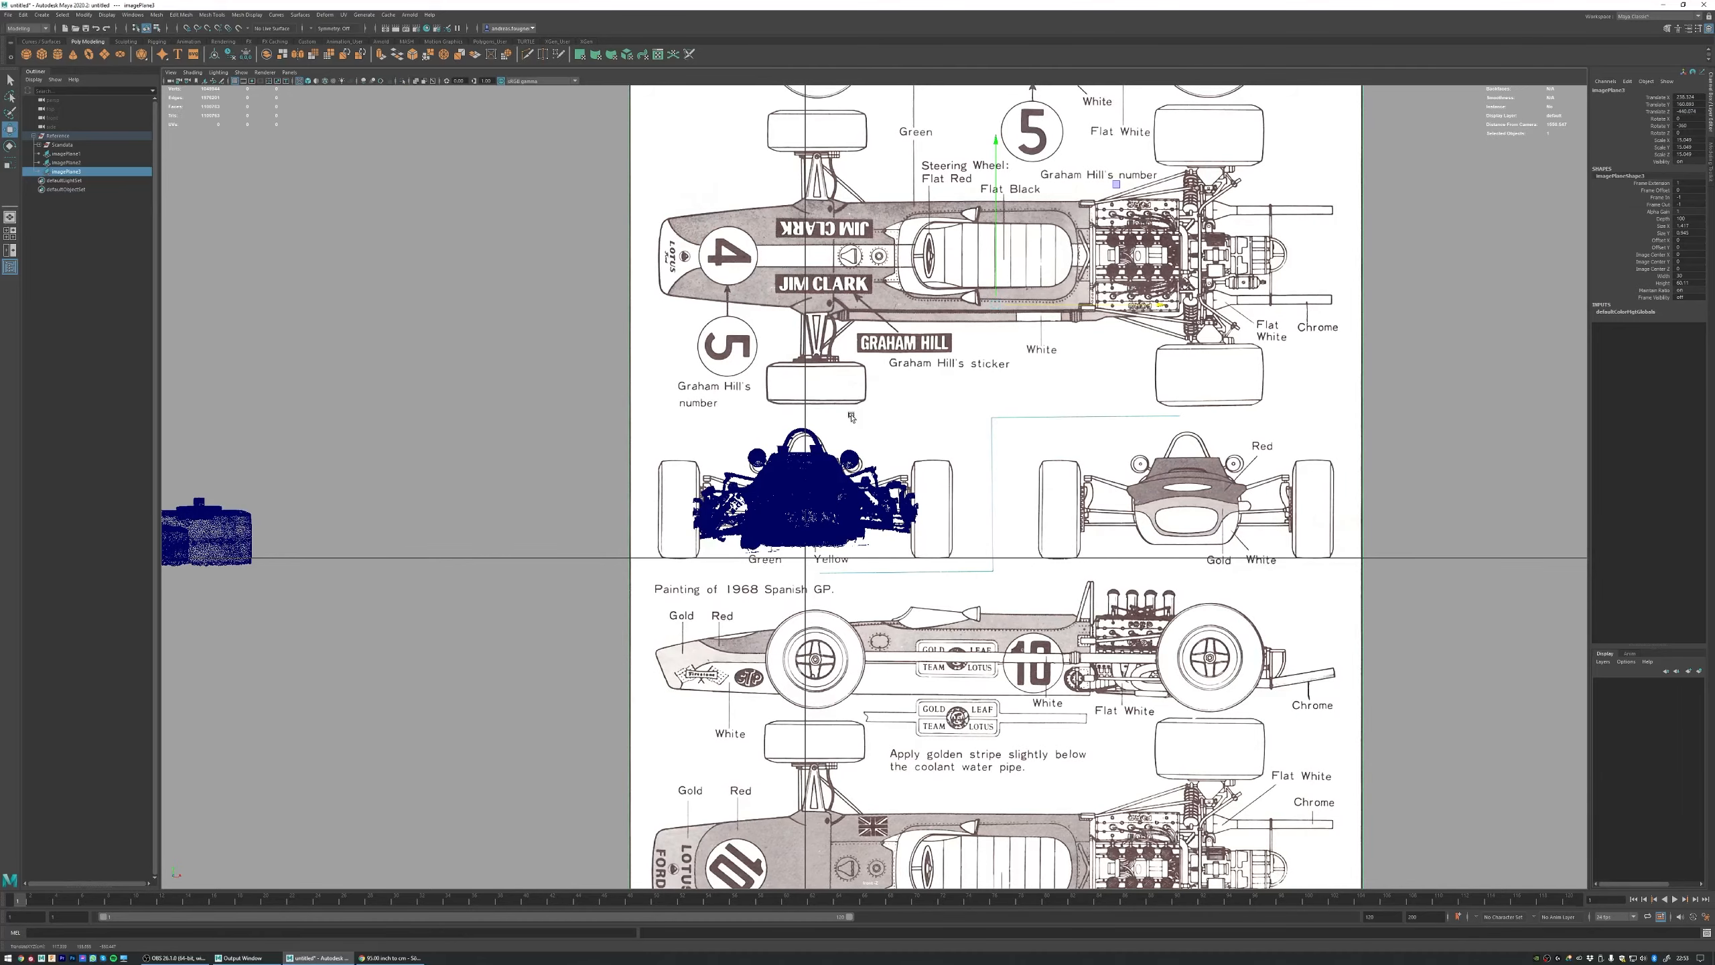
scroll(1083, 521, "up", 12)
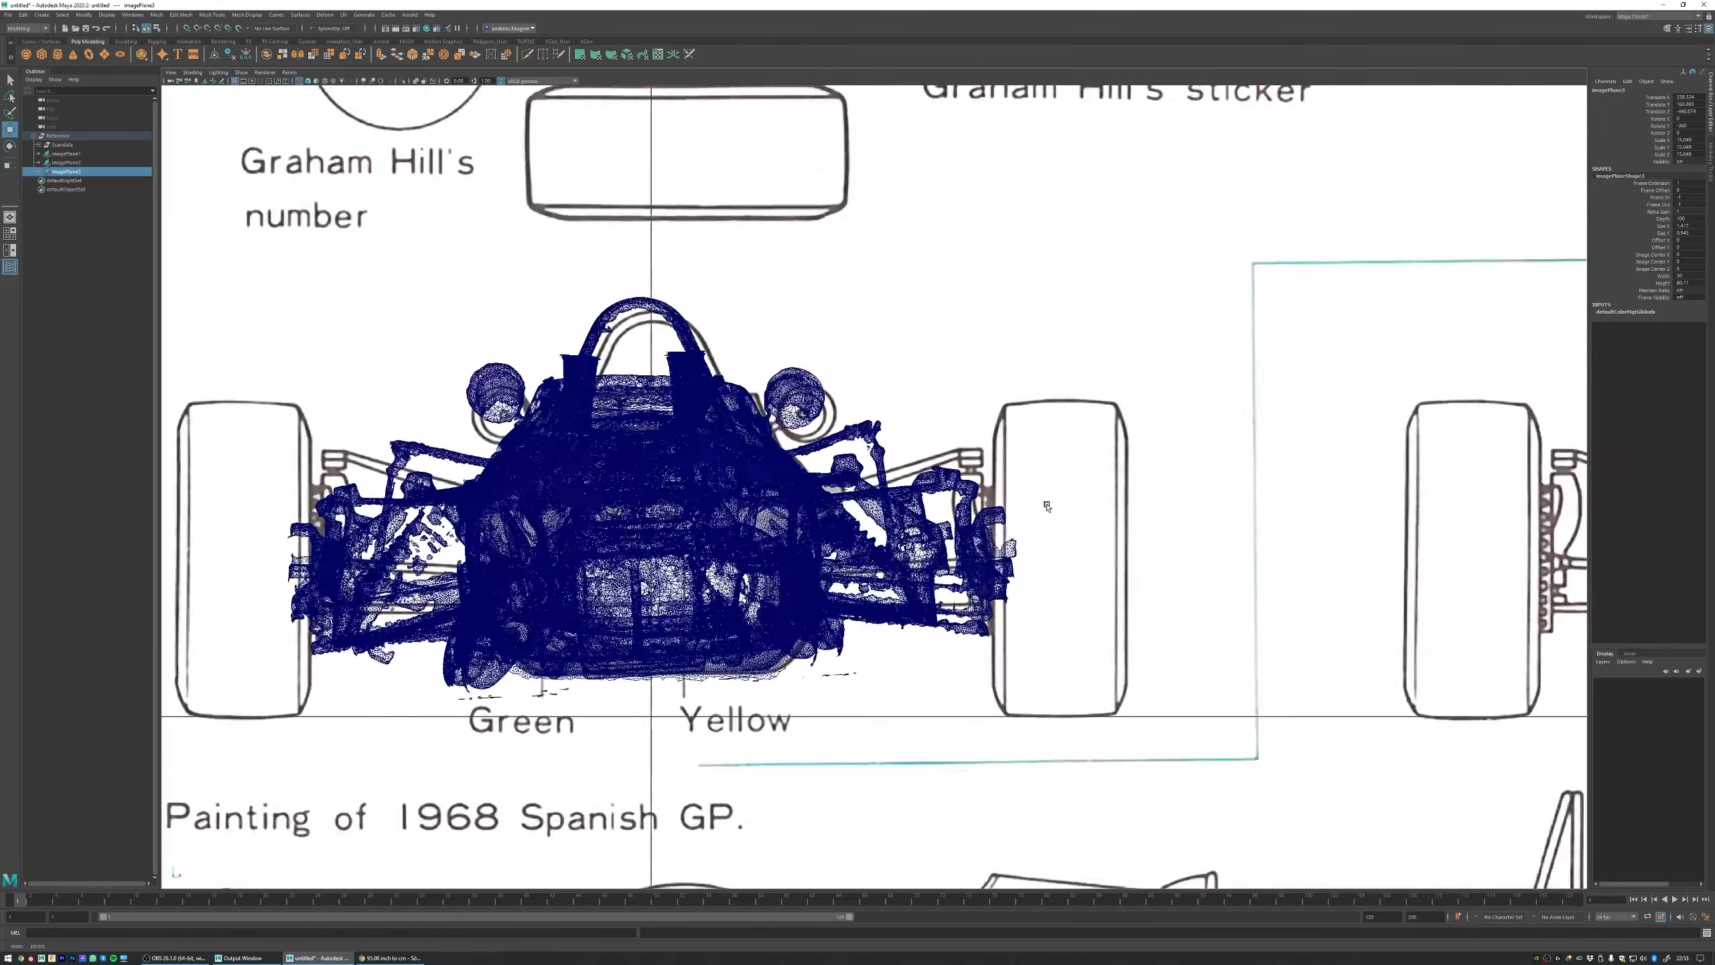
middle_click_drag(724, 449, 924, 433, "alt")
scroll(924, 432, "up", 1)
scroll(977, 435, "up", 1)
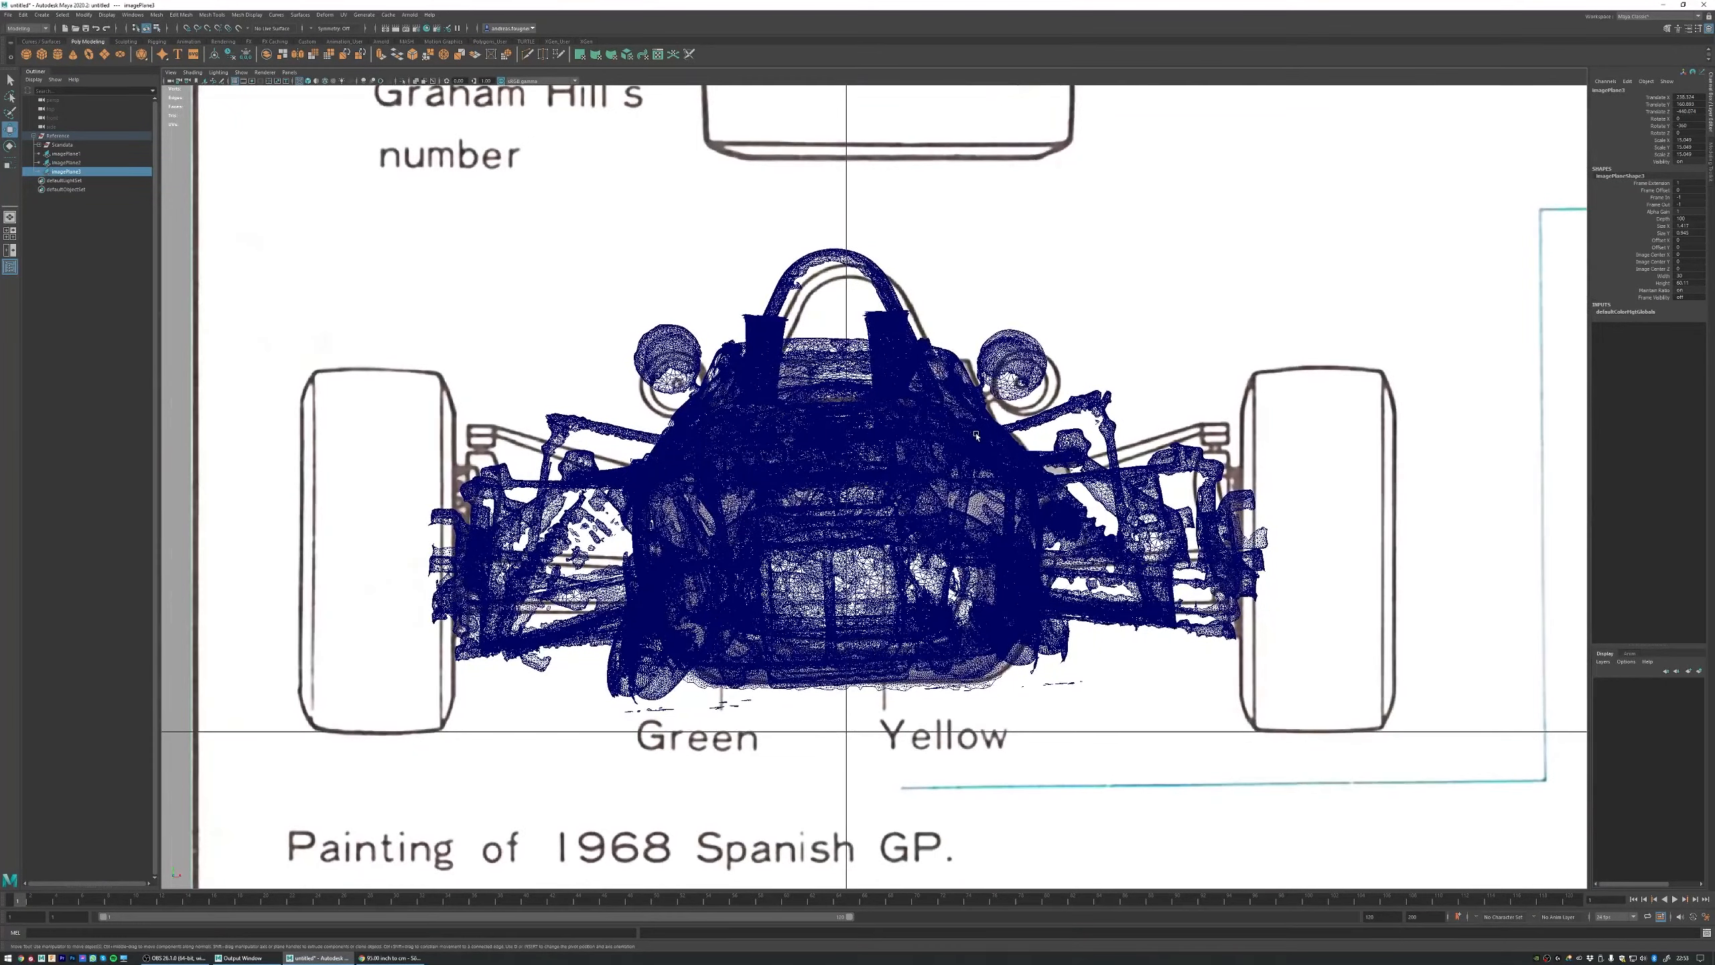
scroll(1091, 452, "down", 14)
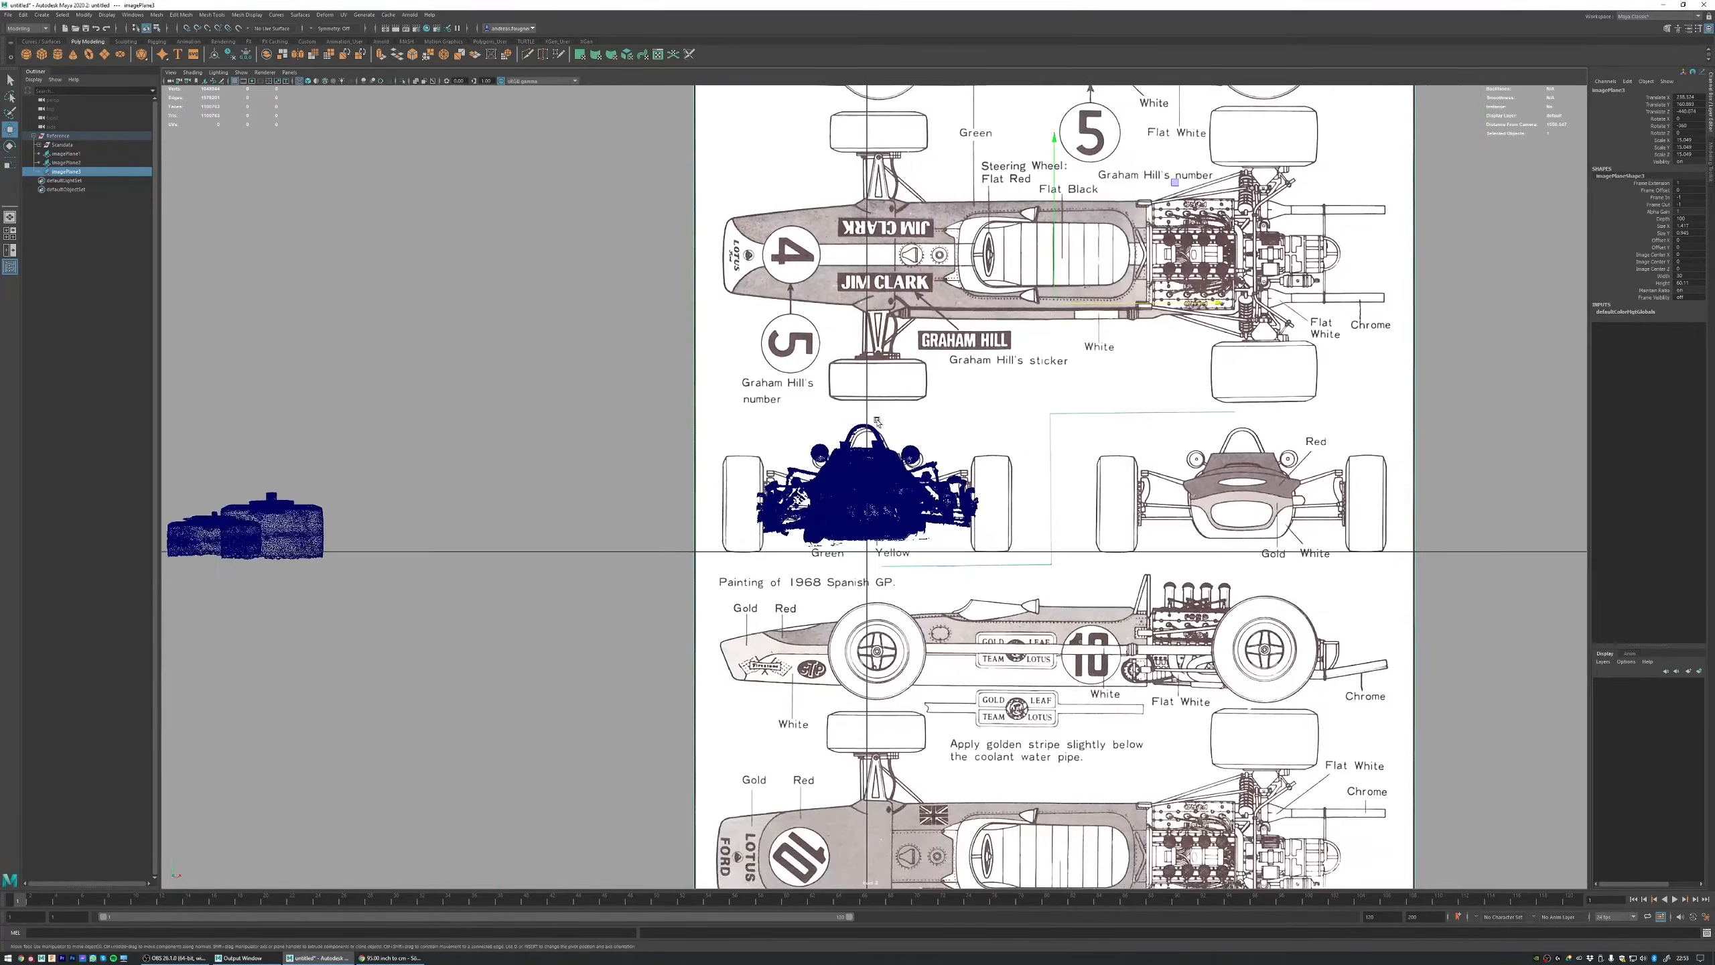
Step: Roll the Scandata group slightly and shift it sideways so the car sits level and centred in the front view
key("space")
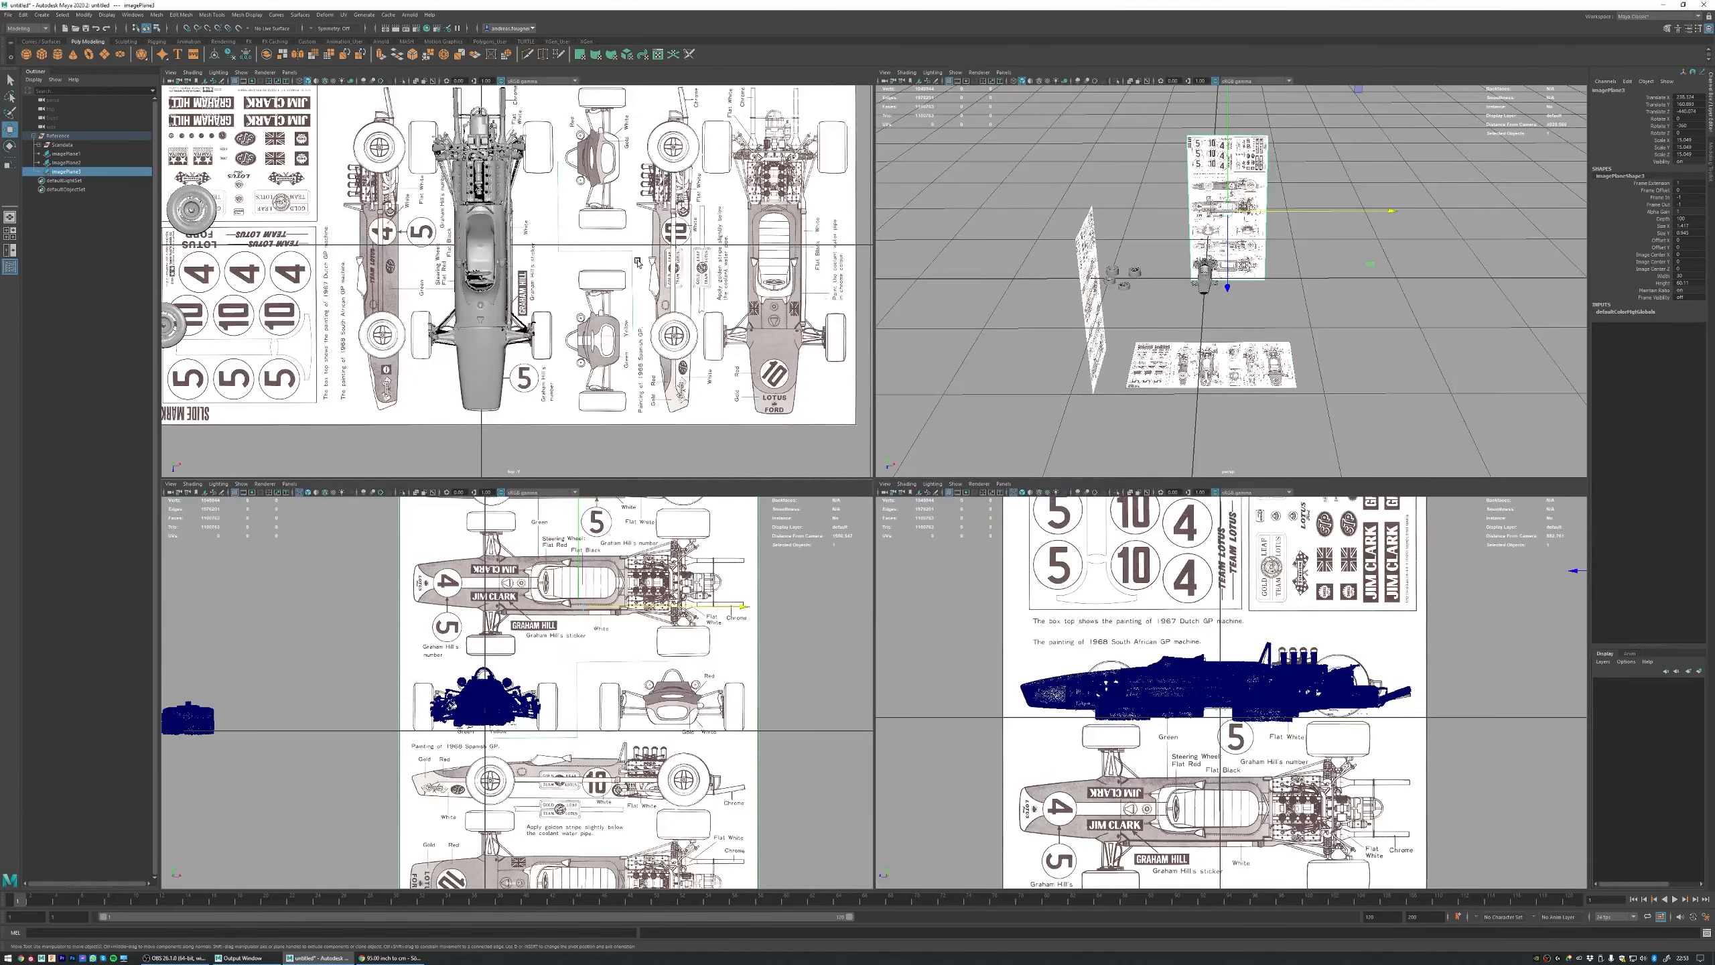
left_click(62, 144)
key("space")
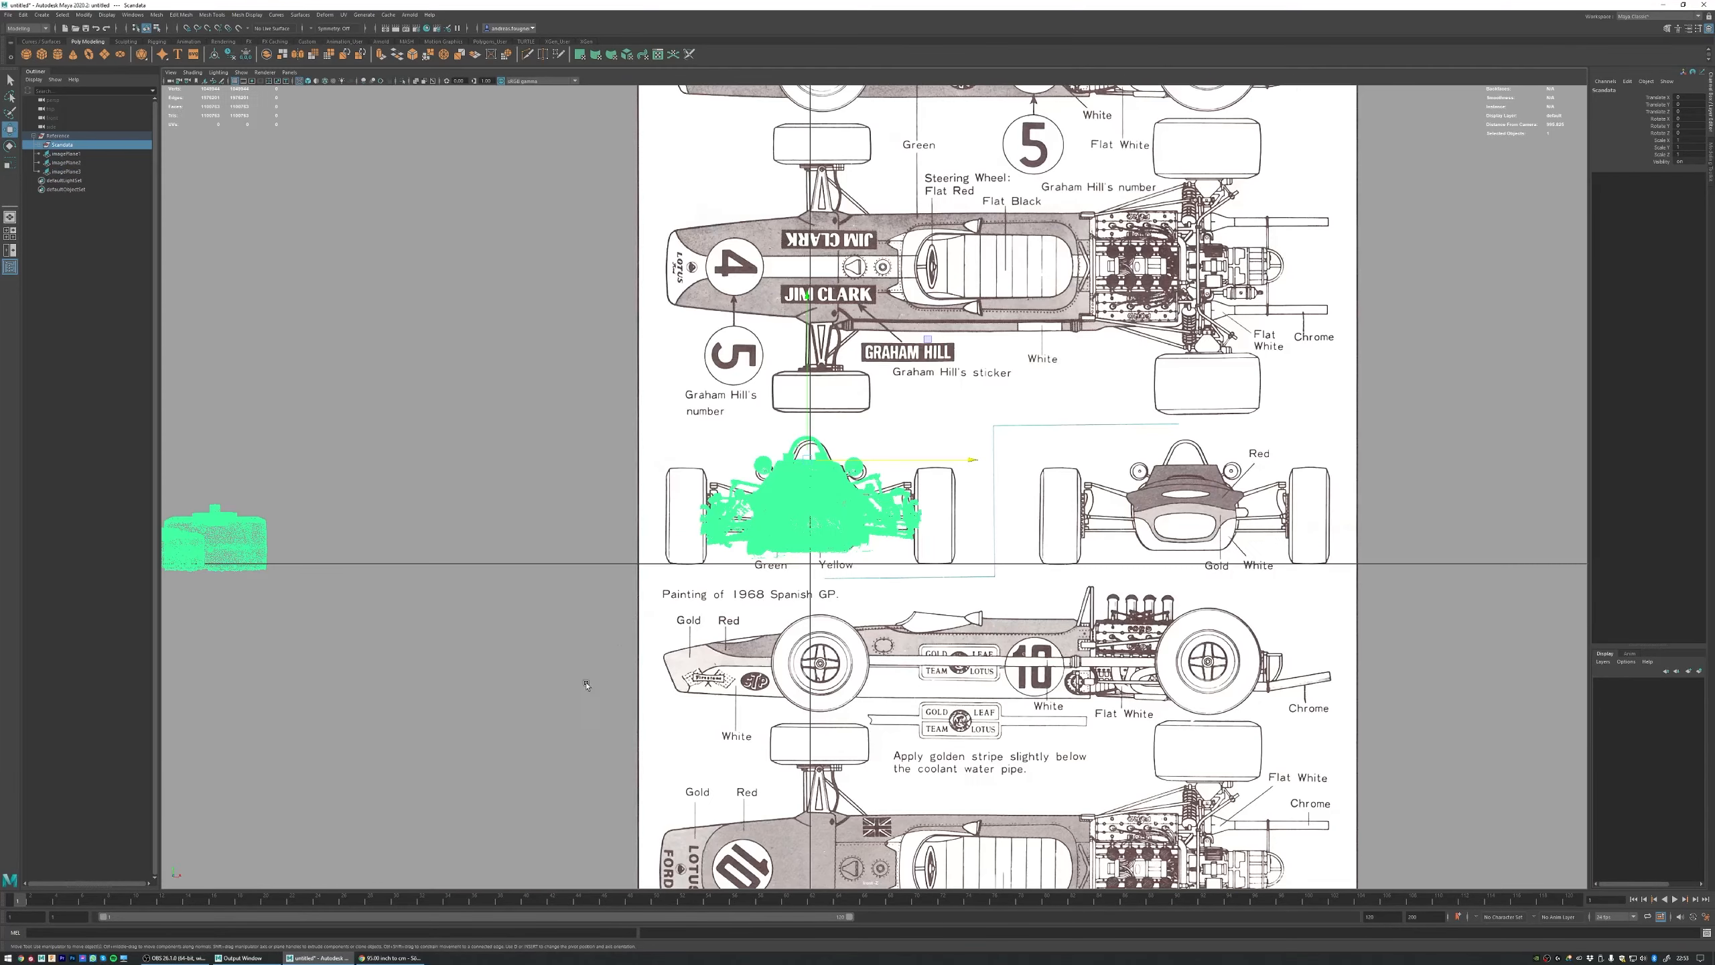
scroll(811, 529, "up", 5)
scroll(811, 529, "up", 5)
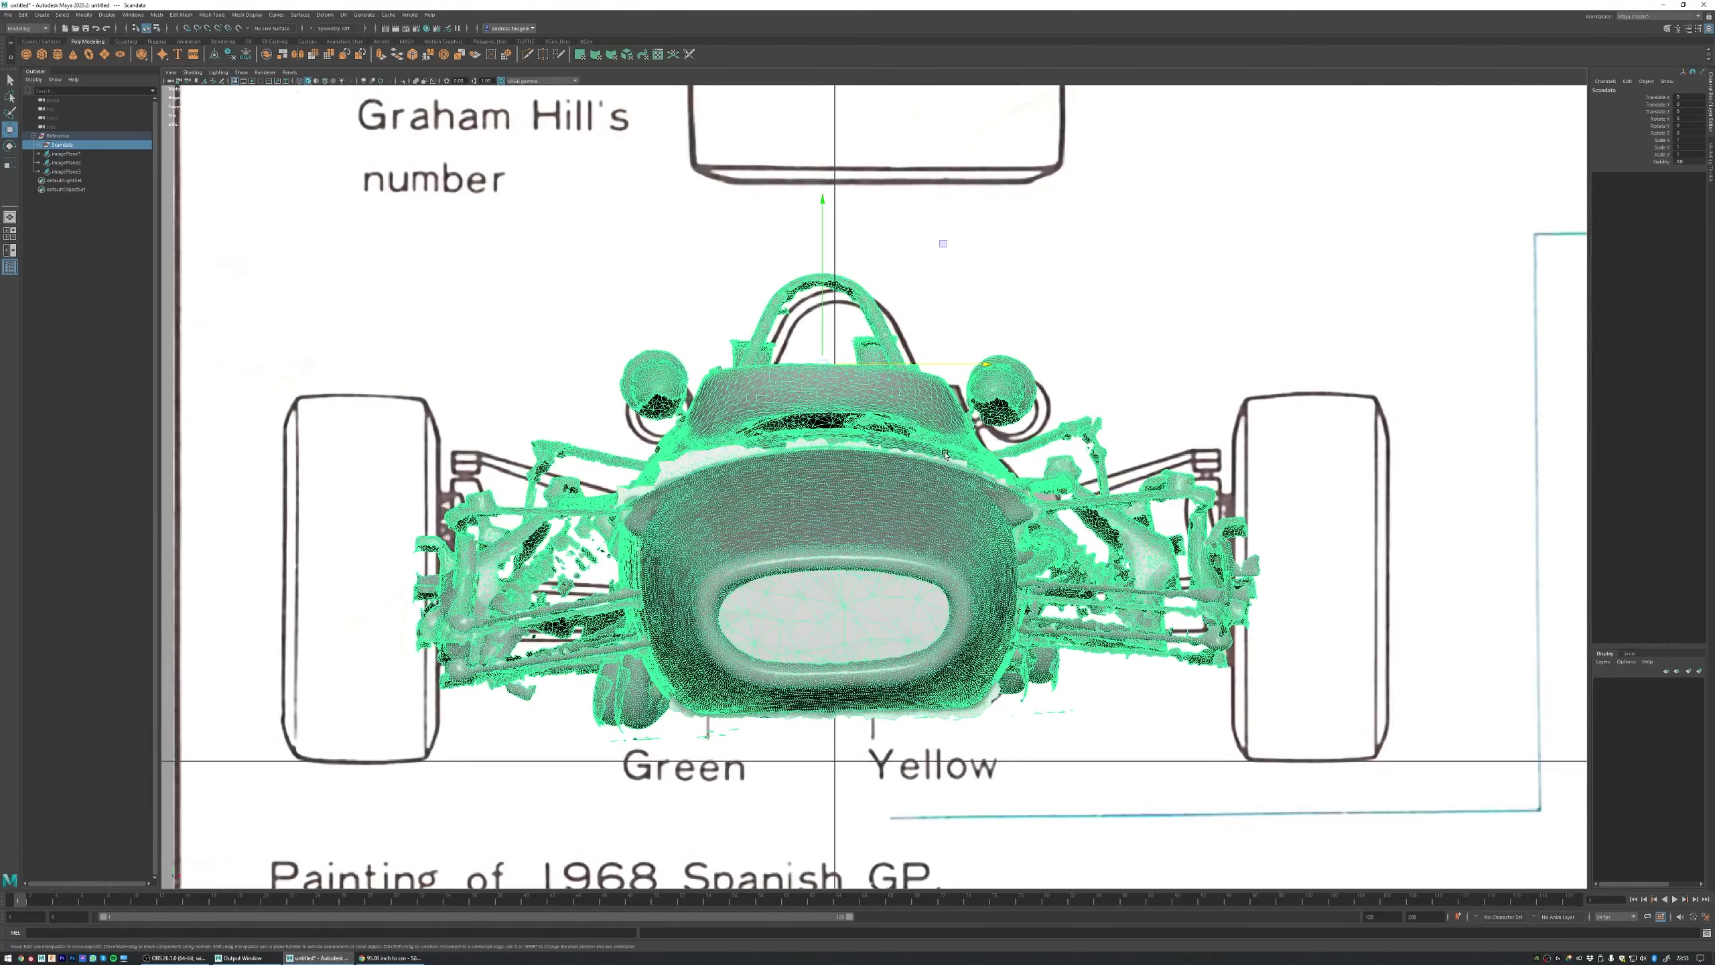
key("e")
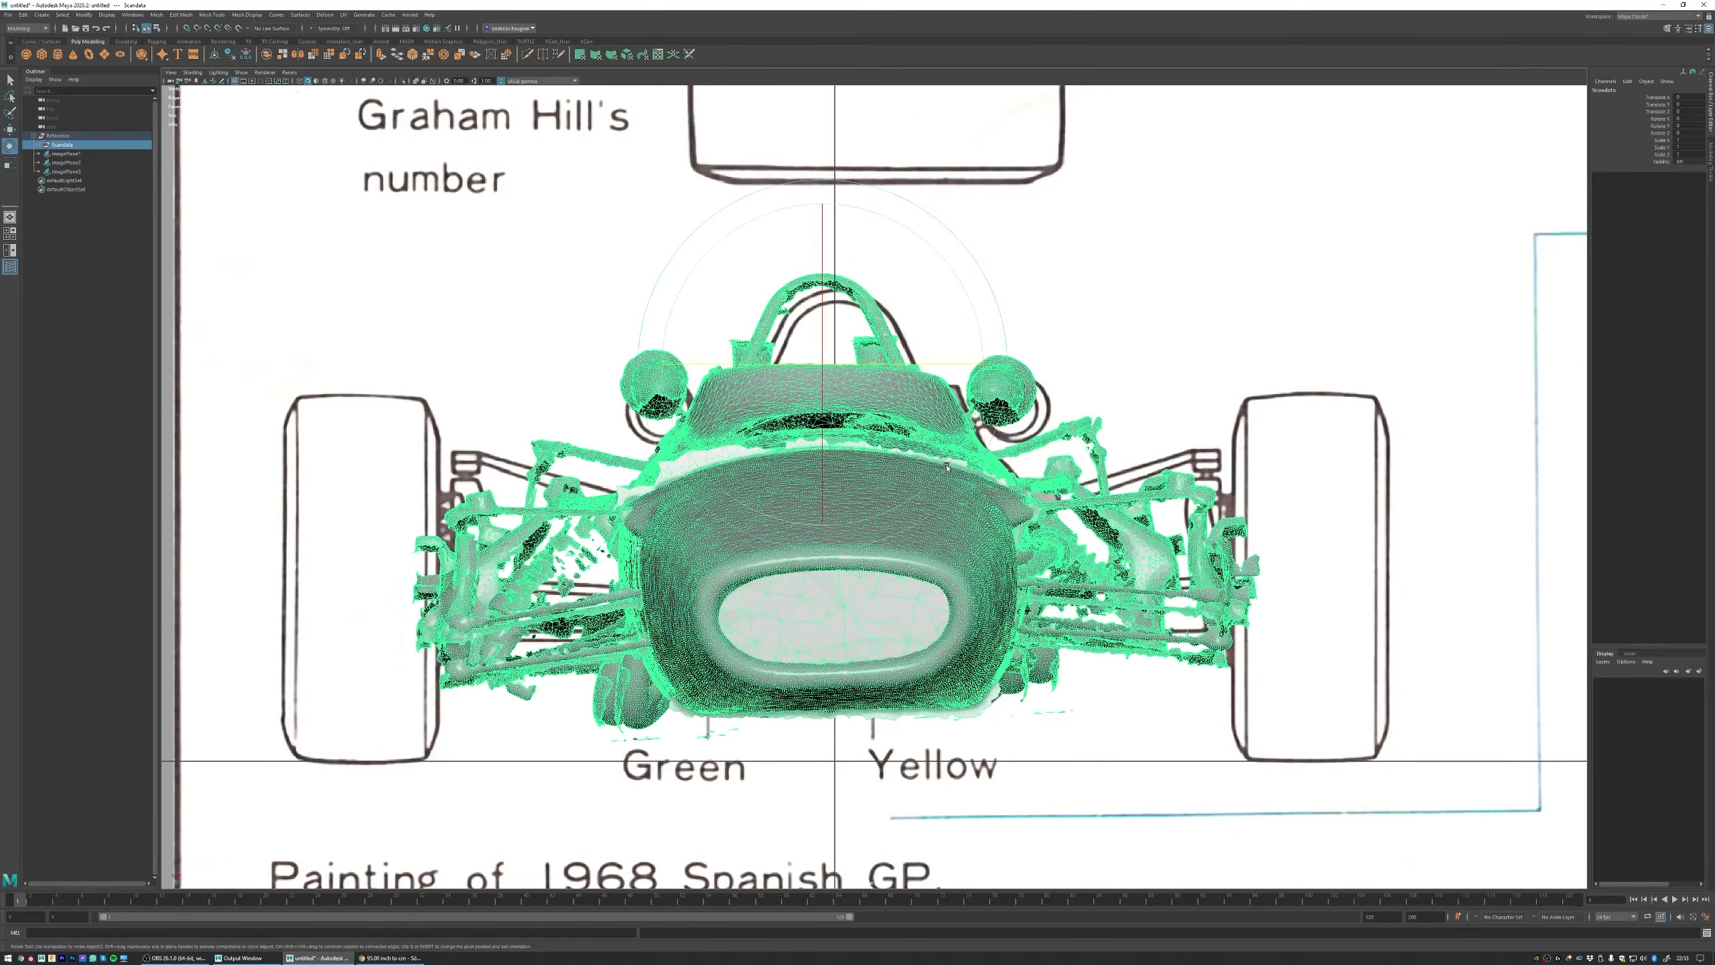
left_click_drag(976, 330, 977, 332)
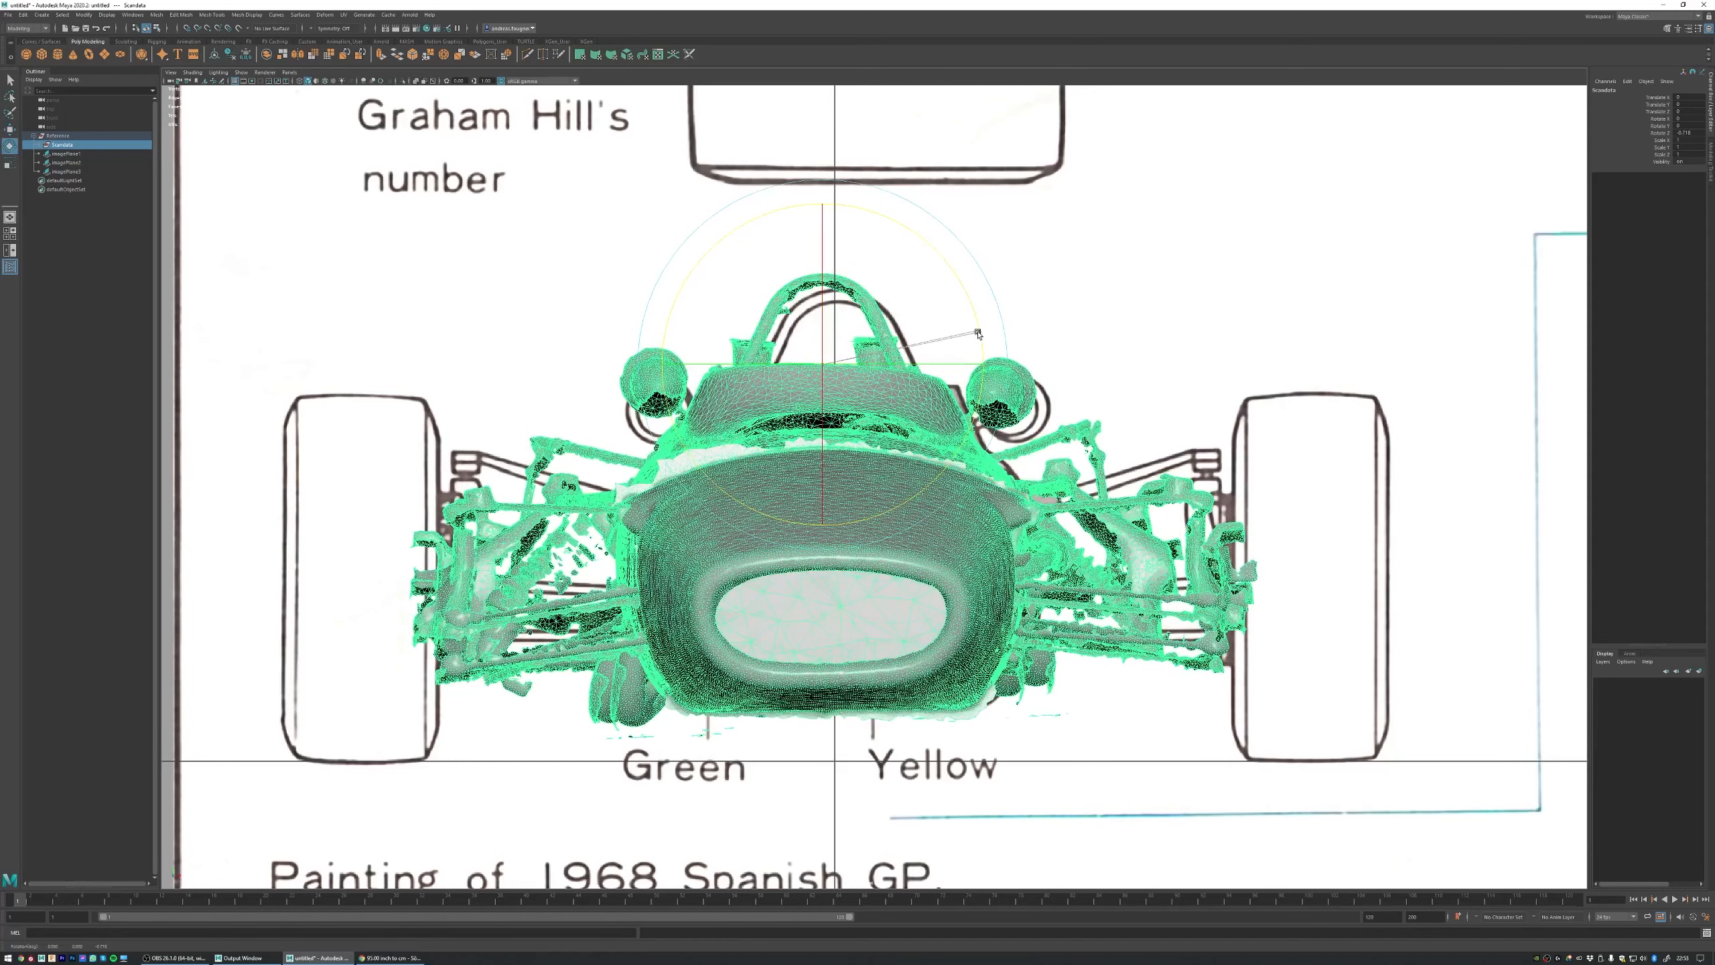
key("w")
left_click_drag(887, 366, 893, 365)
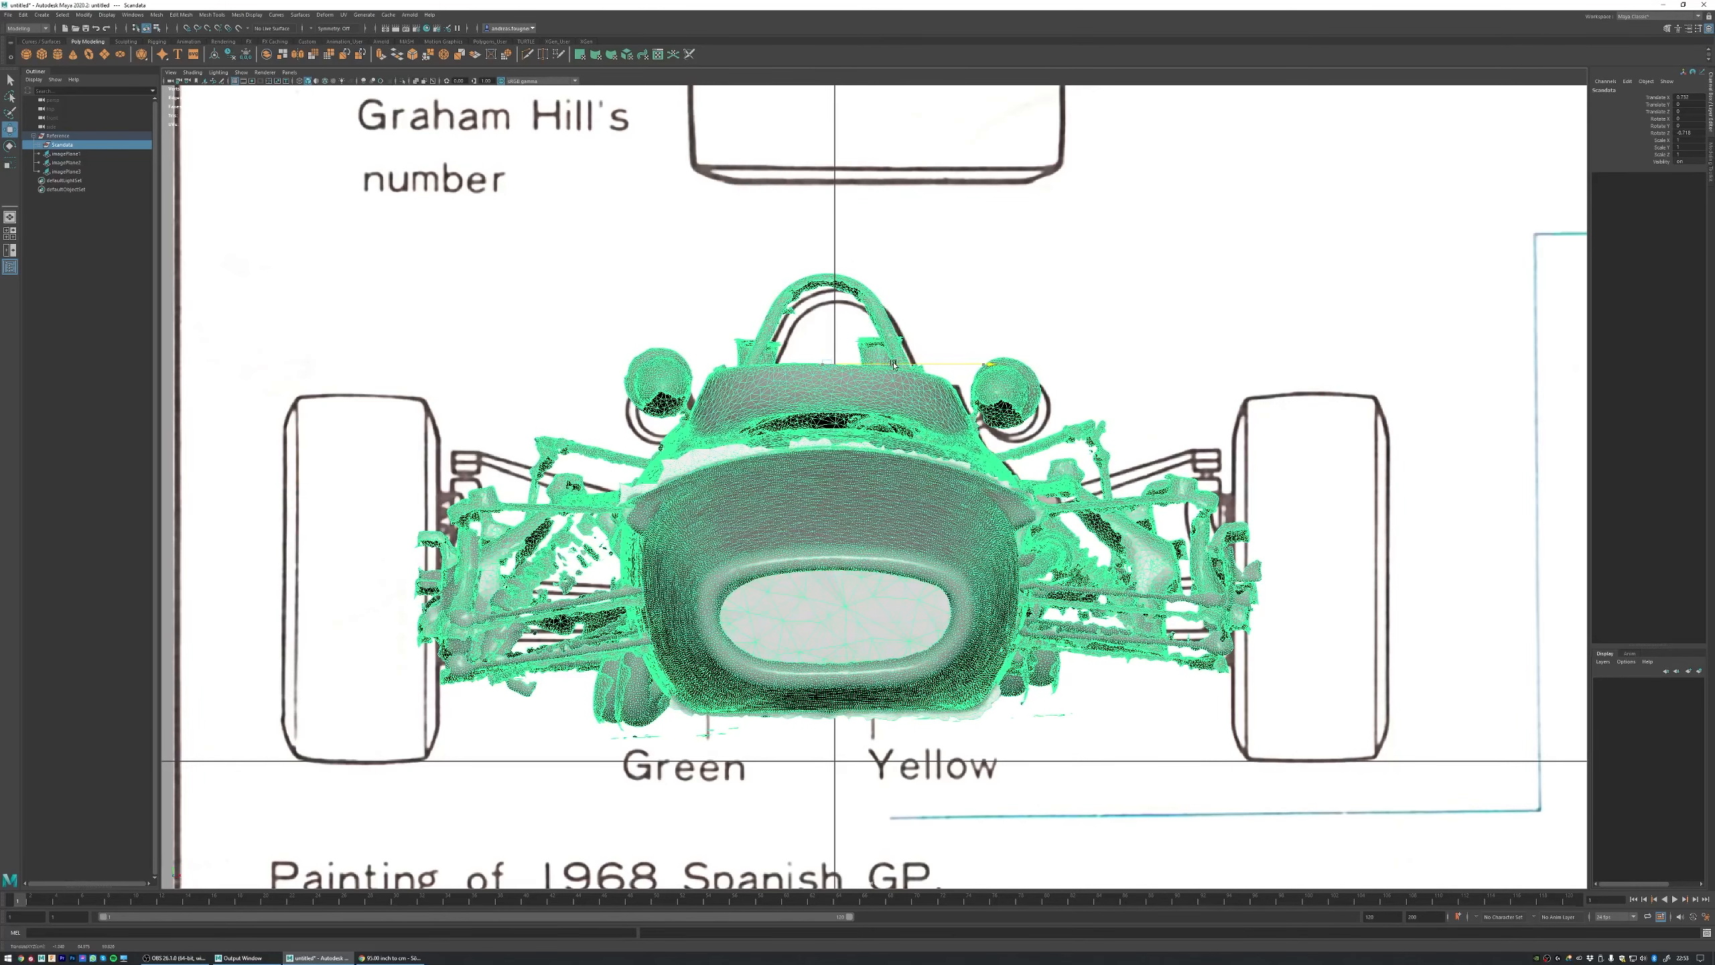
Step: Freeze the Scandata group's transformations in the perspective view and clear the selection
key("space")
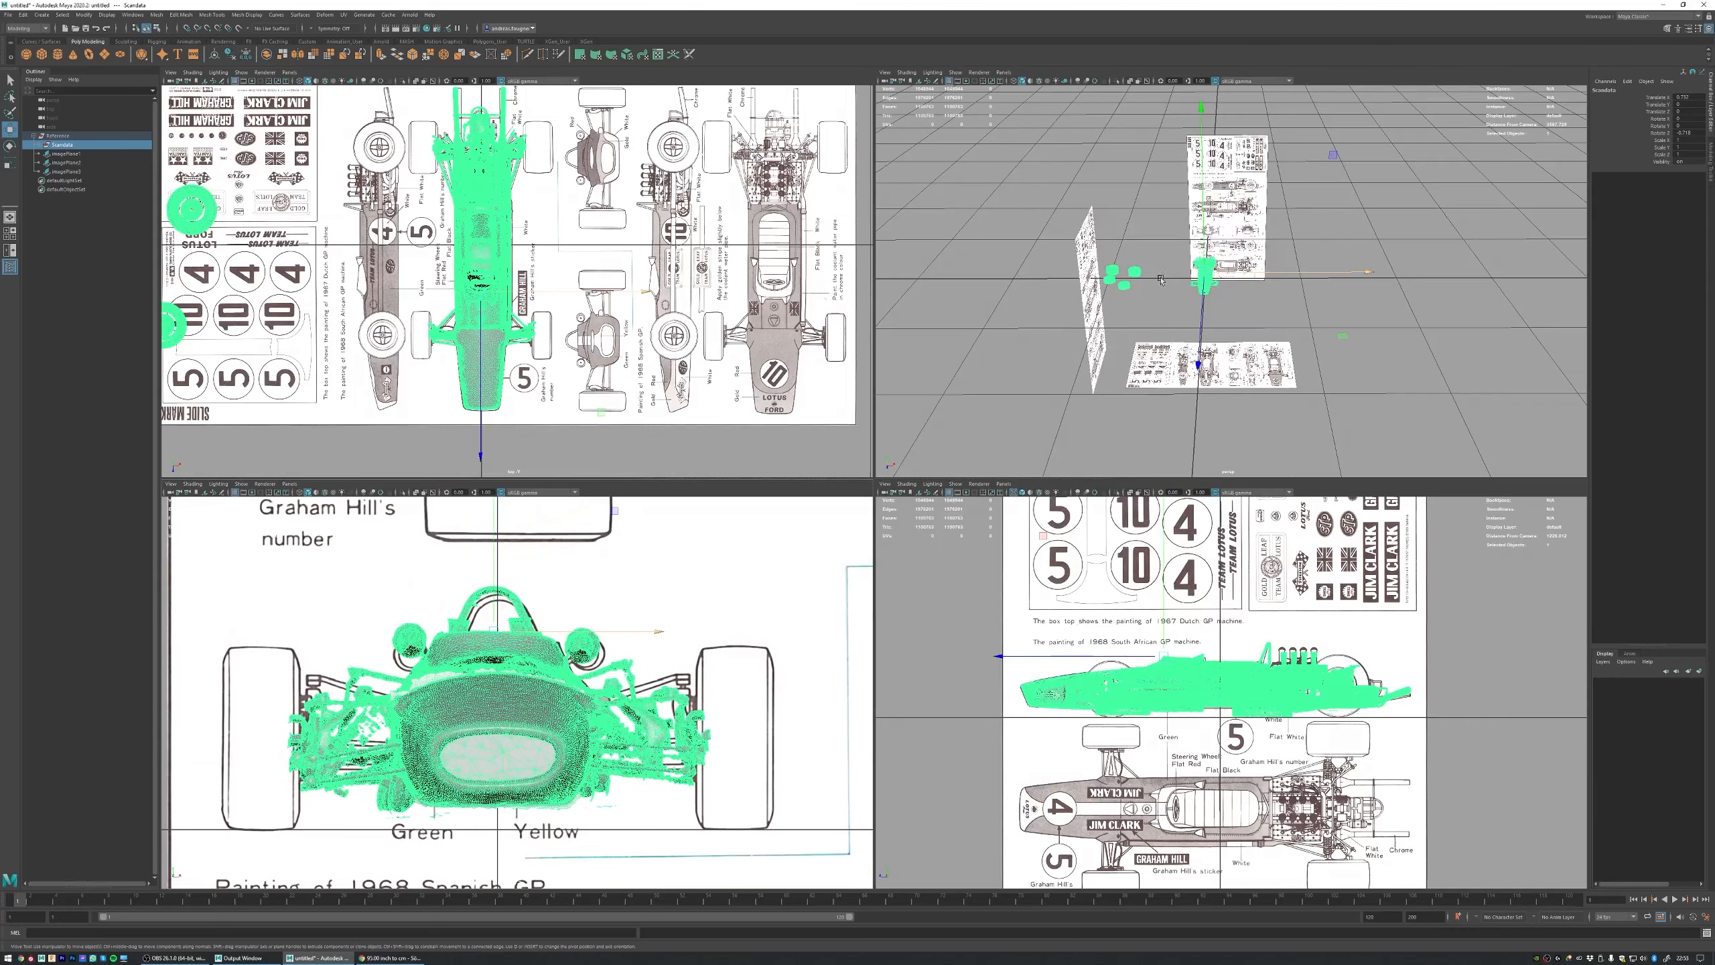
key("space")
left_click_drag(931, 458, 801, 427, "alt")
scroll(802, 427, "up", 1)
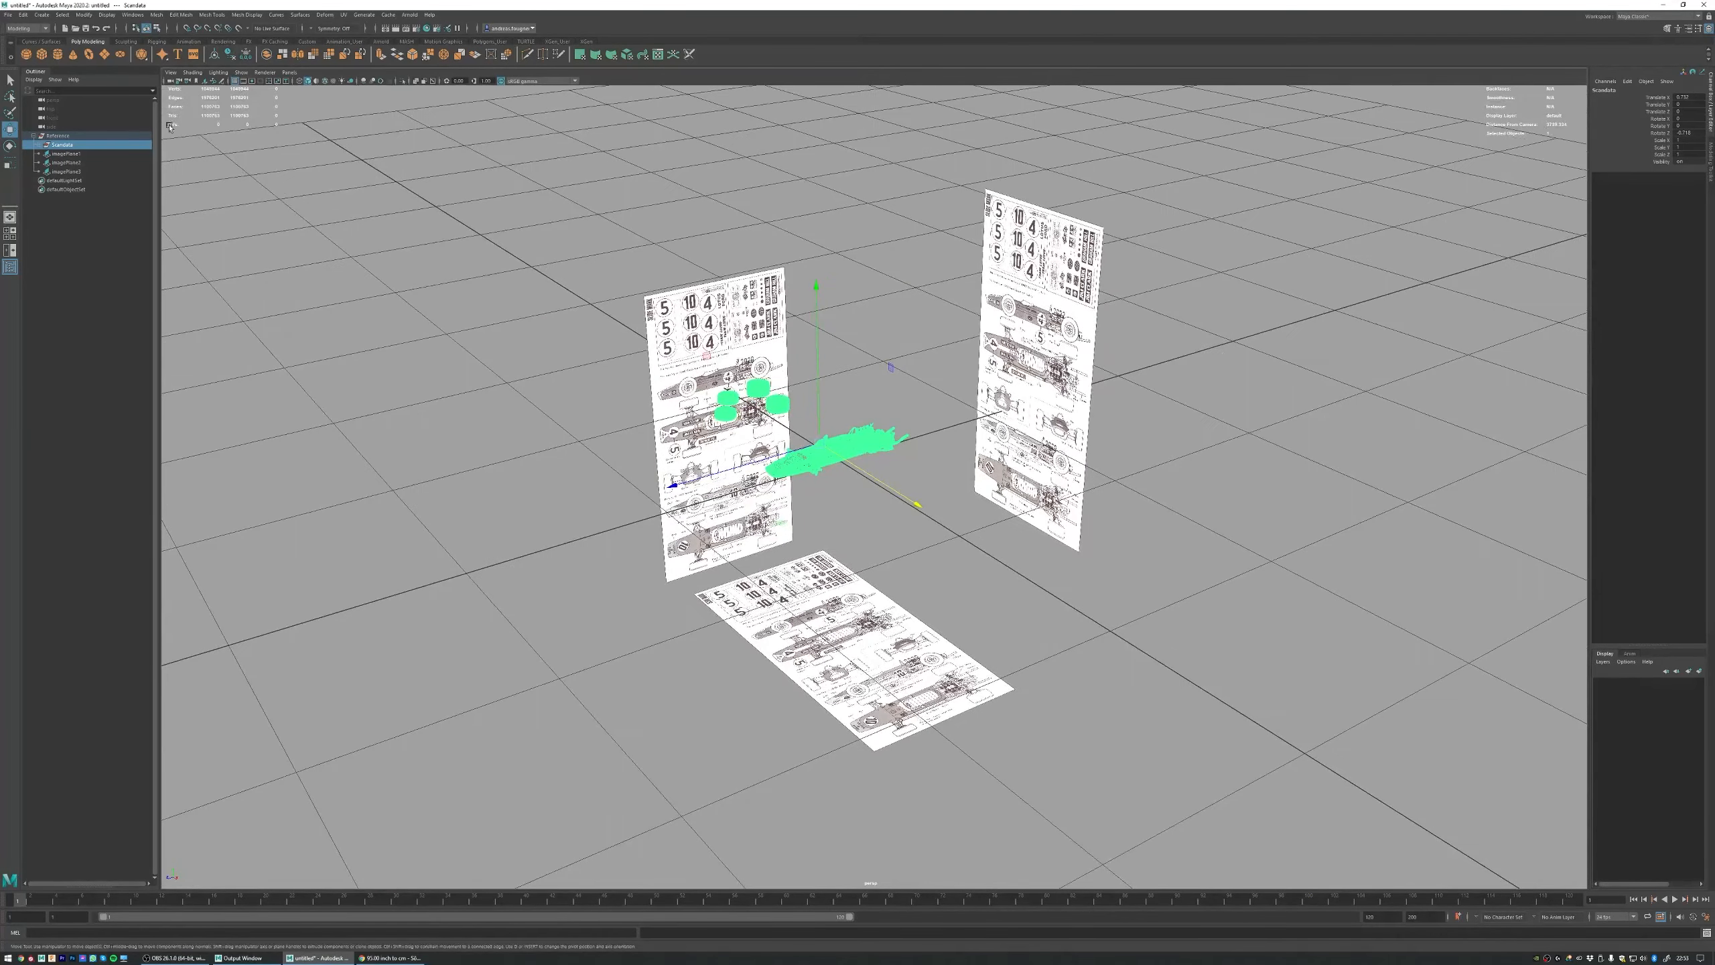
left_click(83, 14)
left_click(104, 57)
left_click(853, 278)
Step: Duplicate the plane behind the car, place the copy beyond the nose and turn it around to face the tail
left_click(1062, 477)
key("ctrl+d")
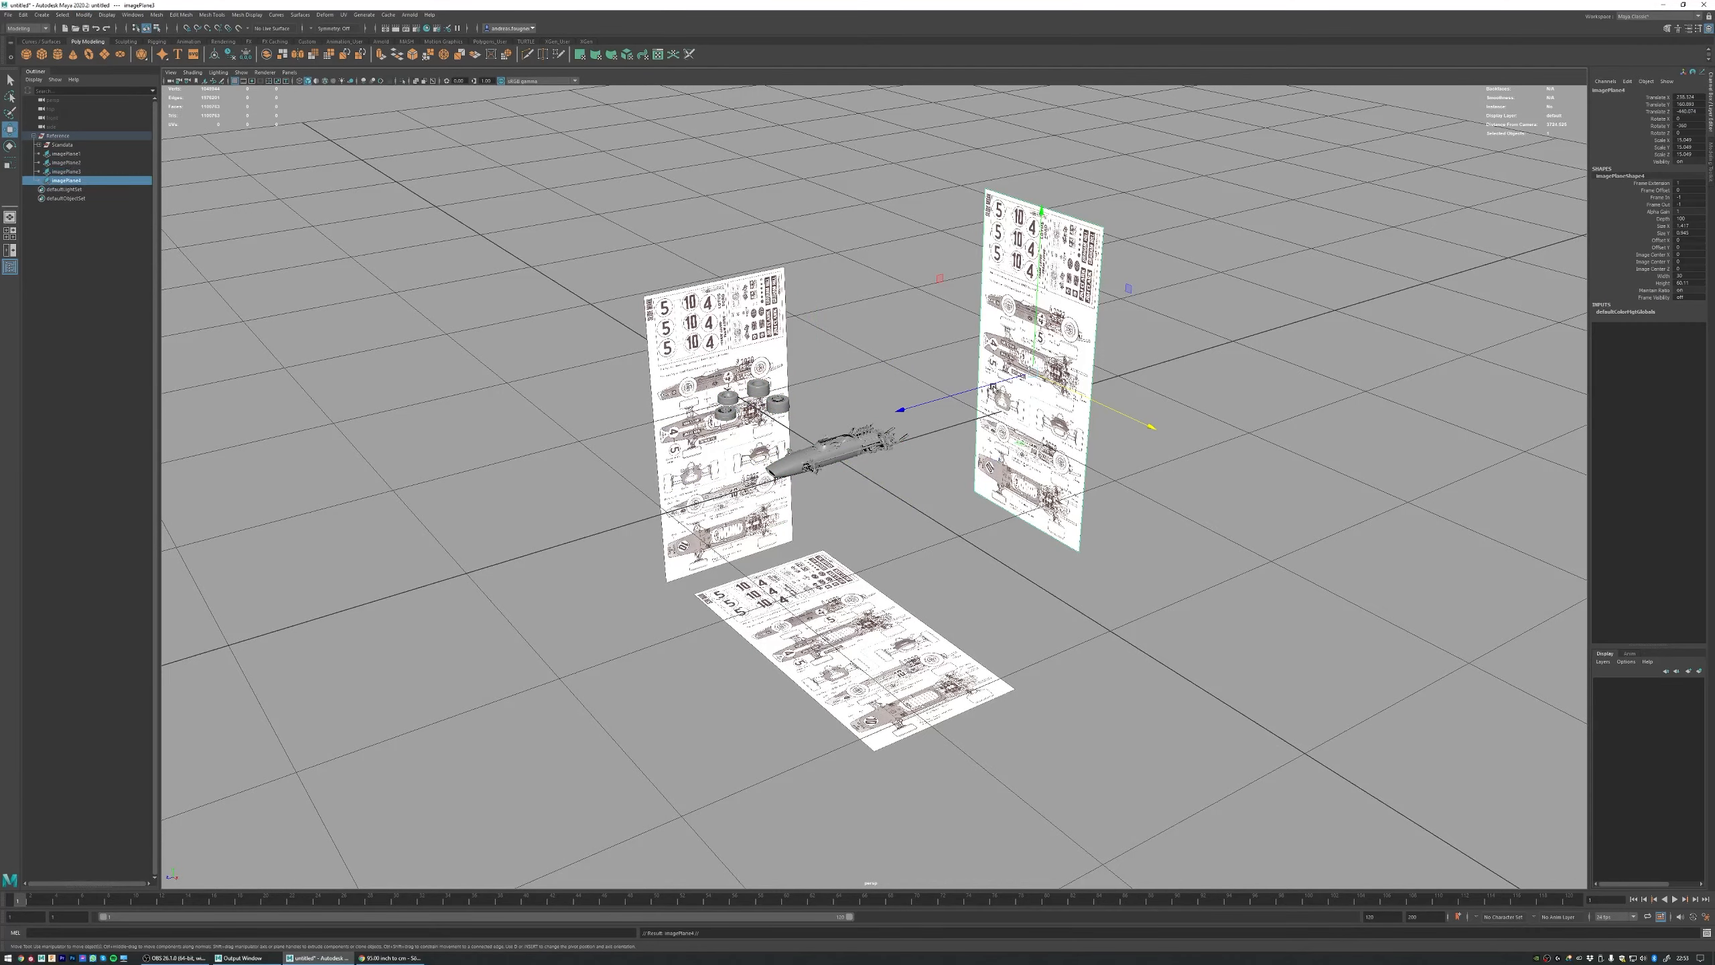
left_click_drag(903, 409, 335, 574)
left_click_drag(758, 401, 735, 333, "alt")
key("e")
key("w")
left_click_drag(599, 237, 734, 313)
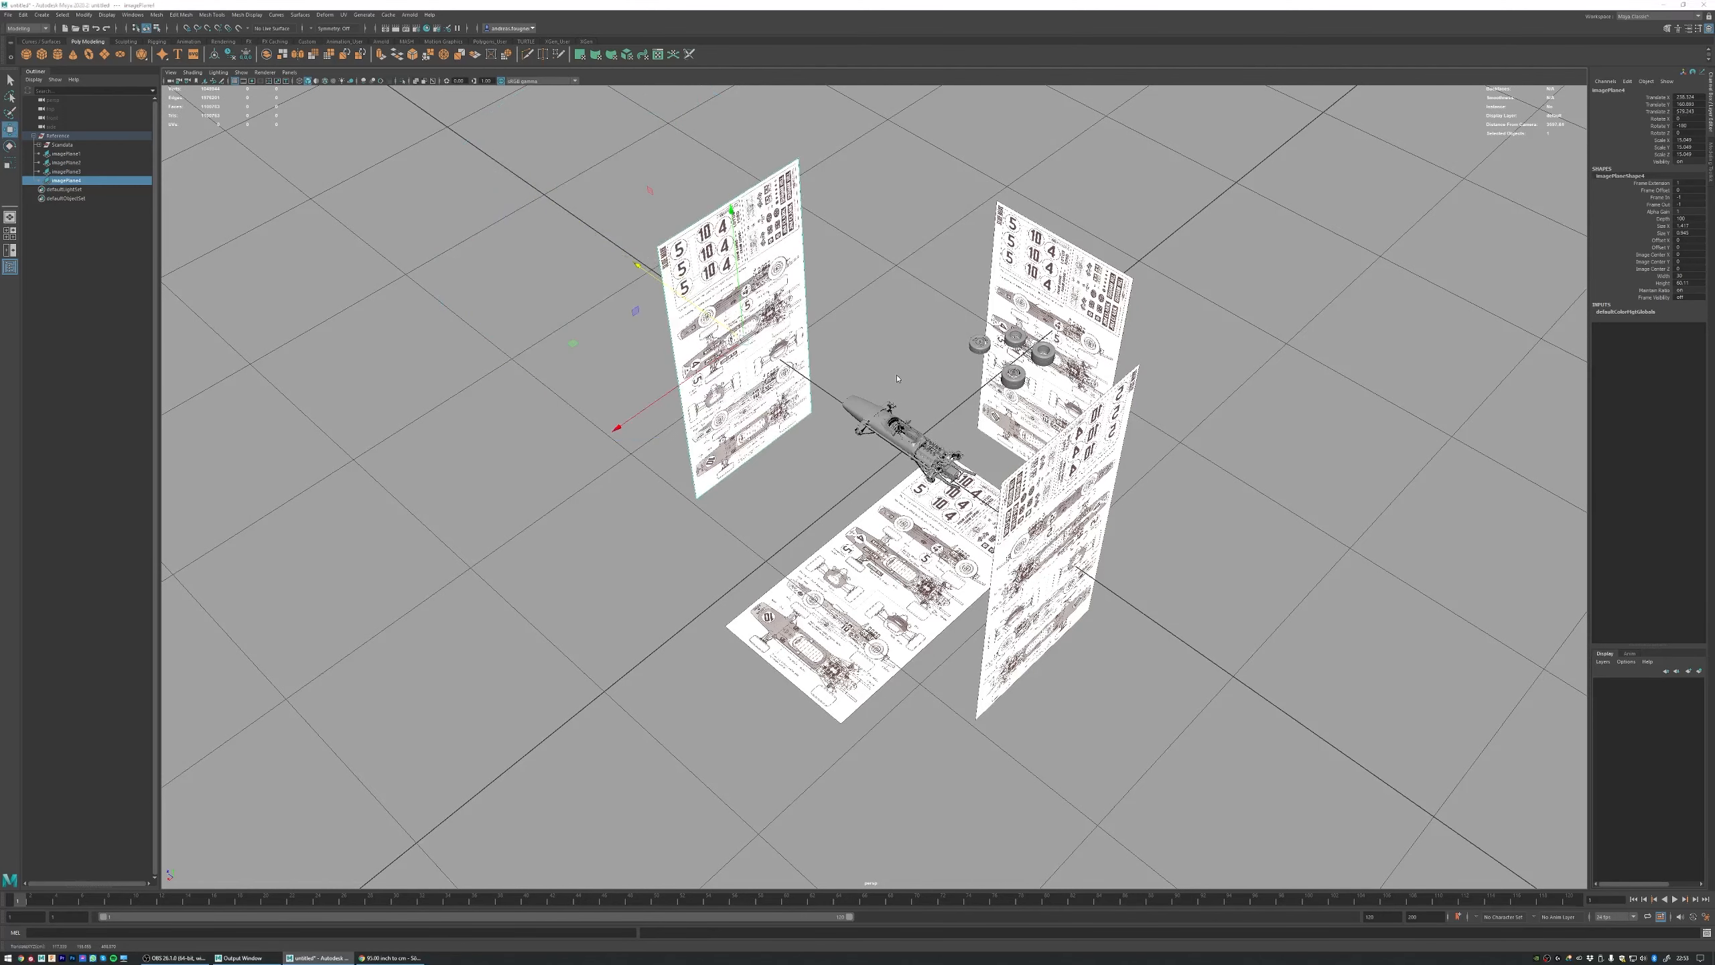
Step: Show a new orthographic back camera in the front viewport and frame the blueprint planes in it
key("space")
left_click(290, 484)
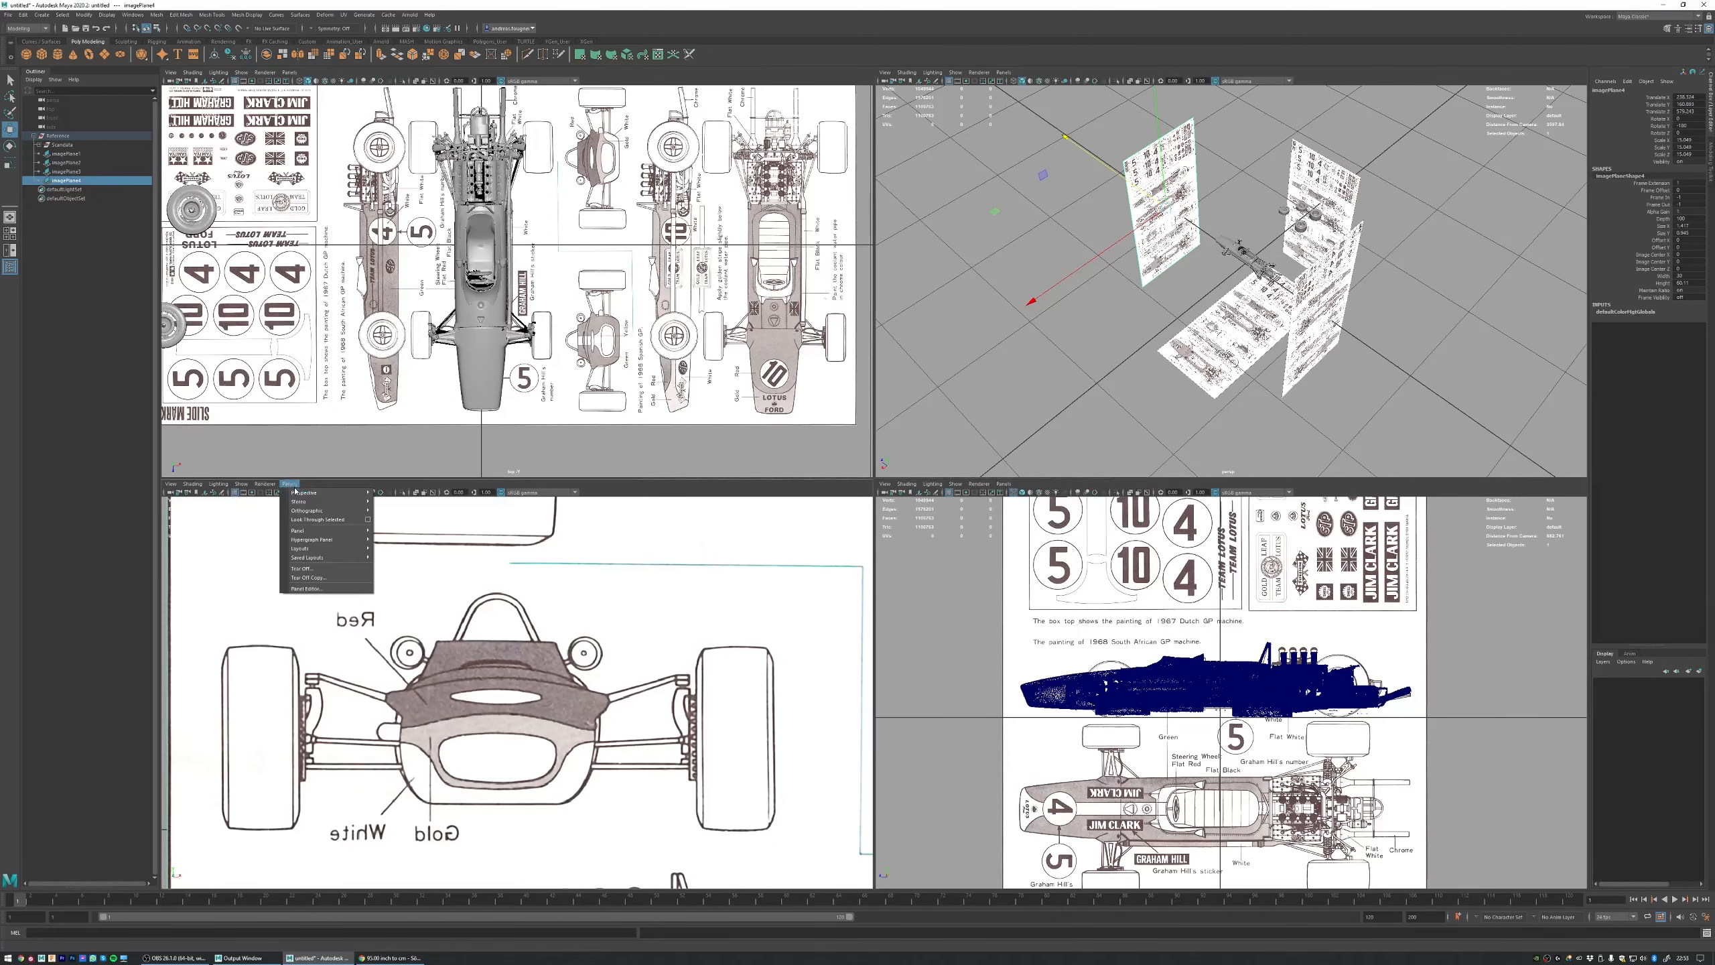
mouse_move(304, 511)
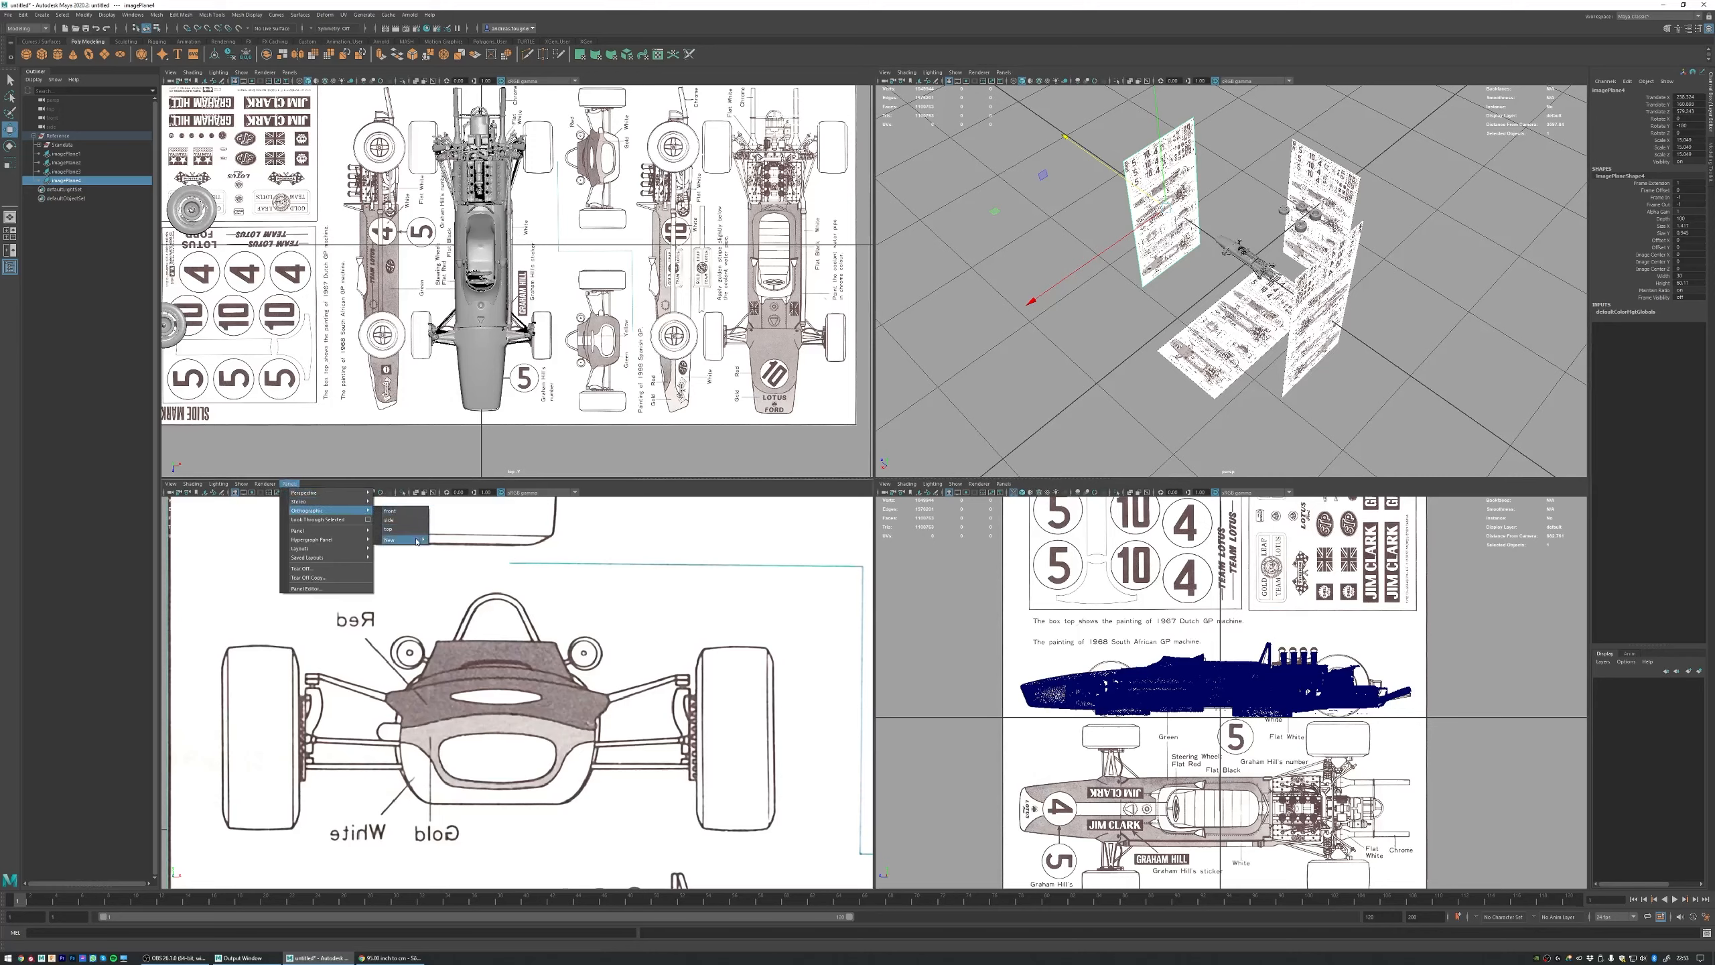
left_click(452, 550)
scroll(631, 651, "down", 8)
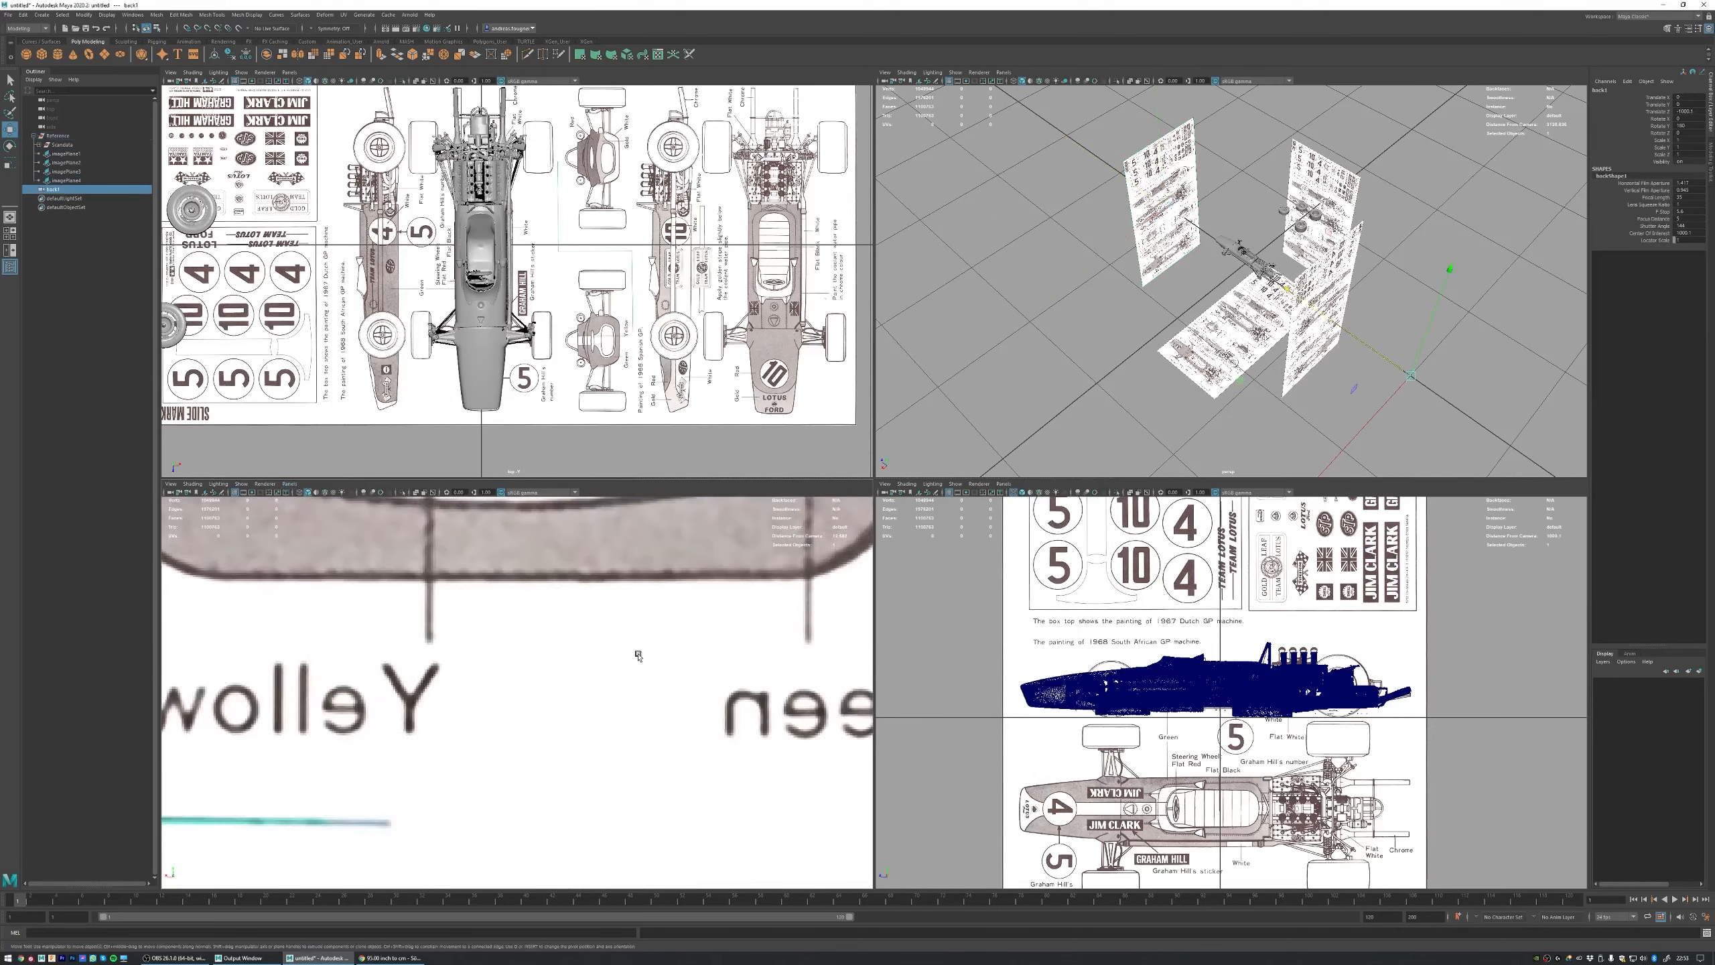
scroll(614, 654, "down", 6)
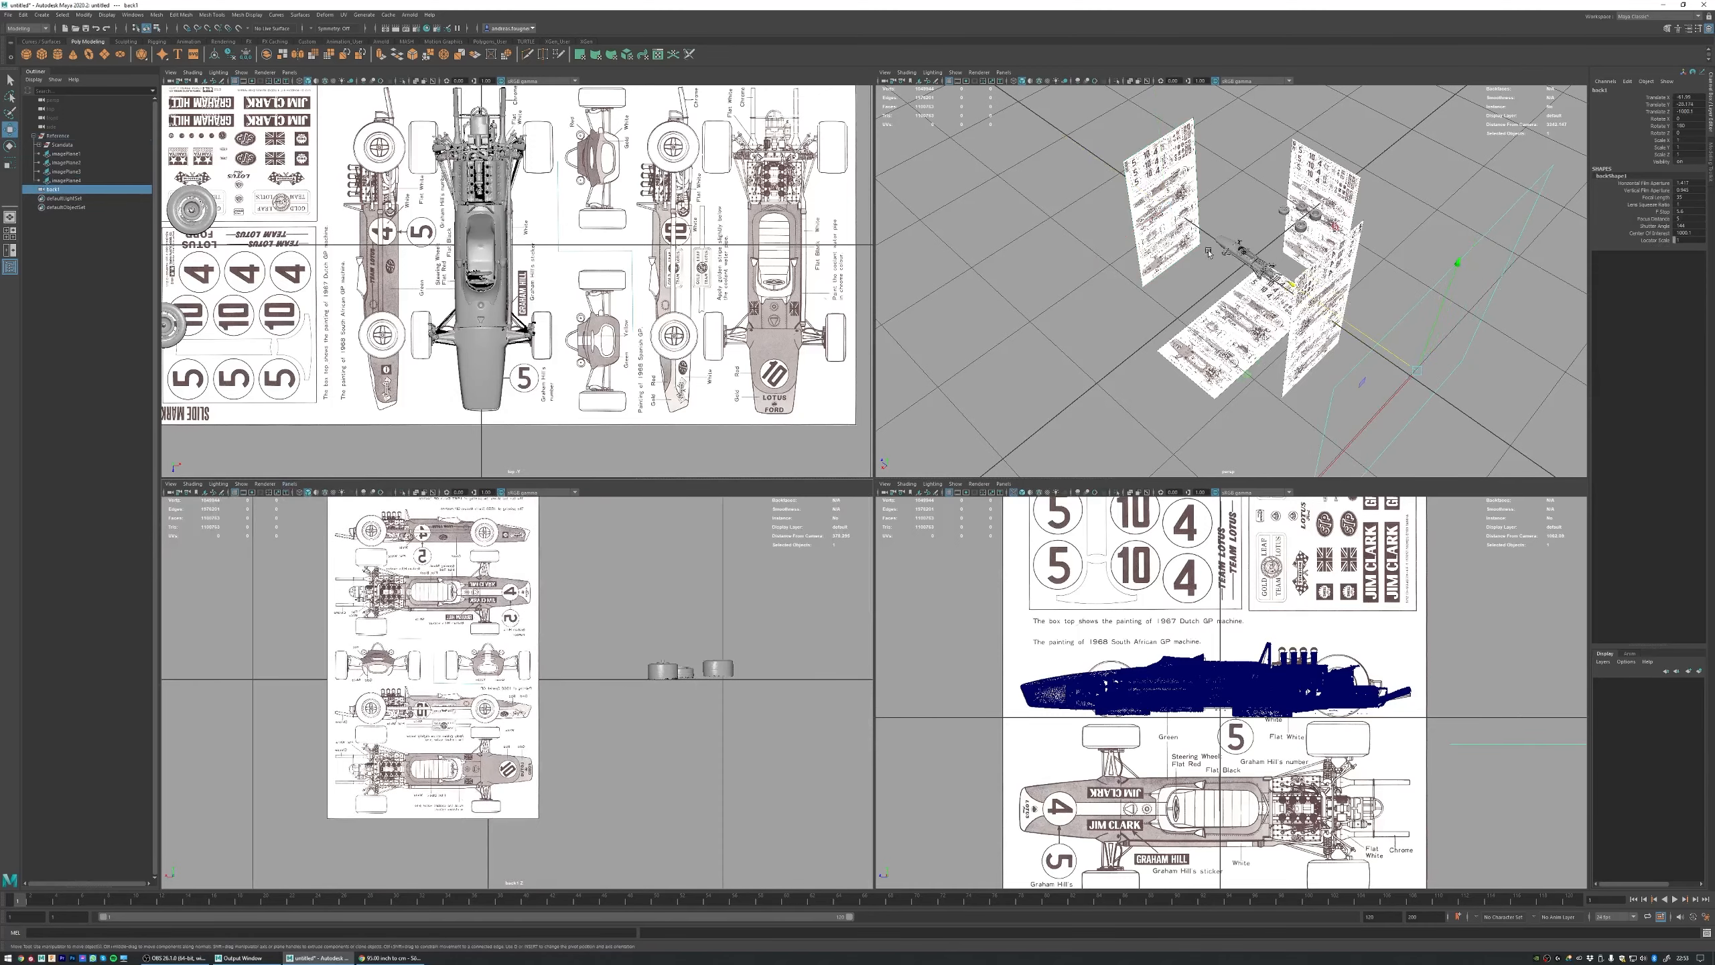
Step: Hide the blueprint plane behind the car so the copy beyond the nose shows in the back view
left_click_drag(1209, 253, 1266, 179, "alt")
left_click(1275, 173)
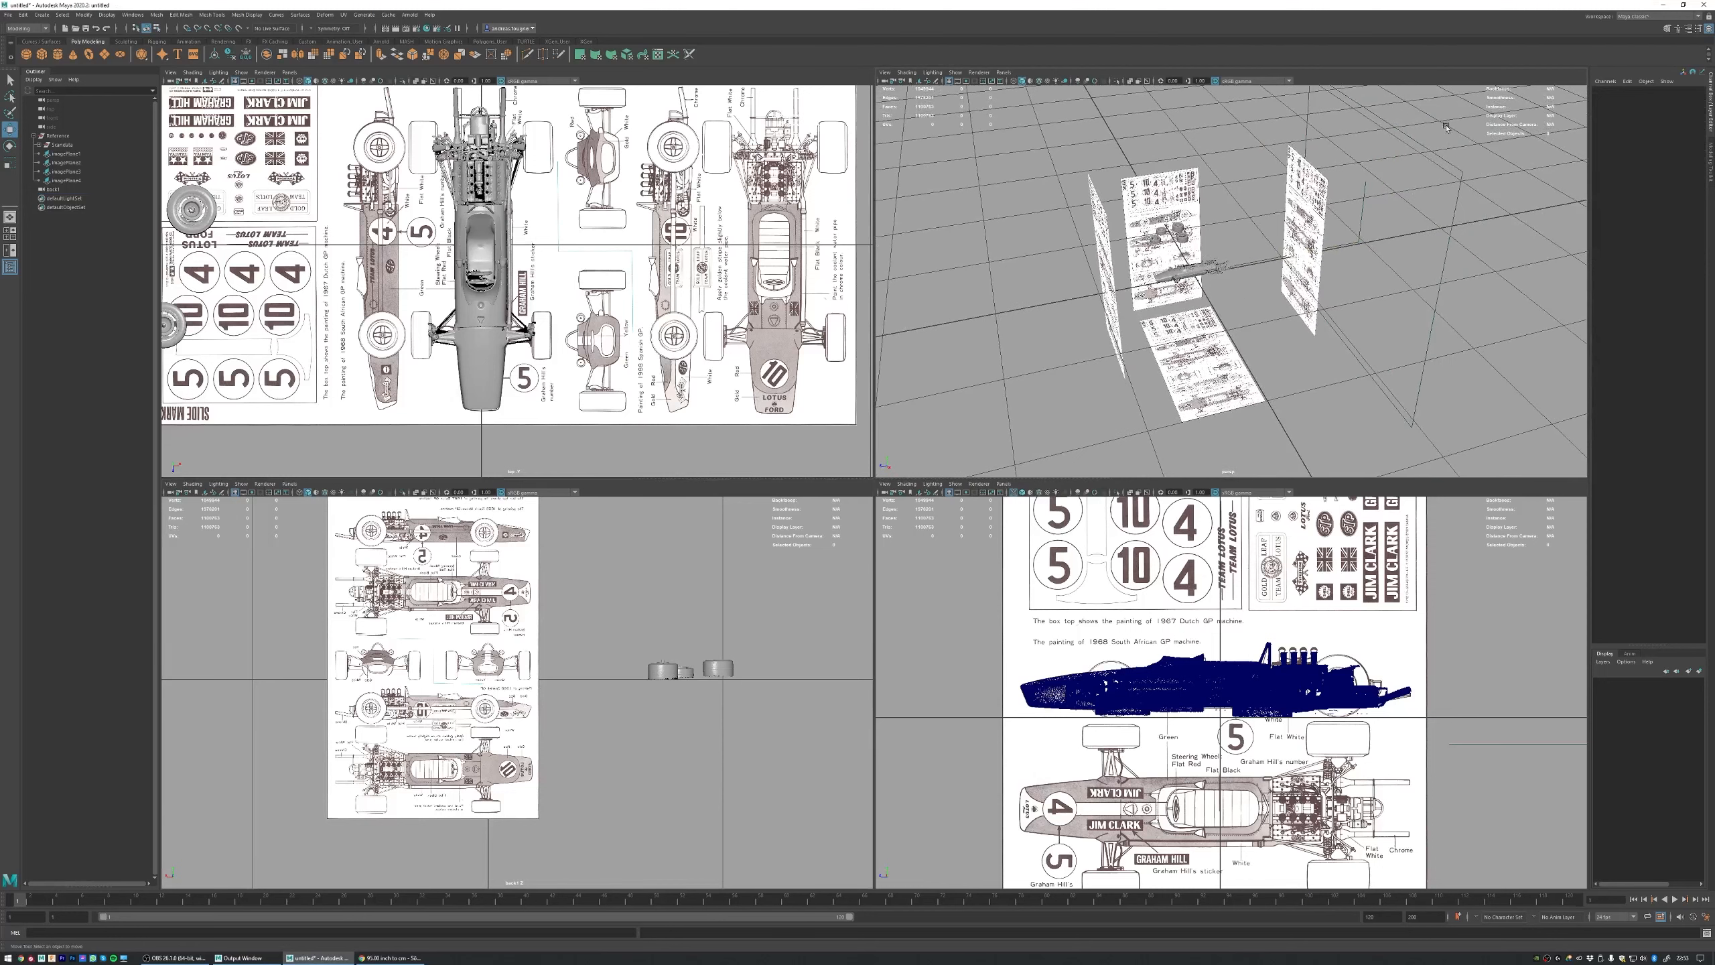
left_click(1423, 200)
left_click(1386, 216)
left_click(1303, 193)
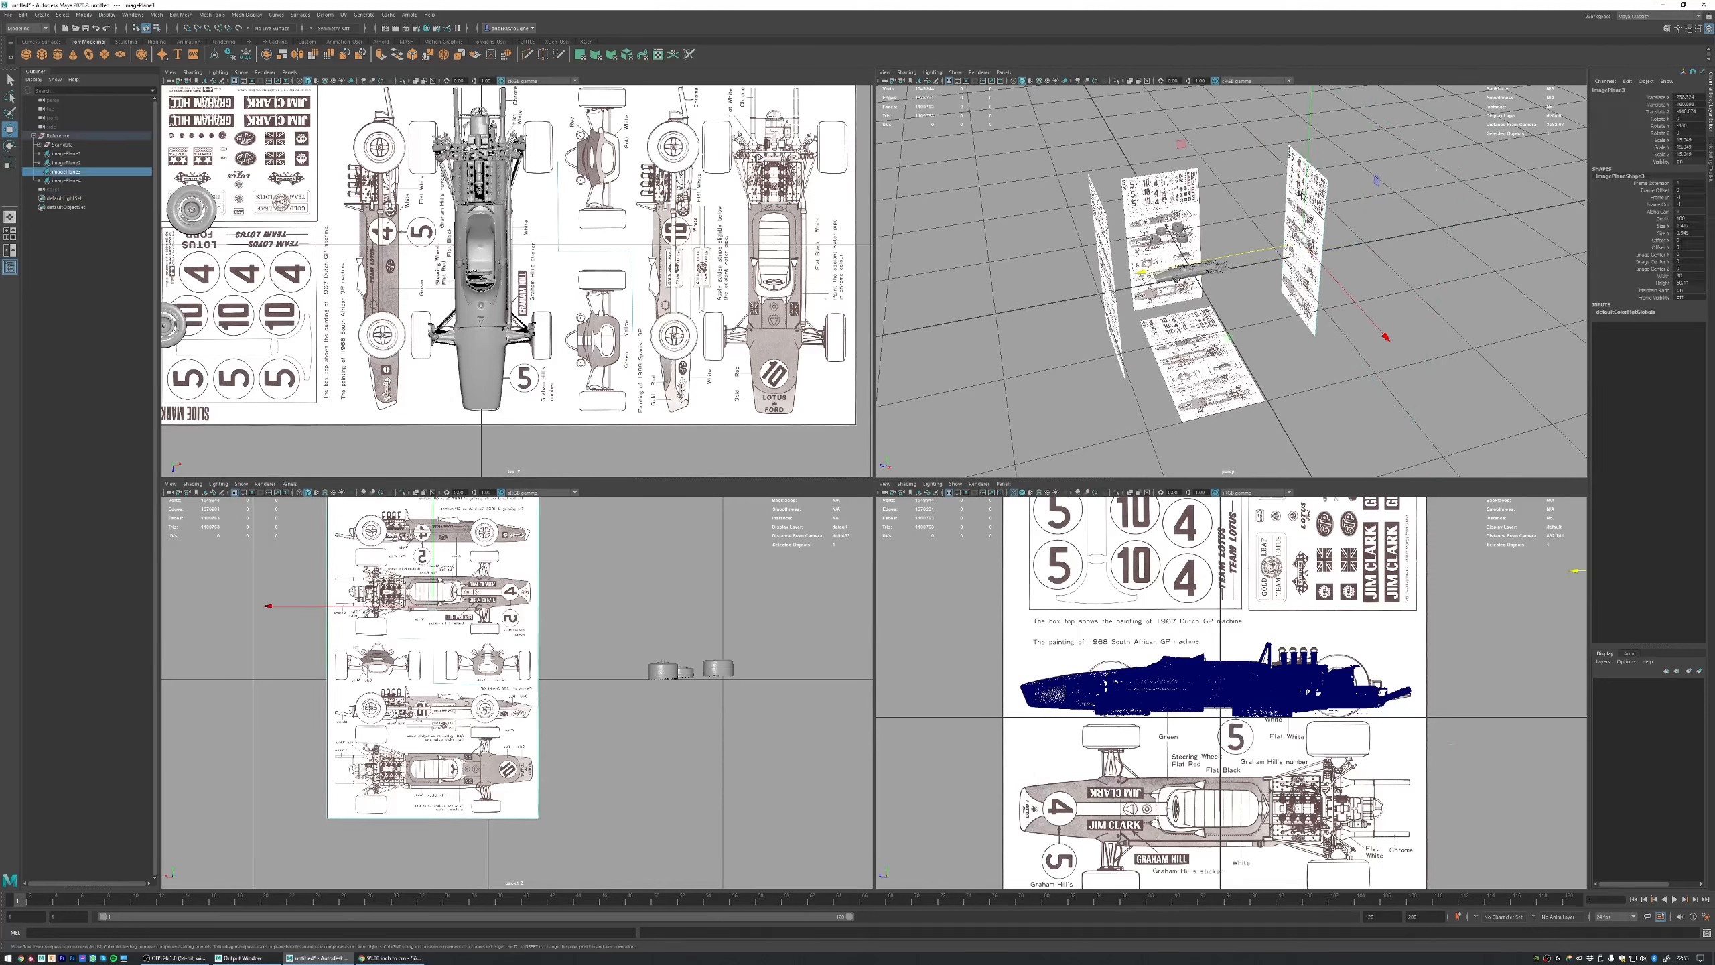
key("ctrl+h")
Step: Try to line up the rear-view drawing on the copied plane with the car in the back view by shifting the plane sideways
left_click(1101, 255)
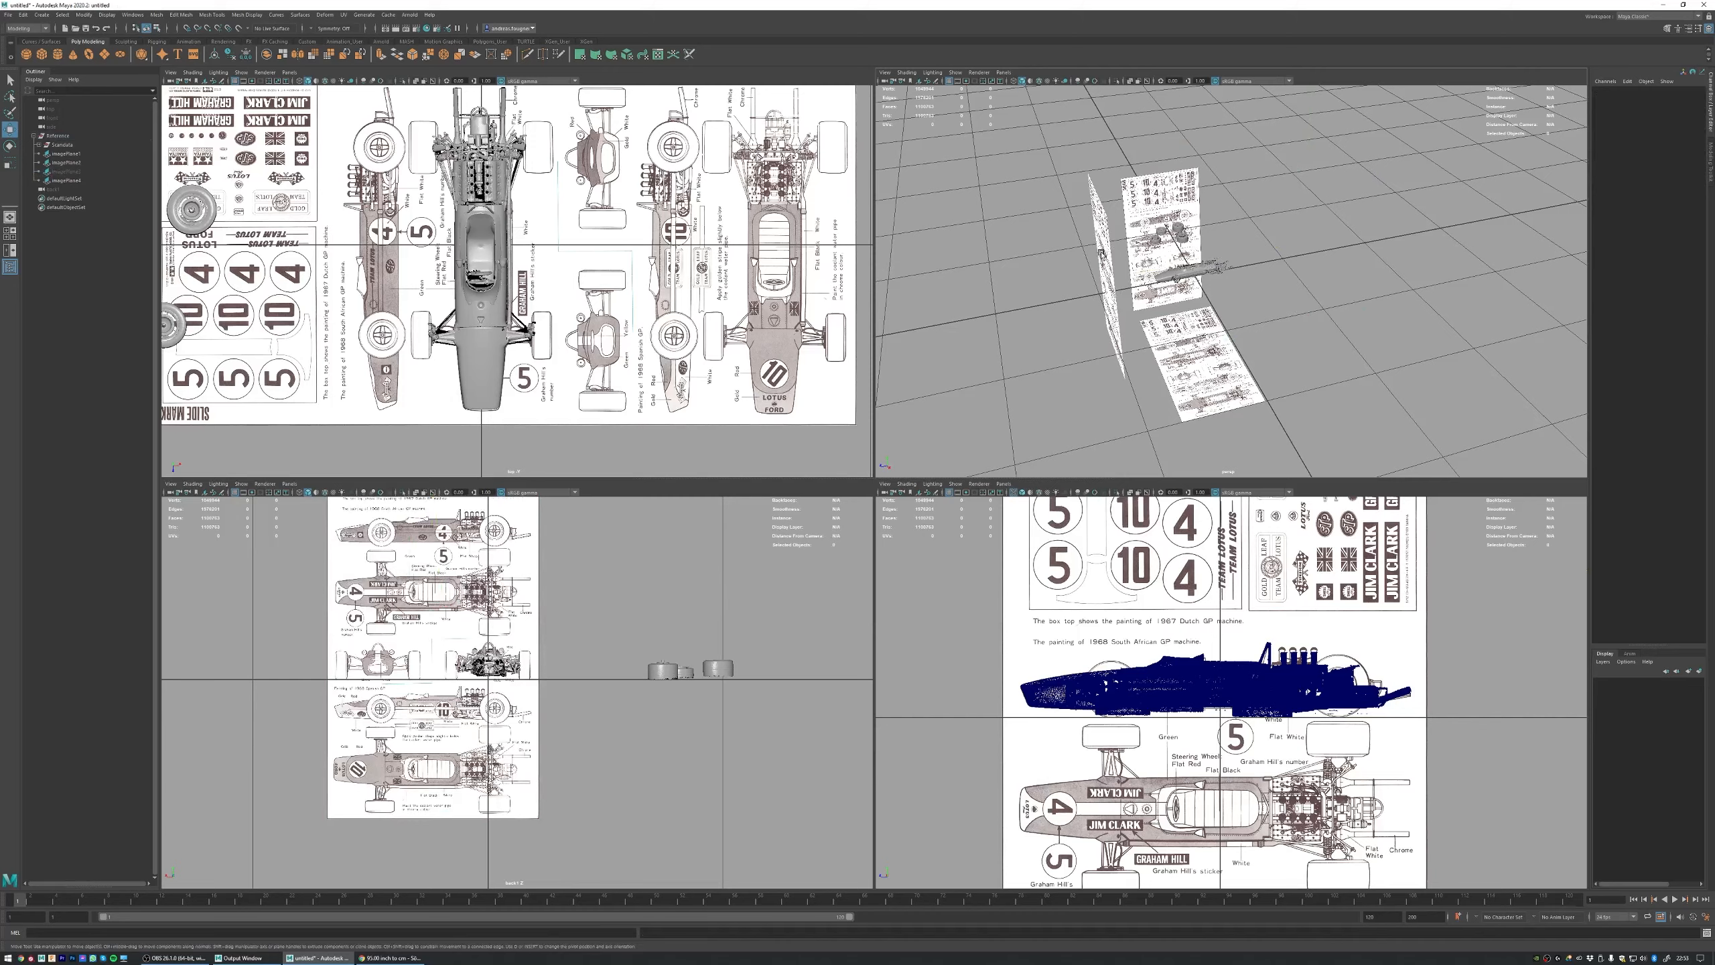
scroll(336, 571, "up", 6)
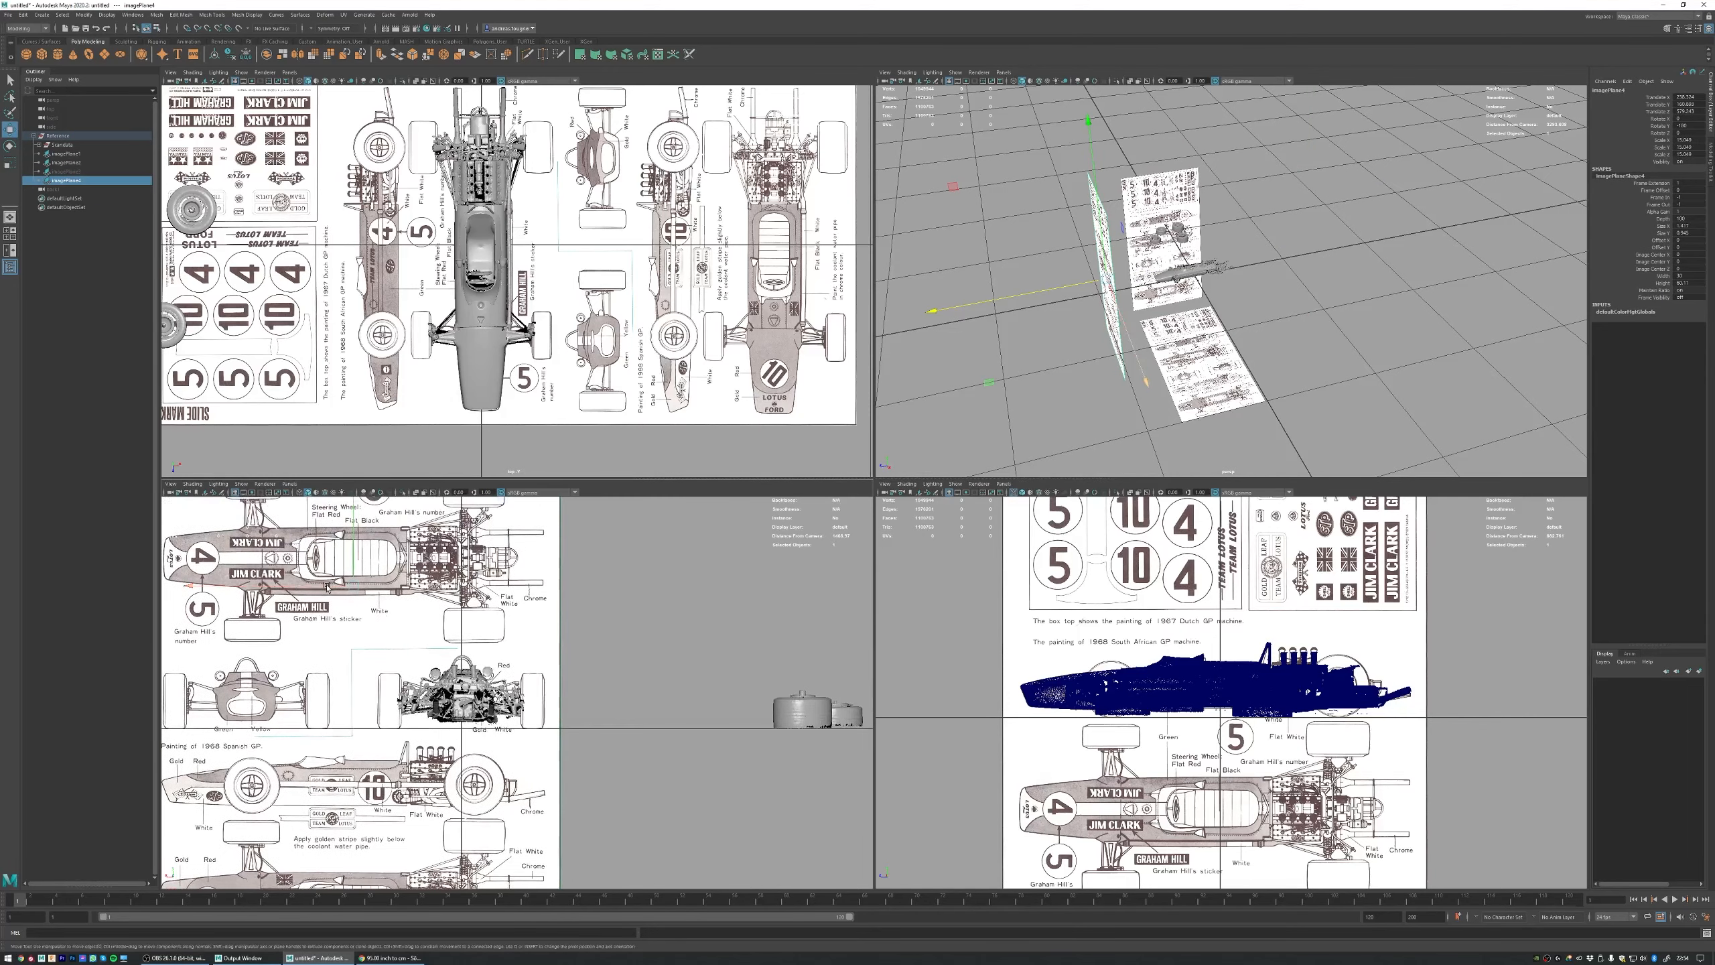
left_click_drag(327, 588, 234, 587)
scroll(270, 608, "down", 3)
middle_click_drag(392, 682, 436, 720, "alt")
scroll(435, 716, "down", 2)
middle_click_drag(480, 578, 447, 589, "alt")
scroll(462, 571, "down", 2)
right_click_drag(447, 589, 335, 603, "alt")
right_click_drag(512, 585, 473, 584, "alt")
middle_click_drag(452, 581, 436, 597, "alt")
right_click_drag(436, 598, 406, 600, "alt")
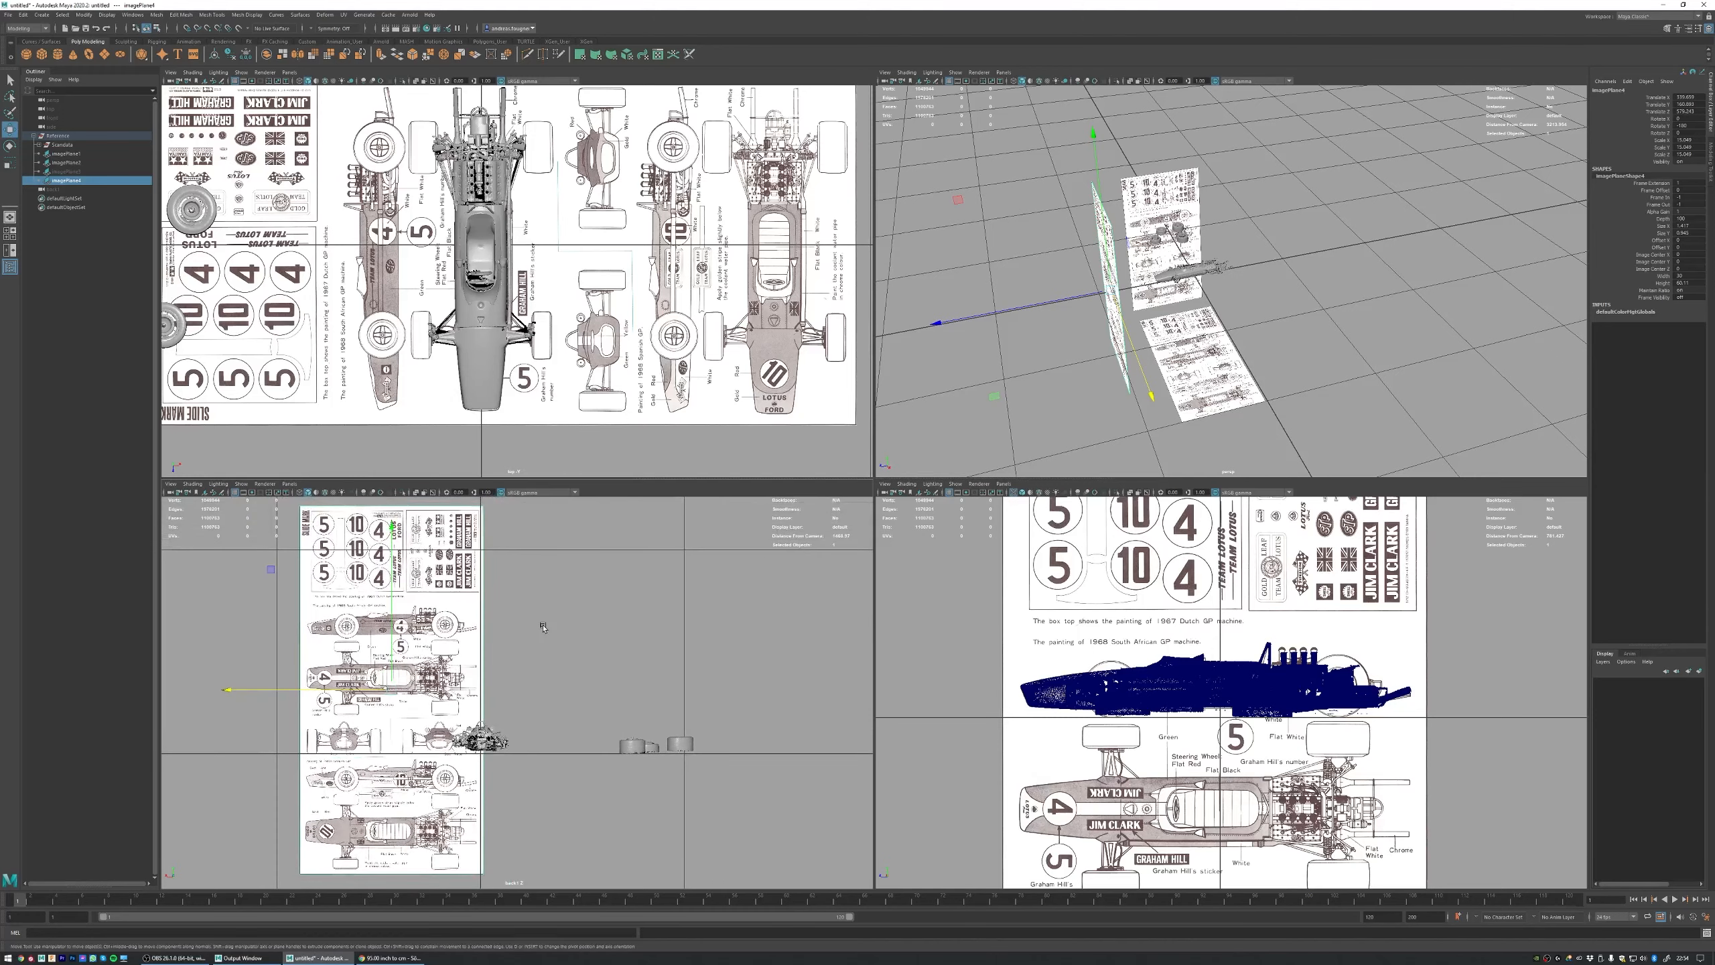
Step: Delete the copied blueprint plane beyond the nose and the extra back camera
key("Delete")
left_click(55, 181)
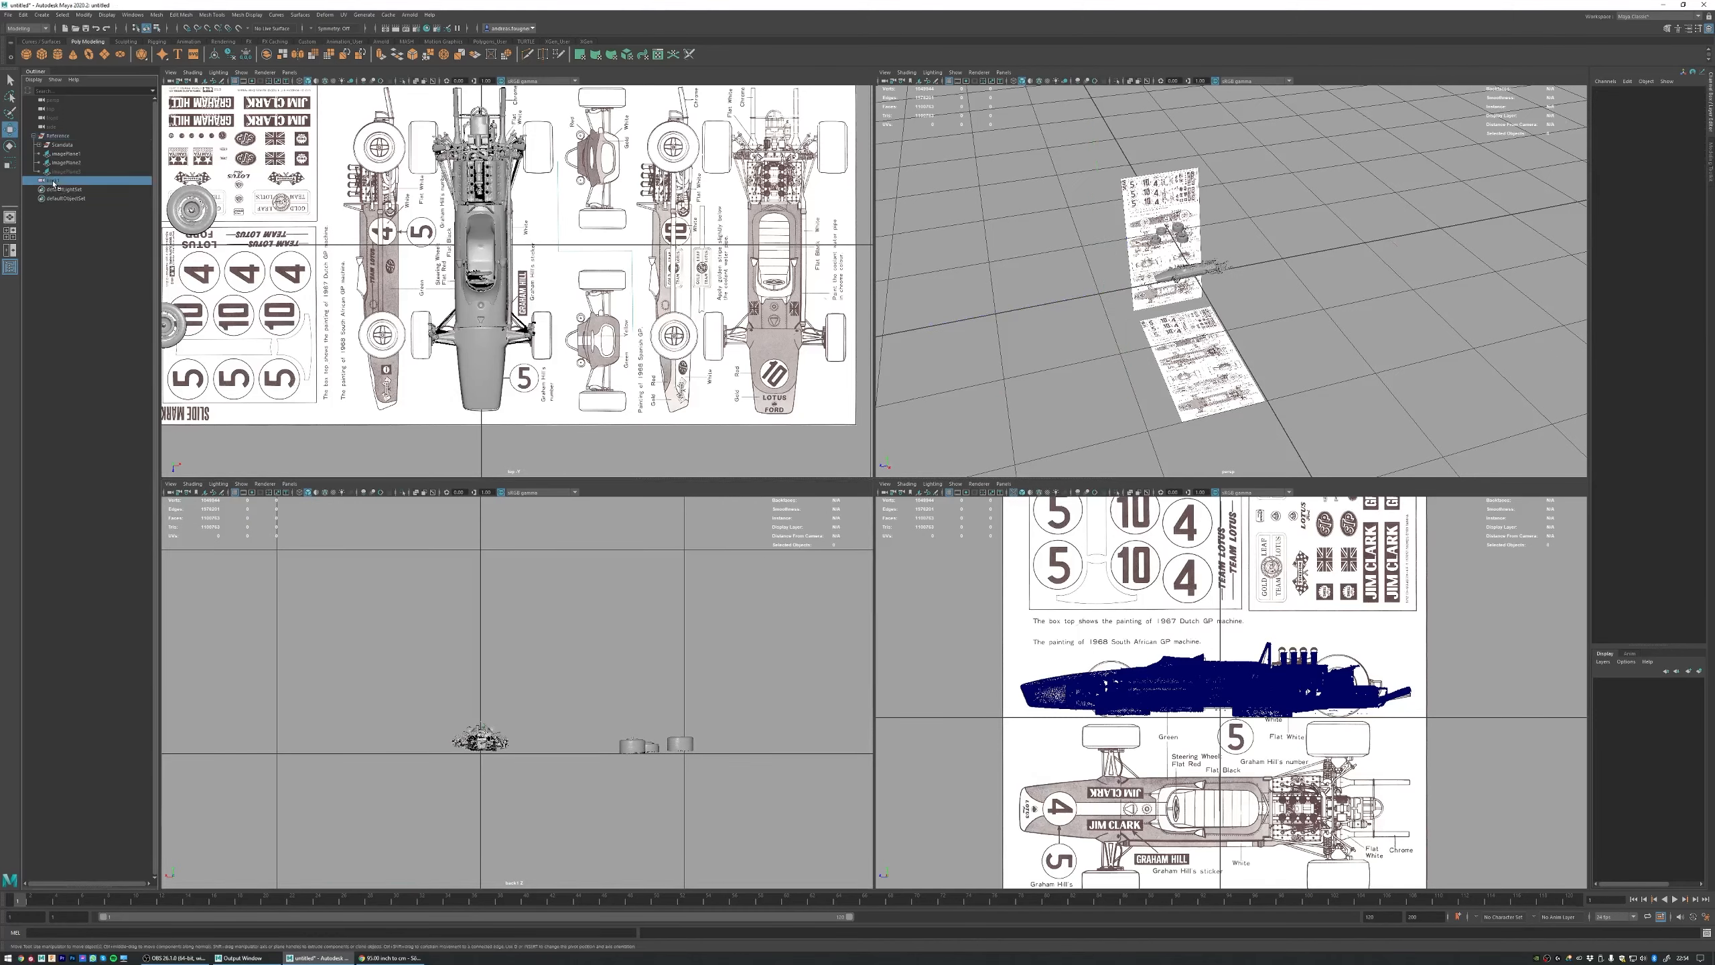
key("Delete")
right_click_drag(1009, 253, 1060, 256, "alt")
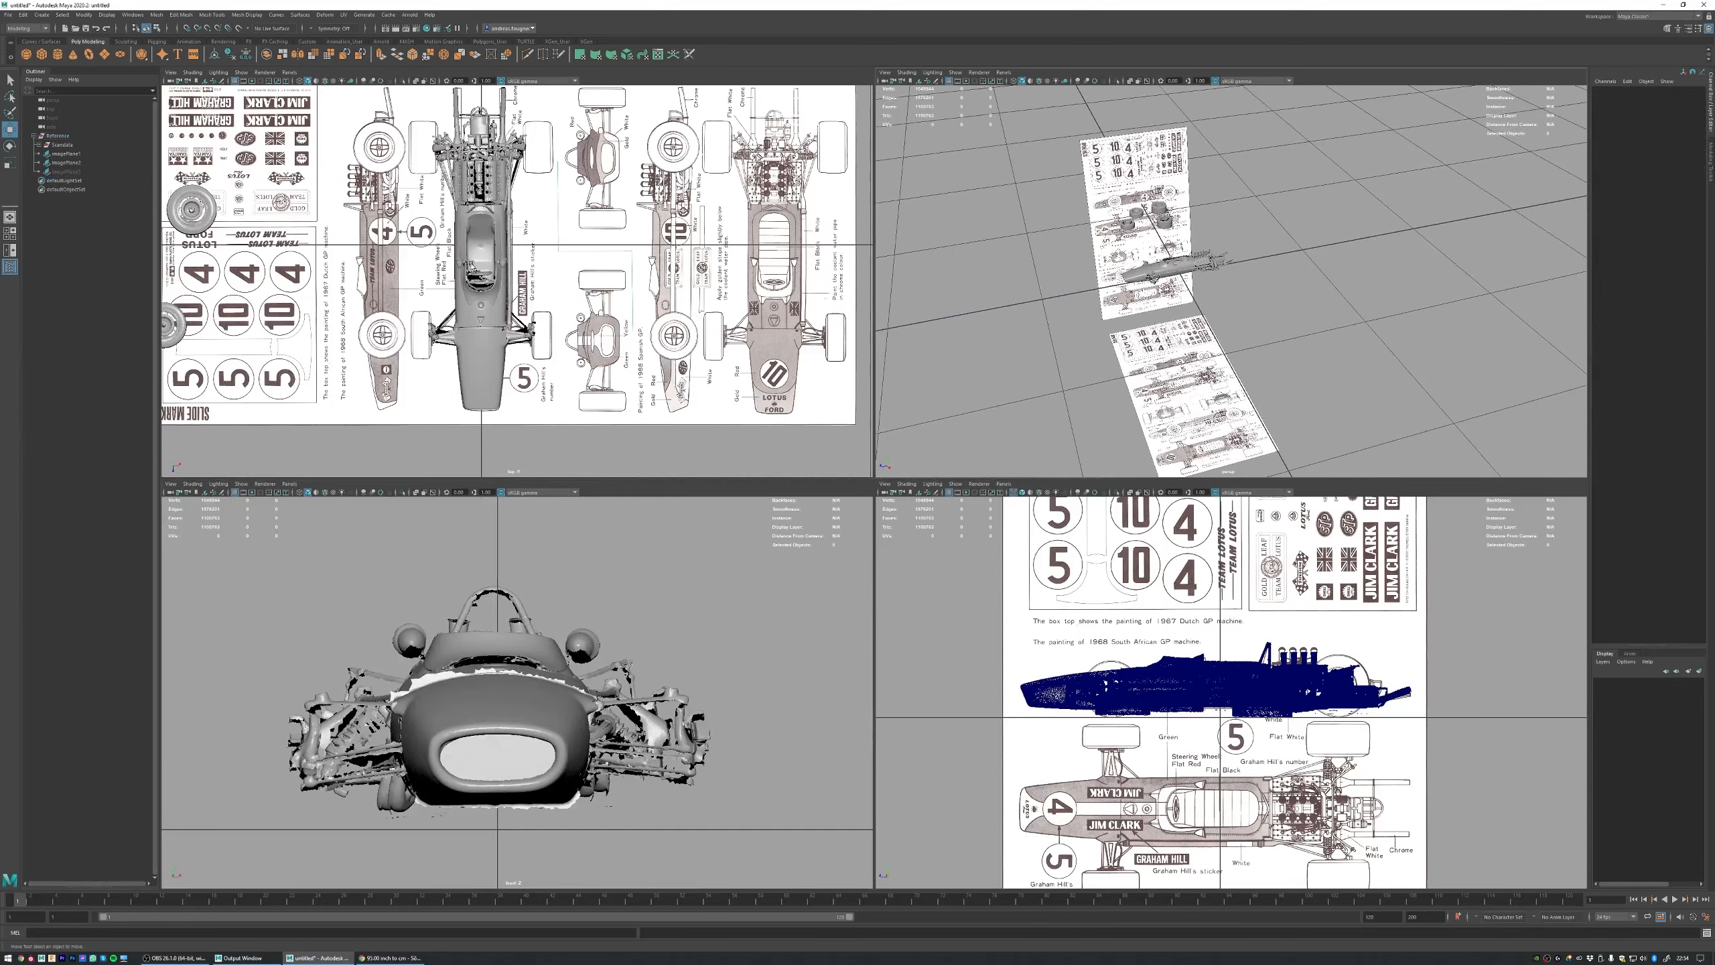
Step: Unhide imagePlane3, the blueprint plane behind the car
left_click(65, 171)
key("shift+h")
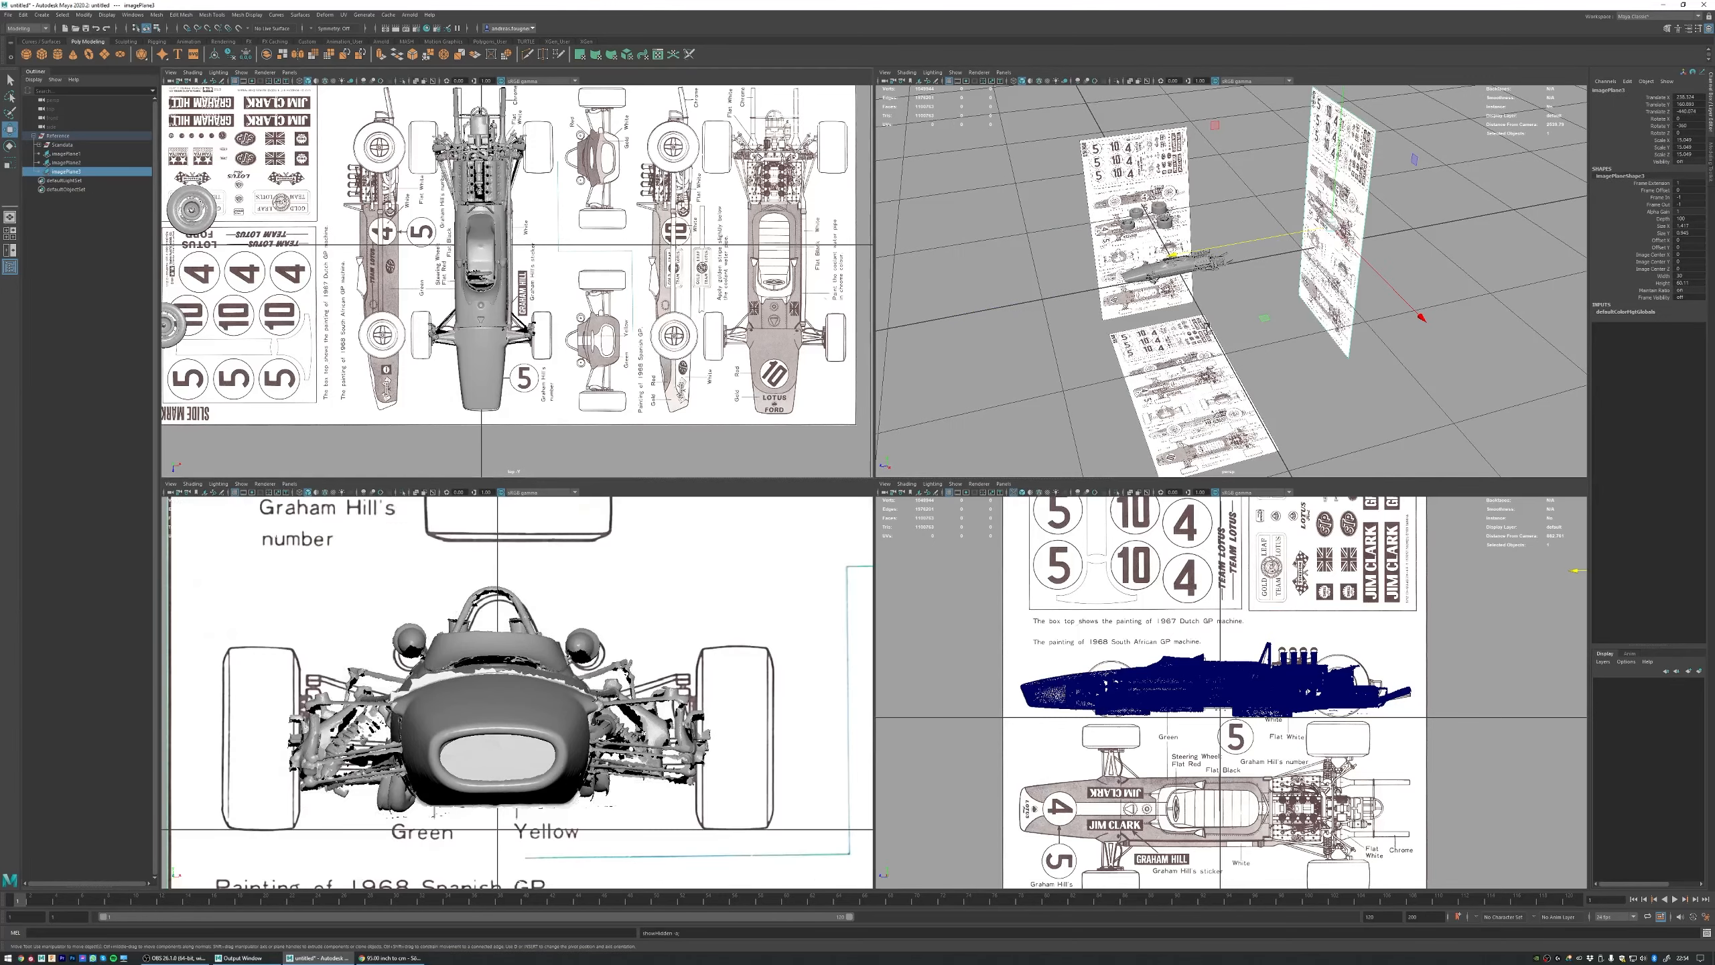
left_click_drag(1499, 336, 1556, 323, "alt")
right_click_drag(1438, 260, 1265, 202, "alt")
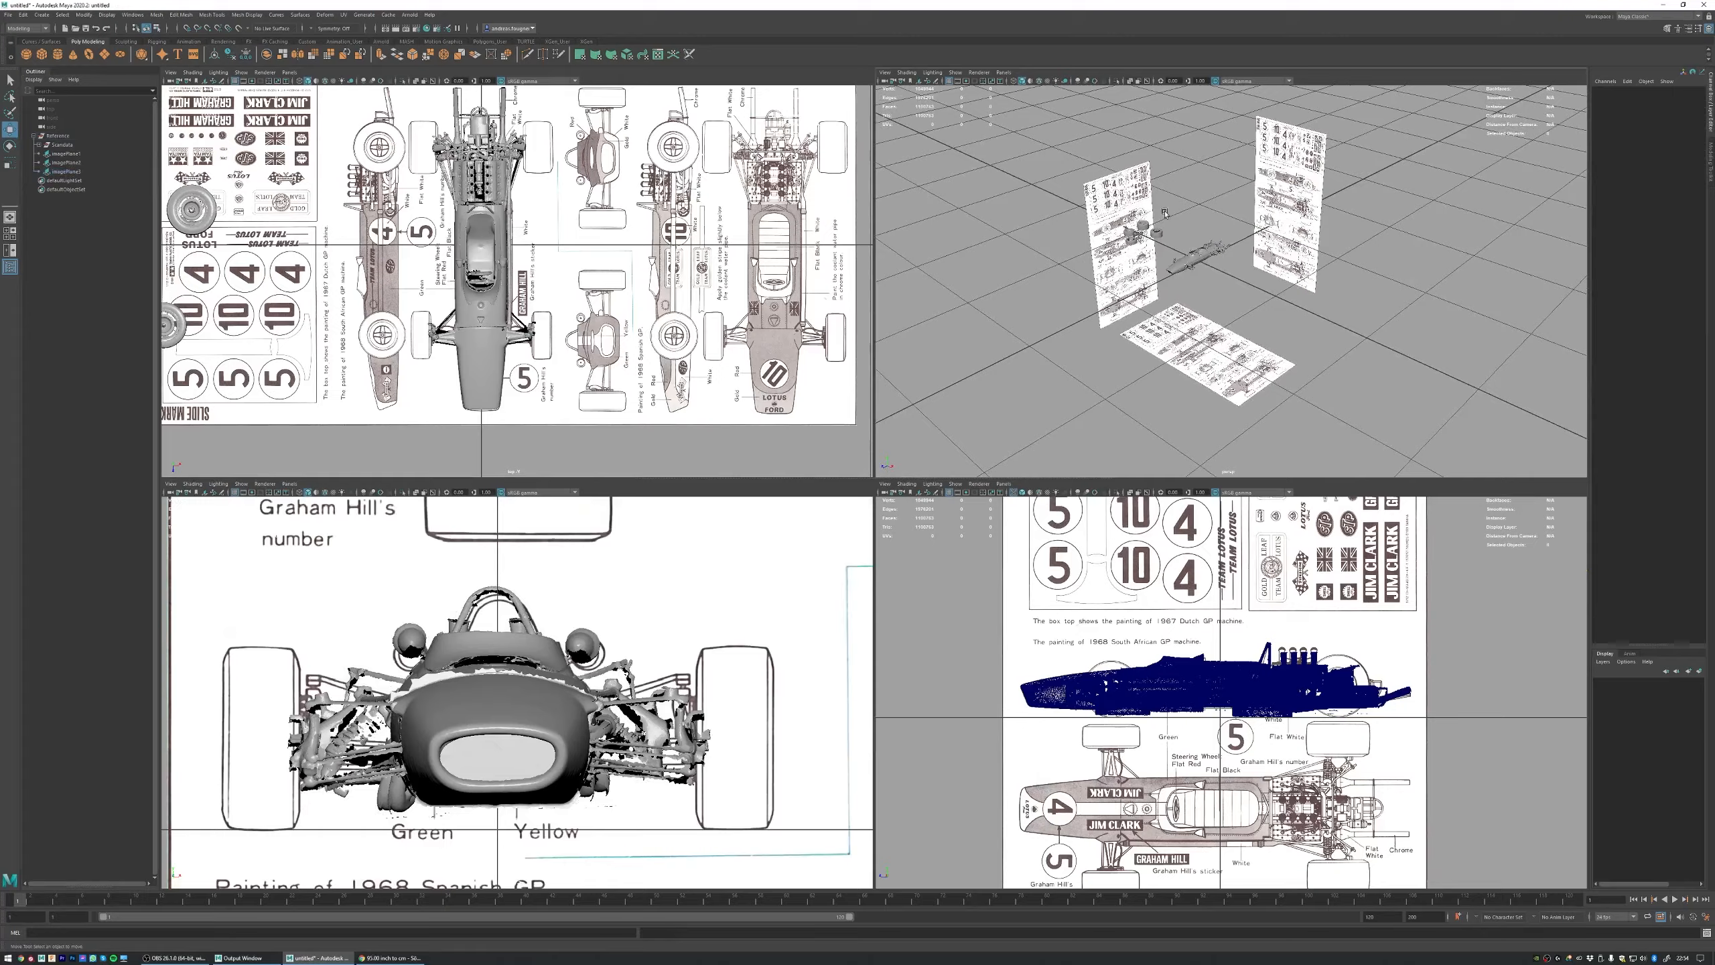
left_click_drag(1214, 200, 1199, 229, "alt")
right_click_drag(1199, 230, 1246, 260, "alt")
Step: Examine how the three blueprint planes sit around the car in the perspective view and check the top view
key("space")
right_click_drag(604, 310, 864, 376, "alt")
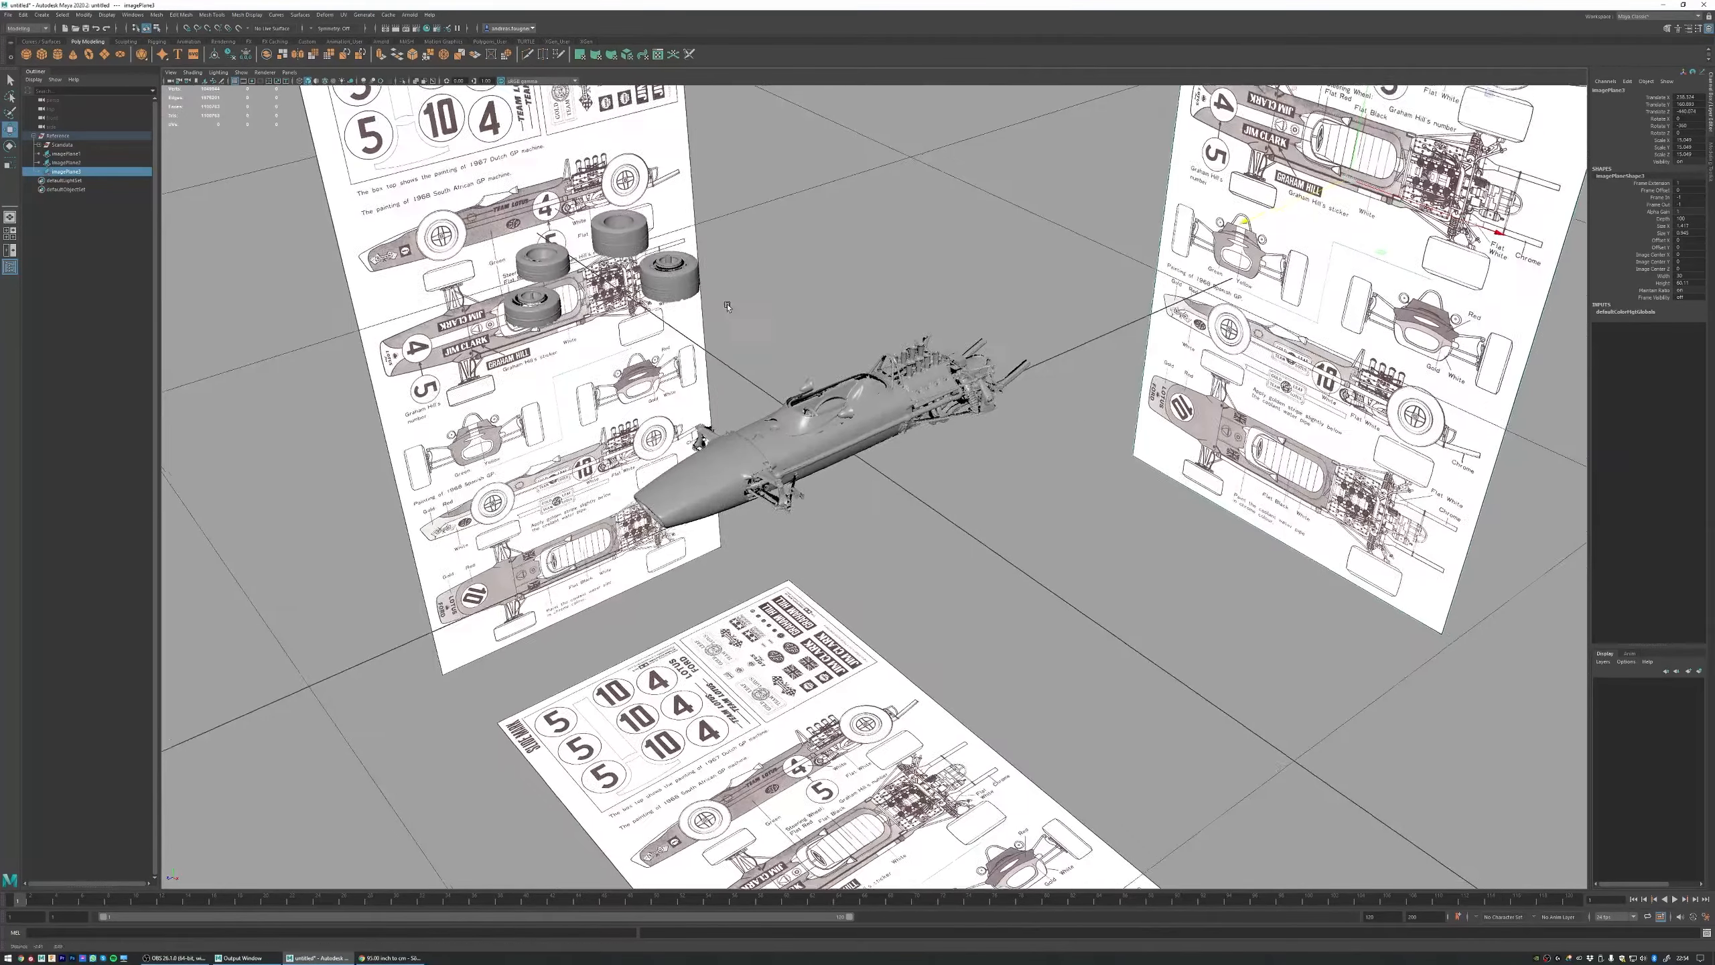
middle_click_drag(727, 303, 704, 392, "alt")
right_click_drag(703, 392, 839, 421, "alt")
left_click_drag(838, 420, 838, 427, "alt")
key("a")
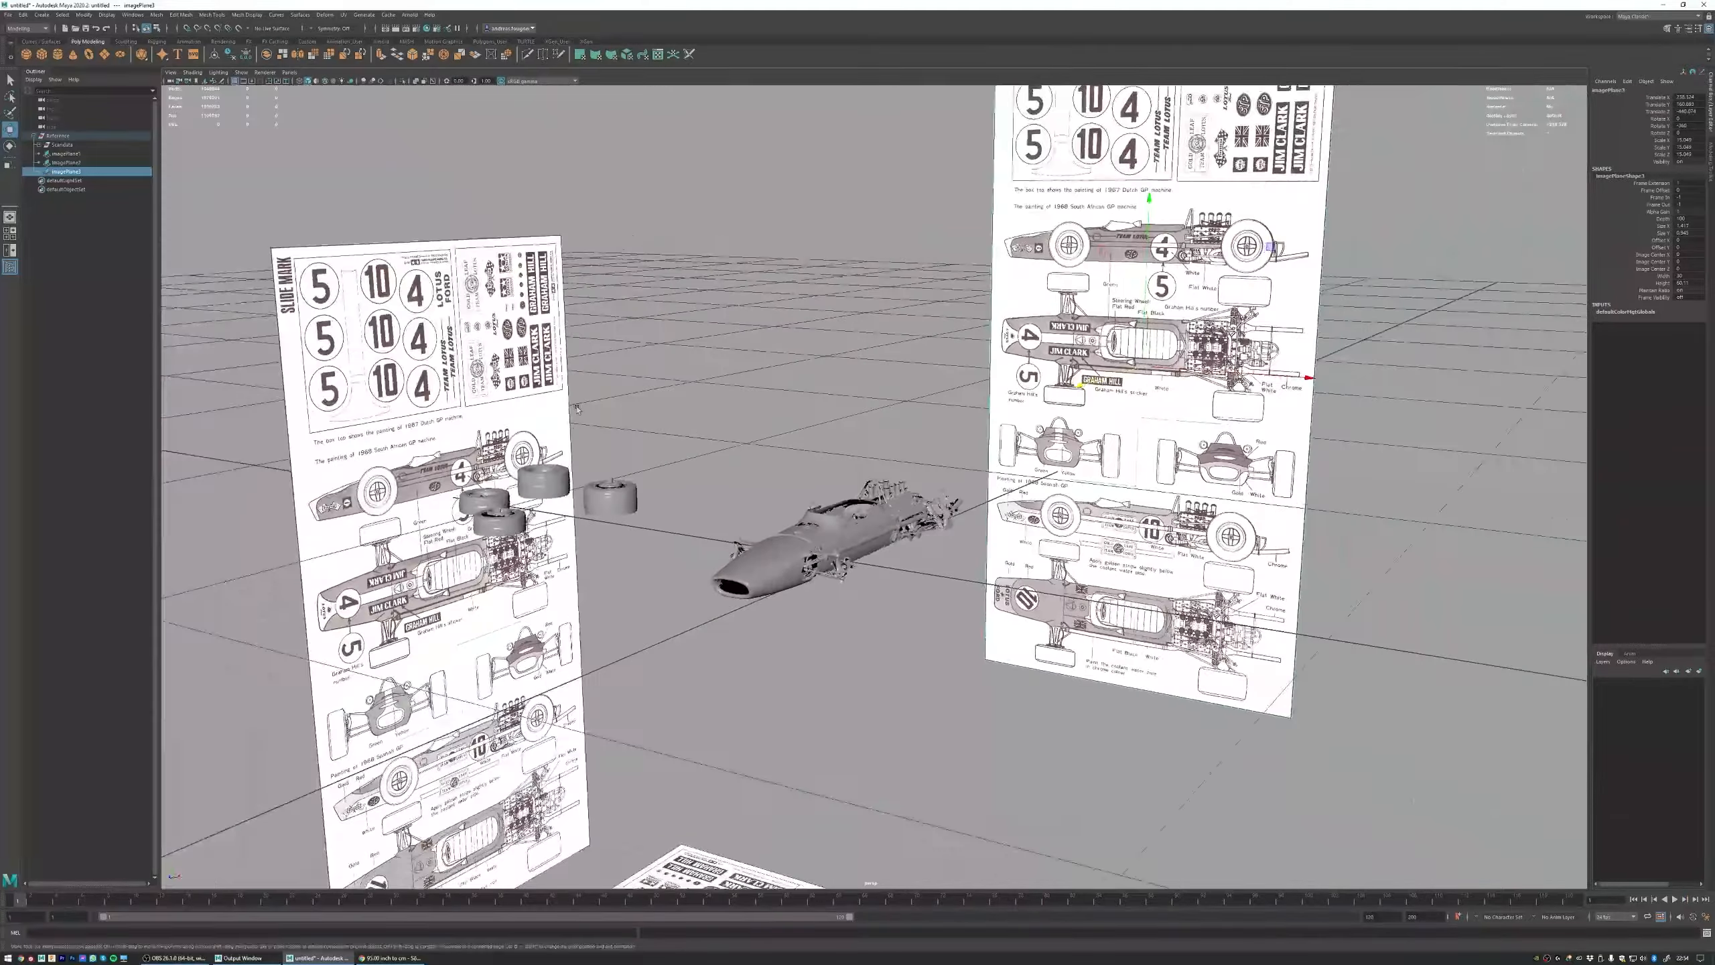
left_click_drag(945, 351, 965, 416, "alt")
right_click_drag(966, 416, 874, 390, "alt")
middle_click_drag(874, 391, 860, 314, "alt")
key("space")
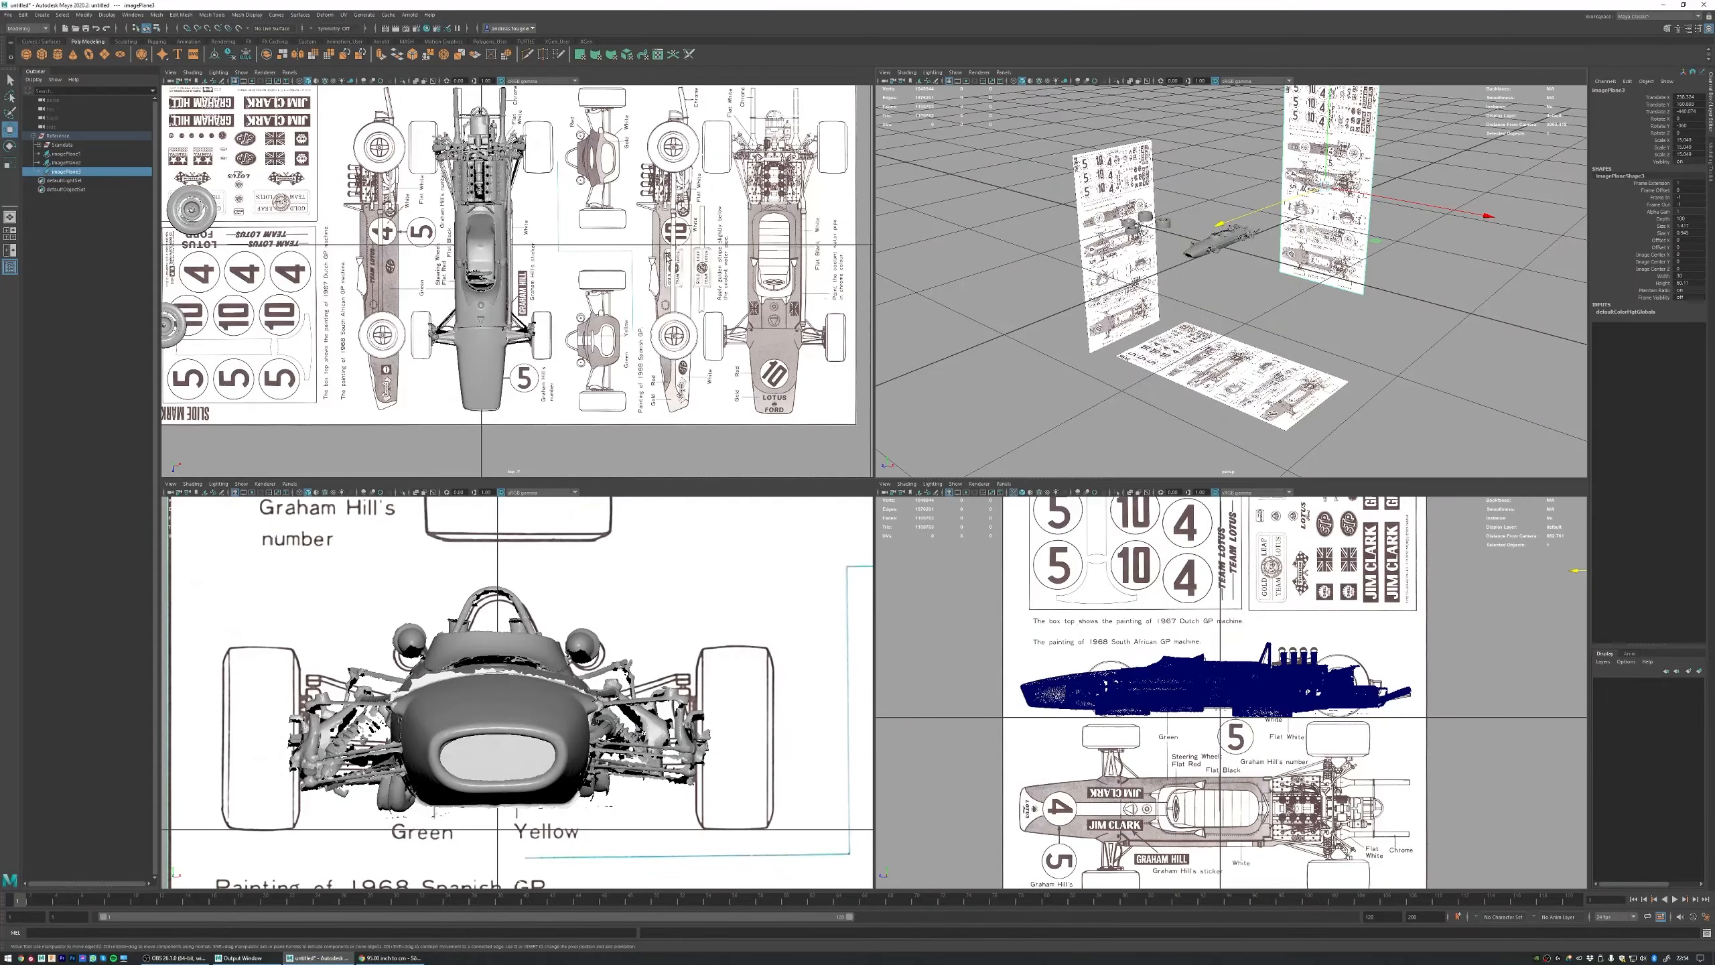
right_click_drag(546, 299, 513, 273, "alt")
middle_click_drag(513, 274, 529, 286, "alt")
right_click_drag(529, 286, 569, 273, "alt")
middle_click_drag(568, 273, 565, 273, "alt")
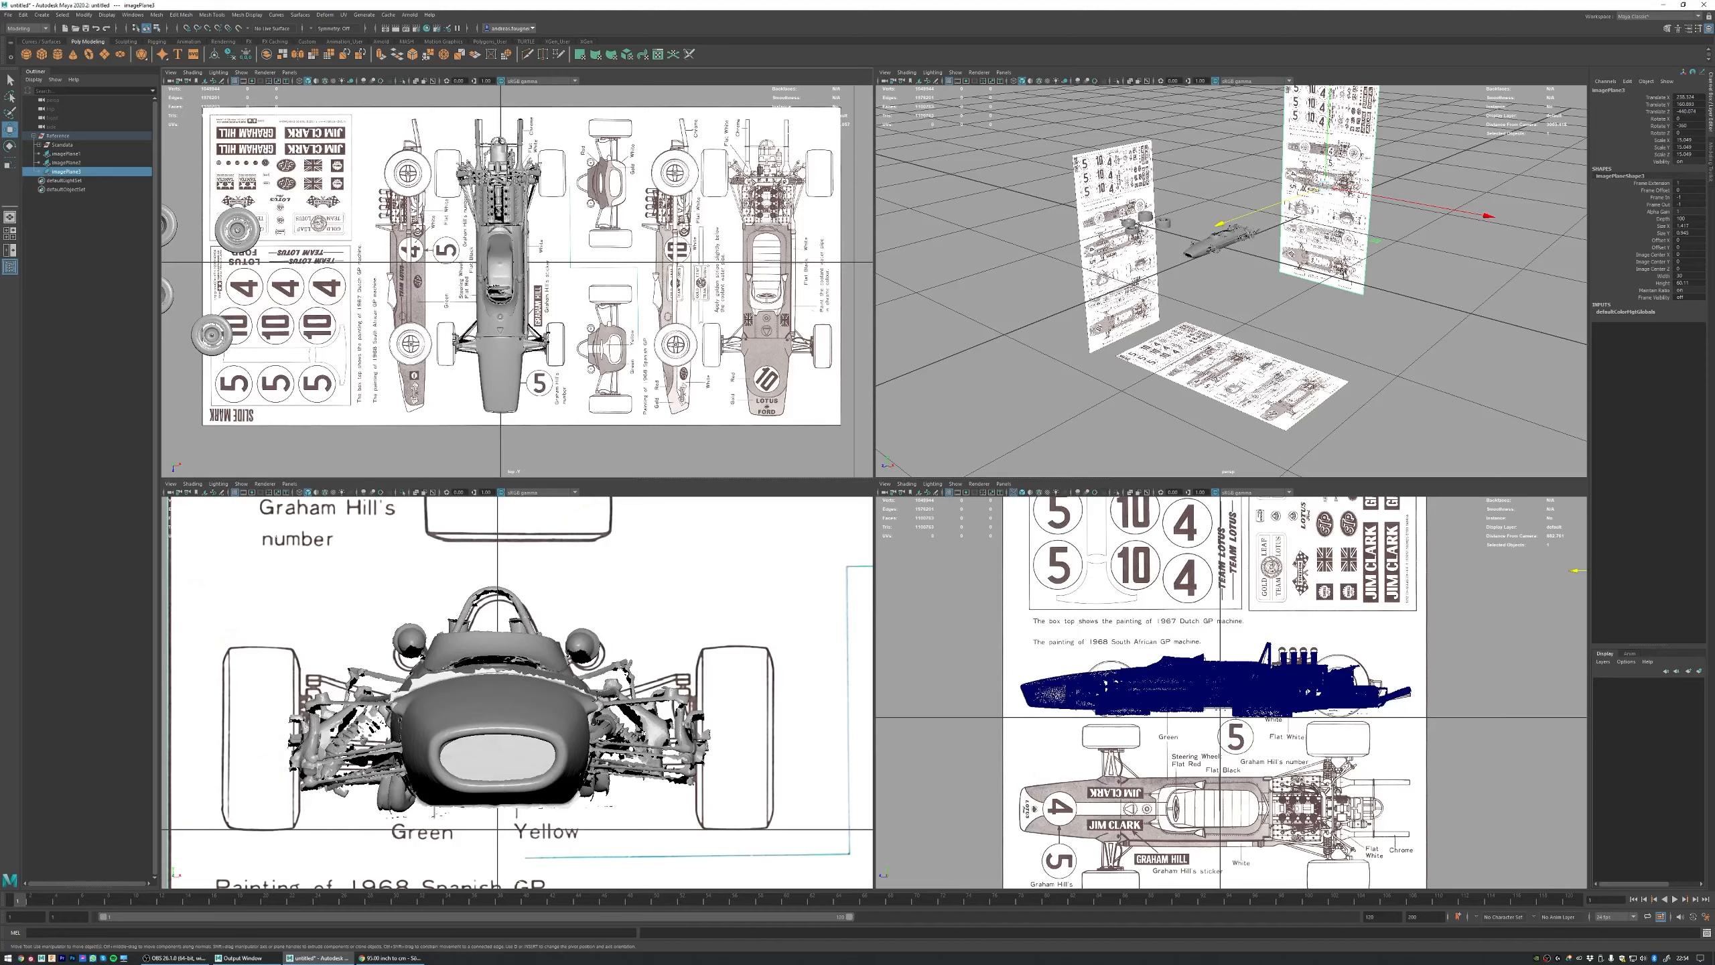
Step: Set imagePlane3 behind the car to display only when looking through the front camera
left_click_drag(1354, 241, 1323, 262, "alt")
right_click_drag(1323, 262, 1283, 237, "alt")
left_click(1371, 211)
key("ctrl+z")
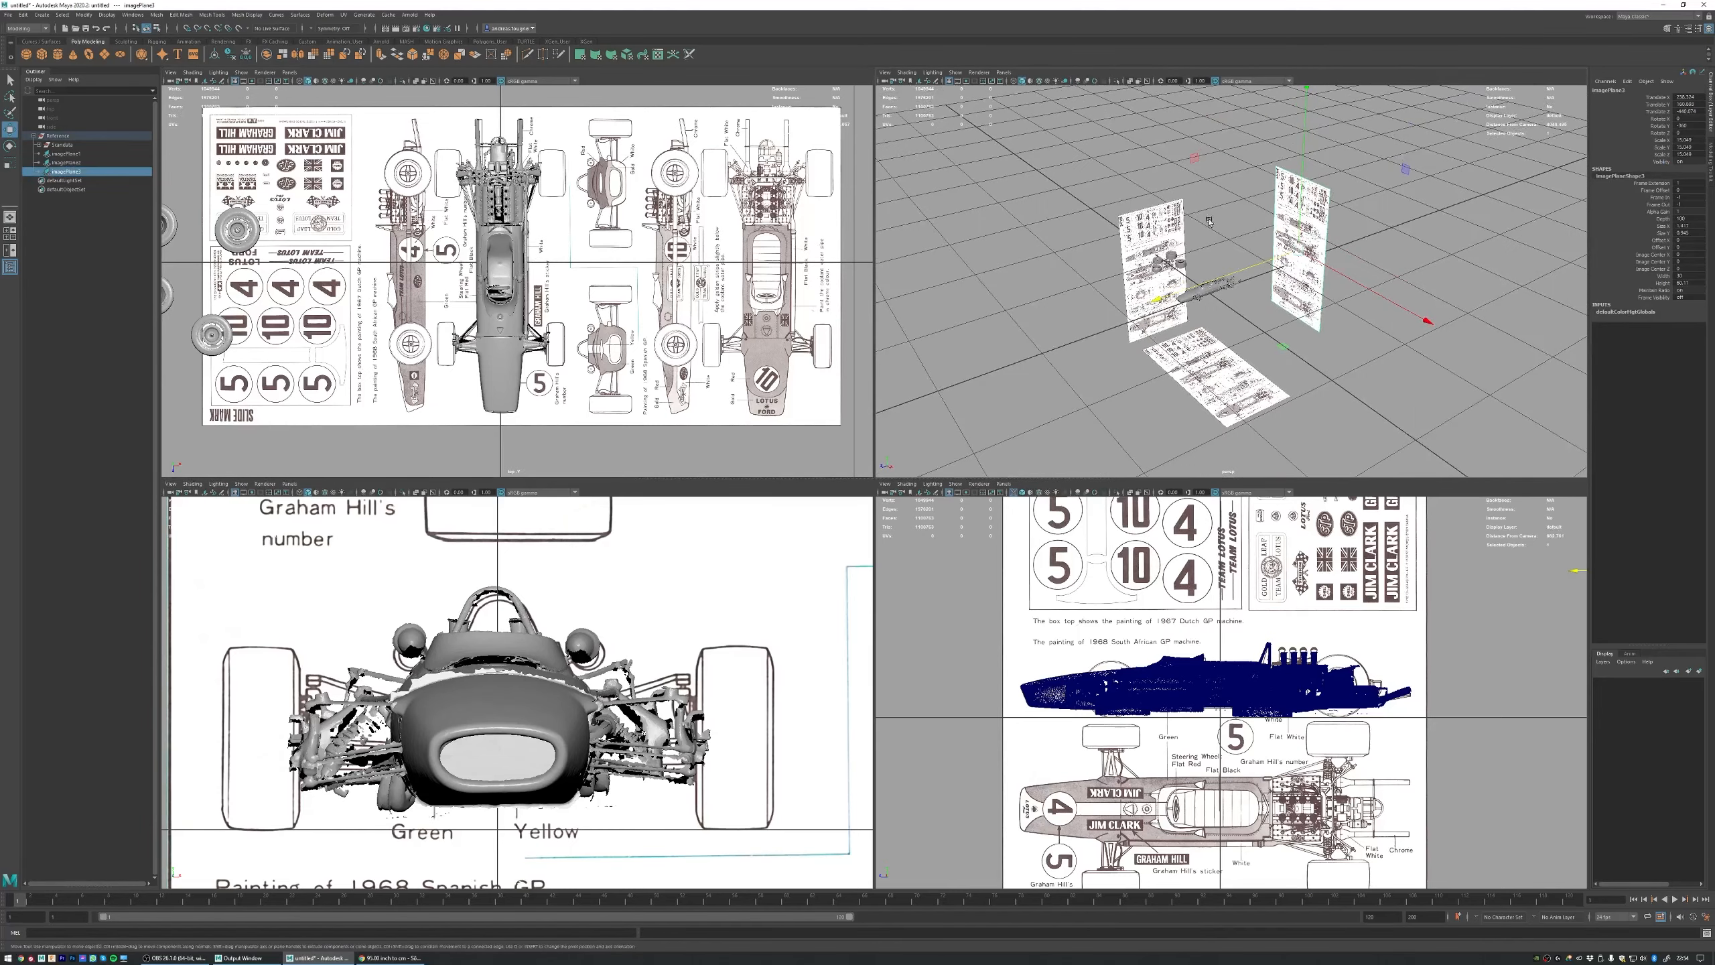
left_click_drag(1209, 222, 1220, 197, "alt")
right_click_drag(1209, 197, 1230, 189, "alt")
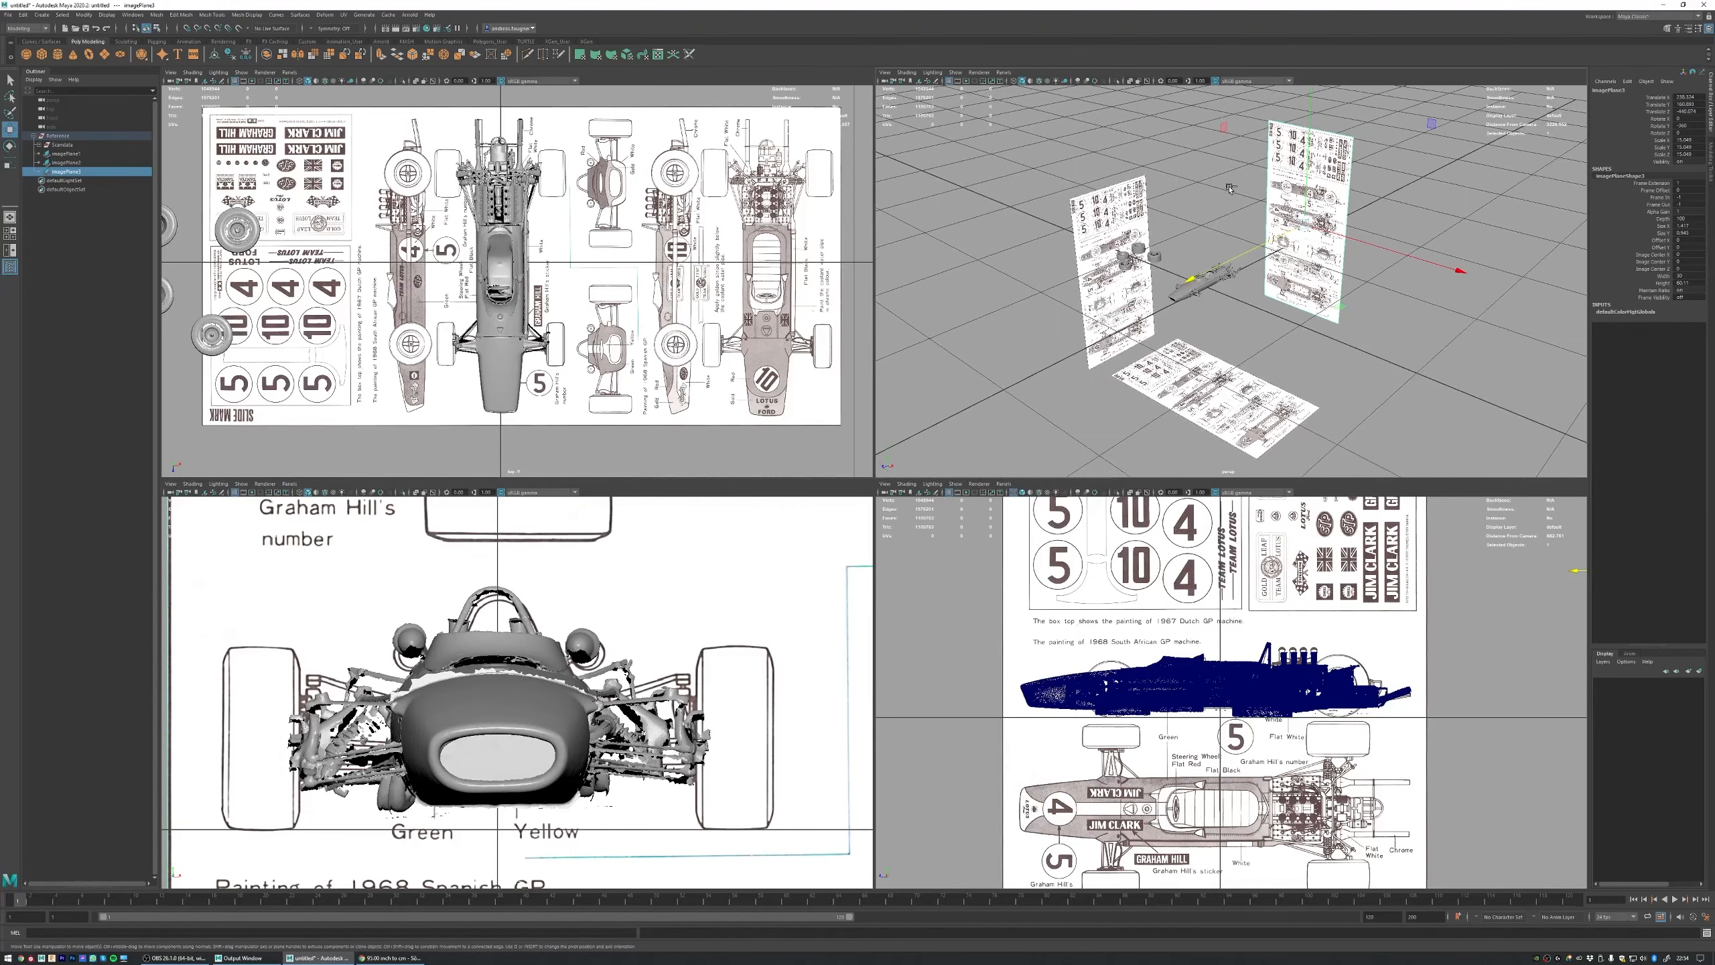
key("ctrl+a")
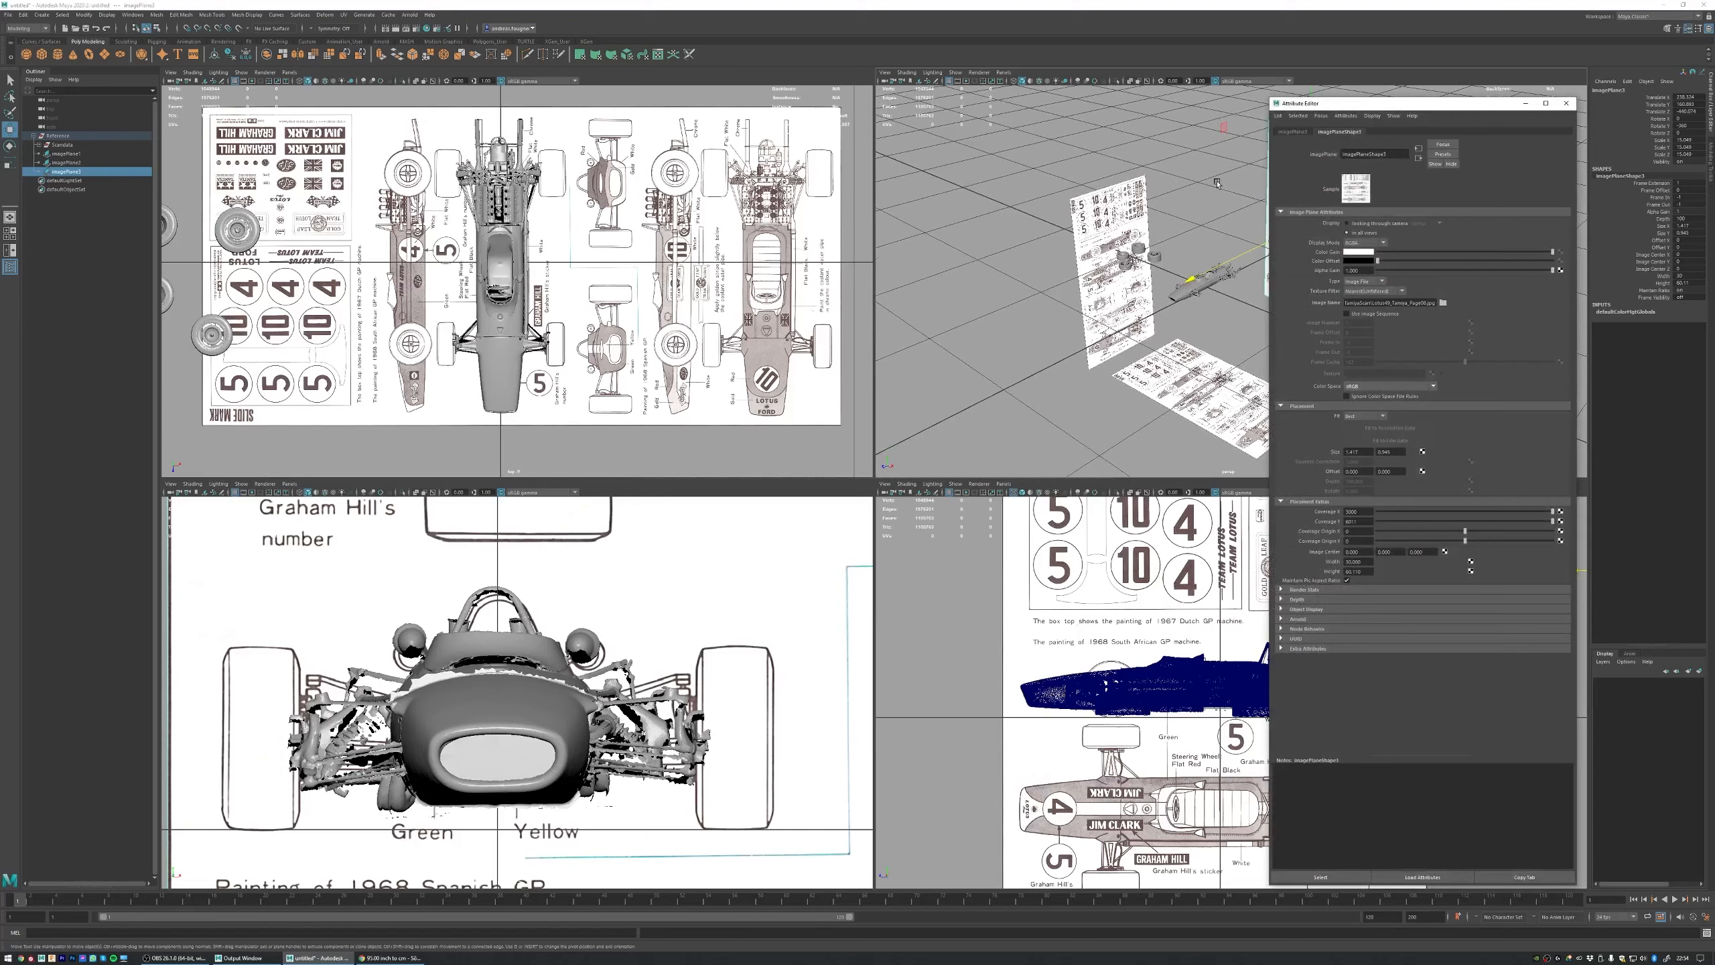
left_click(1364, 224)
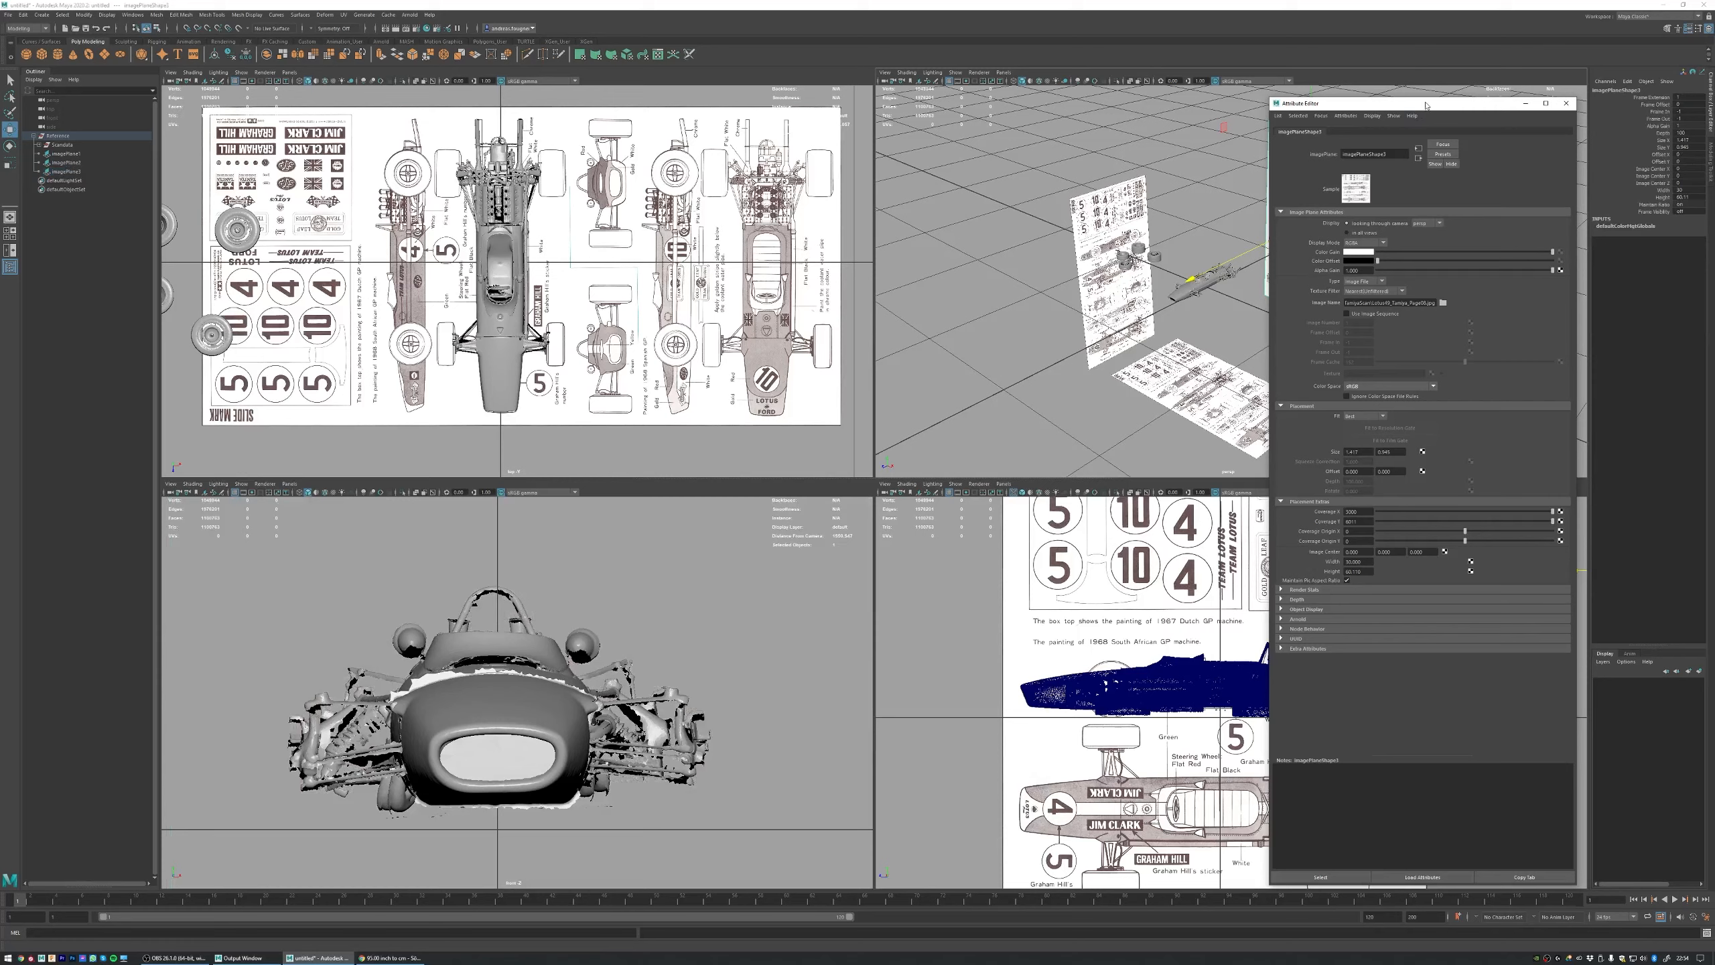
mouse_move(1404, 104)
left_mouse_down()
mouse_move(1421, 125)
mouse_move(1391, 116)
left_mouse_up()
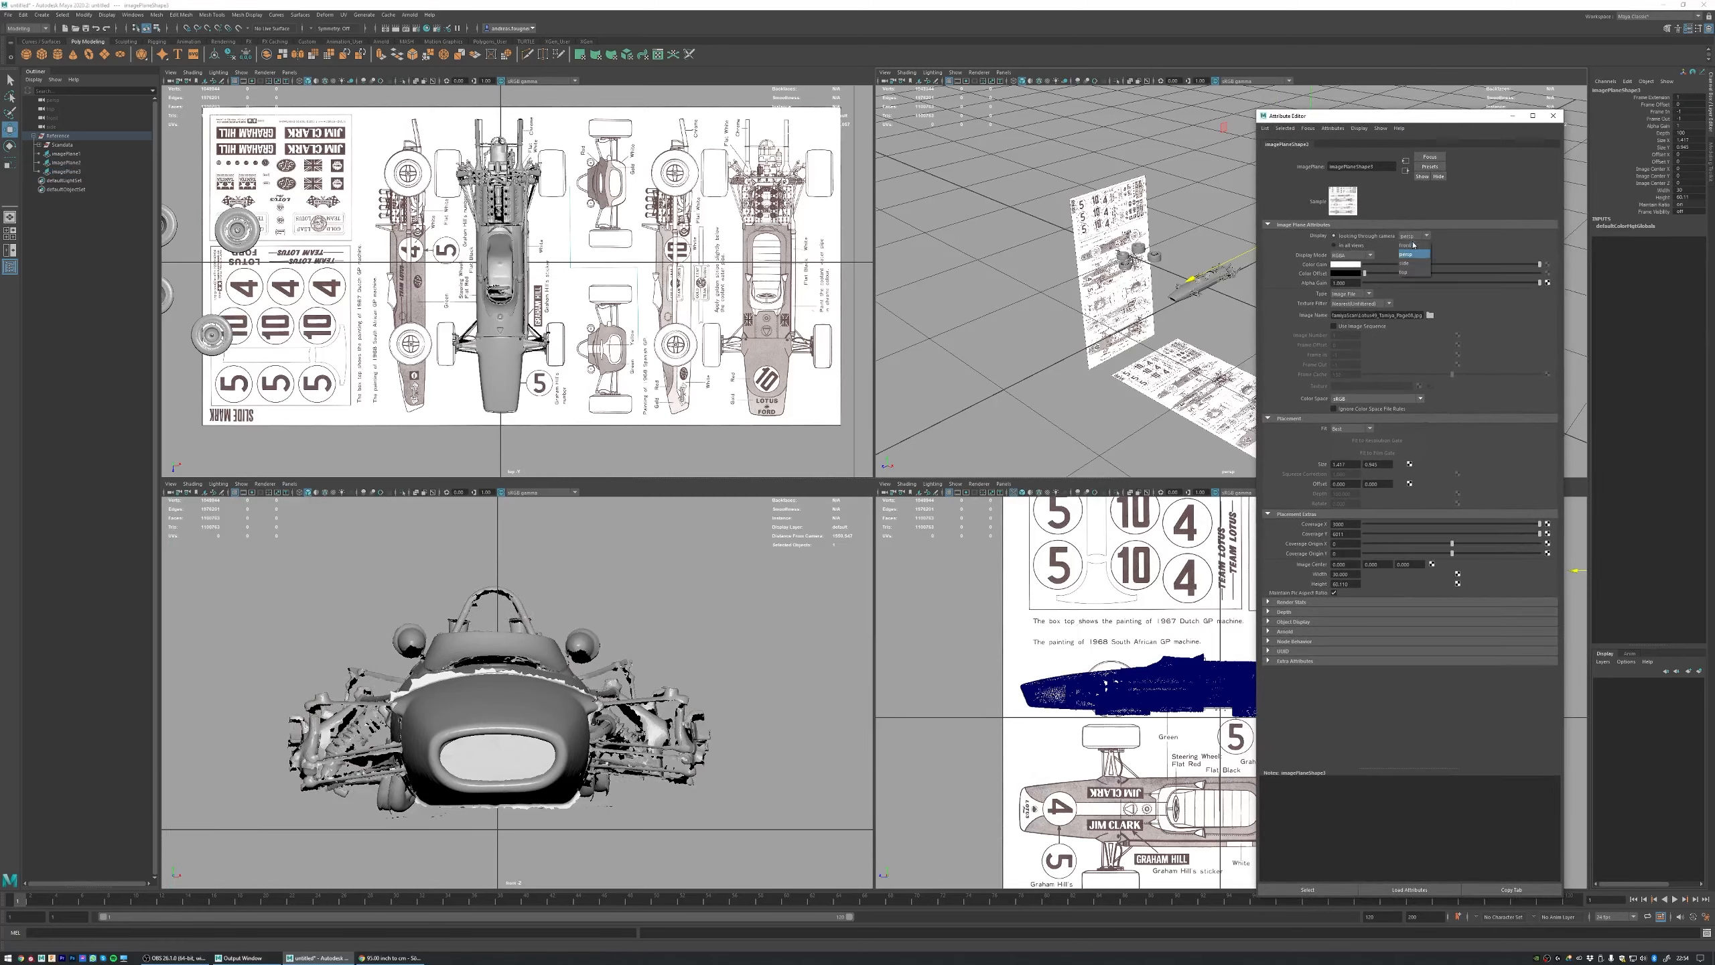
left_click(1413, 248)
left_click(1553, 115)
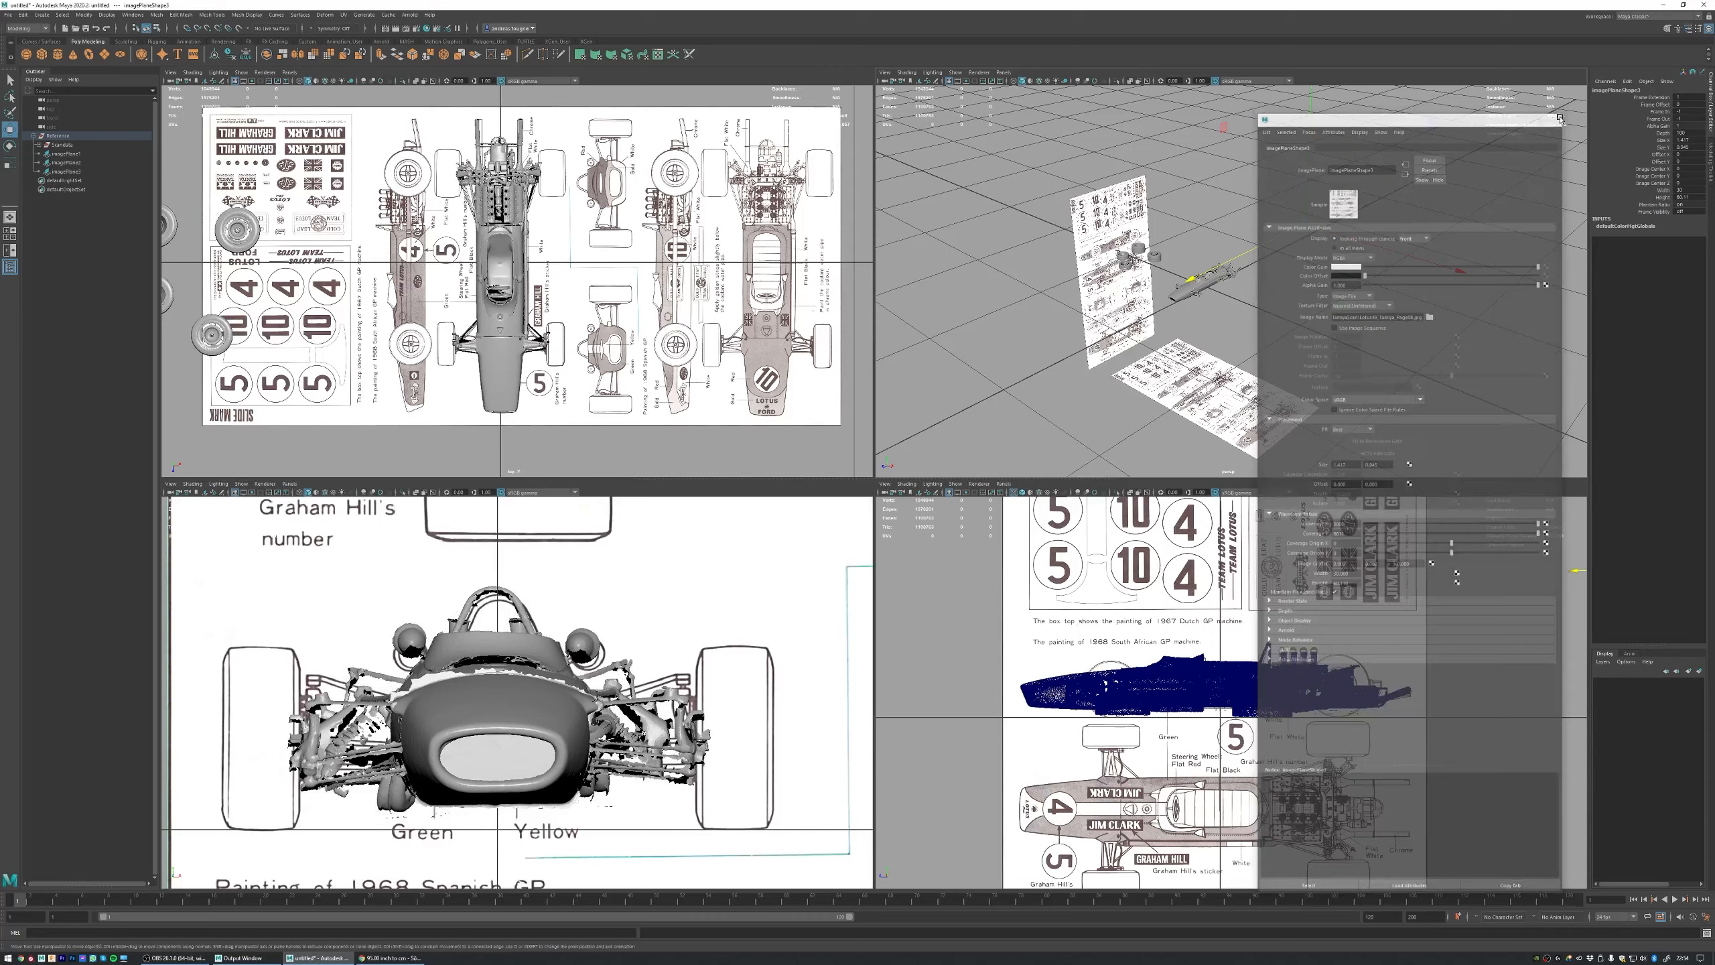
left_click_drag(1257, 223, 1220, 228, "alt")
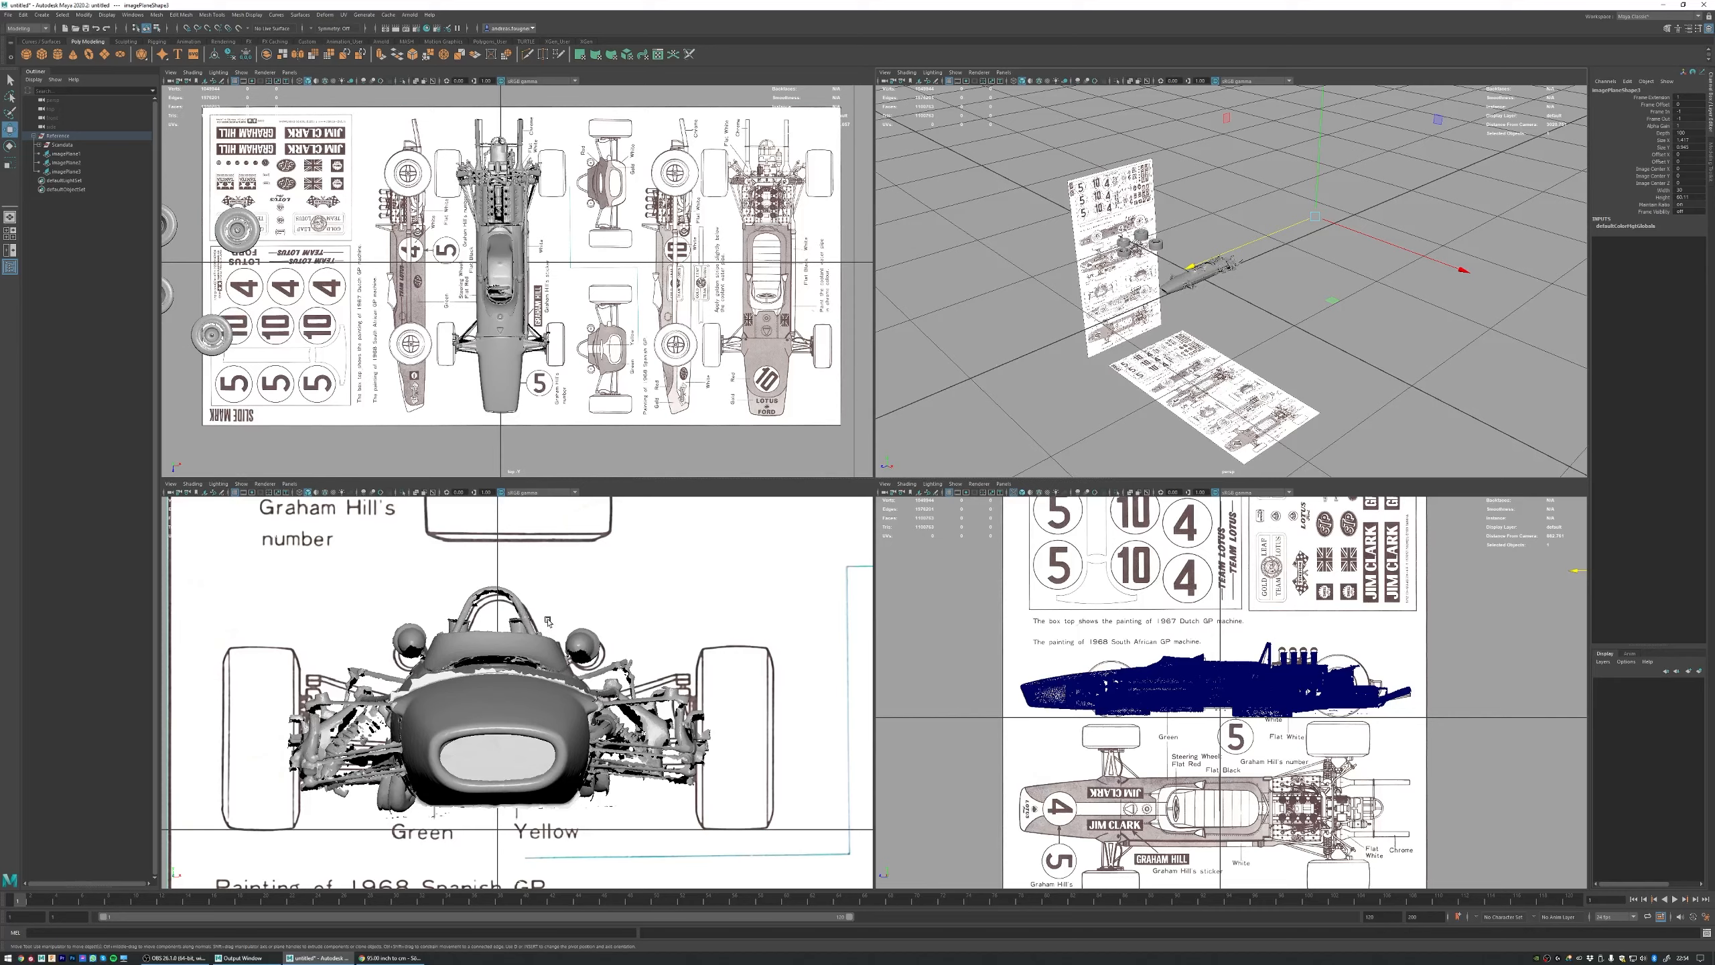
right_click_drag(674, 628, 175, 591, "alt")
middle_click_drag(570, 622, 518, 604, "alt")
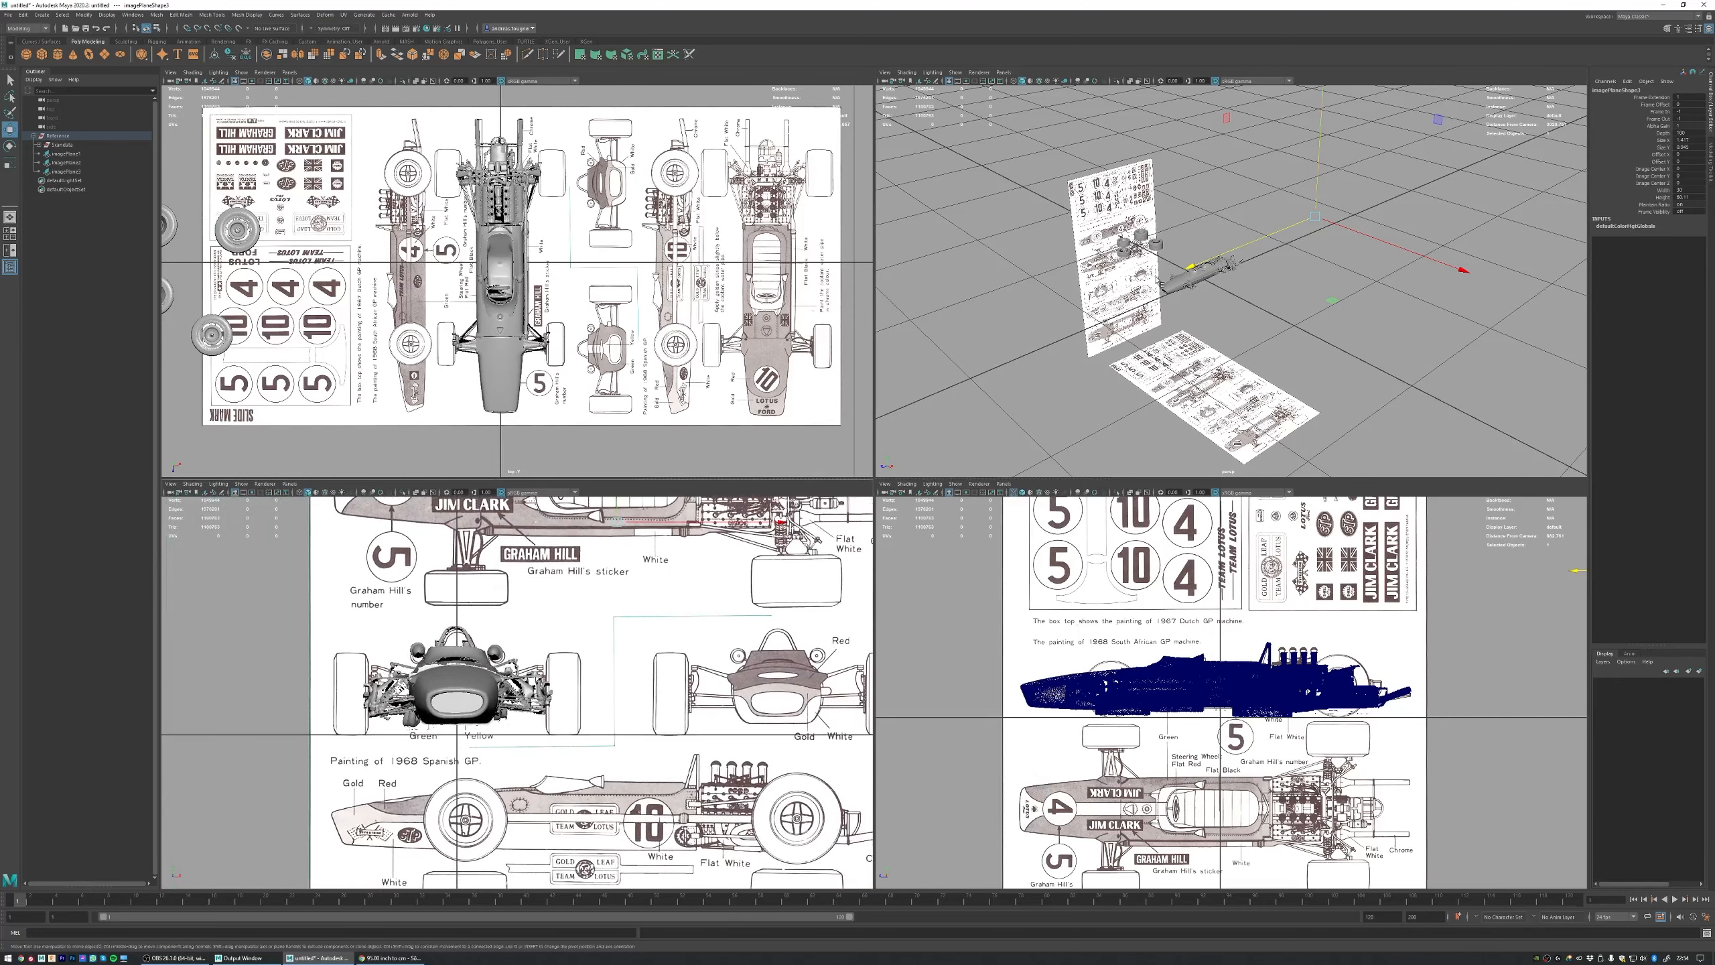
Step: Set imagePlane1, the upright plane beside the car, to display only when looking through the side camera
left_click(1133, 193)
left_click(1135, 195)
key("ctrl+a")
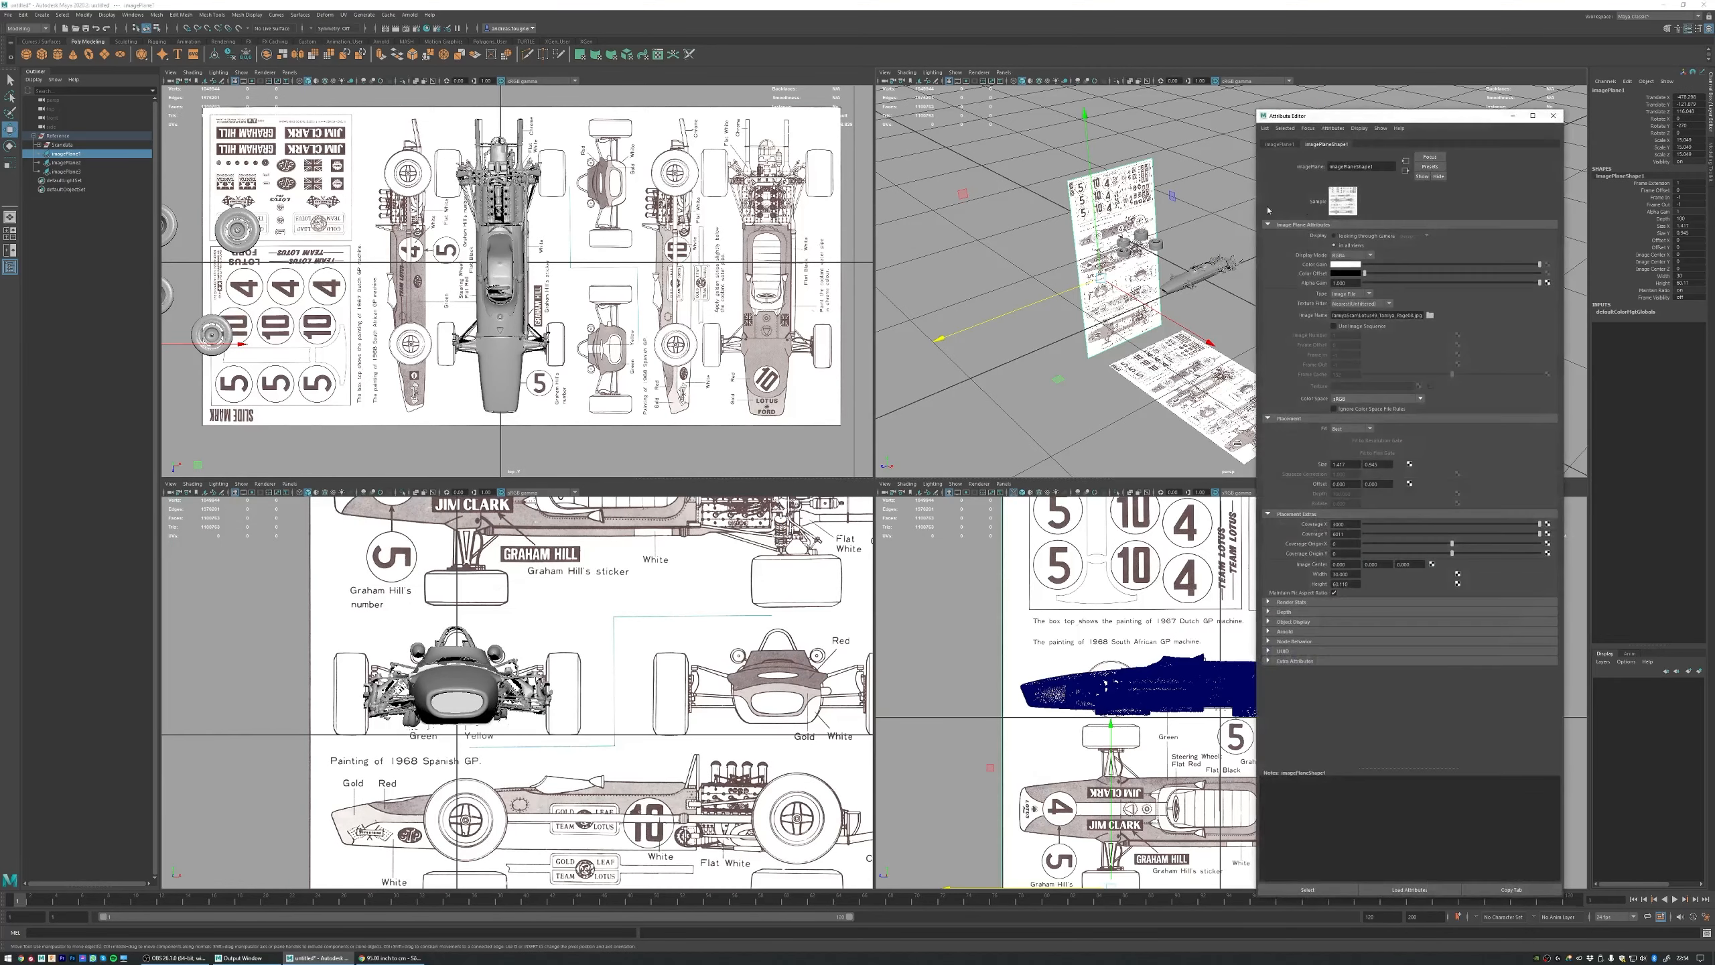
left_click(1353, 237)
left_click(1419, 235)
left_click(1414, 263)
left_click(1553, 116)
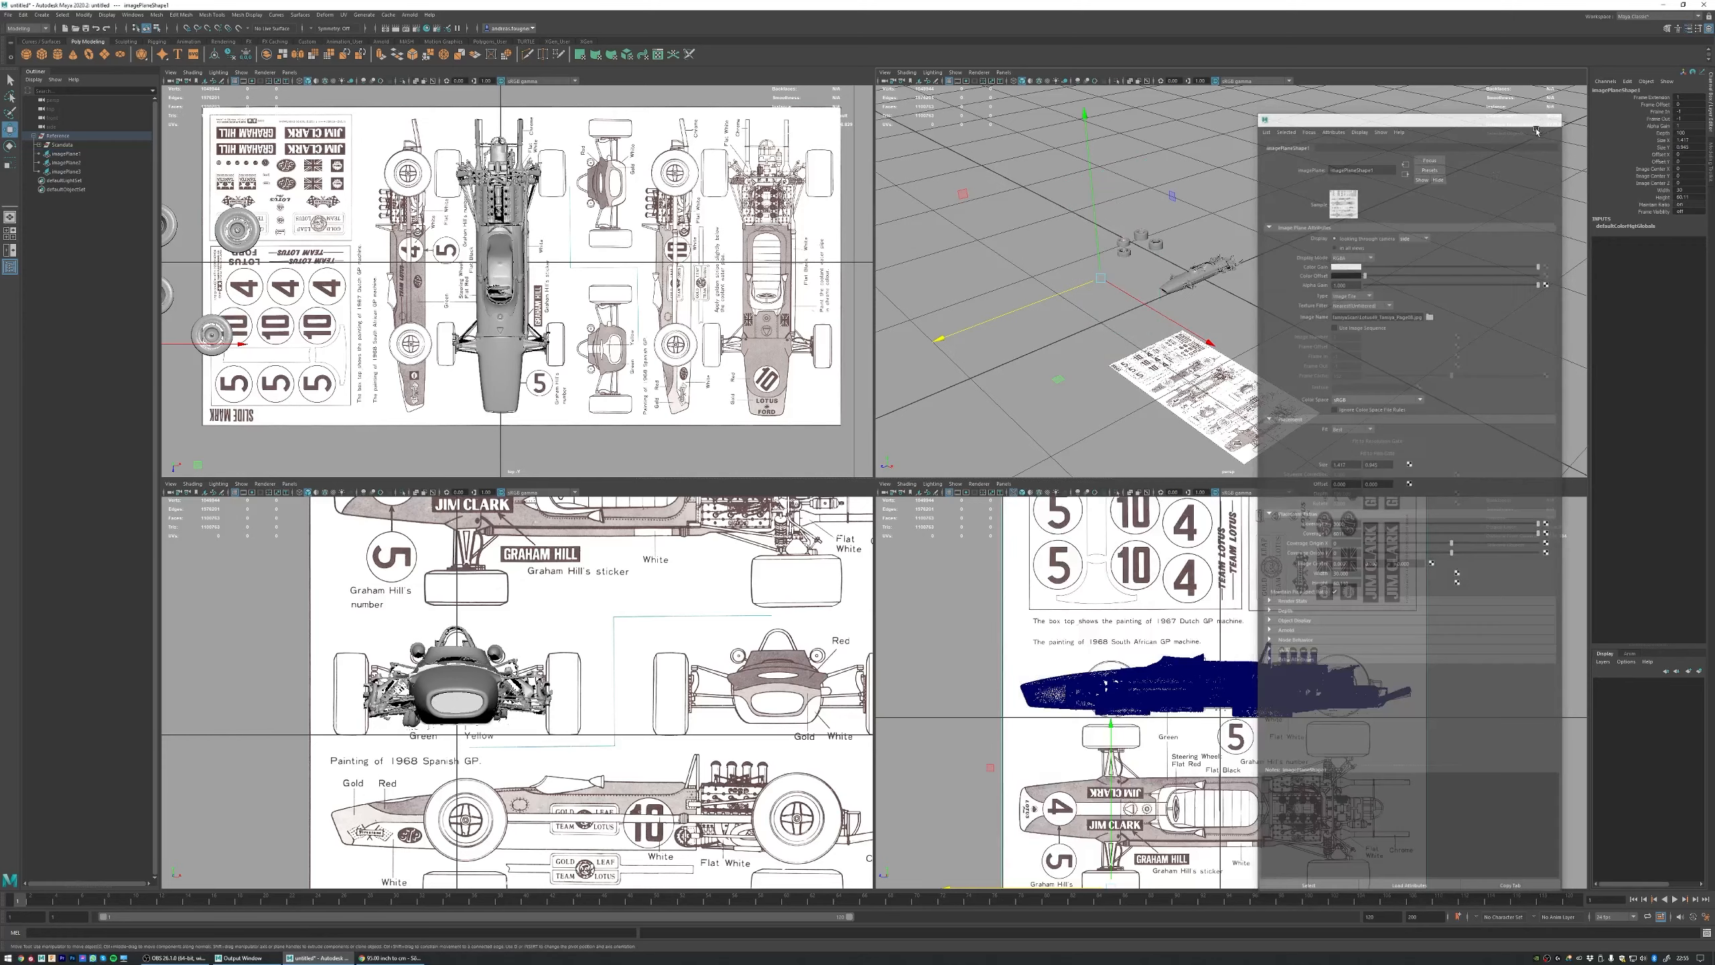
Step: Set imagePlane2, the plane lying beneath the car, to display only when looking through the top camera
left_click(1239, 399)
key("ctrl+a")
left_click(1334, 236)
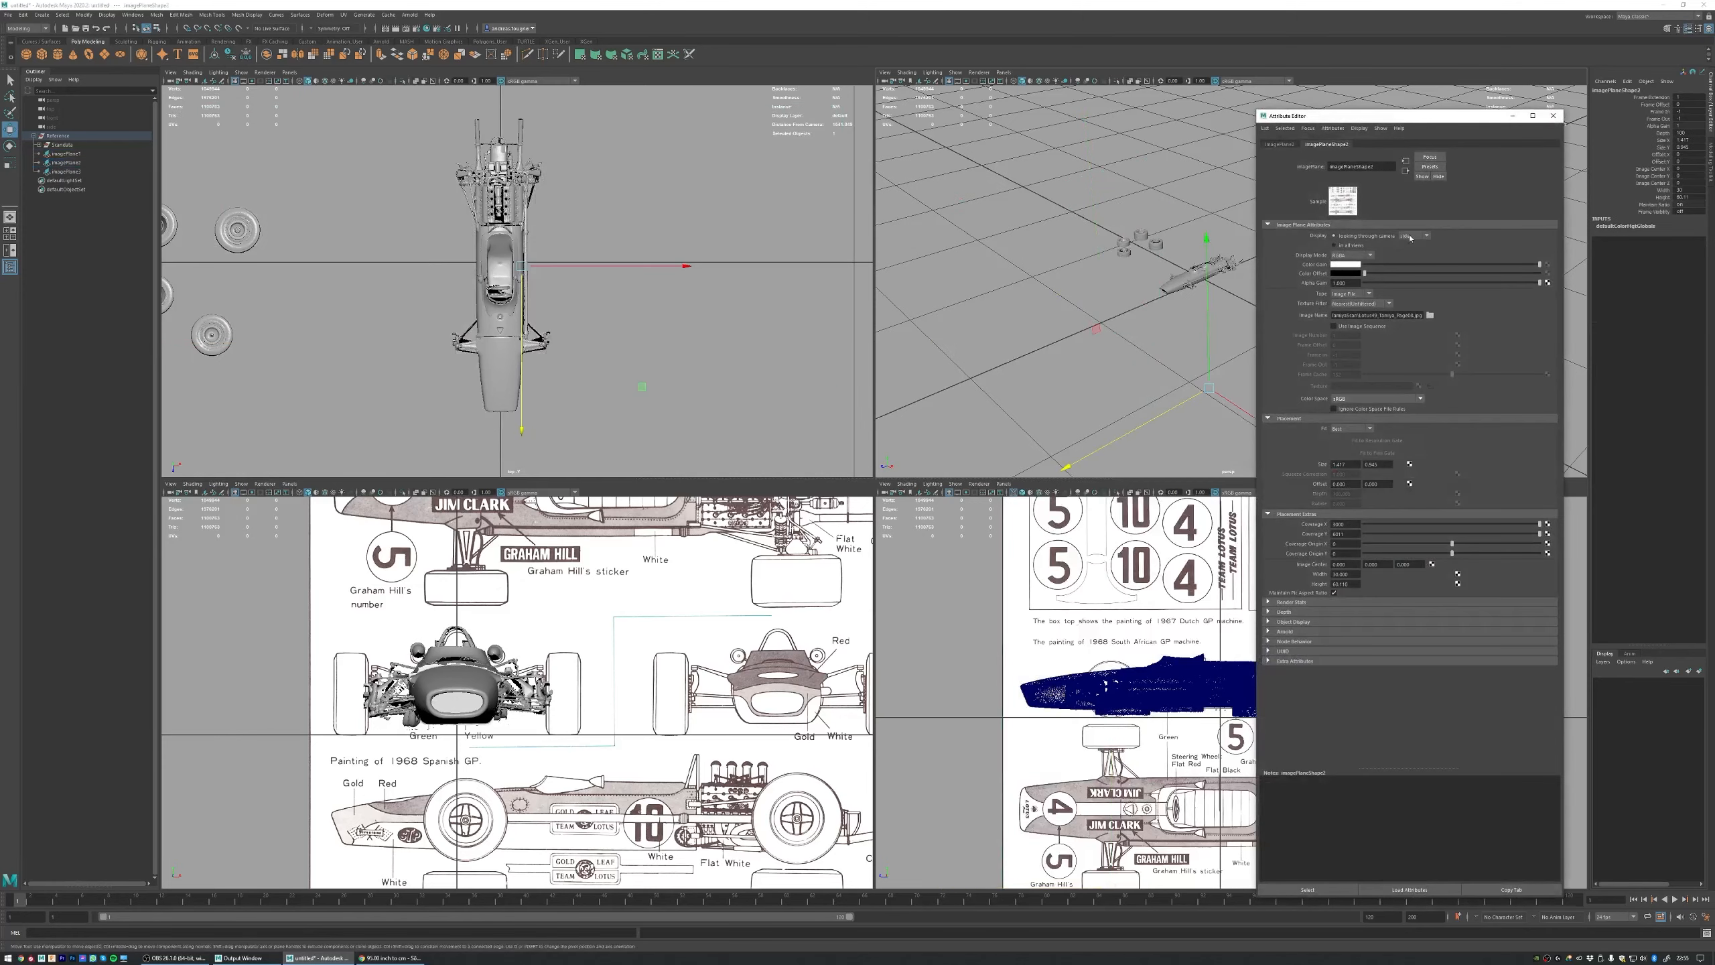
left_click(1409, 272)
left_click(1553, 116)
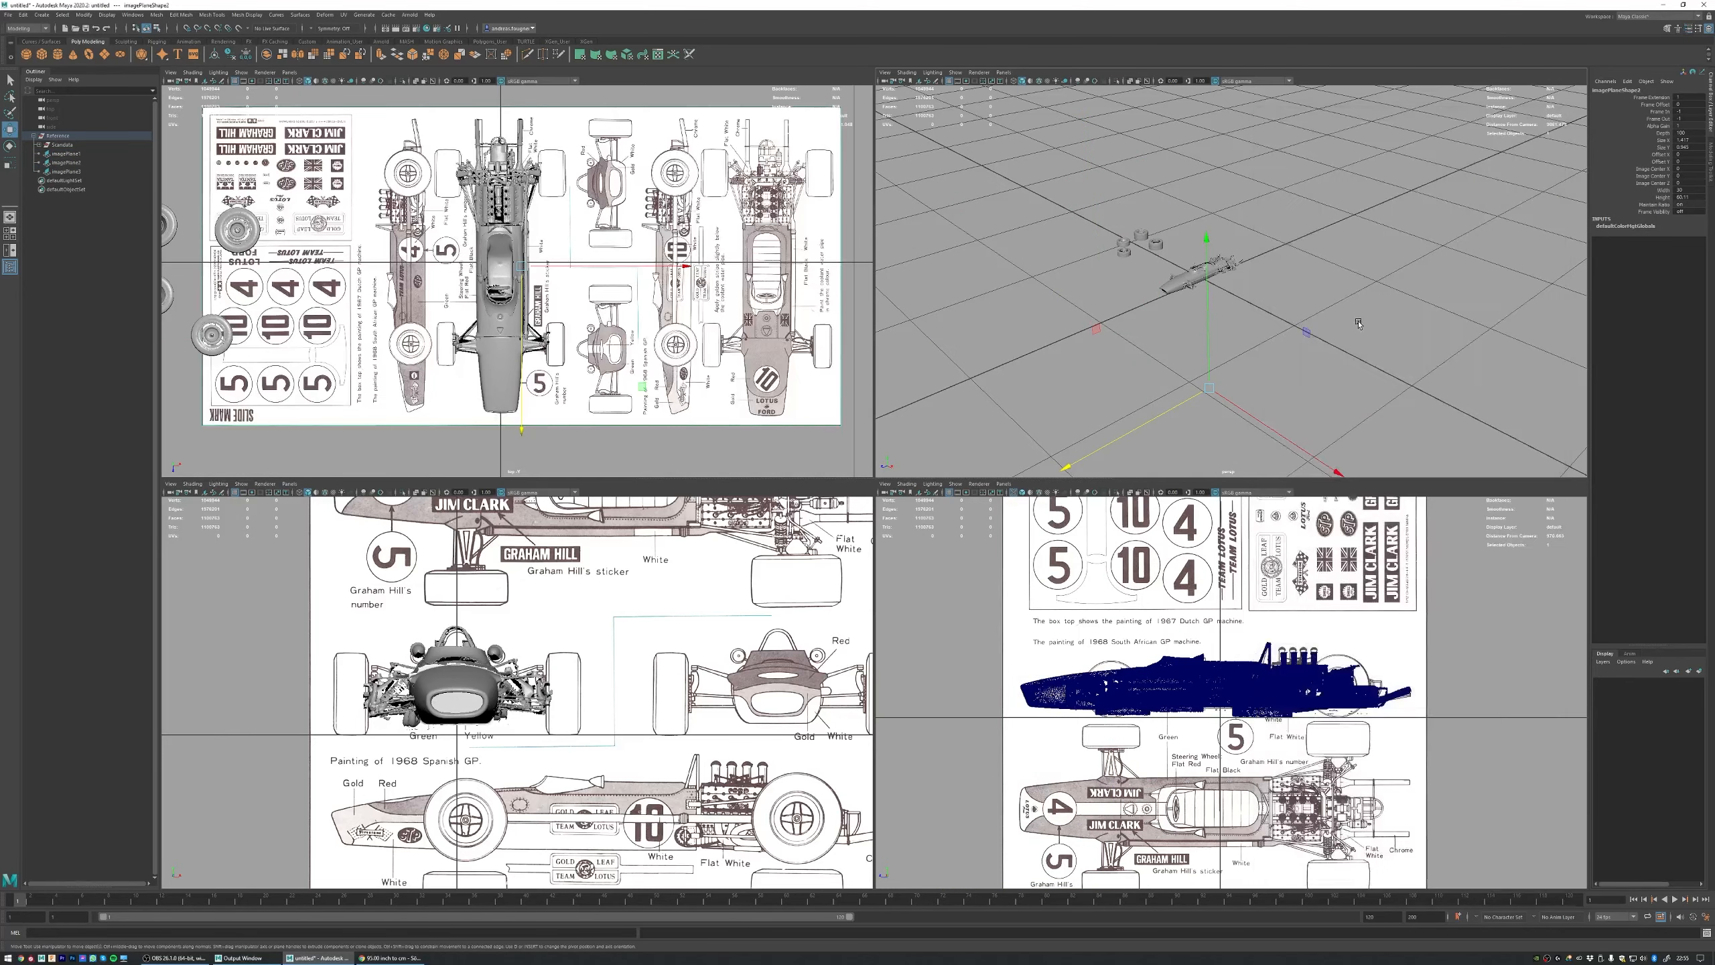
Step: Clear the selection and inspect the car in the perspective view and over the blueprint in the top view
left_click(1214, 296)
left_click_drag(1214, 296, 1154, 203, "alt")
middle_click_drag(1155, 203, 1294, 216, "alt")
right_click_drag(434, 216, 586, 224, "alt")
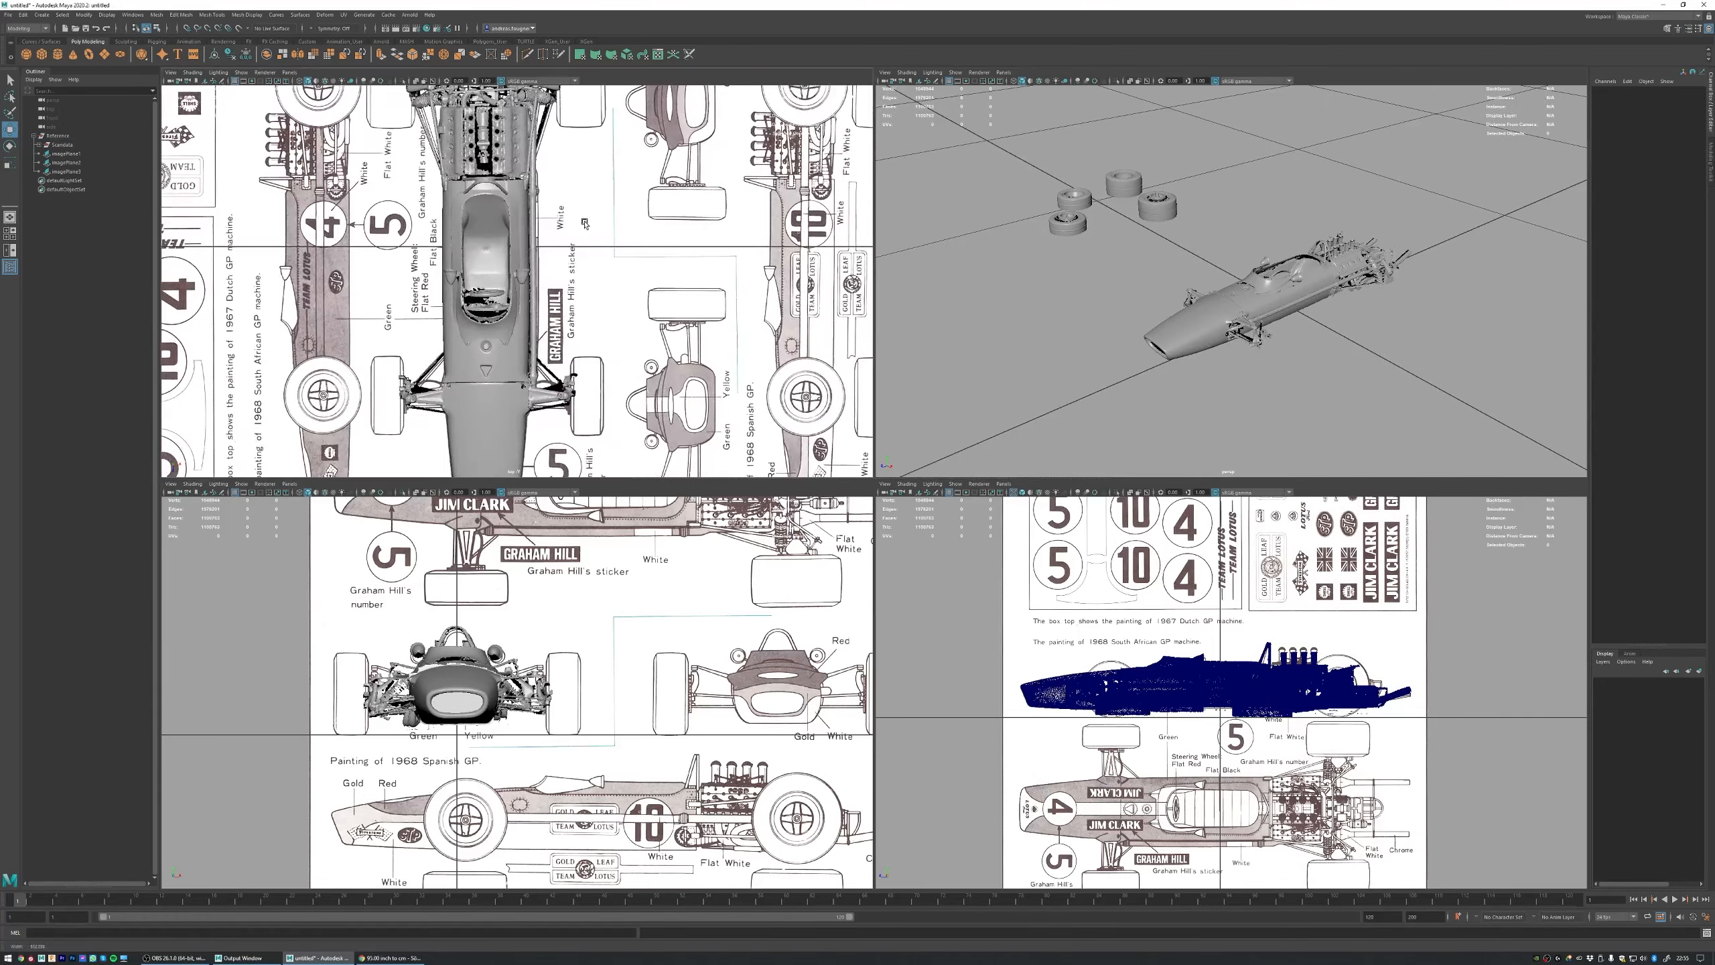
middle_click_drag(586, 224, 588, 311, "alt")
right_click_drag(588, 311, 526, 246, "alt")
middle_click_drag(526, 245, 526, 190, "alt")
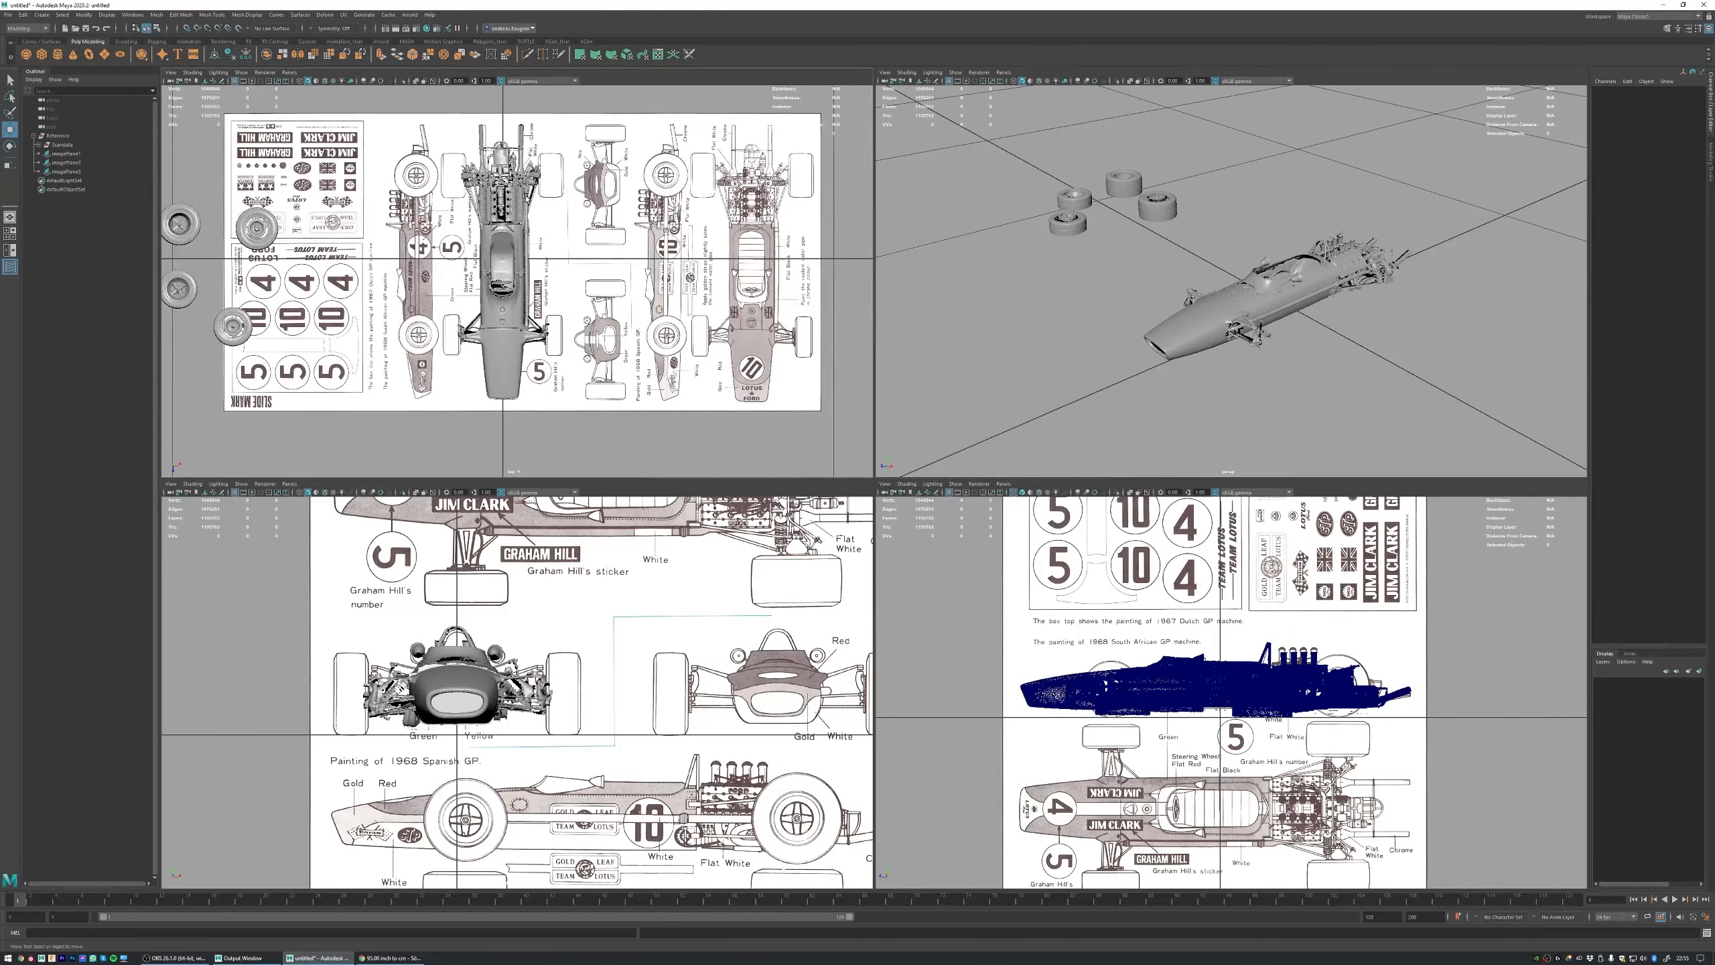
Step: Compare the scan's rear suspension and engine with the enlarged top-view blueprint, then return to the four-view layout
key("space")
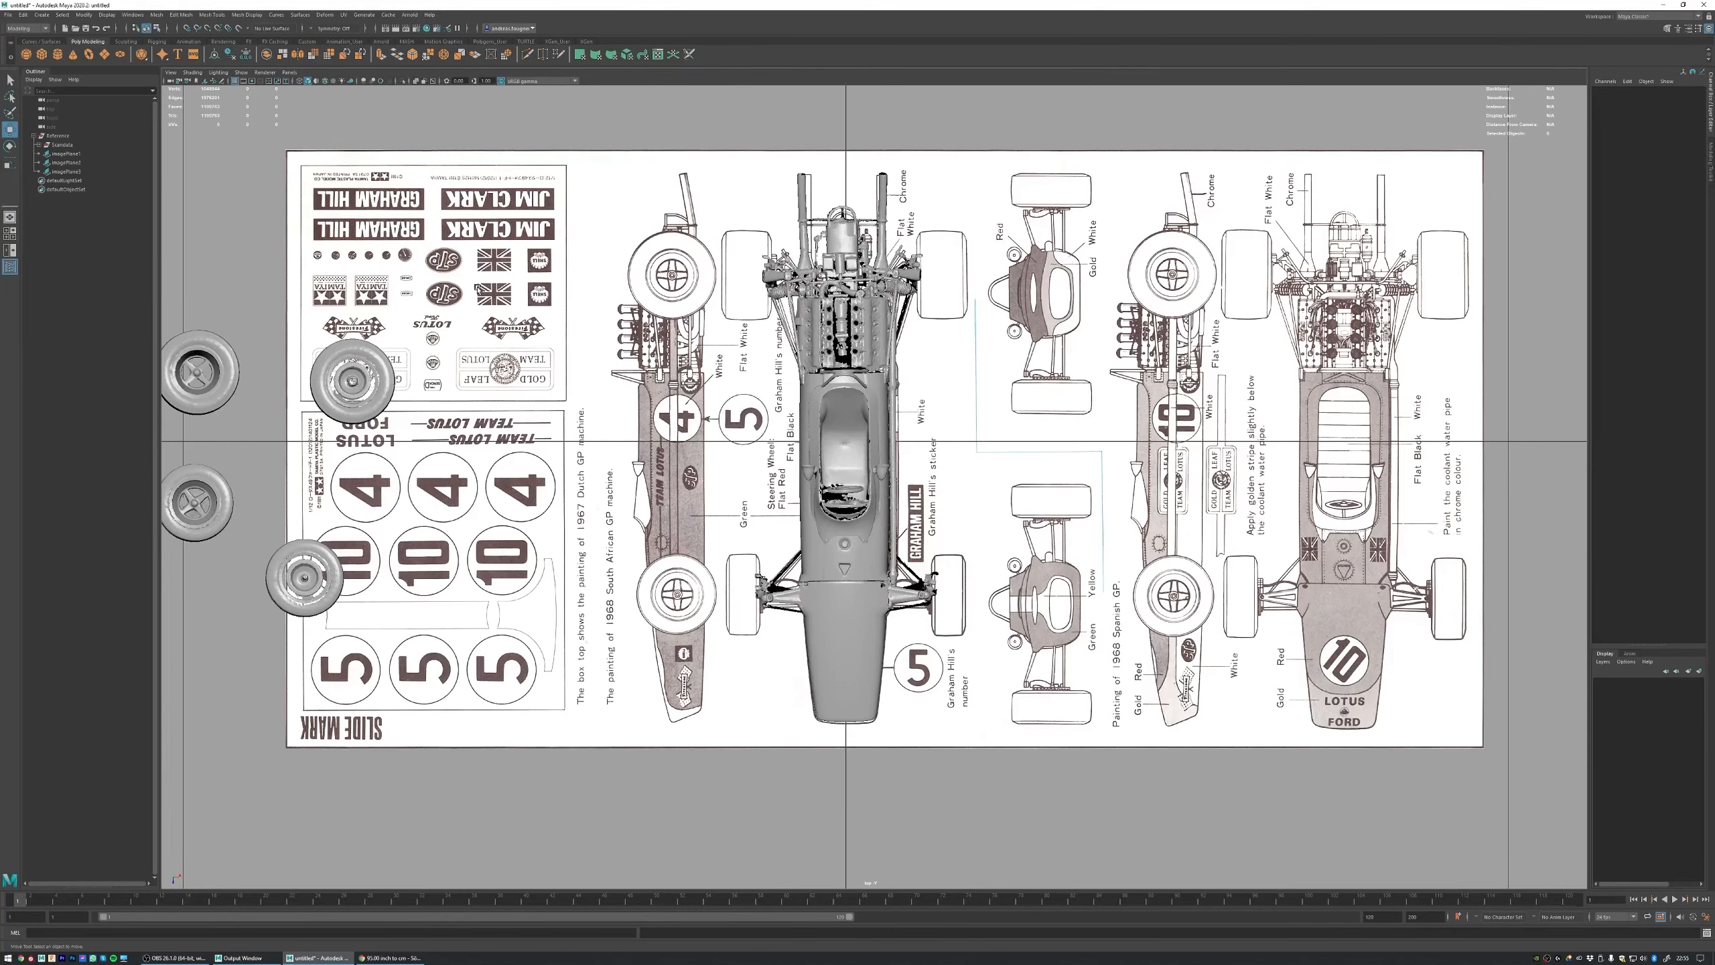
right_click_drag(477, 289, 553, 175, "alt")
middle_click_drag(554, 175, 558, 430, "alt")
right_click_drag(558, 405, 607, 399, "alt")
middle_click_drag(608, 398, 641, 466, "alt")
right_click_drag(641, 467, 571, 382, "alt")
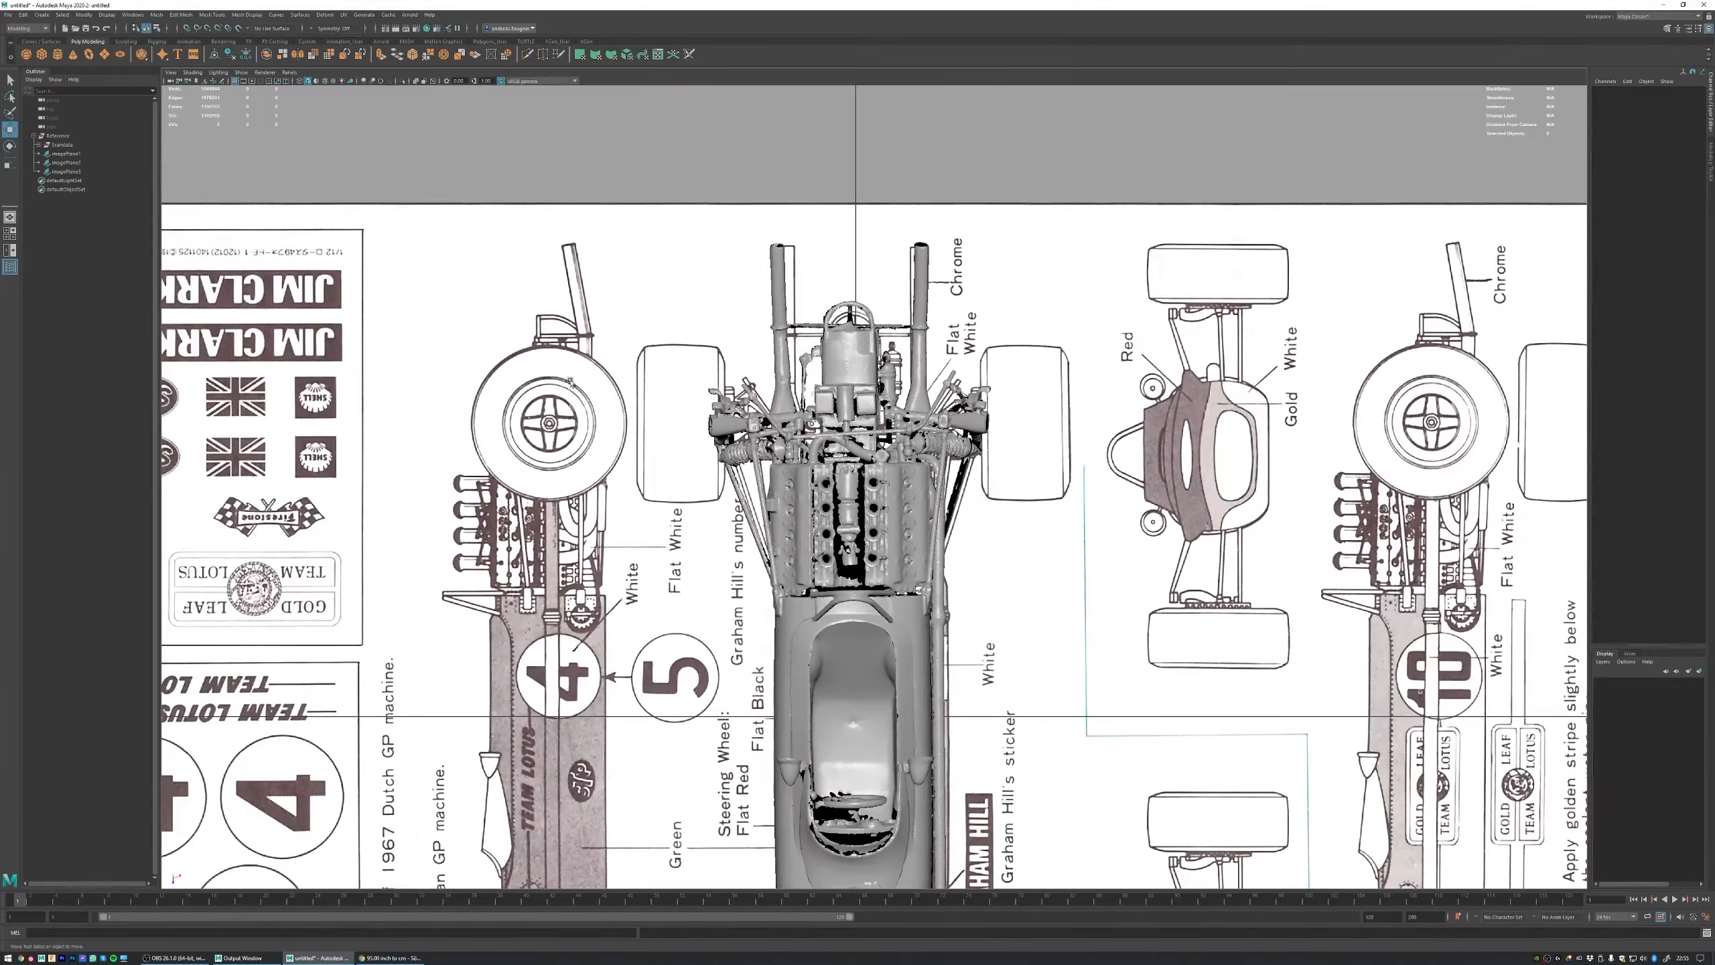
scroll(571, 382, "down", 10)
key("space")
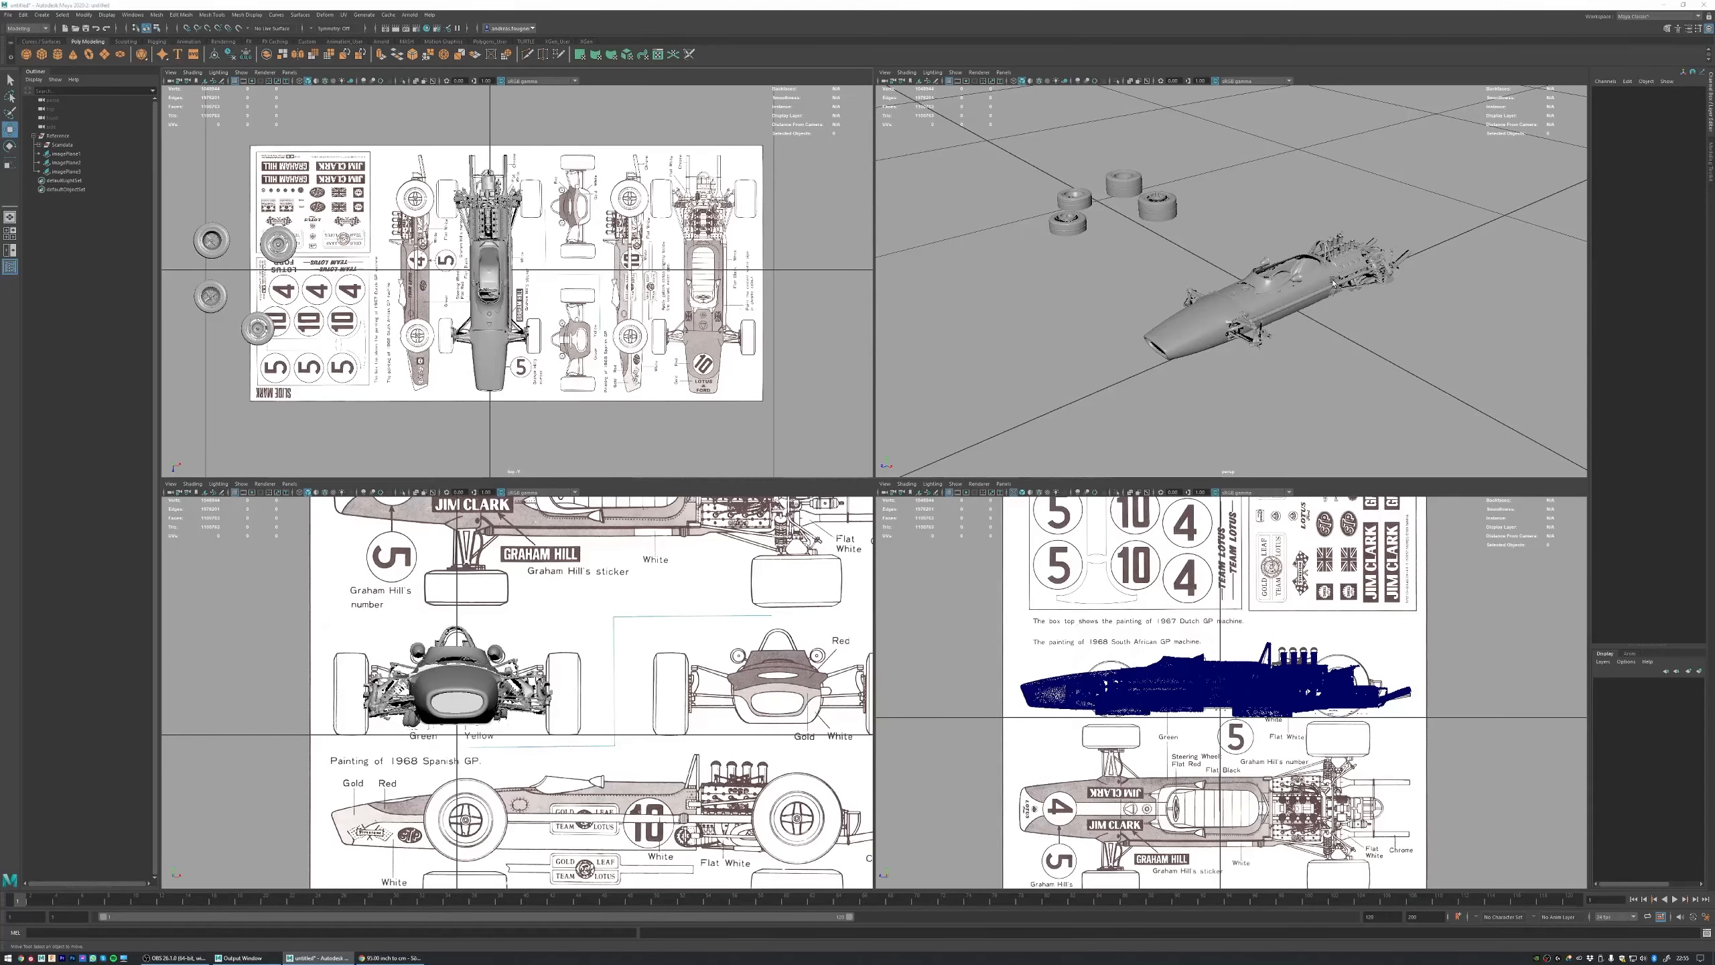
key("space")
scroll(824, 398, "down", 5)
key("space")
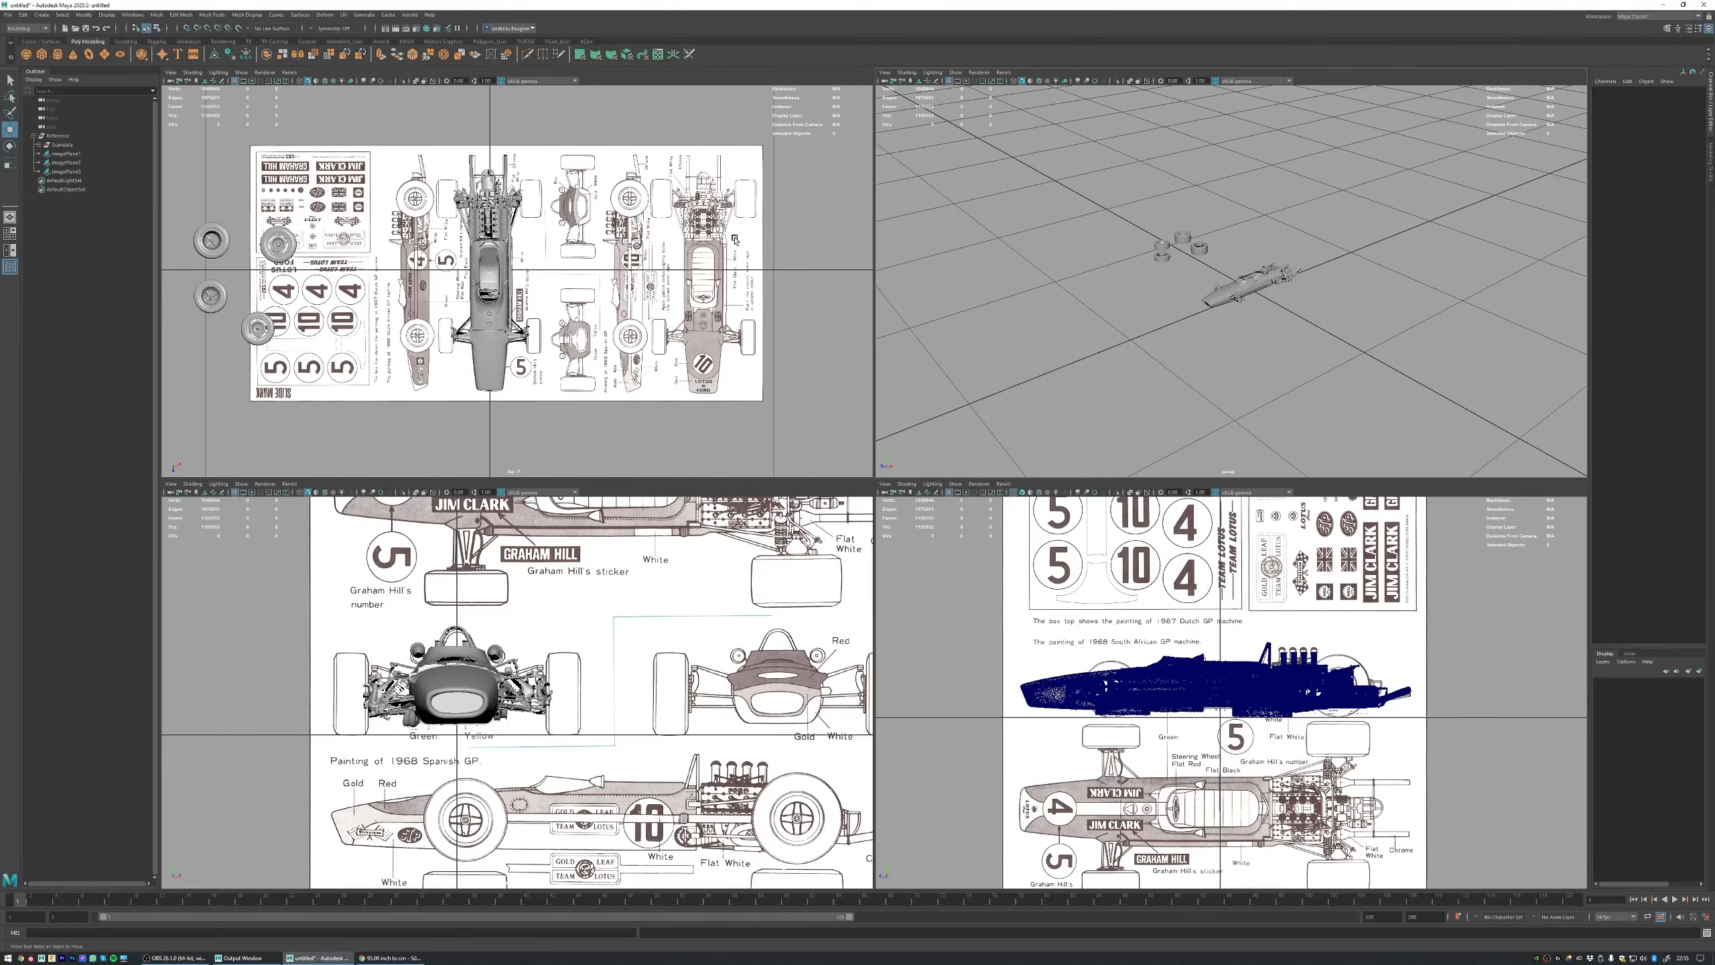
left_click(666, 223)
left_click(791, 192)
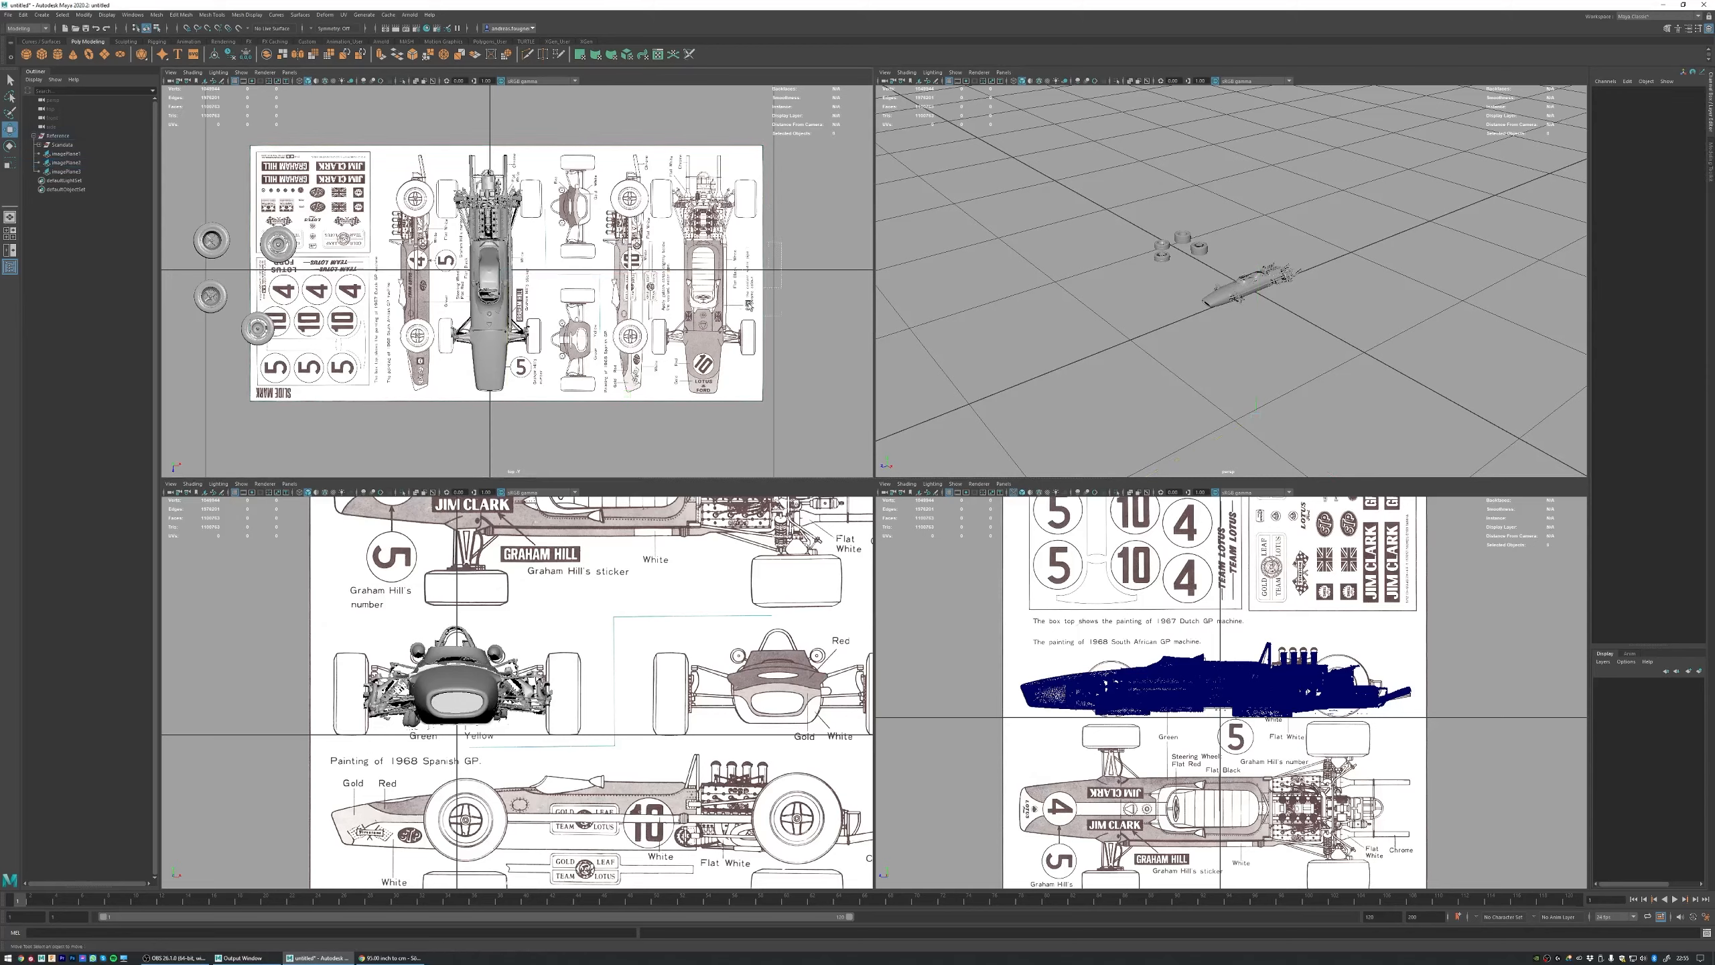
left_click(747, 305)
left_click_drag(631, 285, 682, 305)
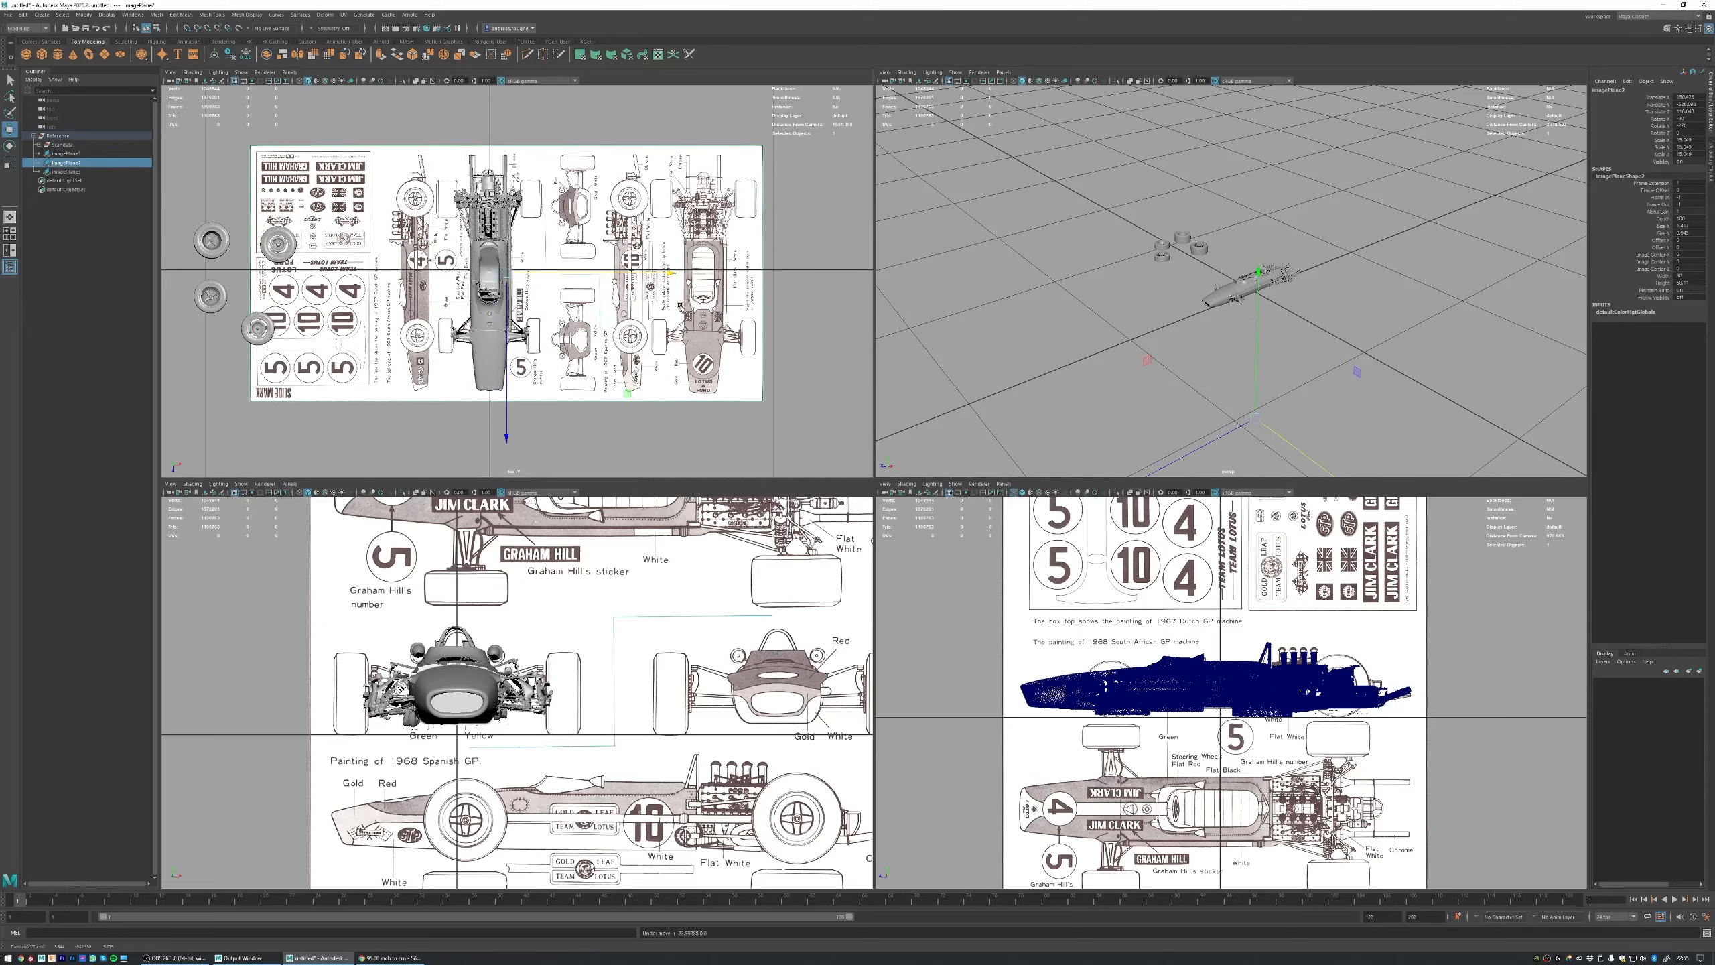
left_click(1398, 270)
Step: Group the three image planes inside the Reference group and name the new group Blueprints
left_click(65, 154)
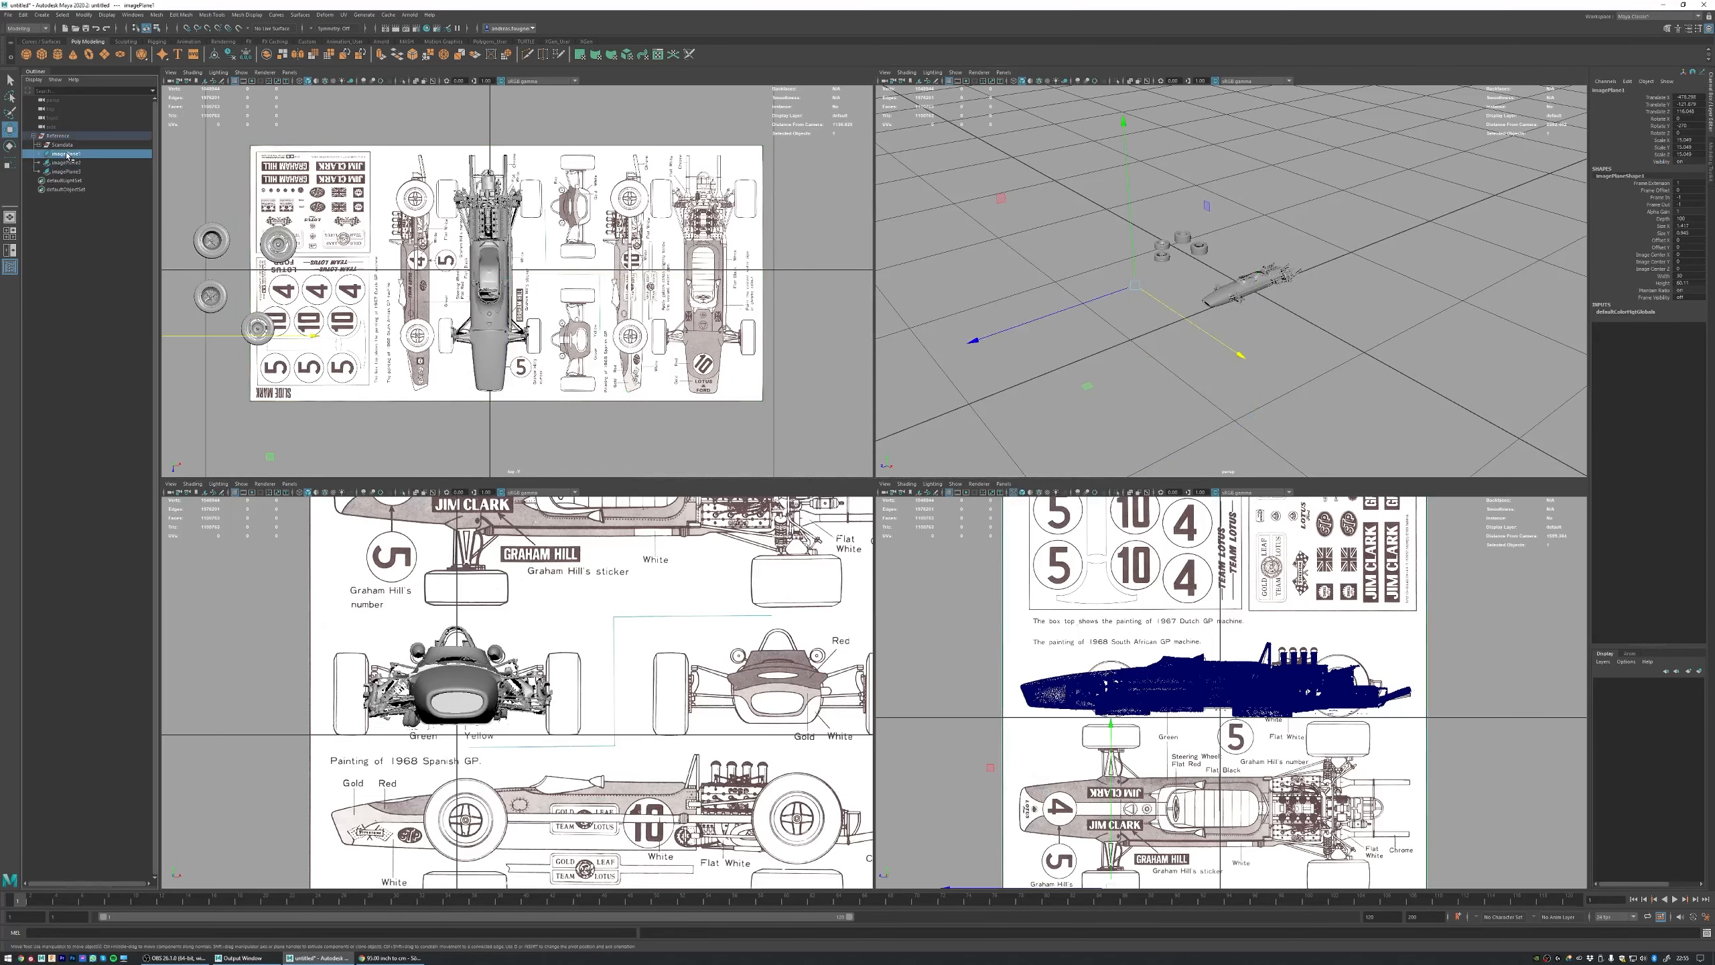
left_click(74, 172, "shift")
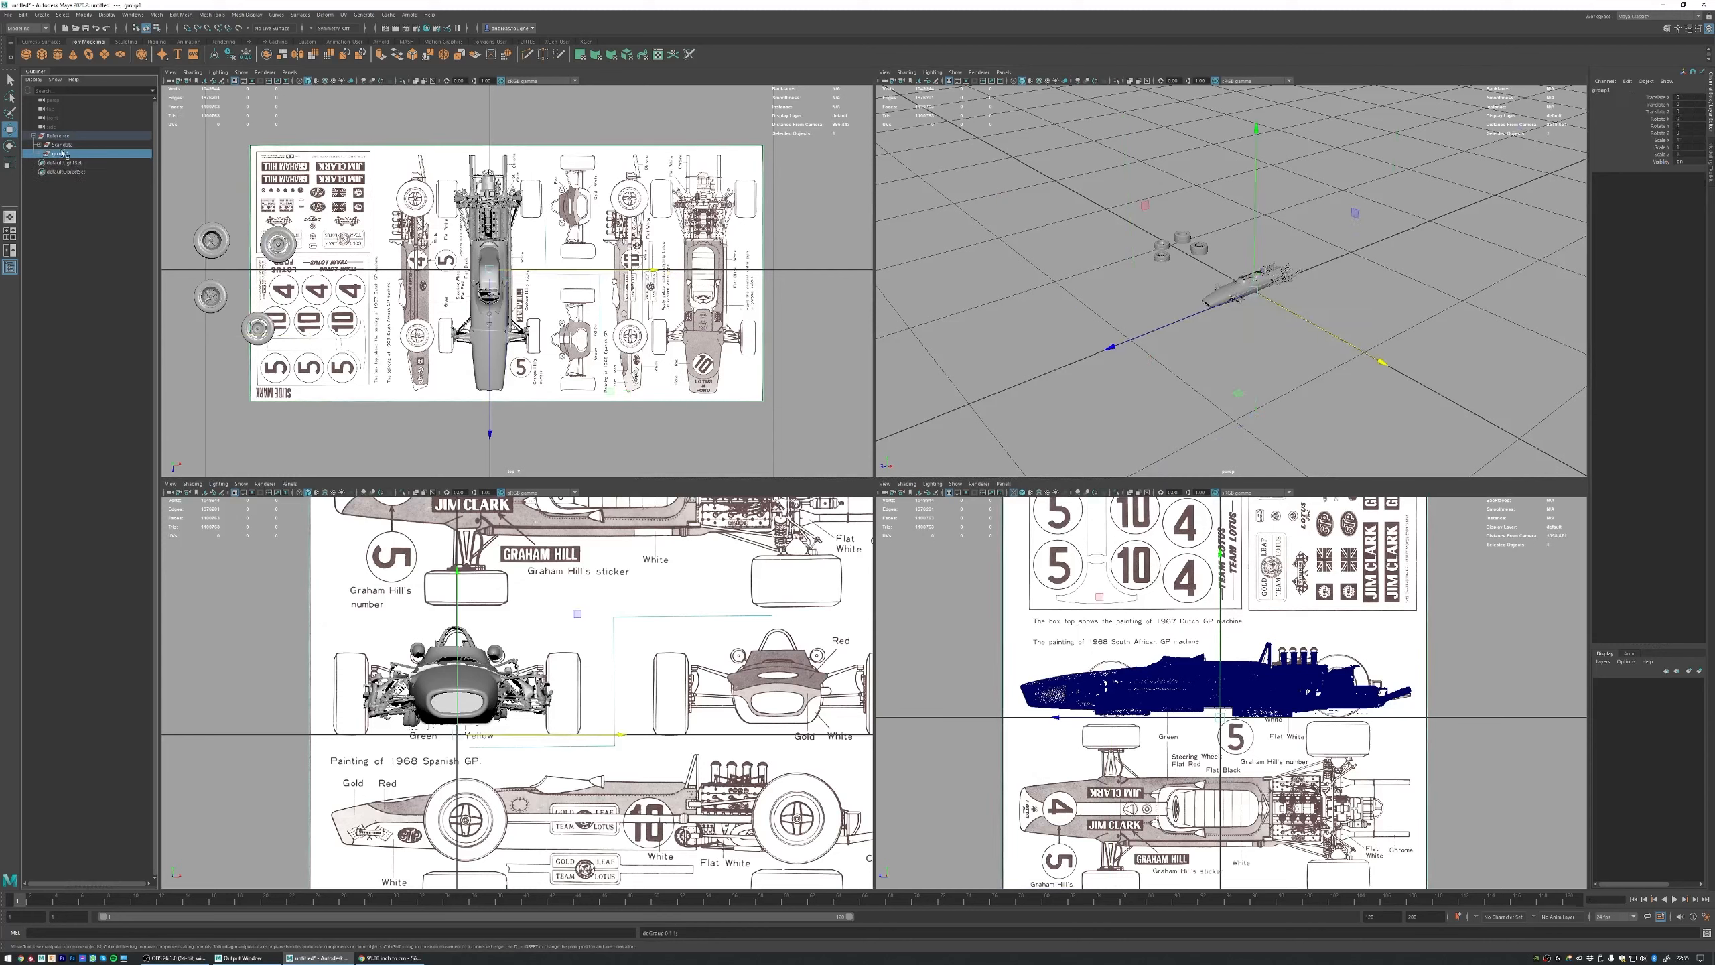
double_click(62, 154)
type("Blueprints")
key("Return")
Step: Create a new display layer and add the Reference group, with its scan and blueprint subgroups, to it
left_click(73, 136)
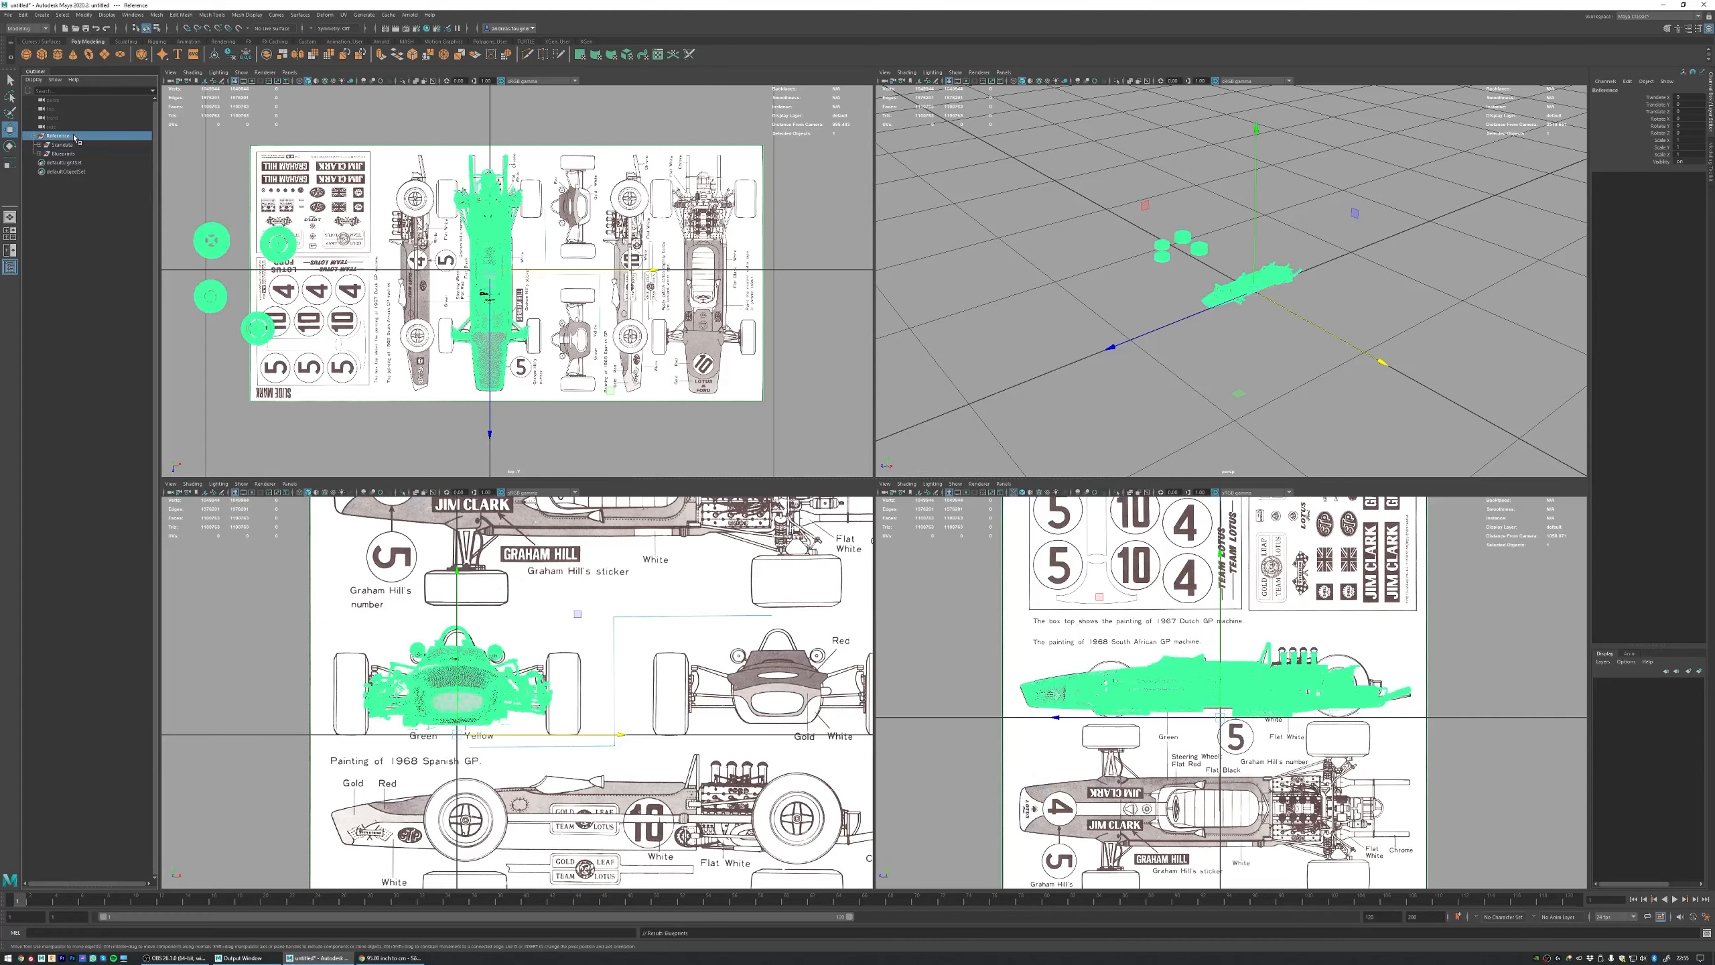
left_click(1603, 661)
left_click(1611, 671)
right_click(1652, 691)
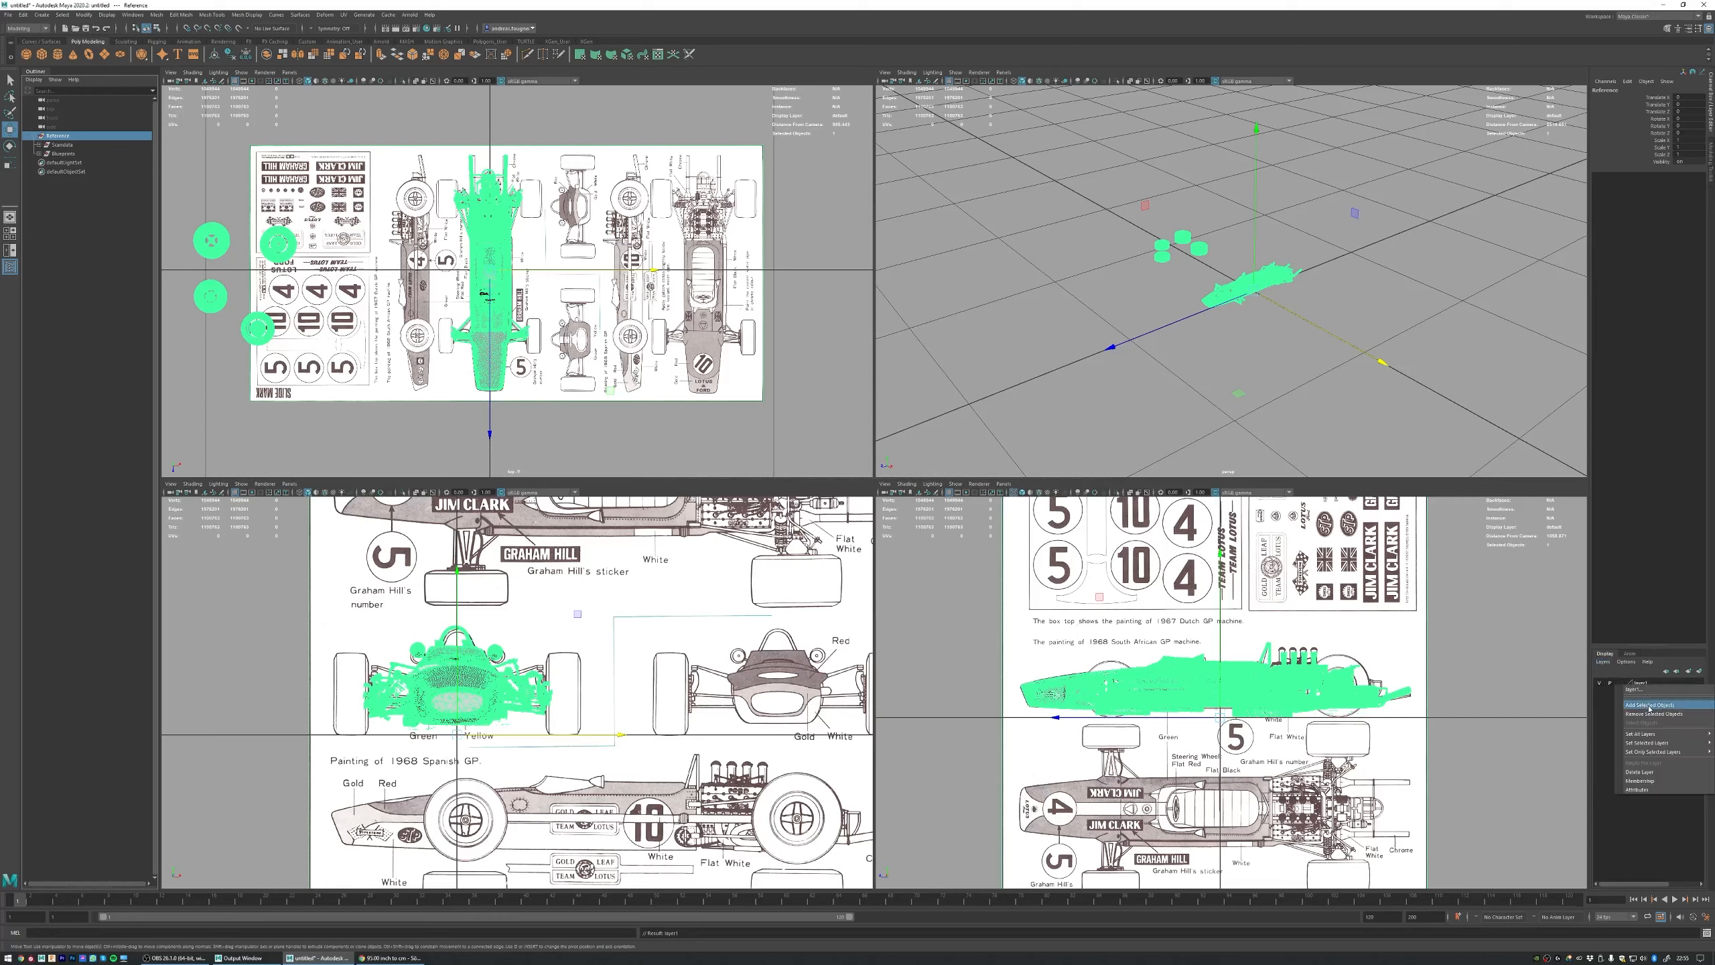
left_click(1649, 705)
Step: Set the new layer's display type to Reference and test whether the car can still be selected in the top and front views
left_click(1641, 682)
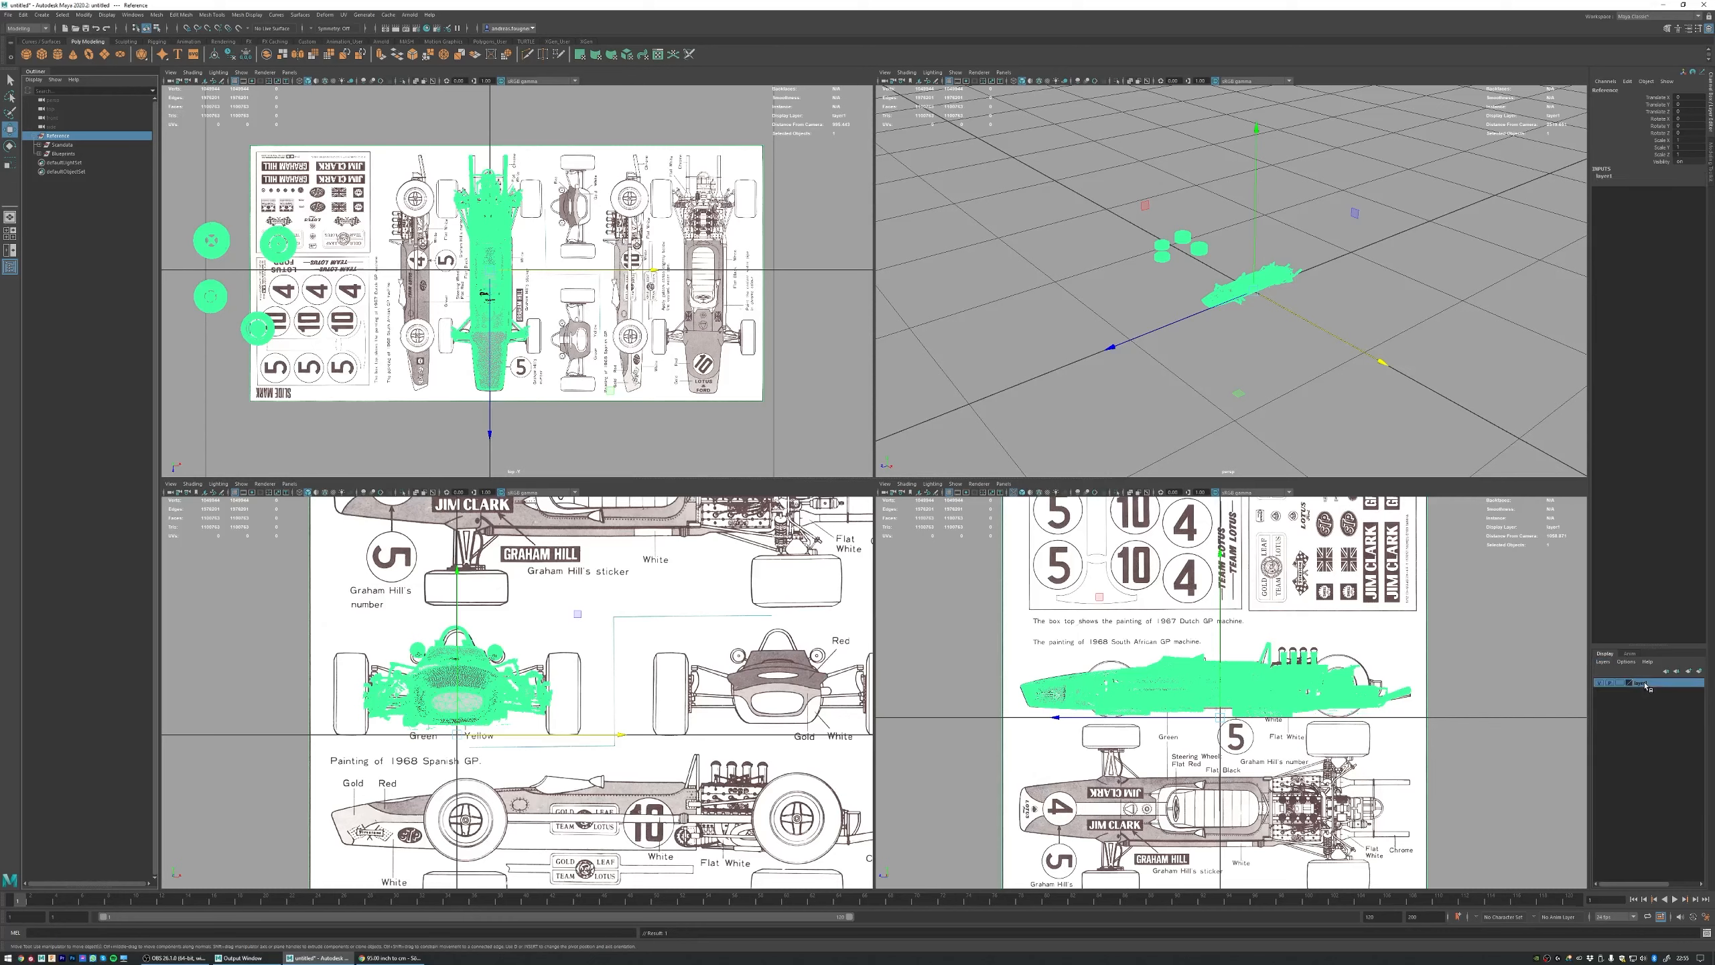
left_click(1370, 527)
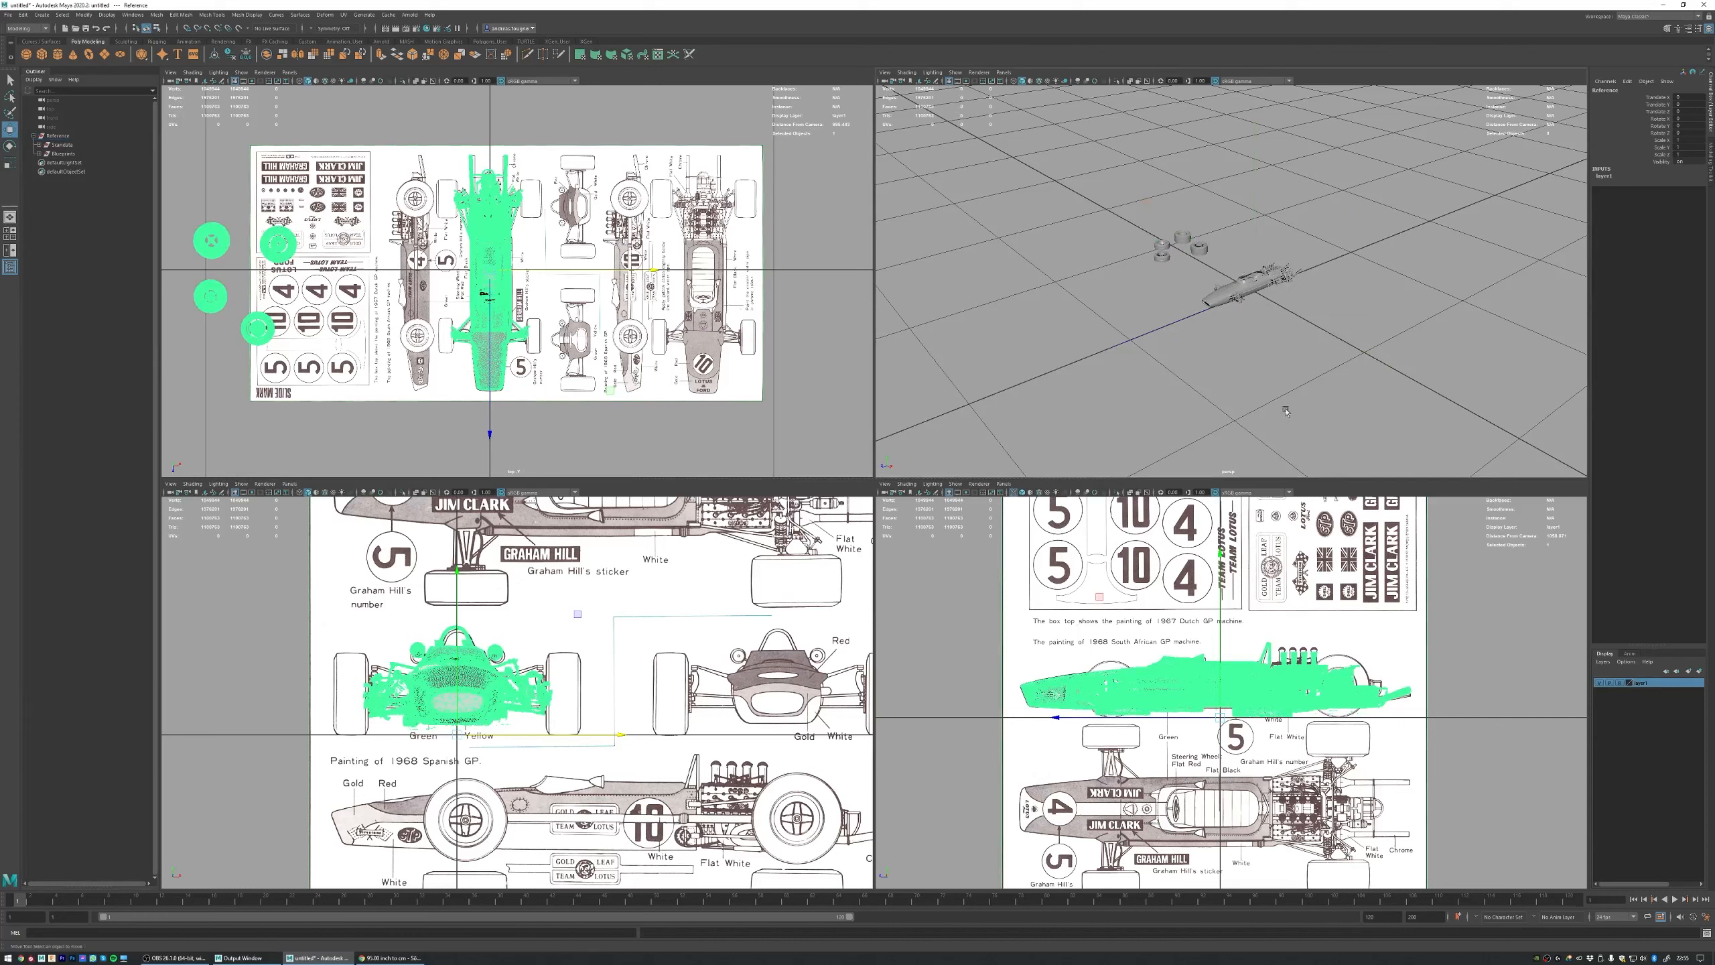
left_click_drag(757, 139, 535, 181)
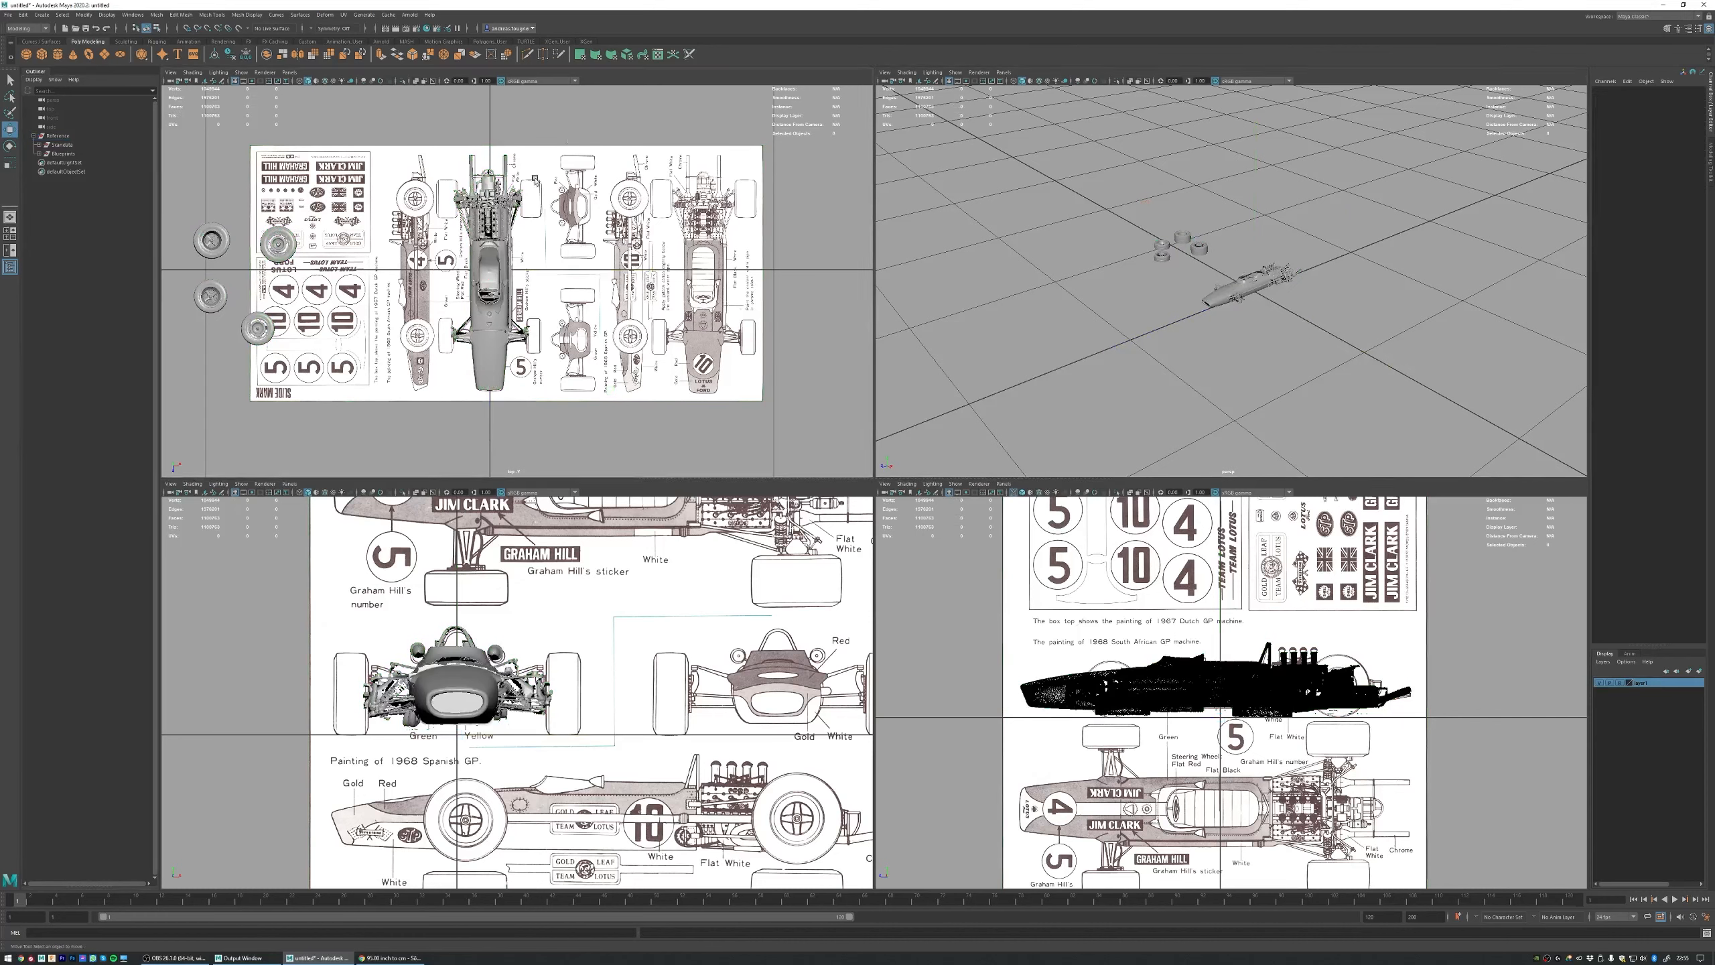
left_click_drag(664, 583, 325, 704)
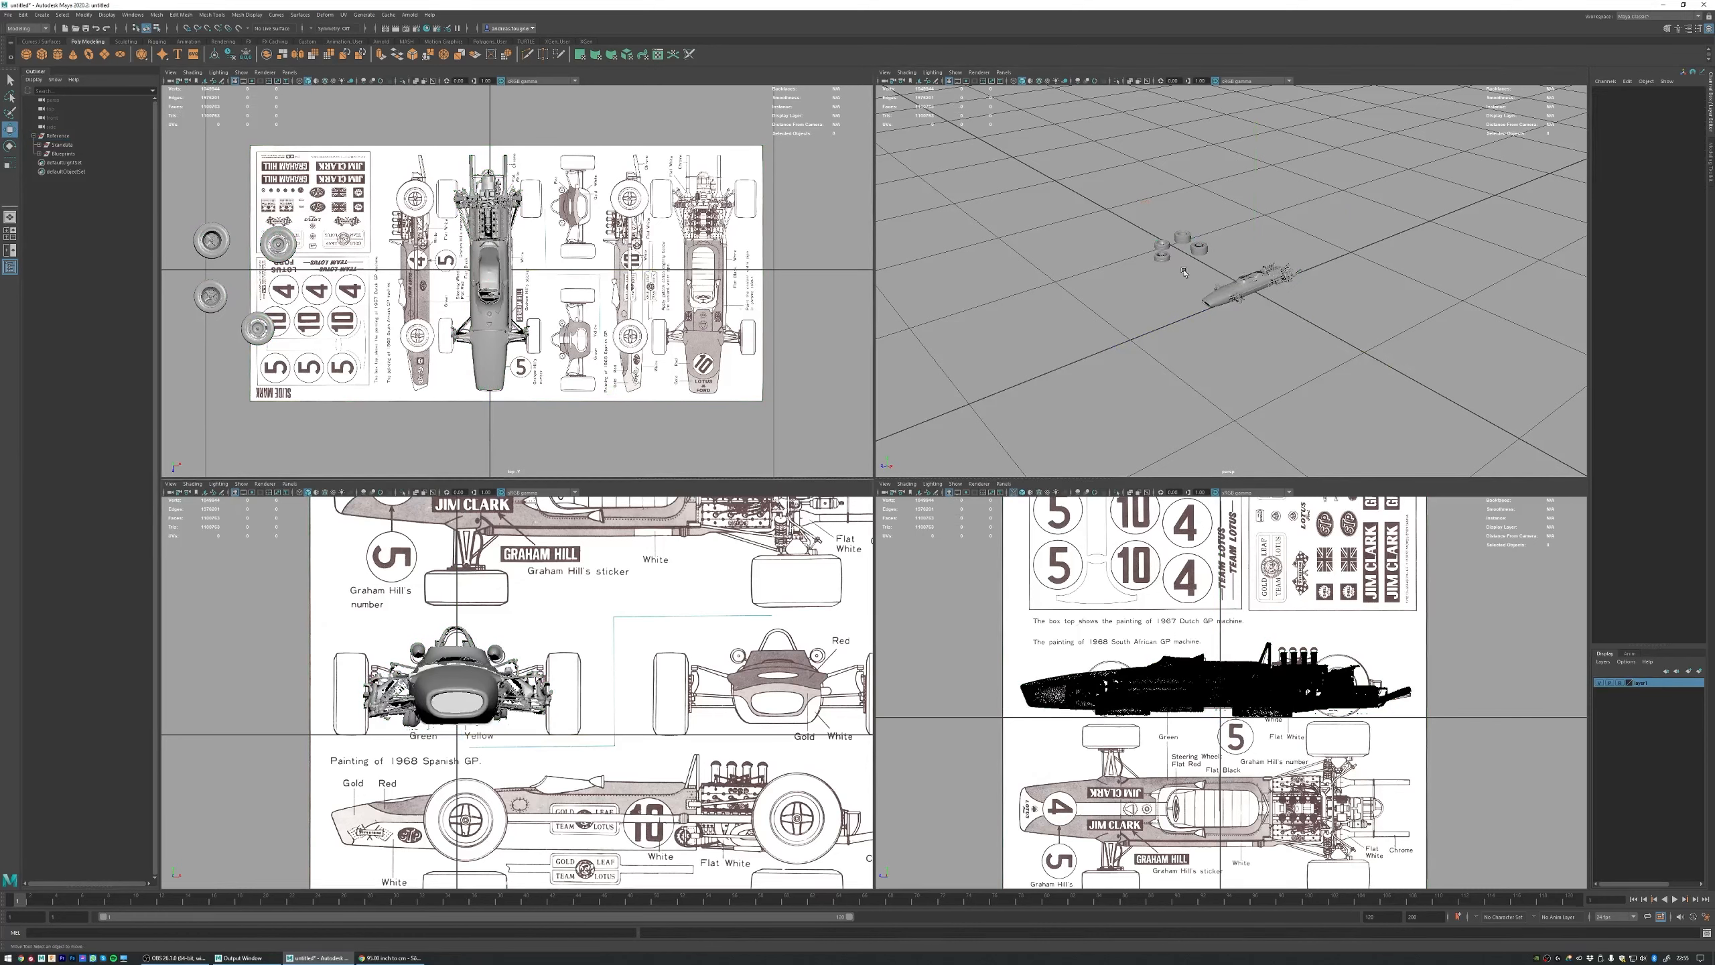
Step: Inspect the scanned car body and the loose wheels from several angles in the perspective view
left_click_drag(1196, 246, 1127, 317)
left_click_drag(1233, 221, 1124, 320)
left_click_drag(1273, 266, 1248, 294)
right_click_drag(1249, 296, 1467, 280, "alt")
left_click_drag(1466, 280, 1147, 300, "alt")
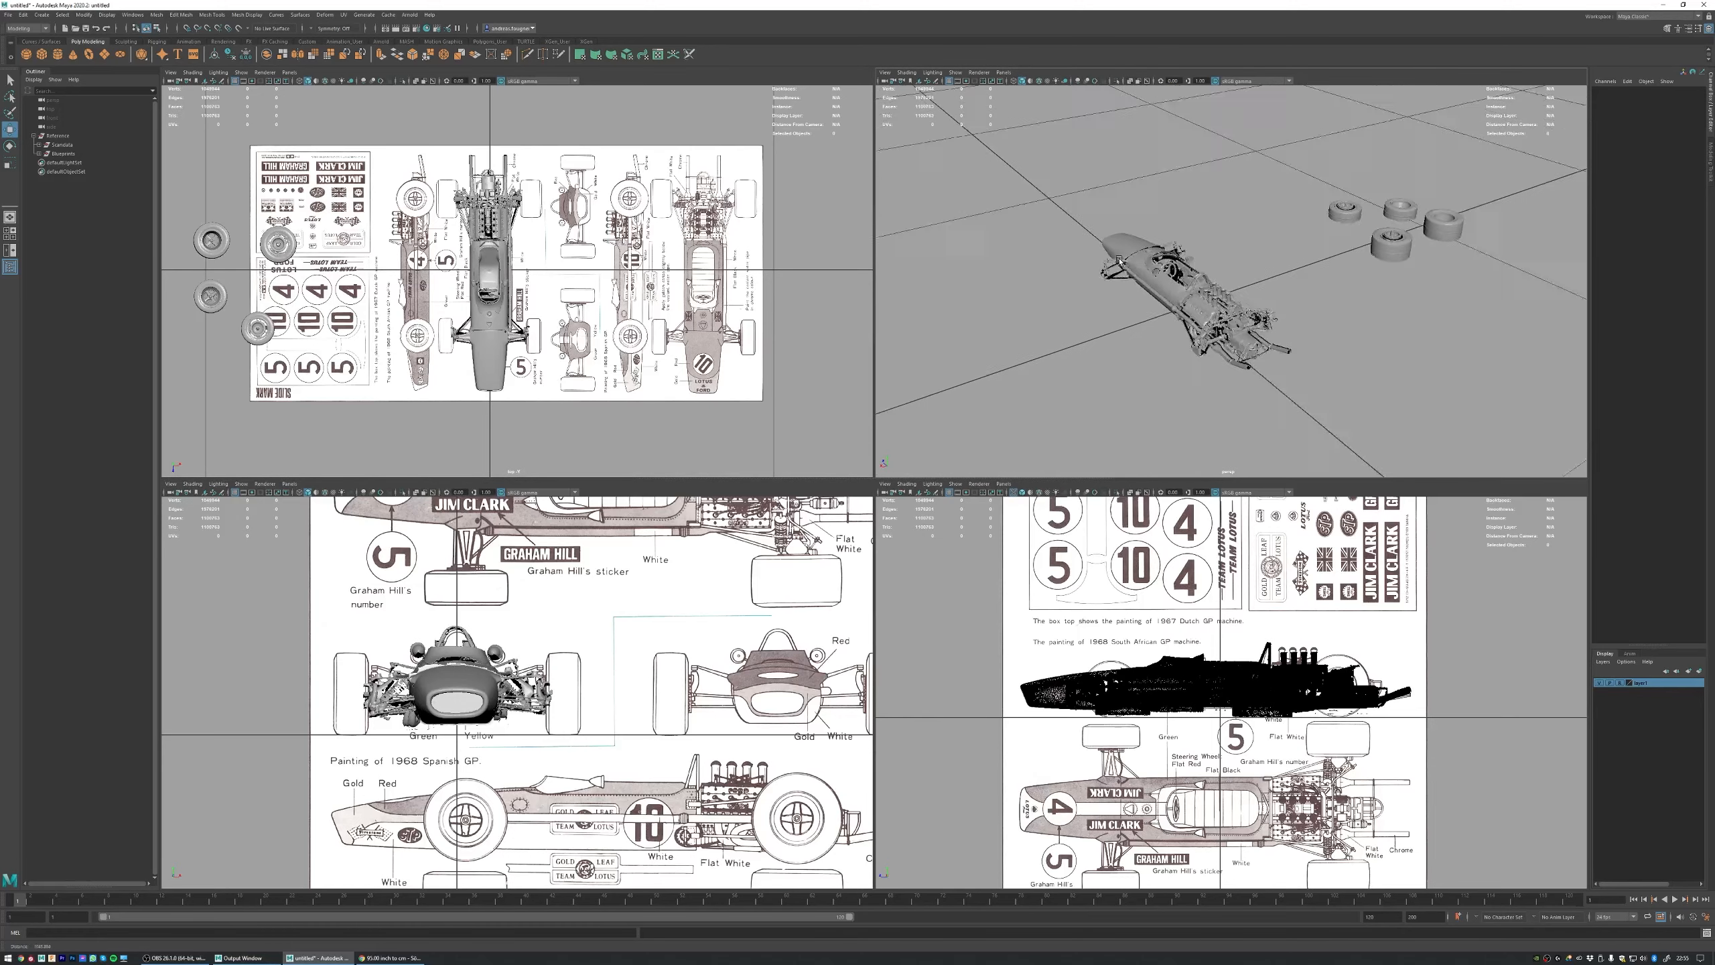
right_click_drag(1148, 301, 1094, 280, "alt")
left_click_drag(1156, 273, 1260, 254, "alt")
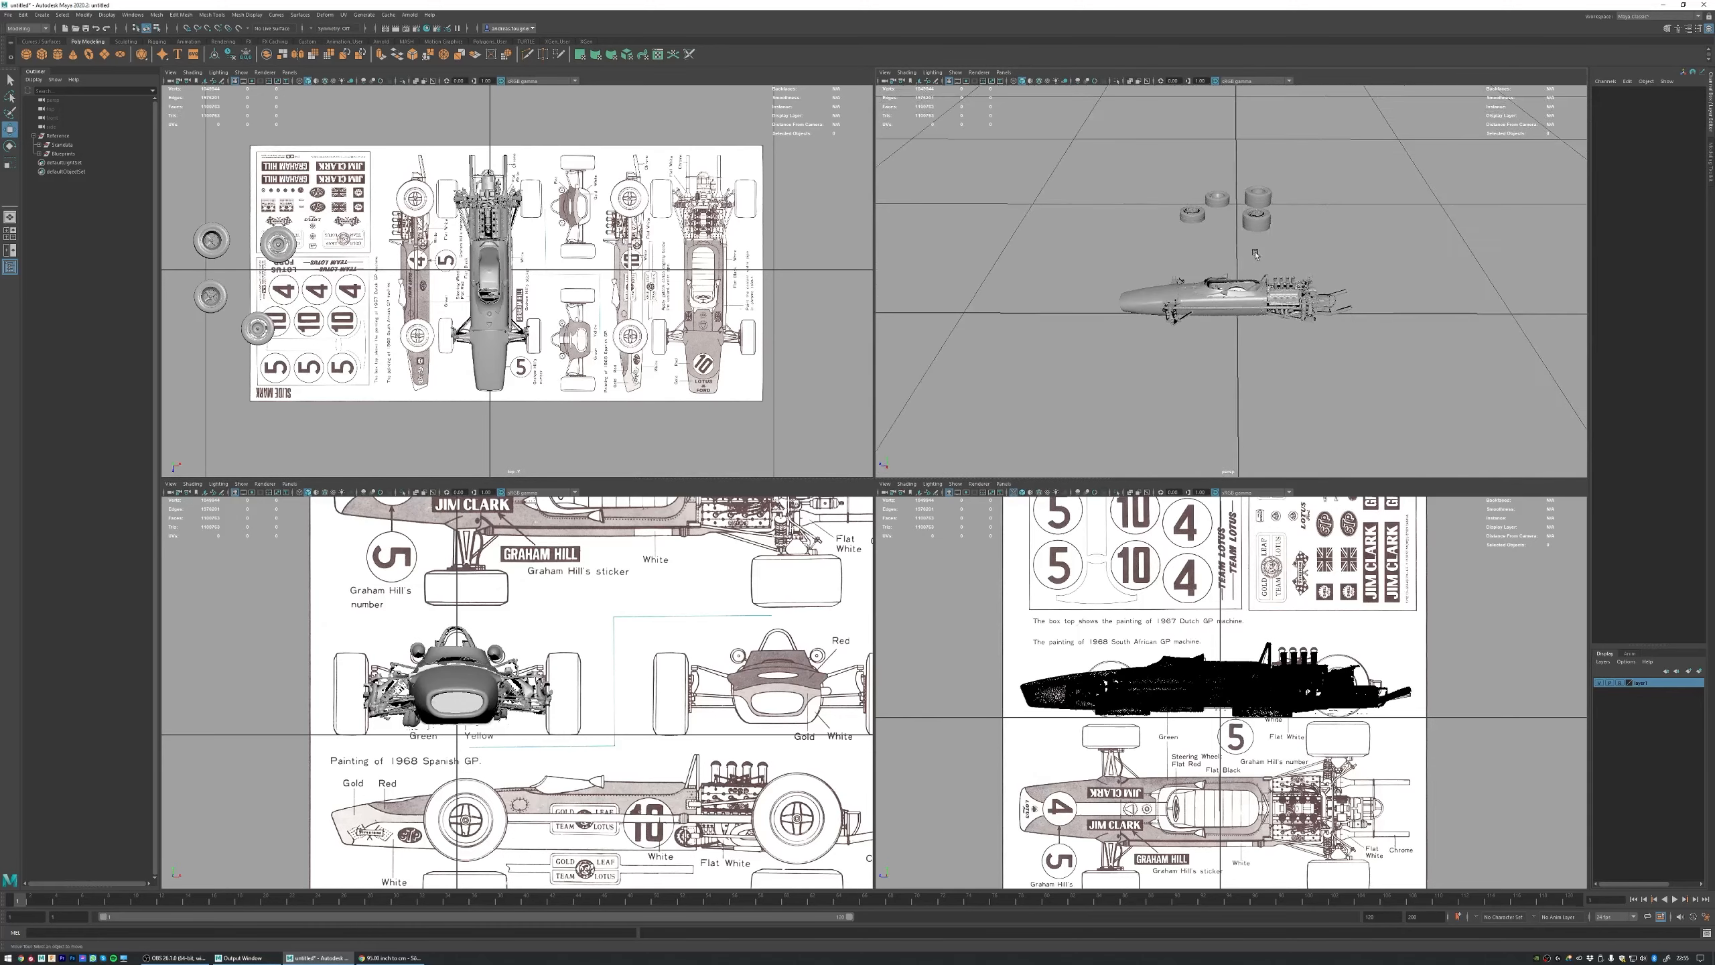
key("q")
key("ctrl+s")
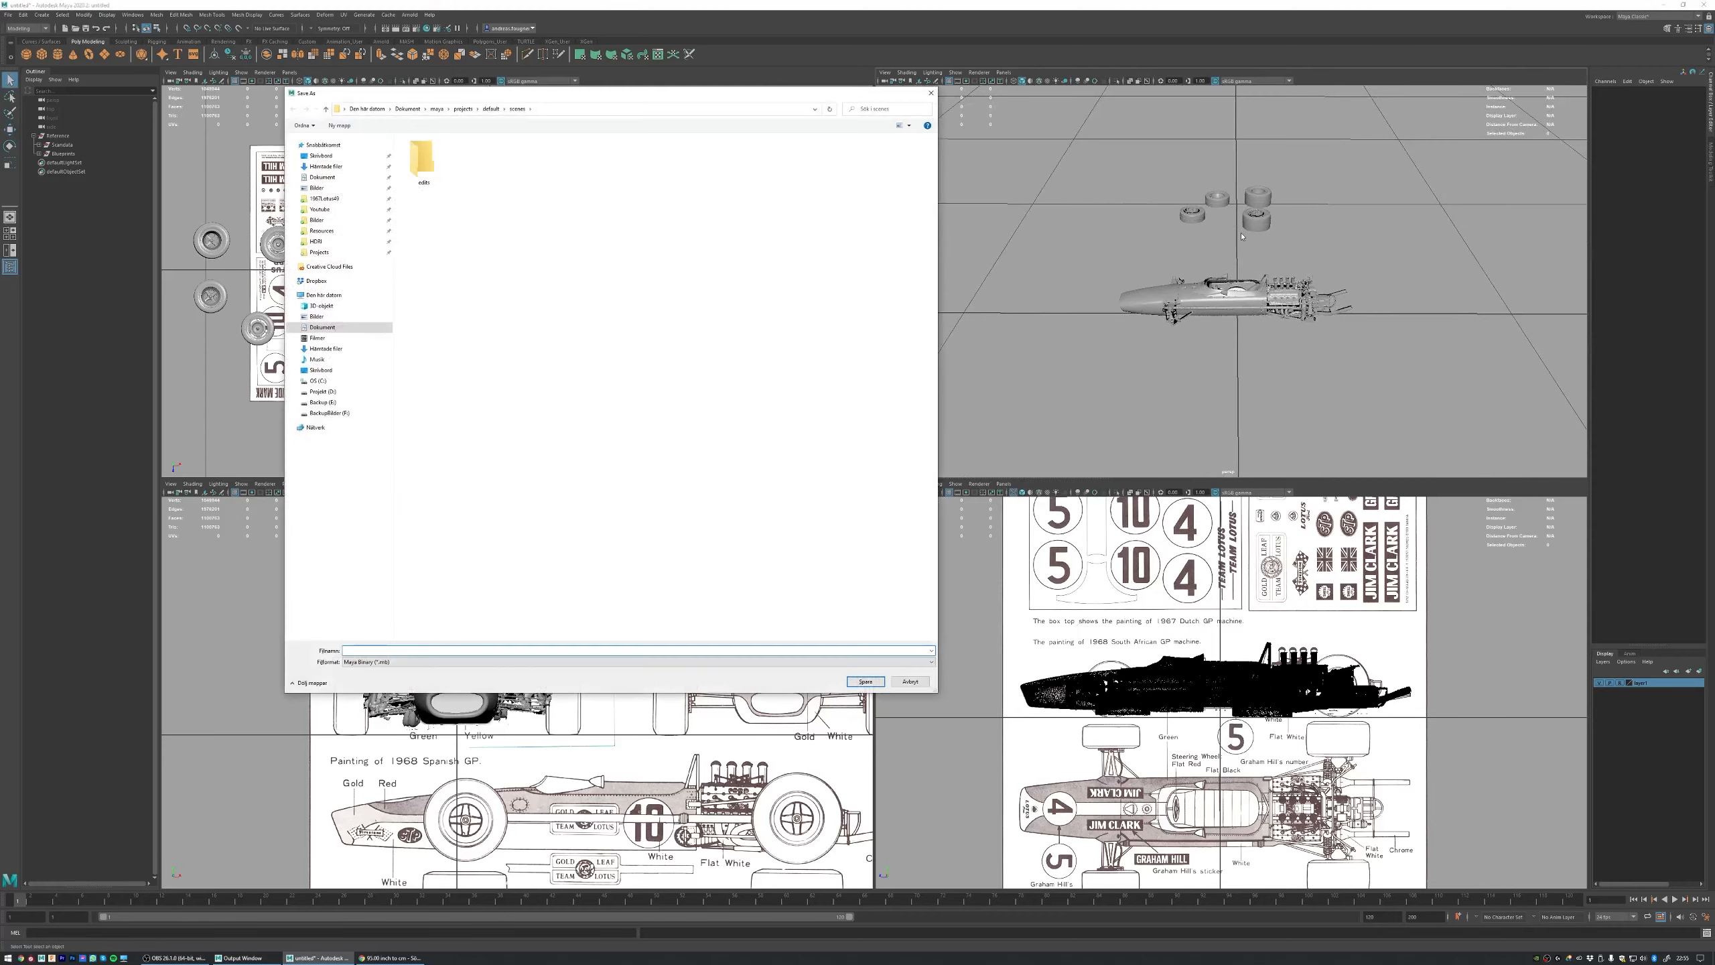
left_click(930, 94)
key("w")
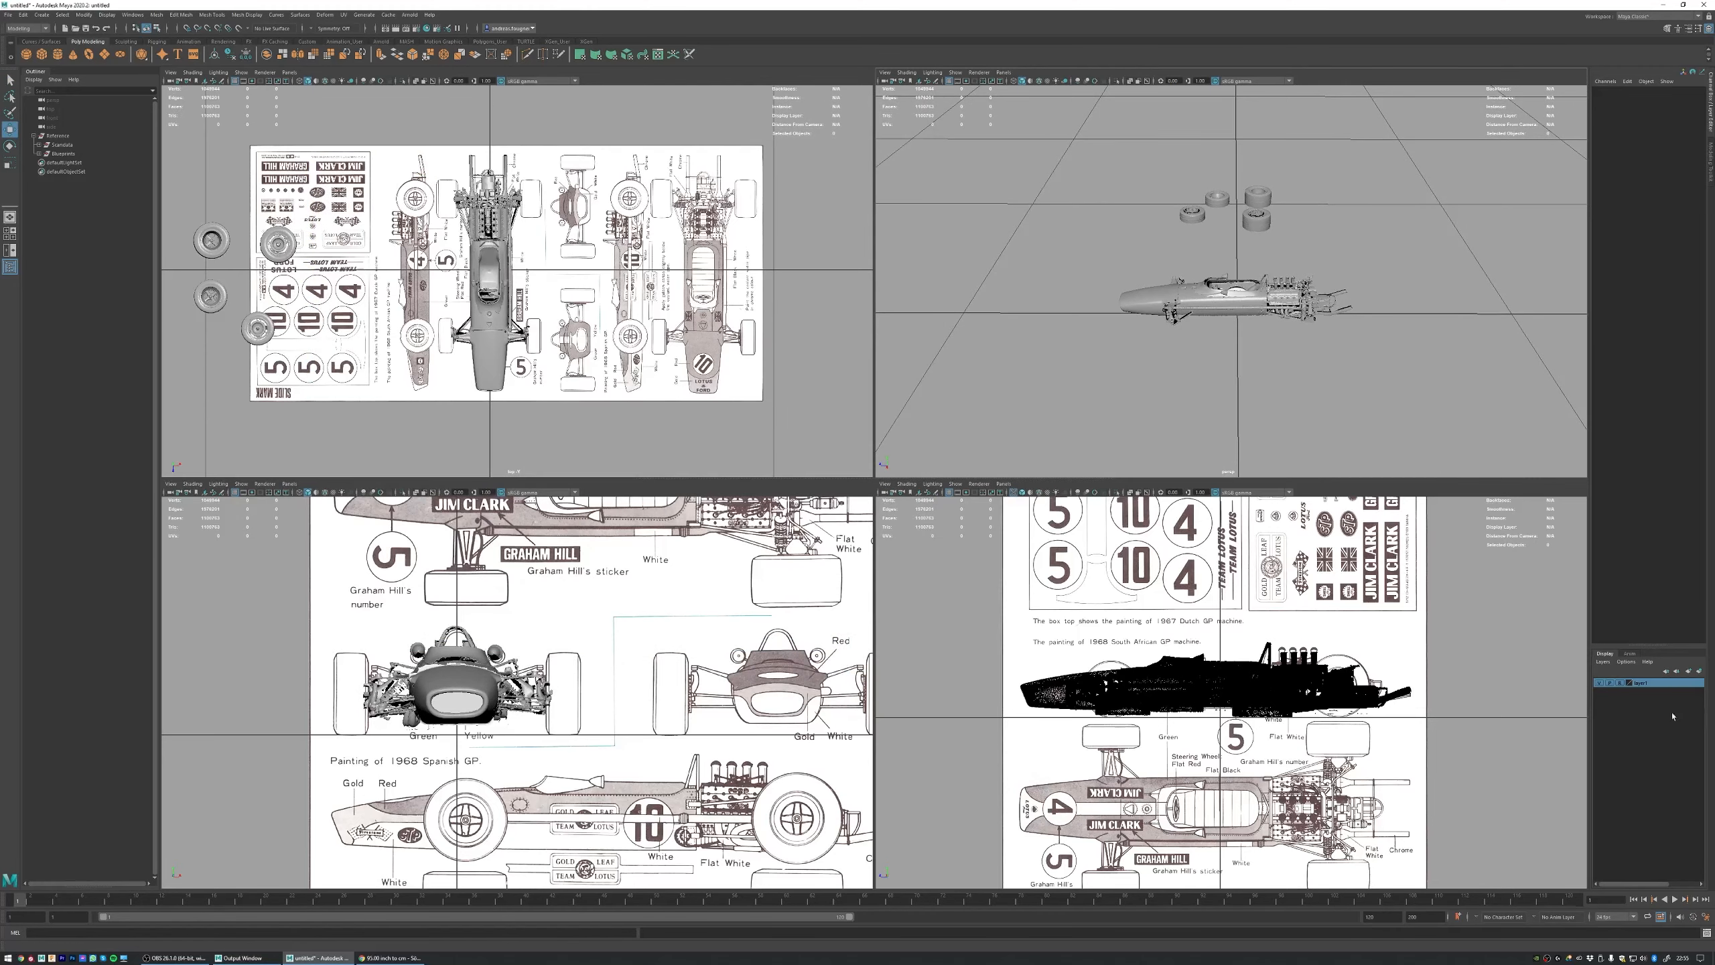
Step: Cycle the layer's display type through its modes back to Reference
left_click(1620, 684)
left_click(1620, 685)
left_click(1620, 684)
Step: Save the scene as Lotus49_01.mb in the Lotus49 project folder
left_click_drag(1085, 245, 1154, 203, "alt")
key("q")
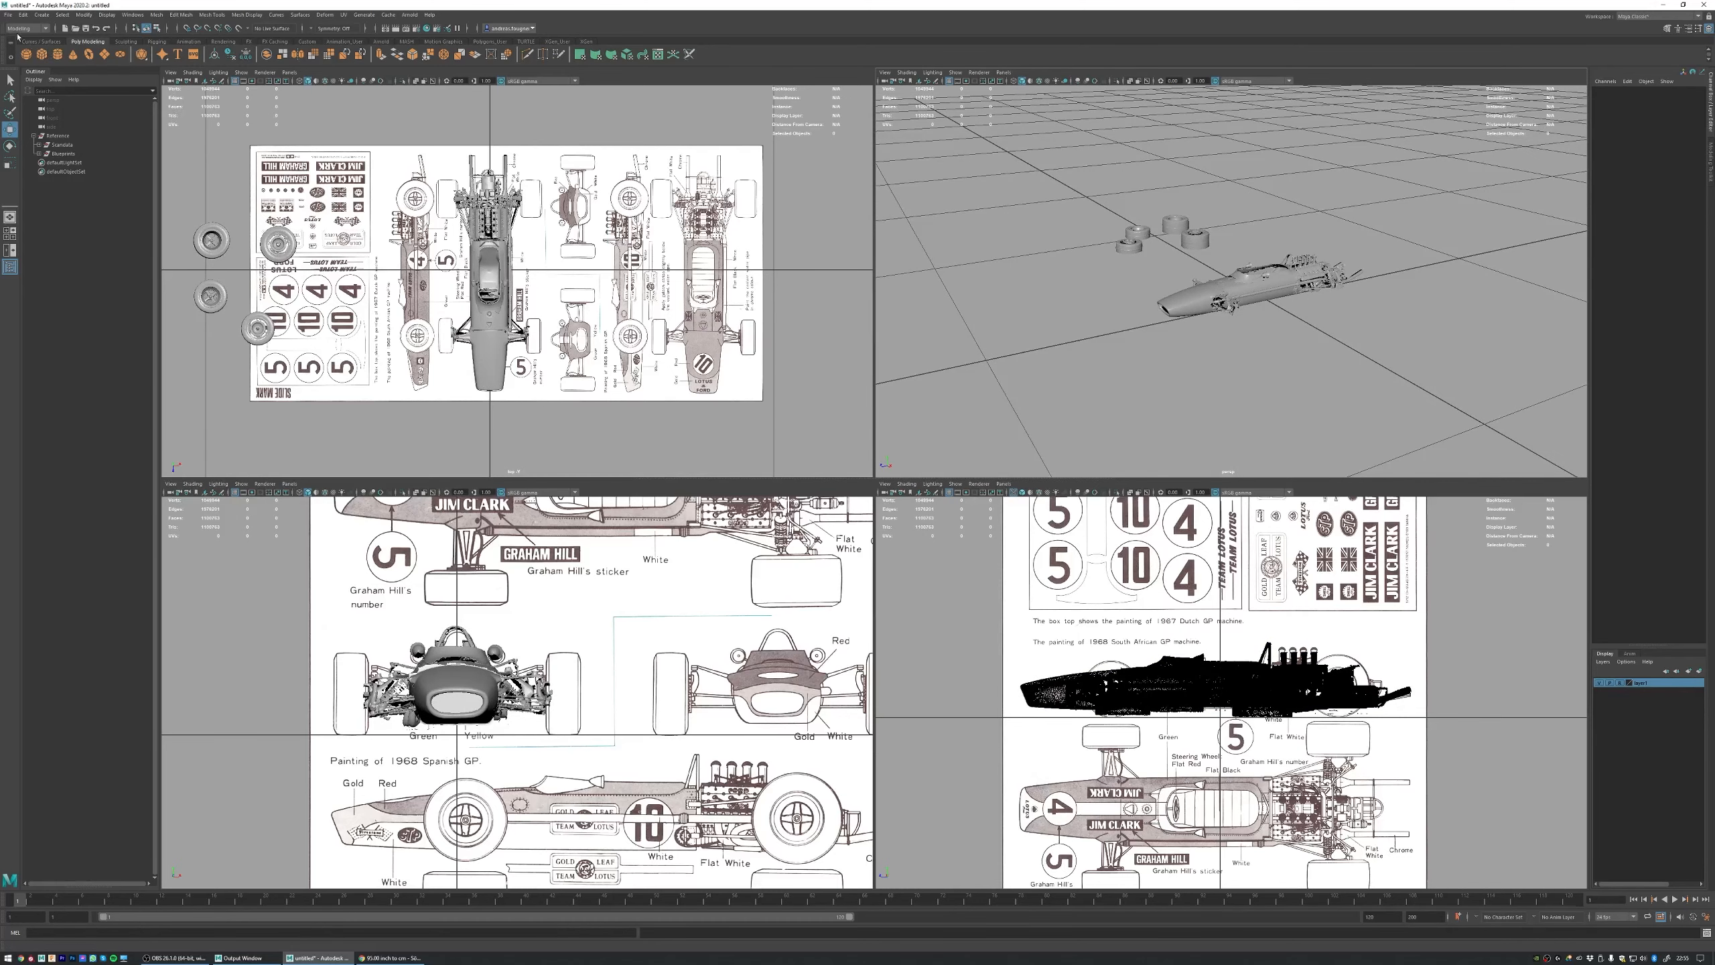
key("ctrl+shift+s")
type("Lotus49_01")
key("Return")
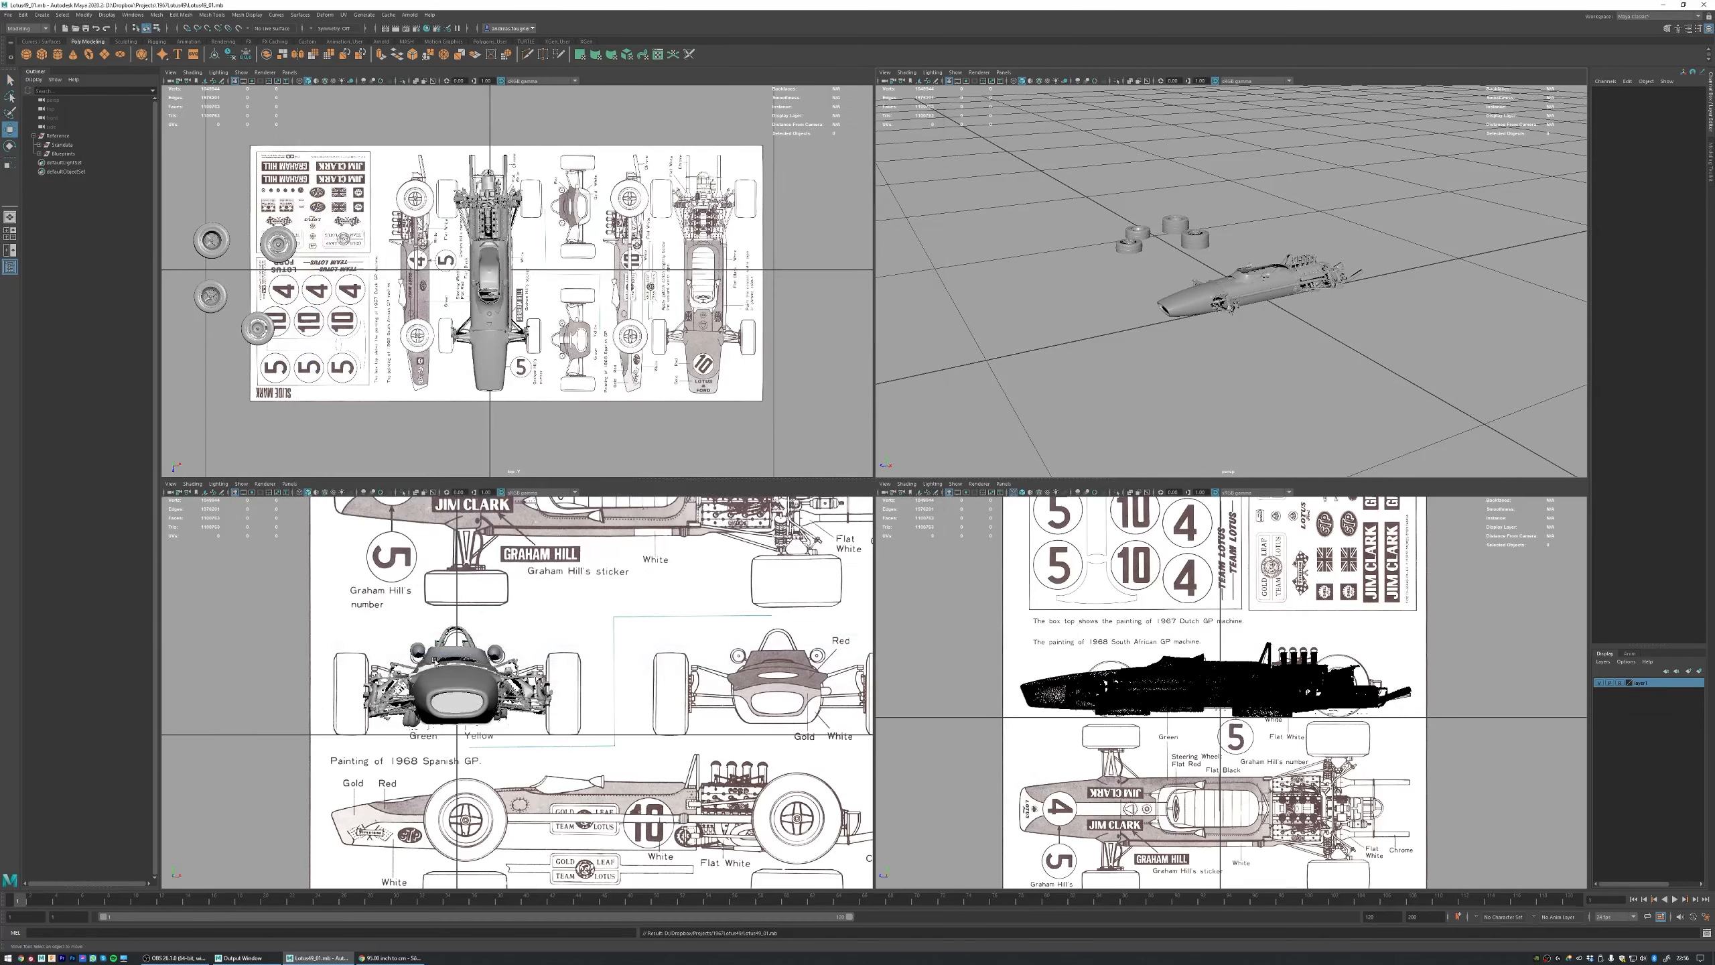
Step: Examine the car's rear, suspension and separate wheels in the perspective view
key("w")
left_click_drag(1227, 236, 983, 184, "alt")
right_click_drag(982, 184, 1242, 221, "alt")
left_click_drag(1242, 222, 1199, 226, "alt")
right_click_drag(1198, 226, 1143, 210, "alt")
left_click_drag(1144, 210, 1116, 177, "alt")
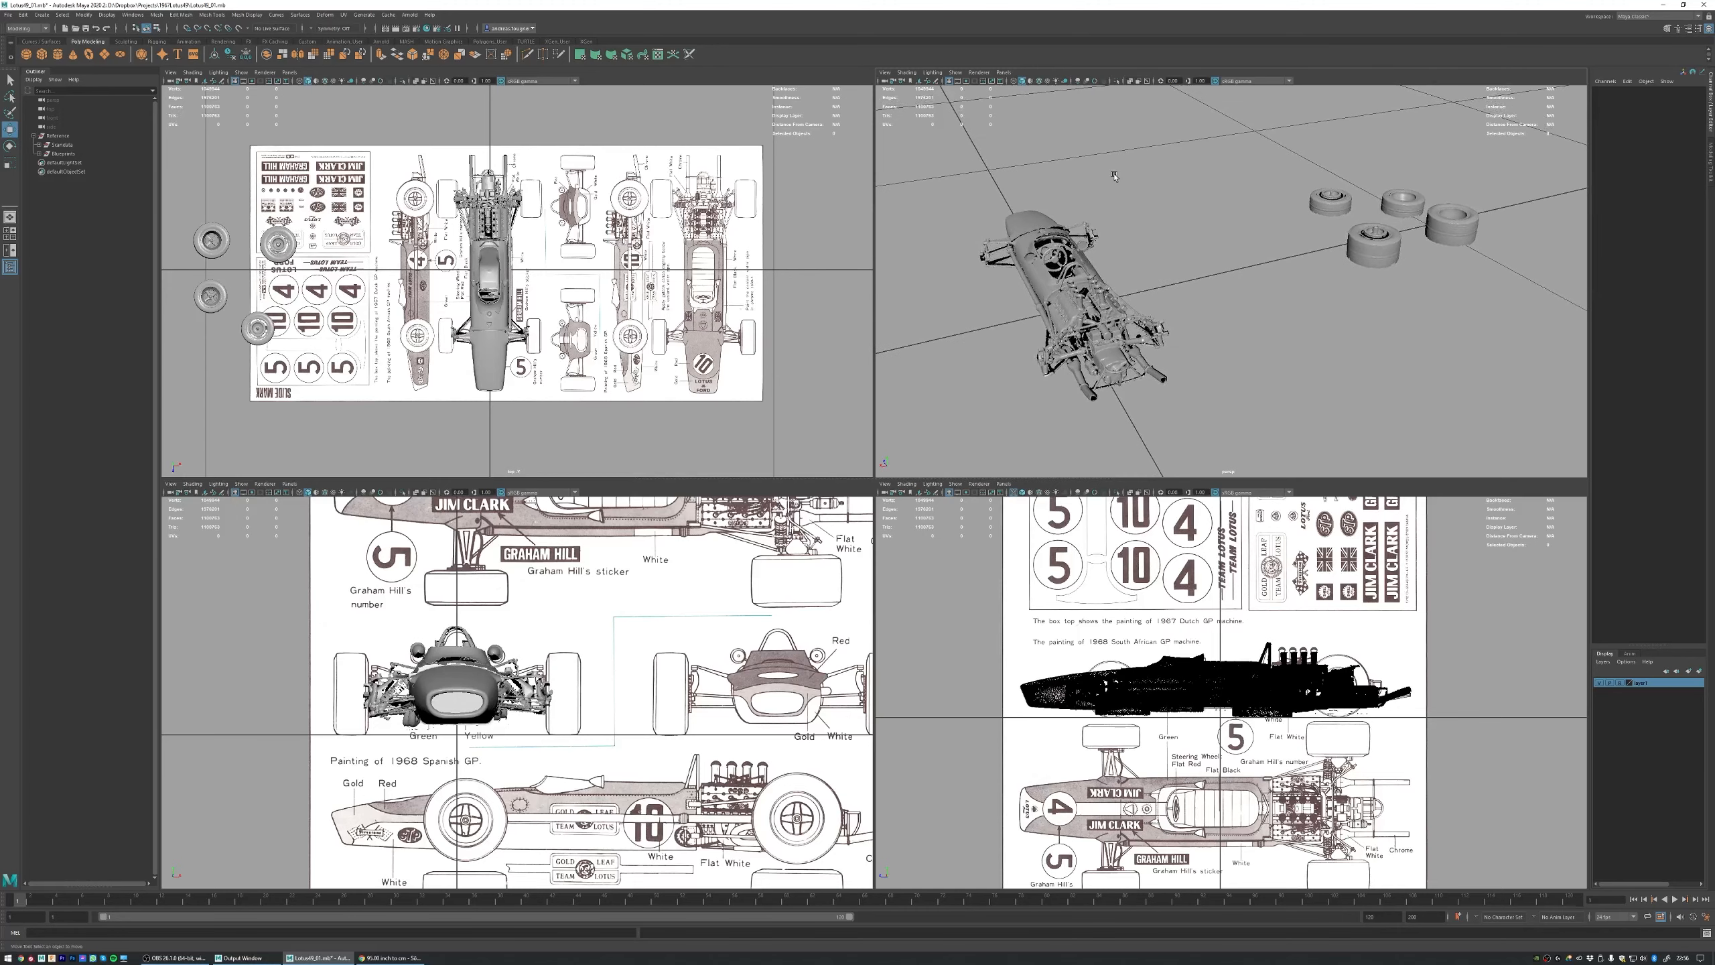